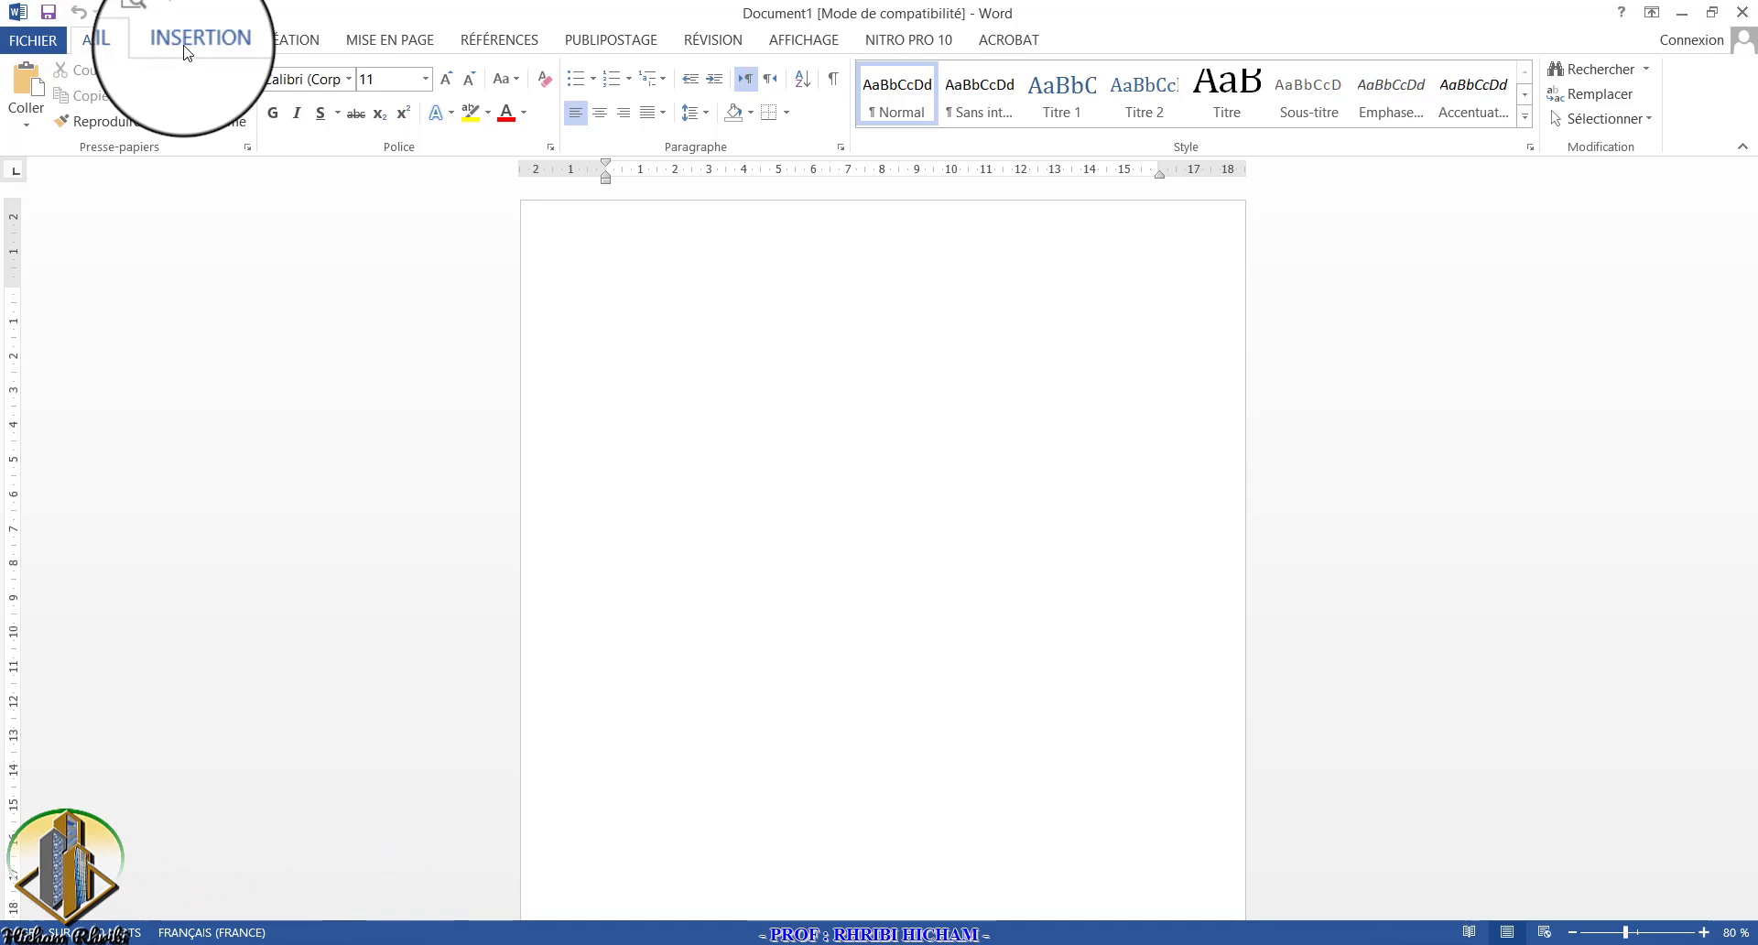
Step: Insert the Whisp cover page from the Insertion tab's Page de garde gallery
click(186, 52)
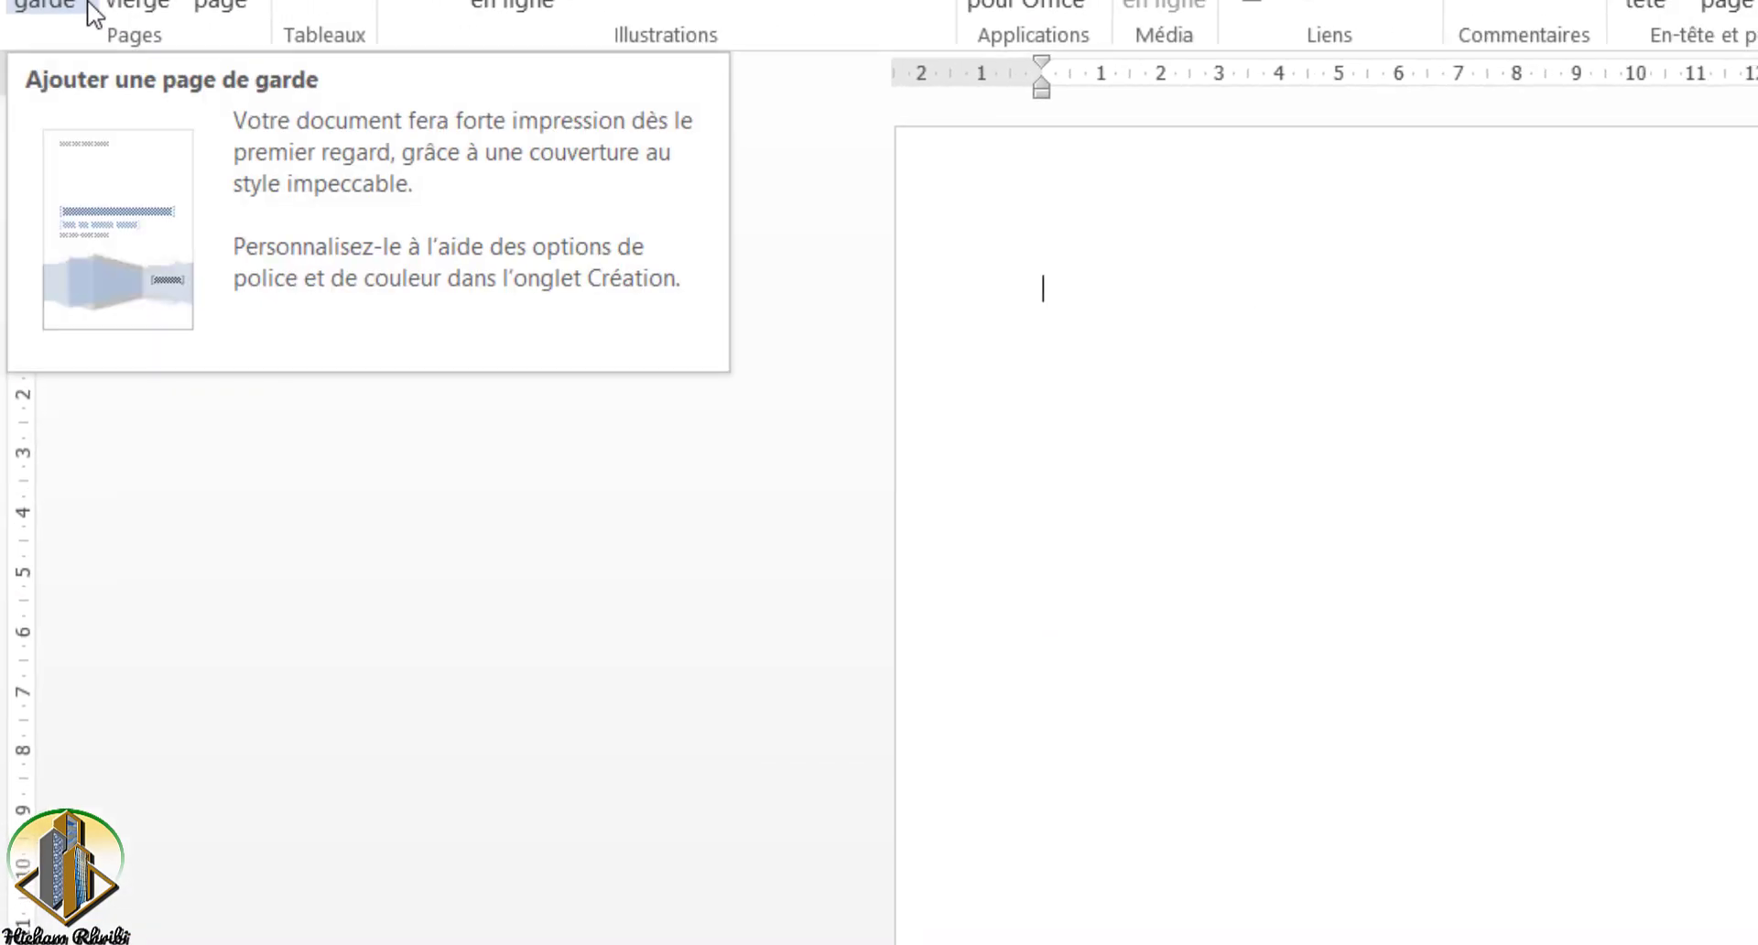
click(90, 5)
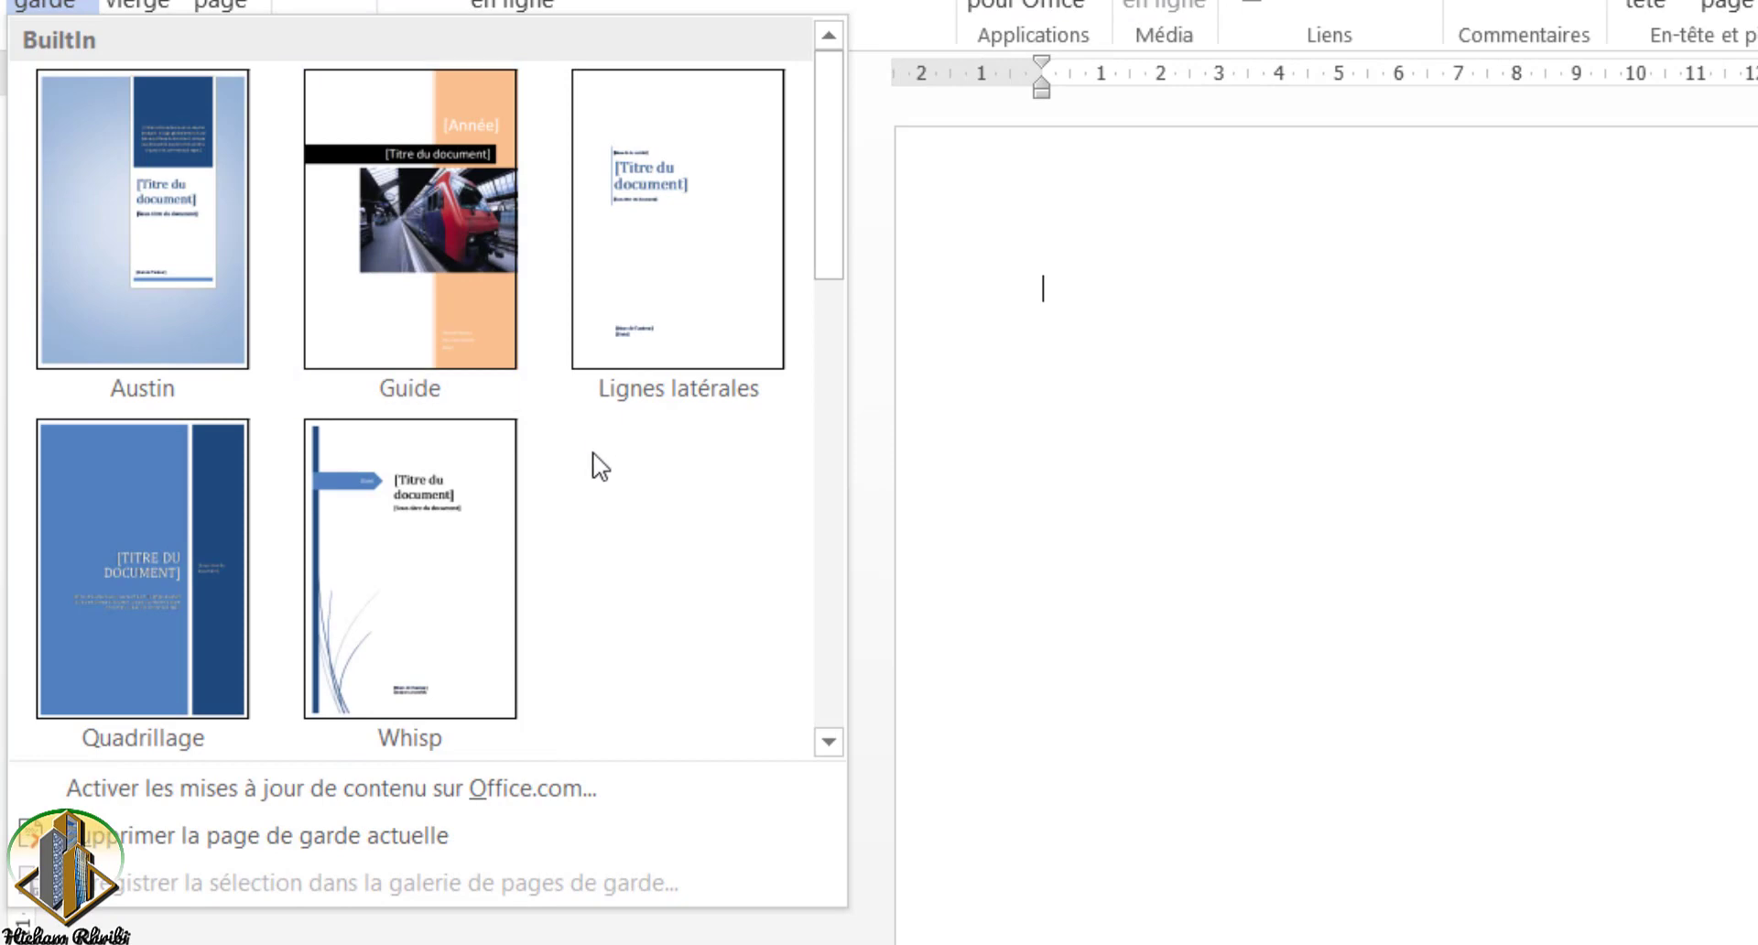
scroll(595, 453, down, 5)
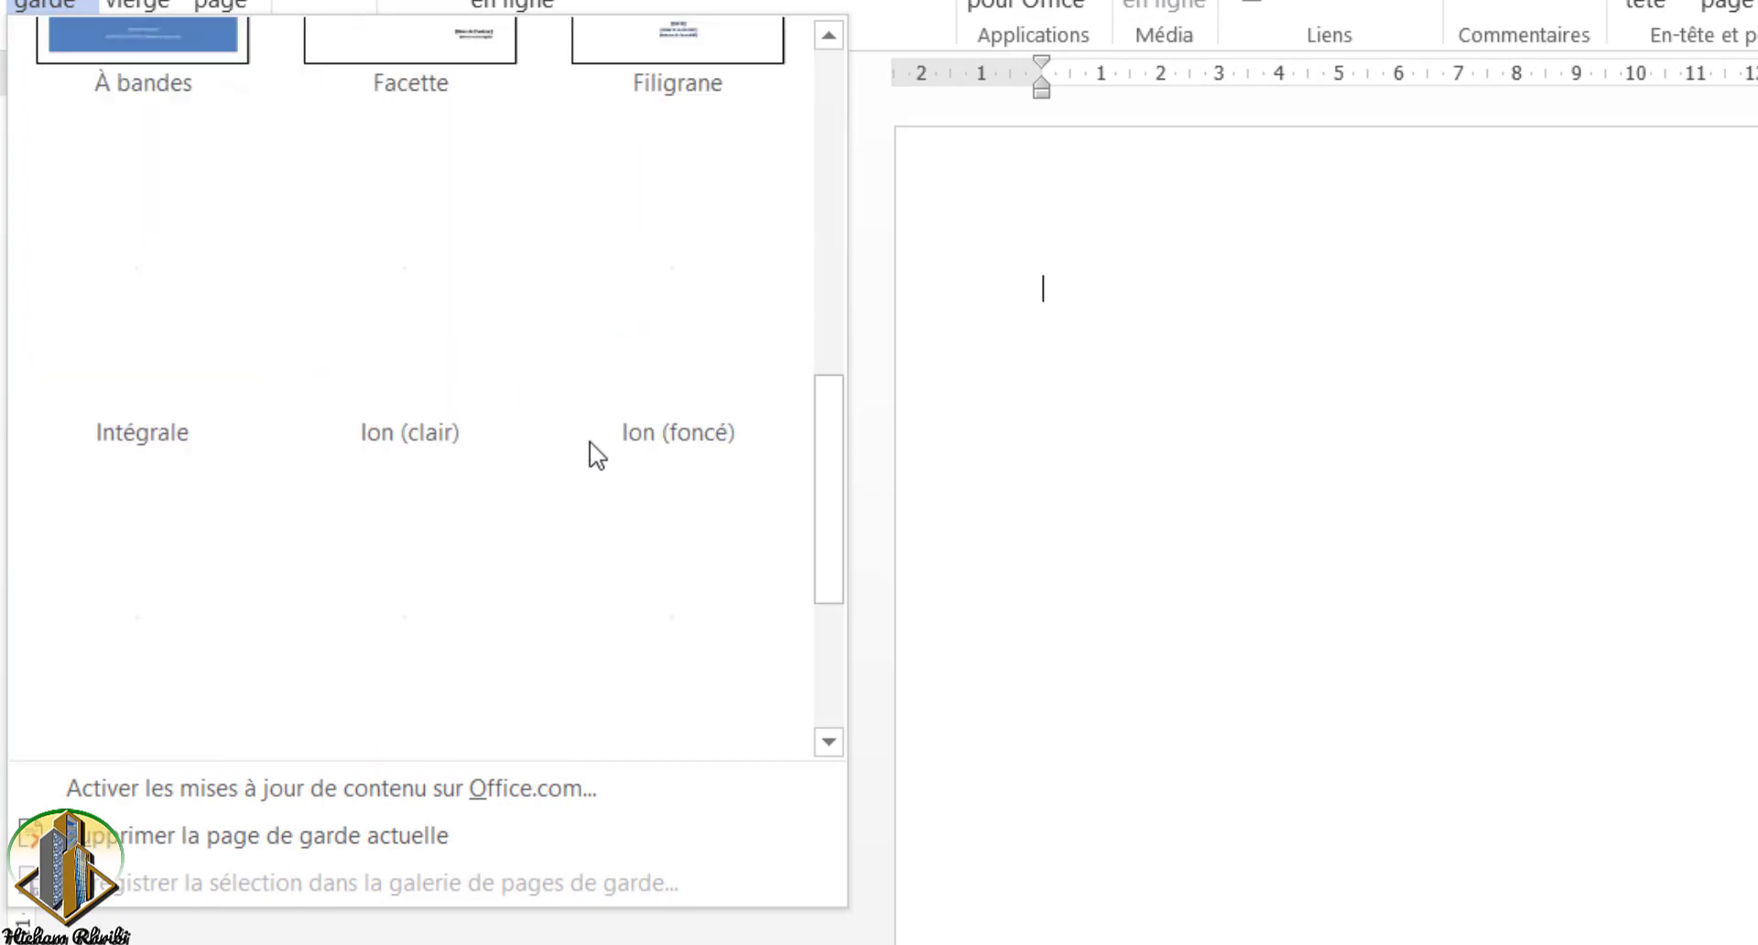
scroll(595, 454, up, 5)
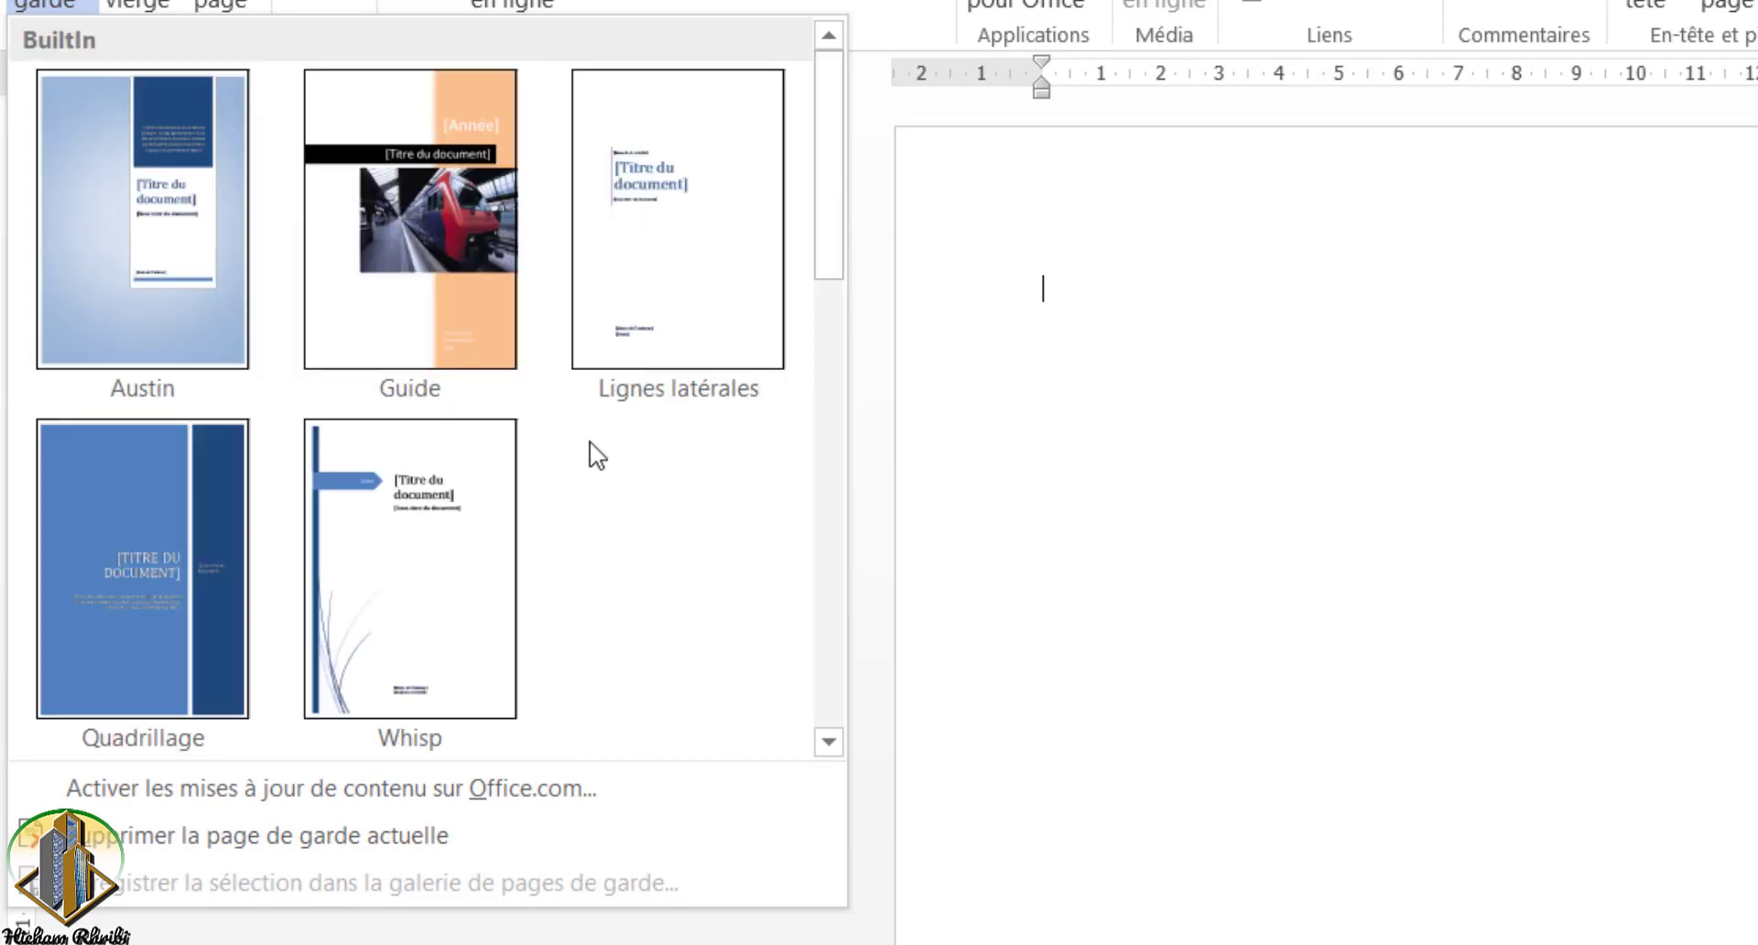
scroll(595, 453, down, 5)
scroll(595, 453, down, 2)
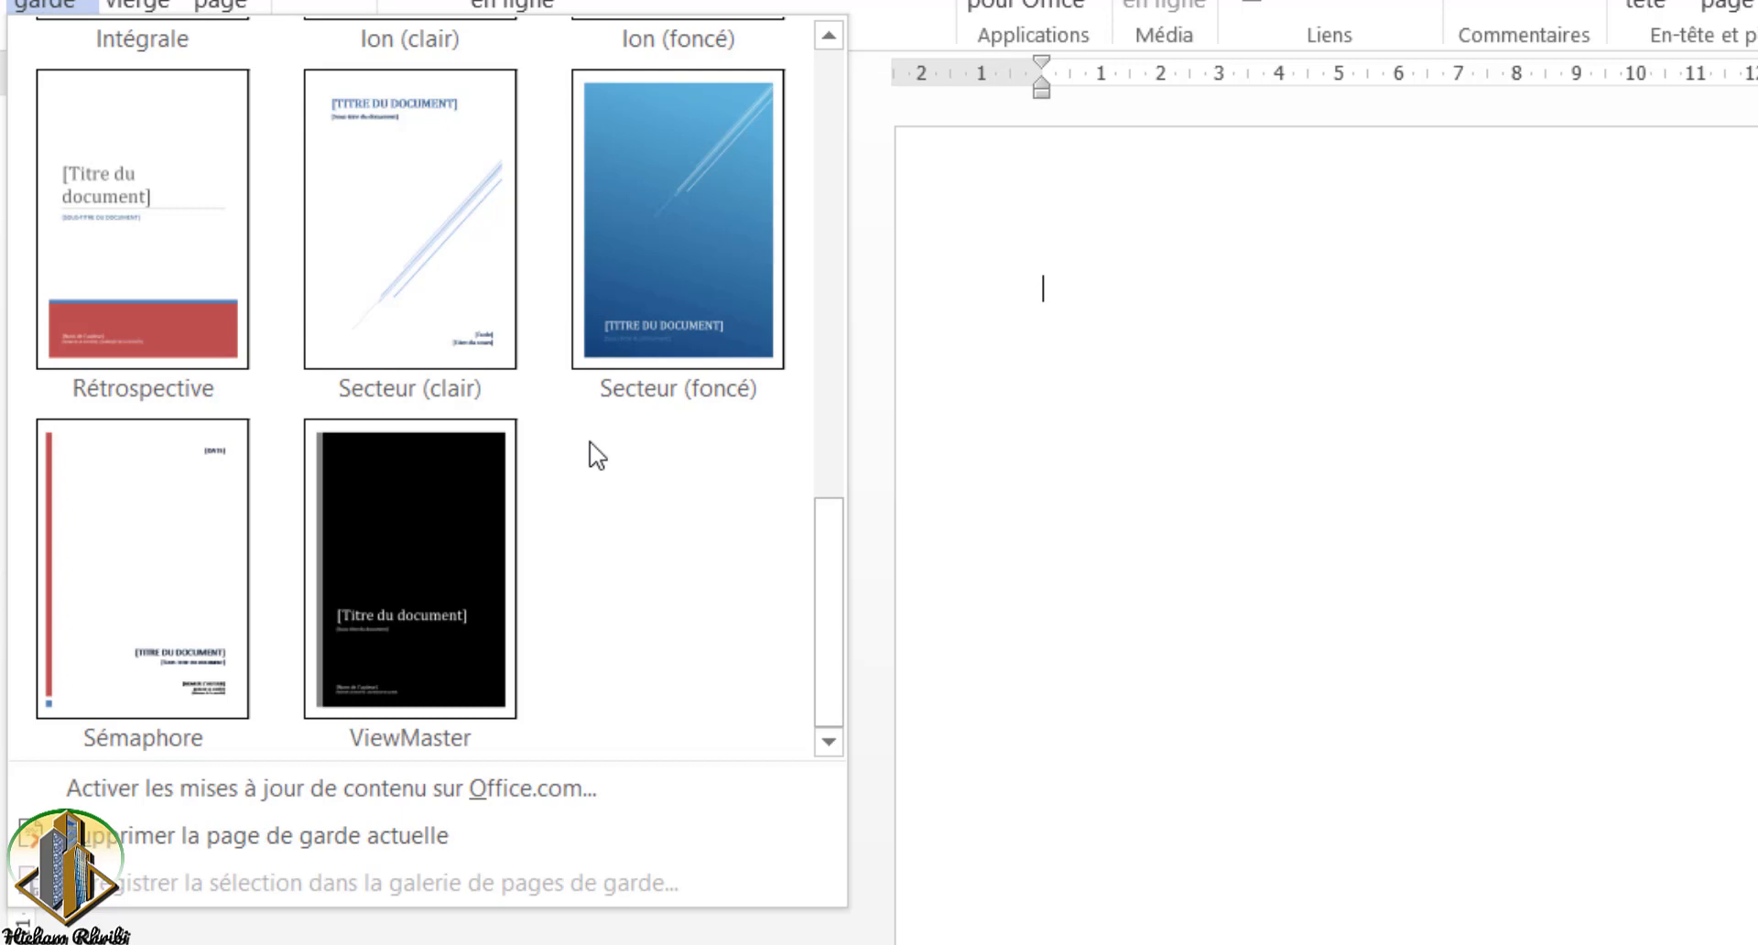
scroll(597, 456, up, 5)
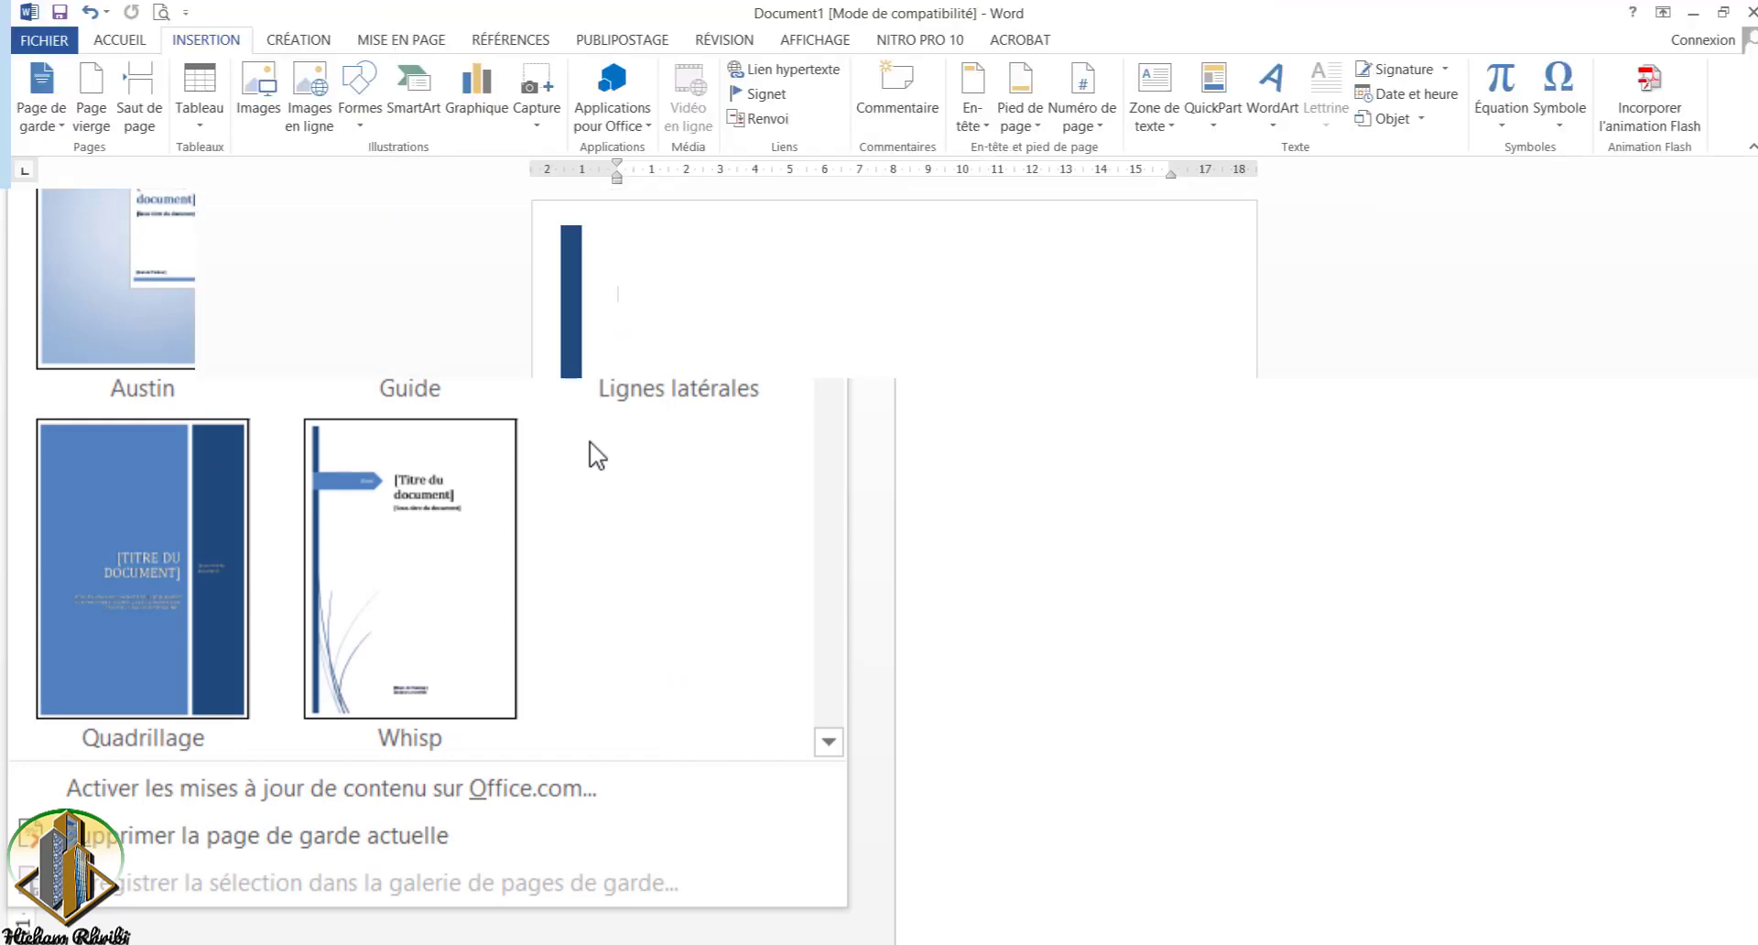
click(410, 558)
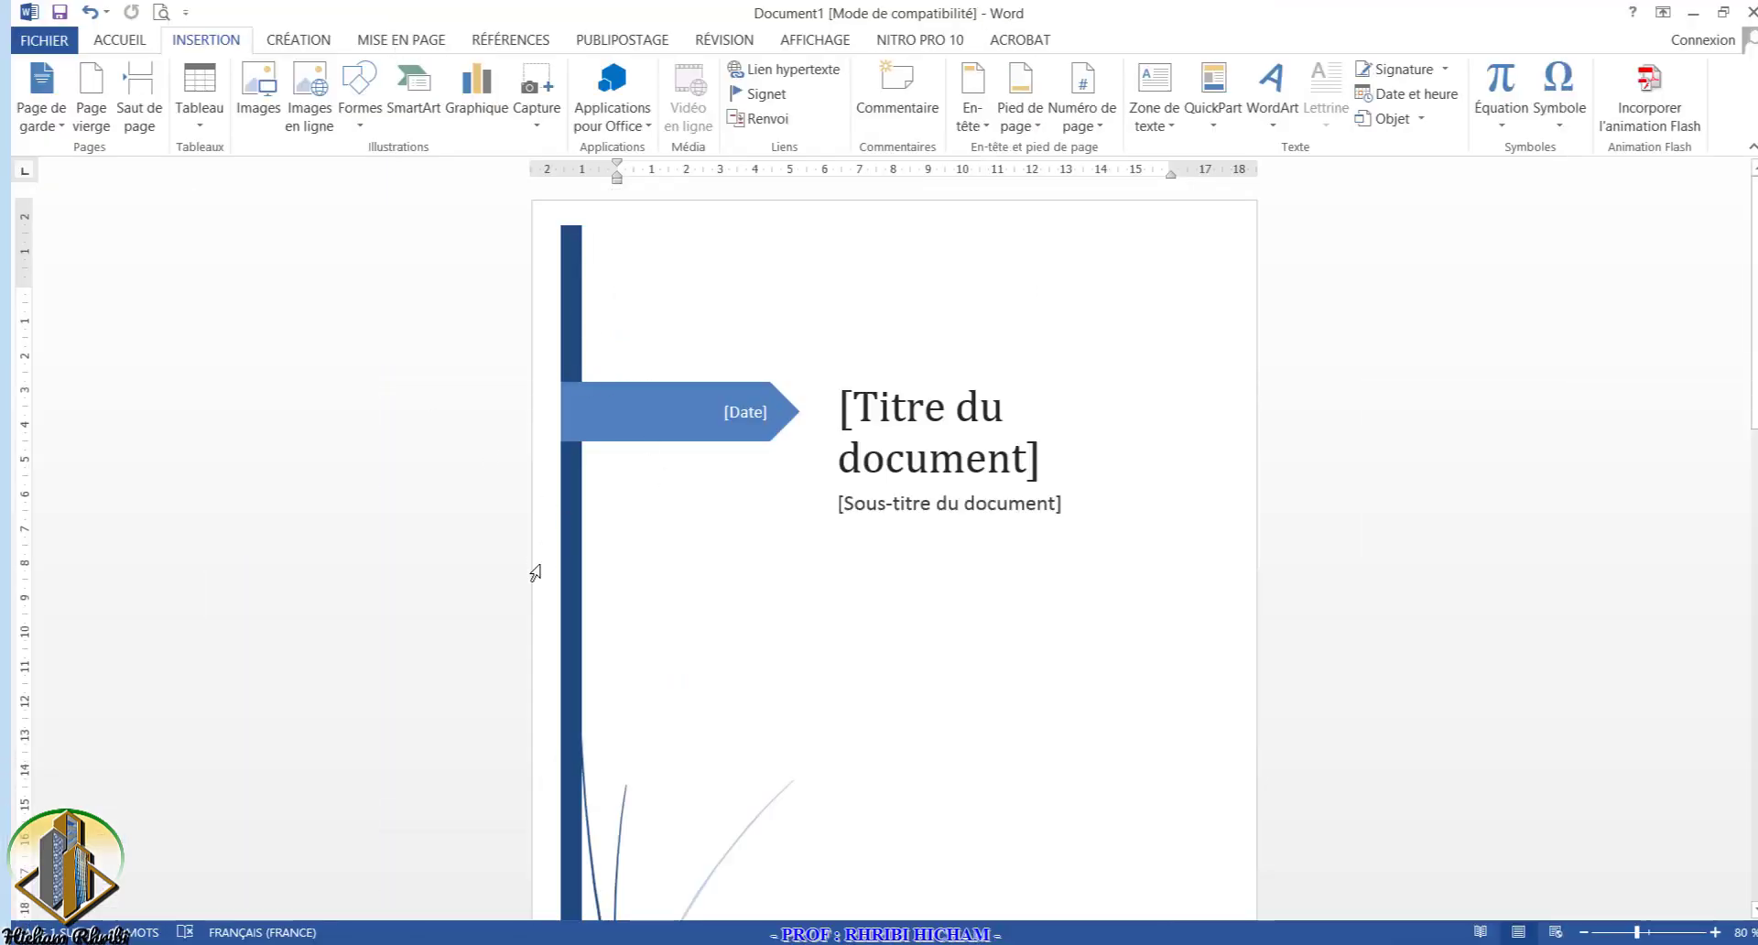
scroll(536, 572, down, 3)
scroll(536, 572, down, 4)
scroll(536, 572, down, 1)
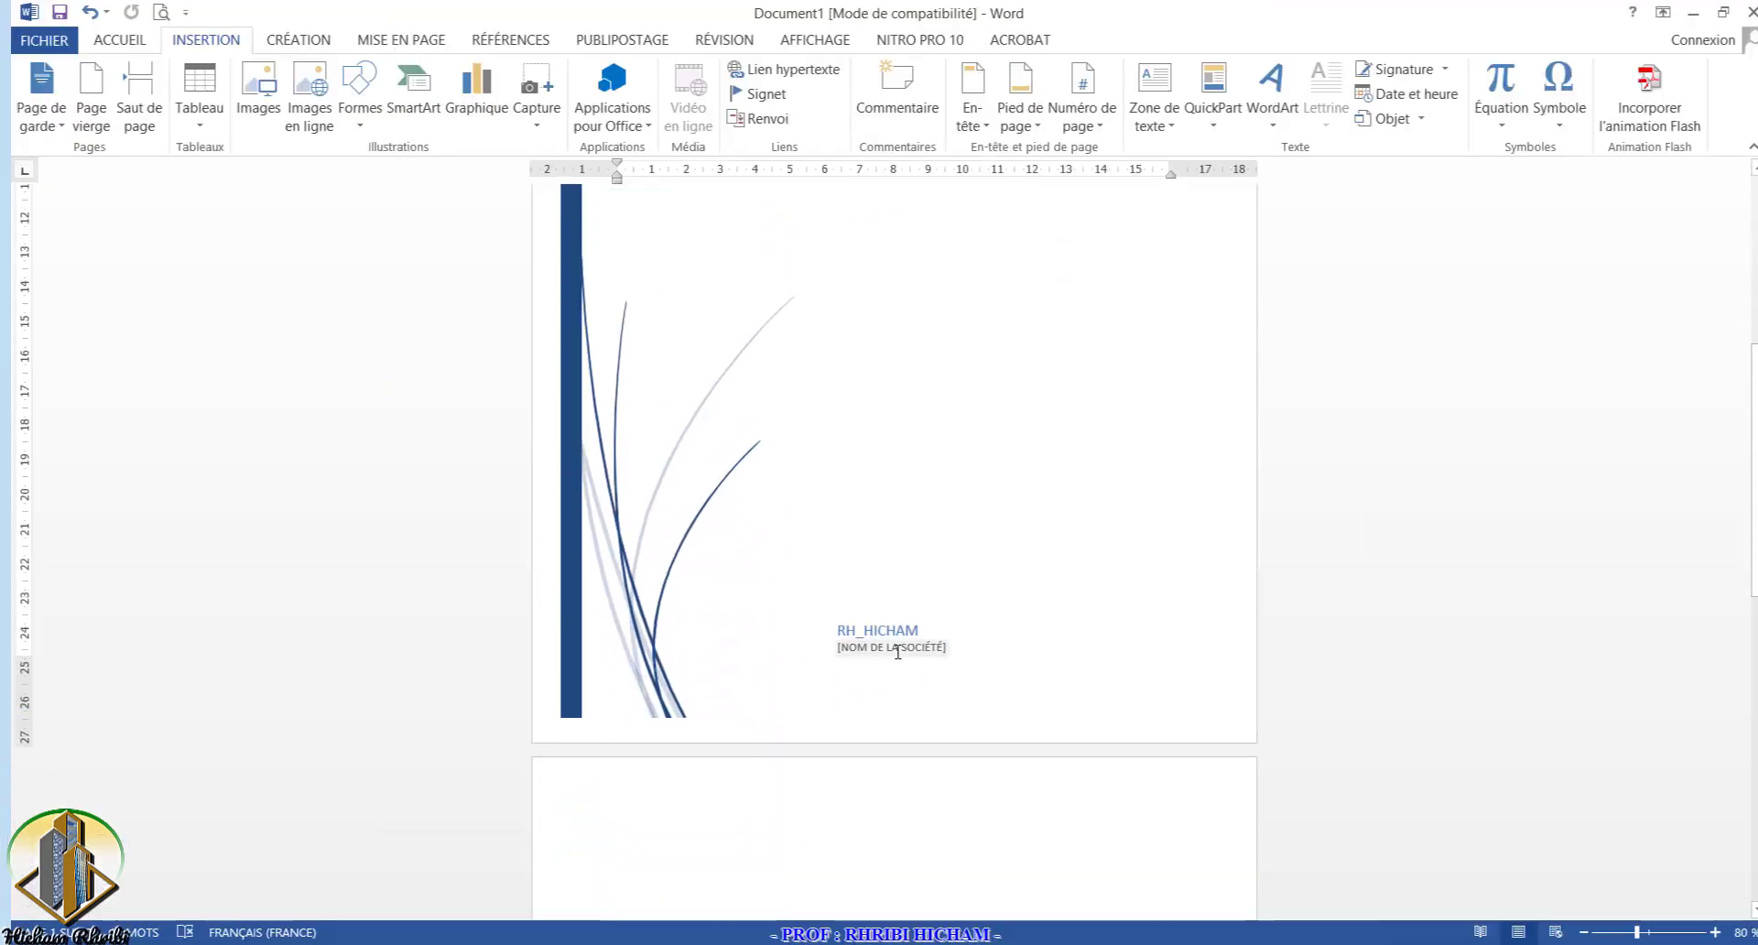
scroll(858, 711, down, 1)
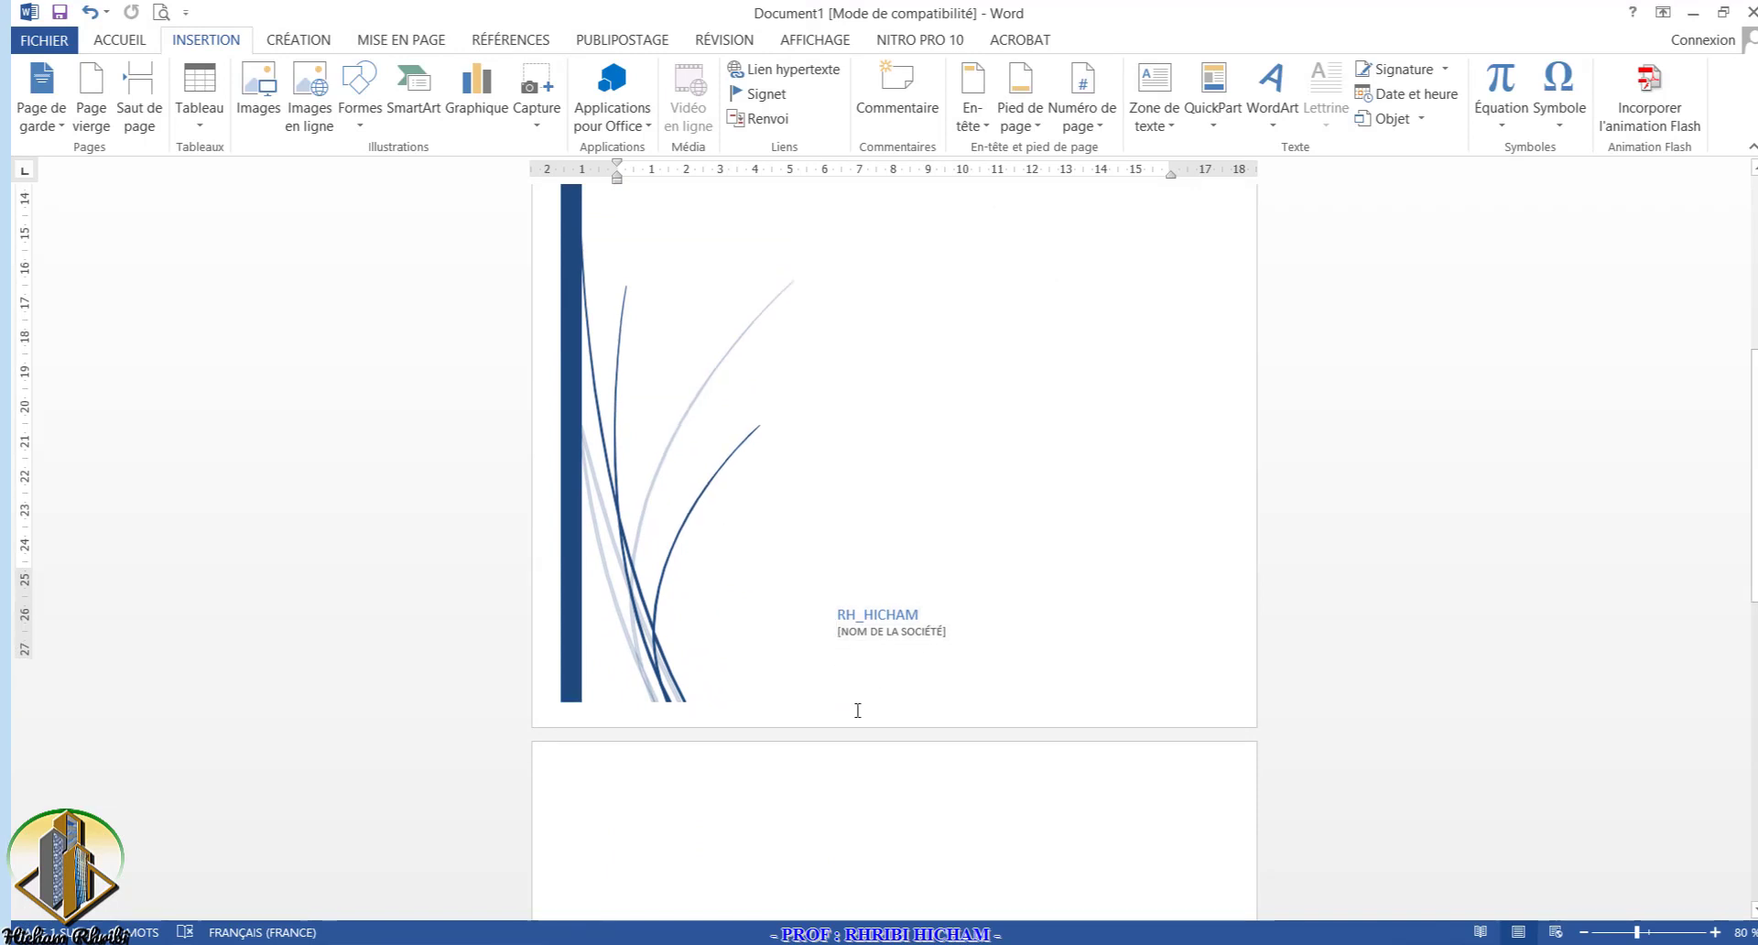
scroll(858, 711, down, 5)
scroll(858, 711, down, 3)
scroll(858, 710, down, 2)
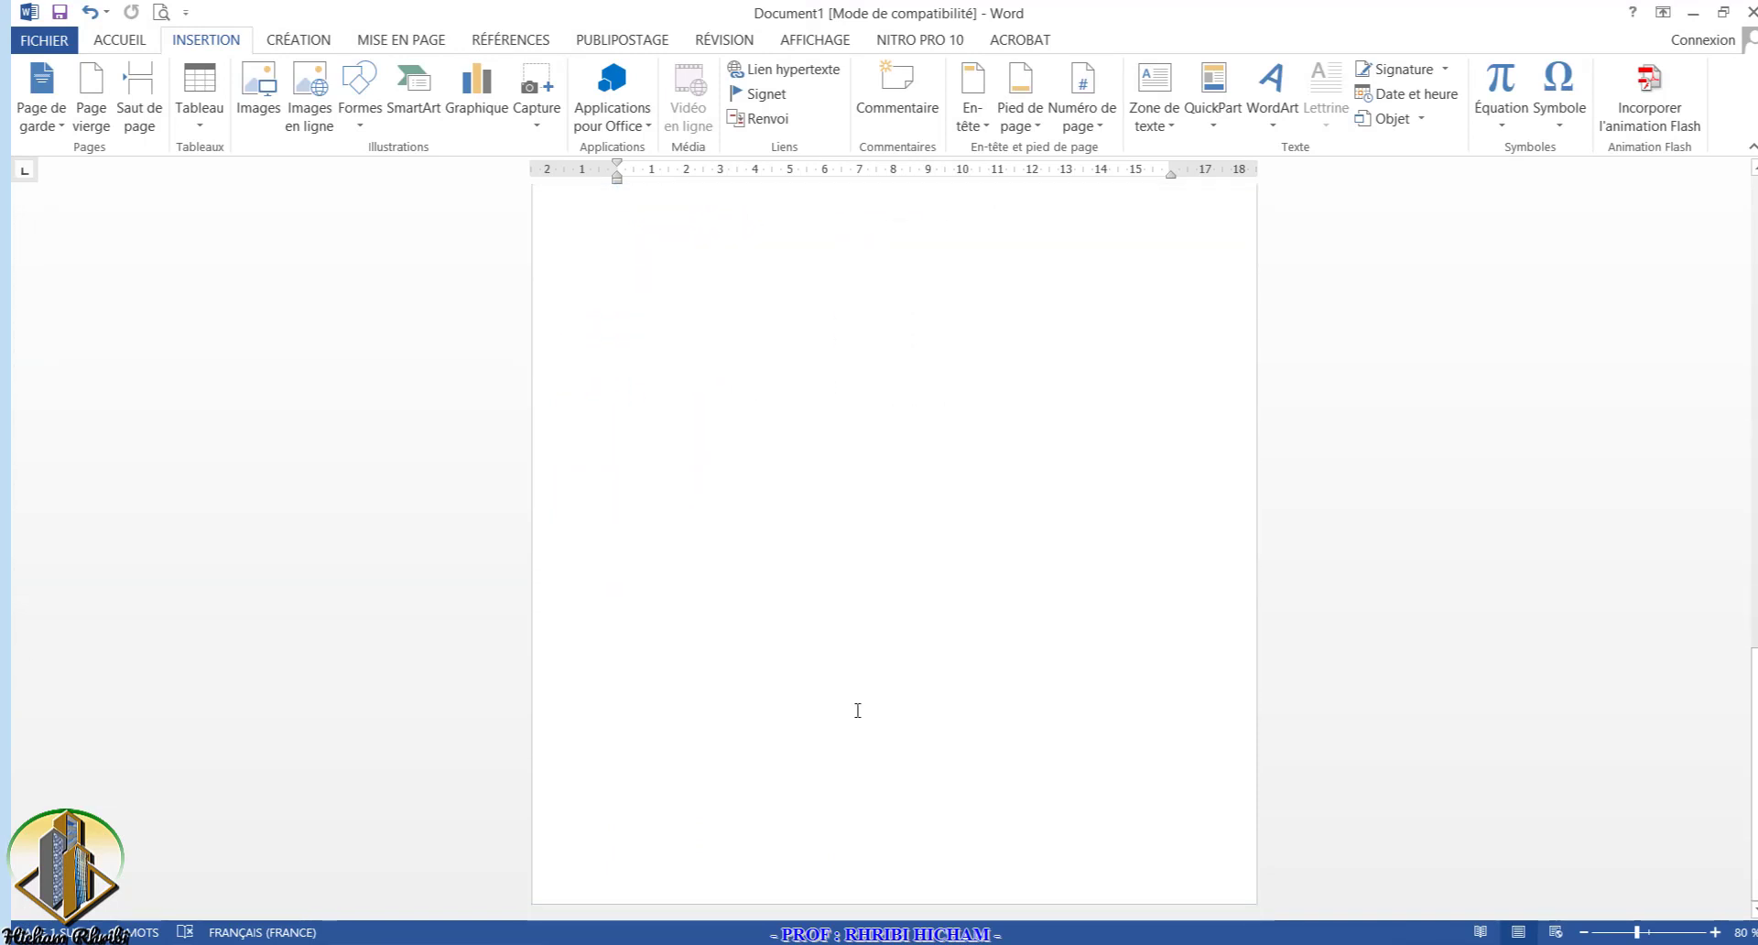
scroll(858, 711, up, 4)
scroll(858, 711, up, 5)
scroll(858, 711, up, 7)
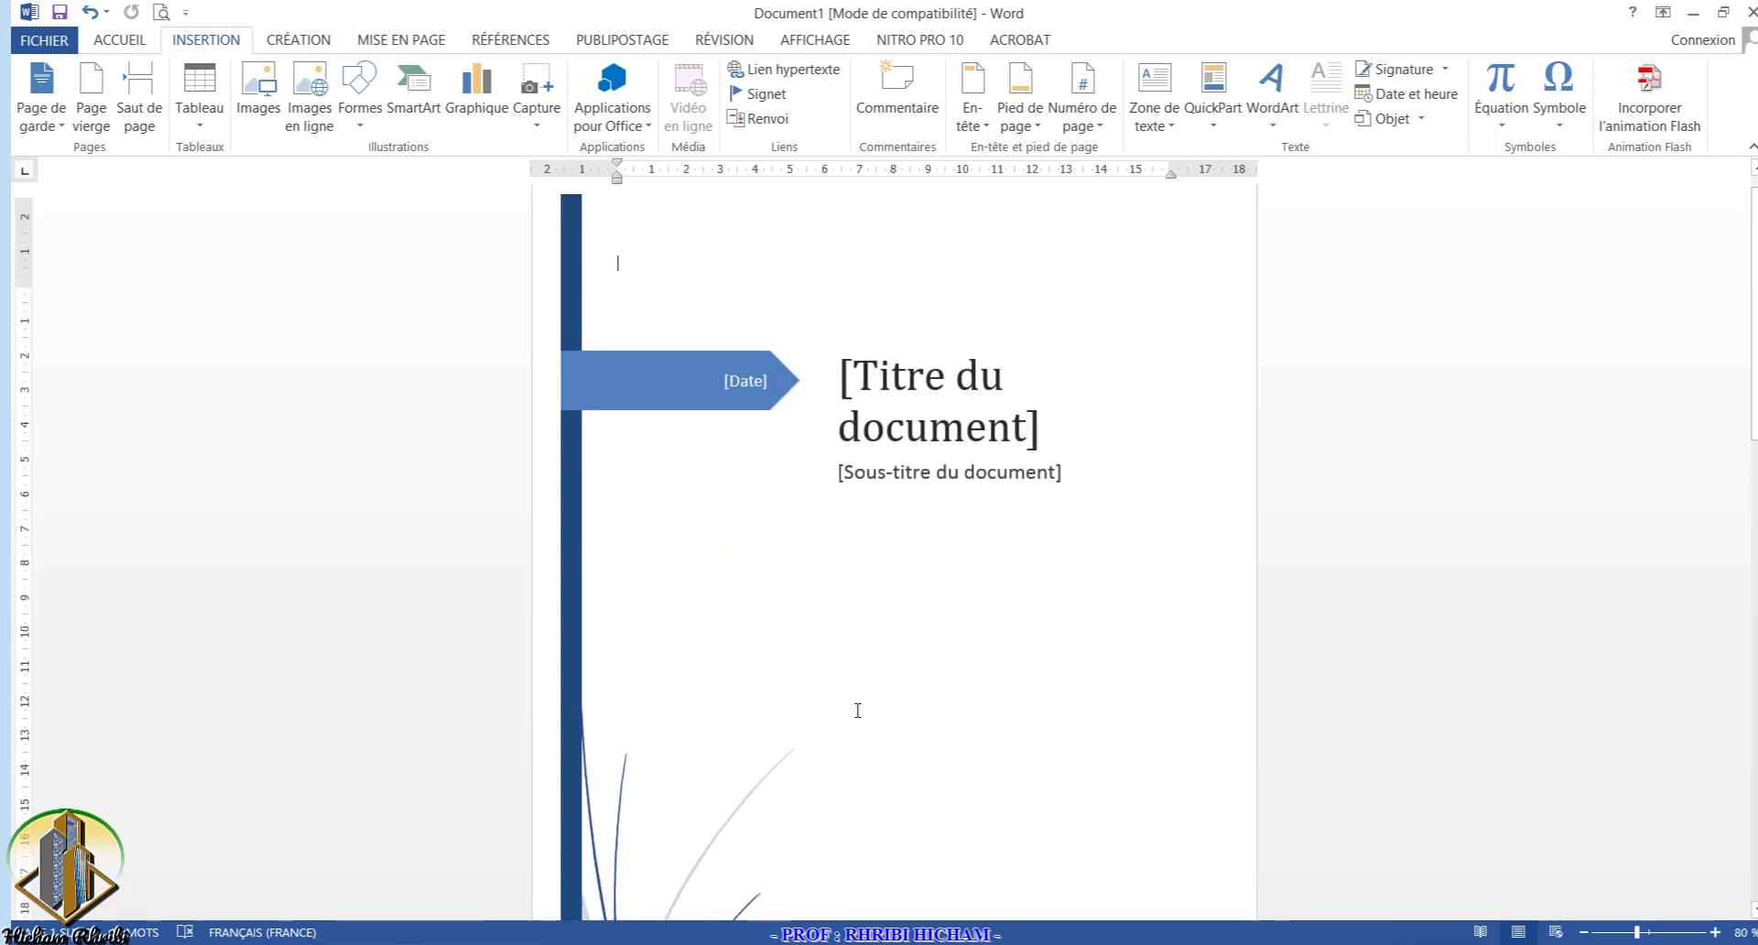
scroll(858, 711, up, 2)
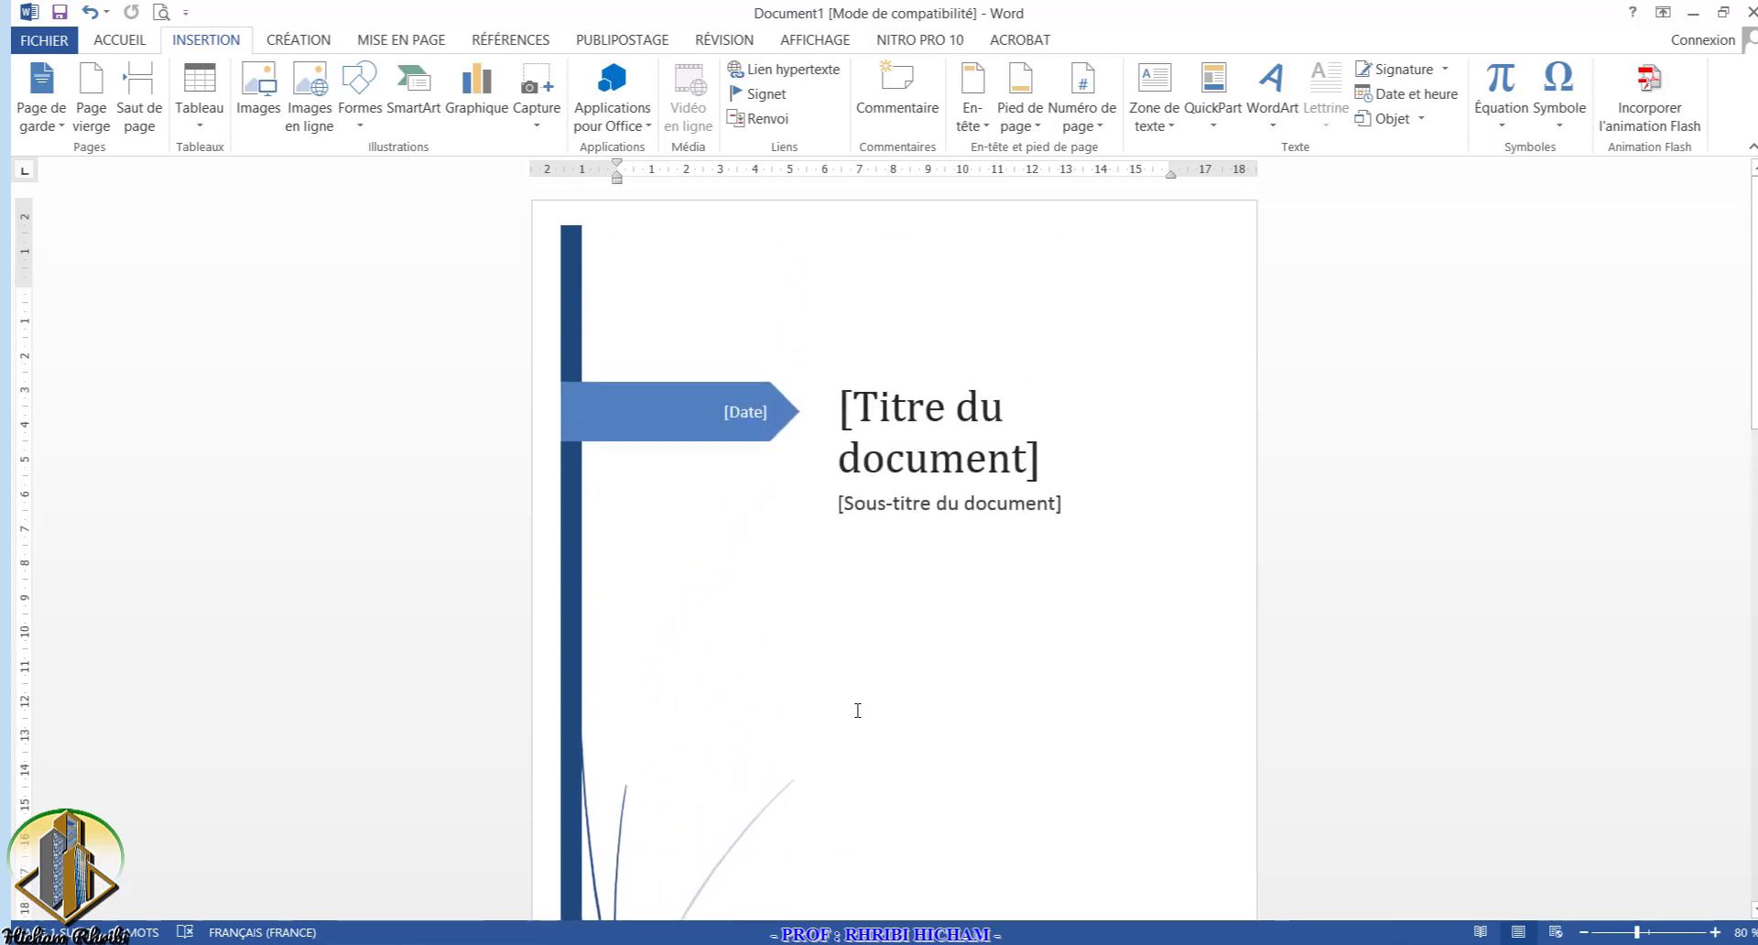
Step: Drag the title and subtitle placeholder block left, to just below the [Date] banner
click(854, 429)
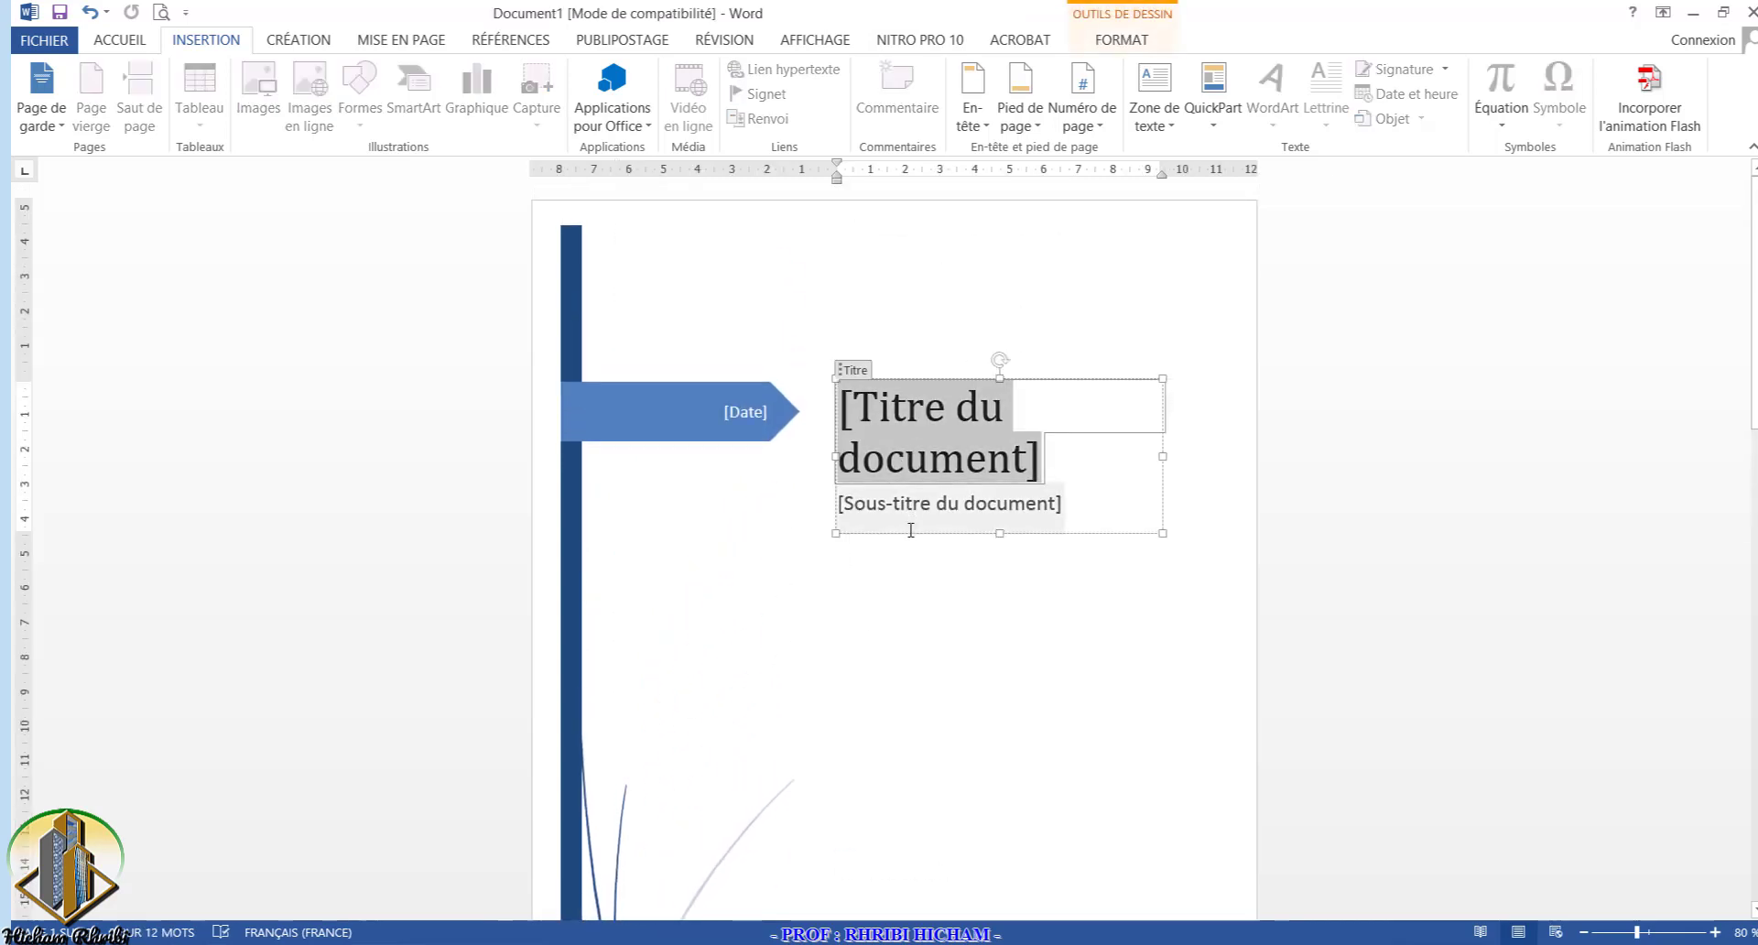
drag(909, 537, 907, 372)
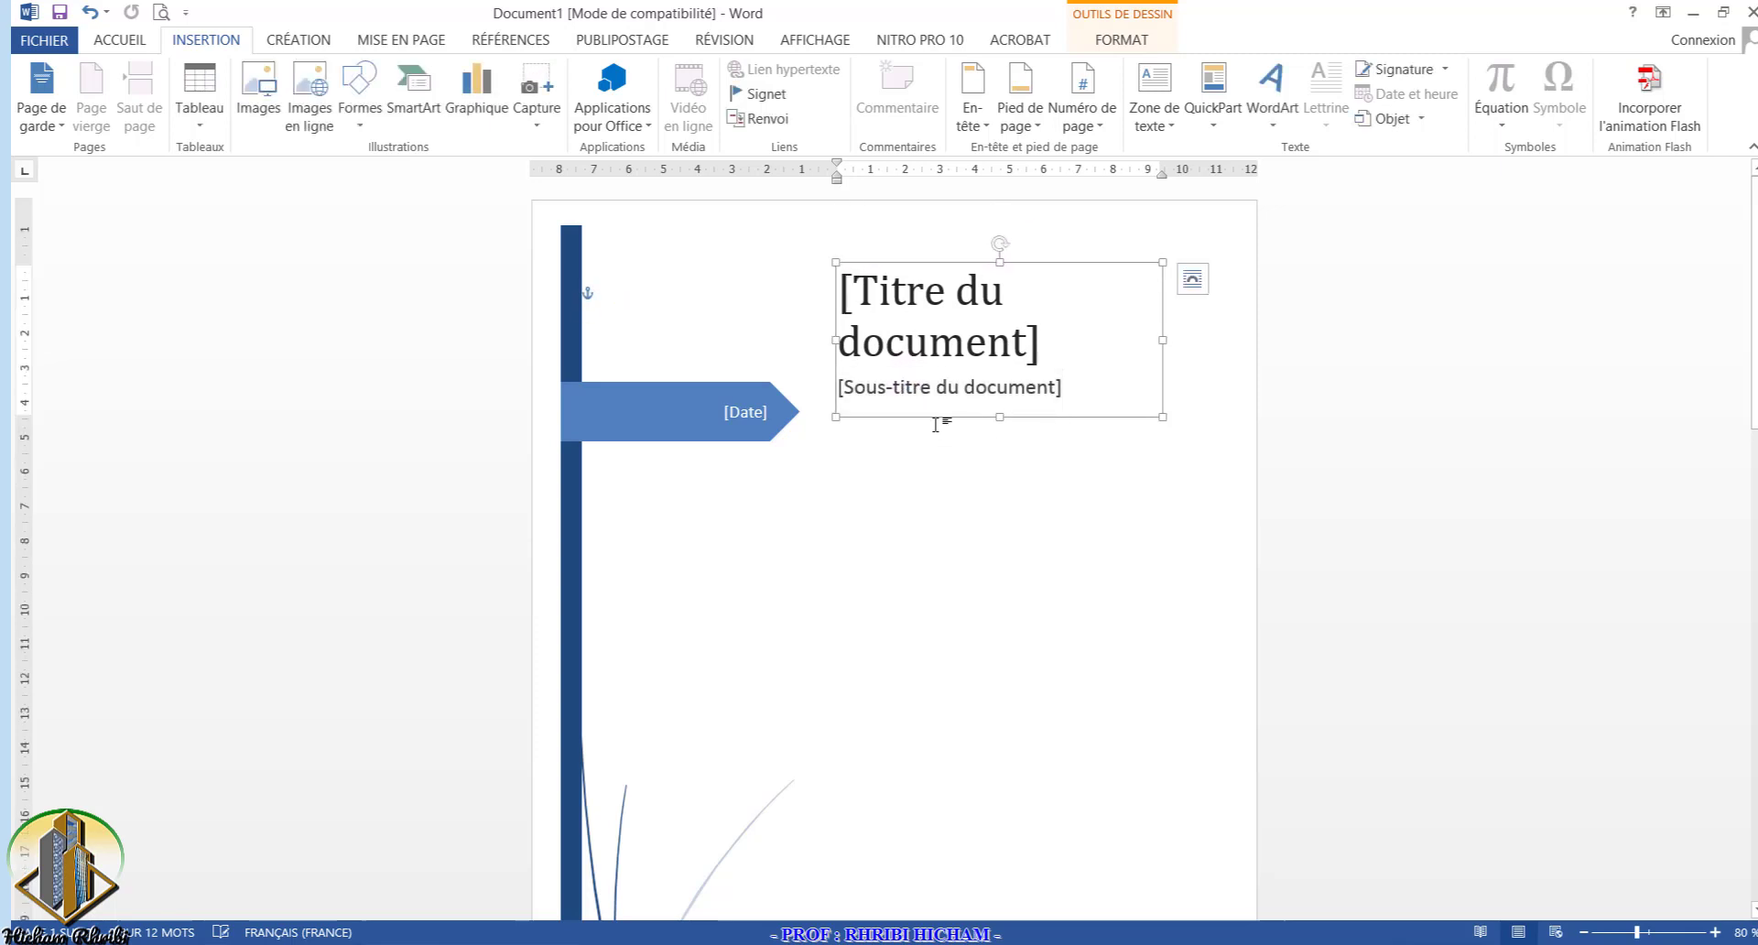
mouse_move(933, 420)
mouse_down()
mouse_move(1000, 572)
mouse_move(1015, 386)
mouse_up()
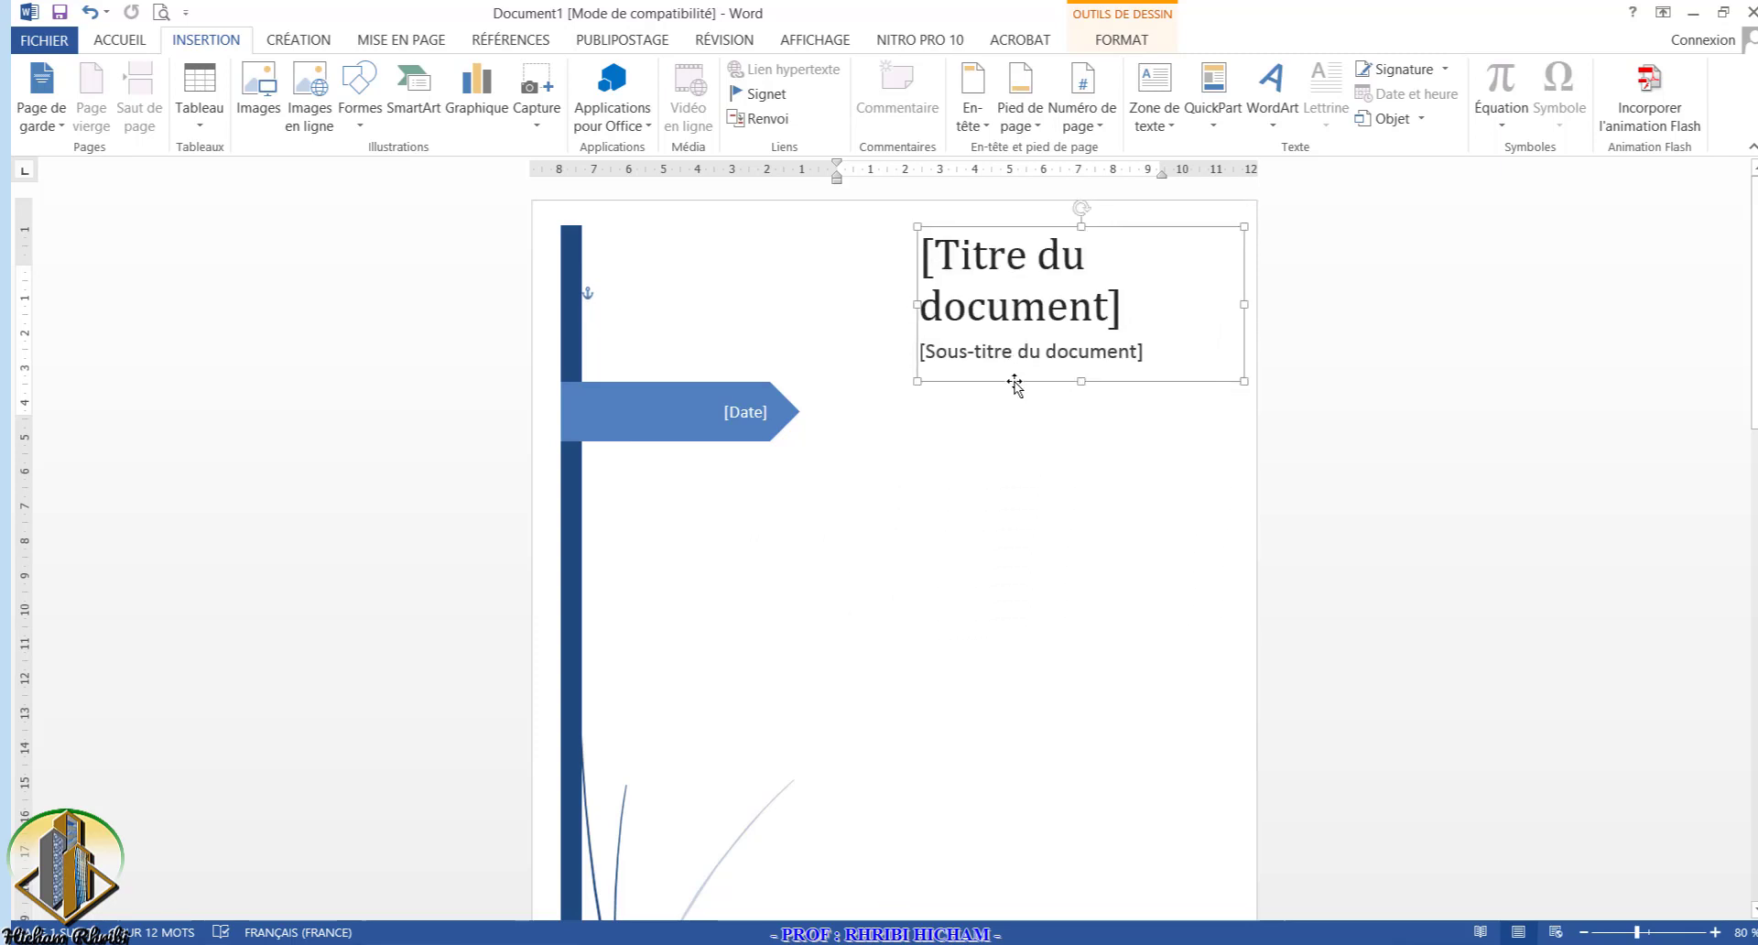
mouse_move(1015, 386)
mouse_down()
mouse_move(667, 376)
mouse_move(804, 427)
mouse_move(714, 627)
mouse_move(675, 624)
mouse_move(877, 627)
mouse_up()
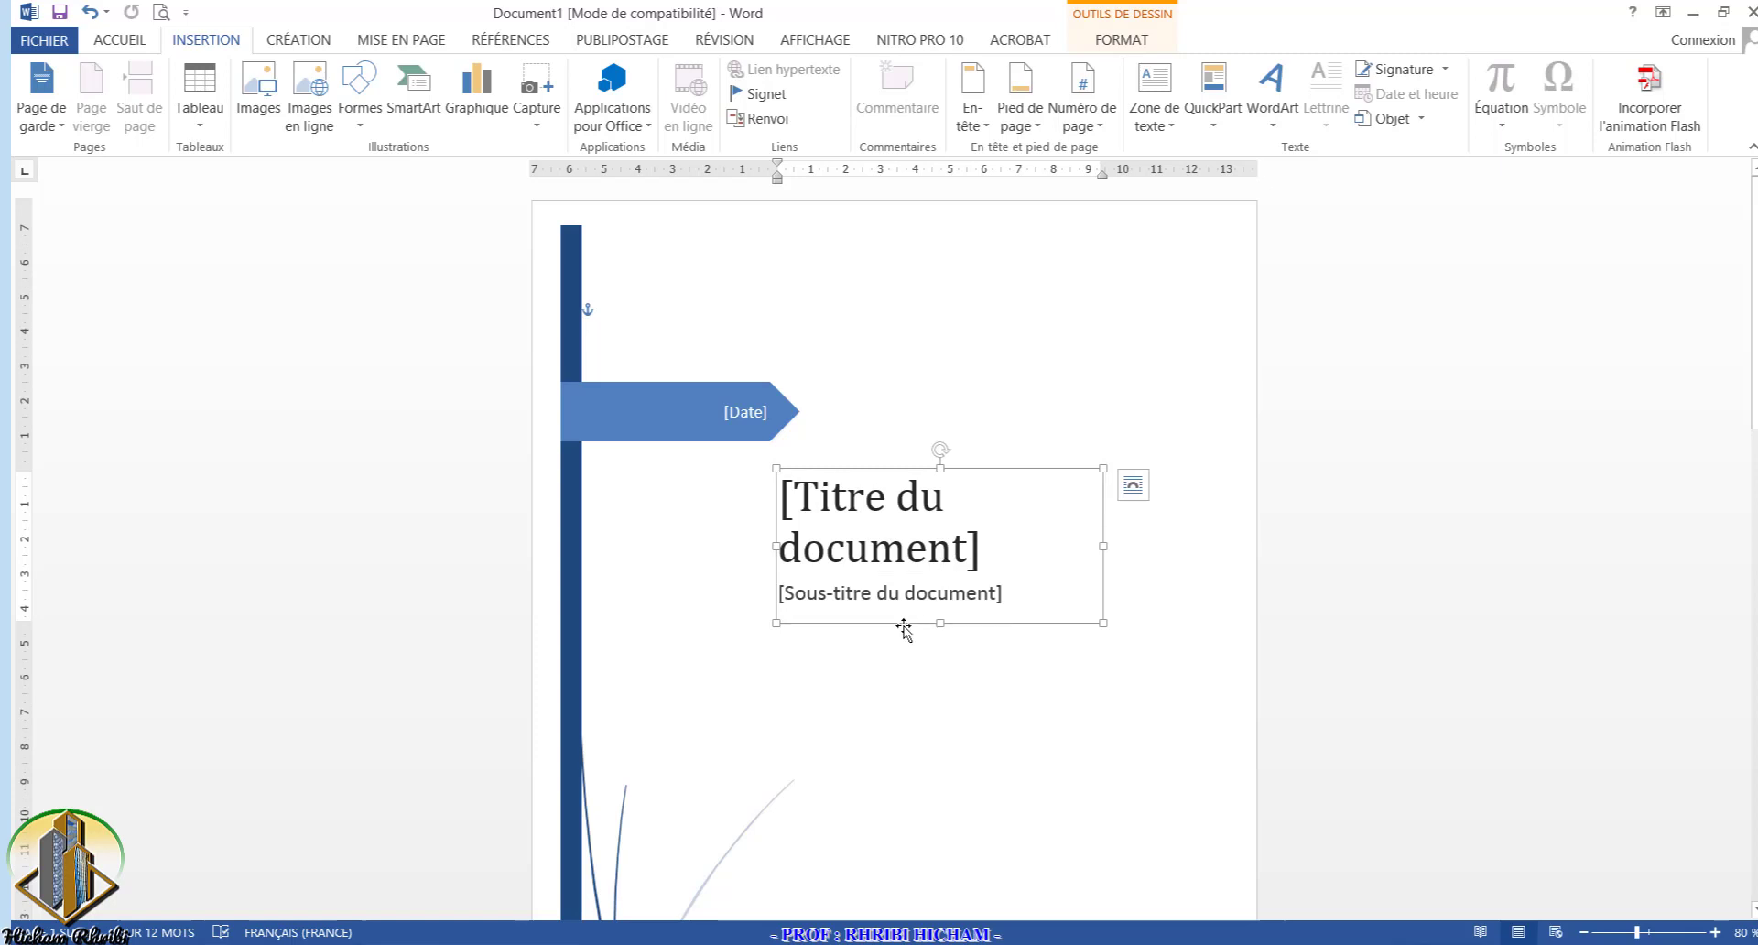
mouse_move(903, 630)
mouse_down()
mouse_move(937, 459)
mouse_move(955, 452)
mouse_move(901, 373)
mouse_move(750, 360)
mouse_move(855, 514)
mouse_move(801, 641)
mouse_up()
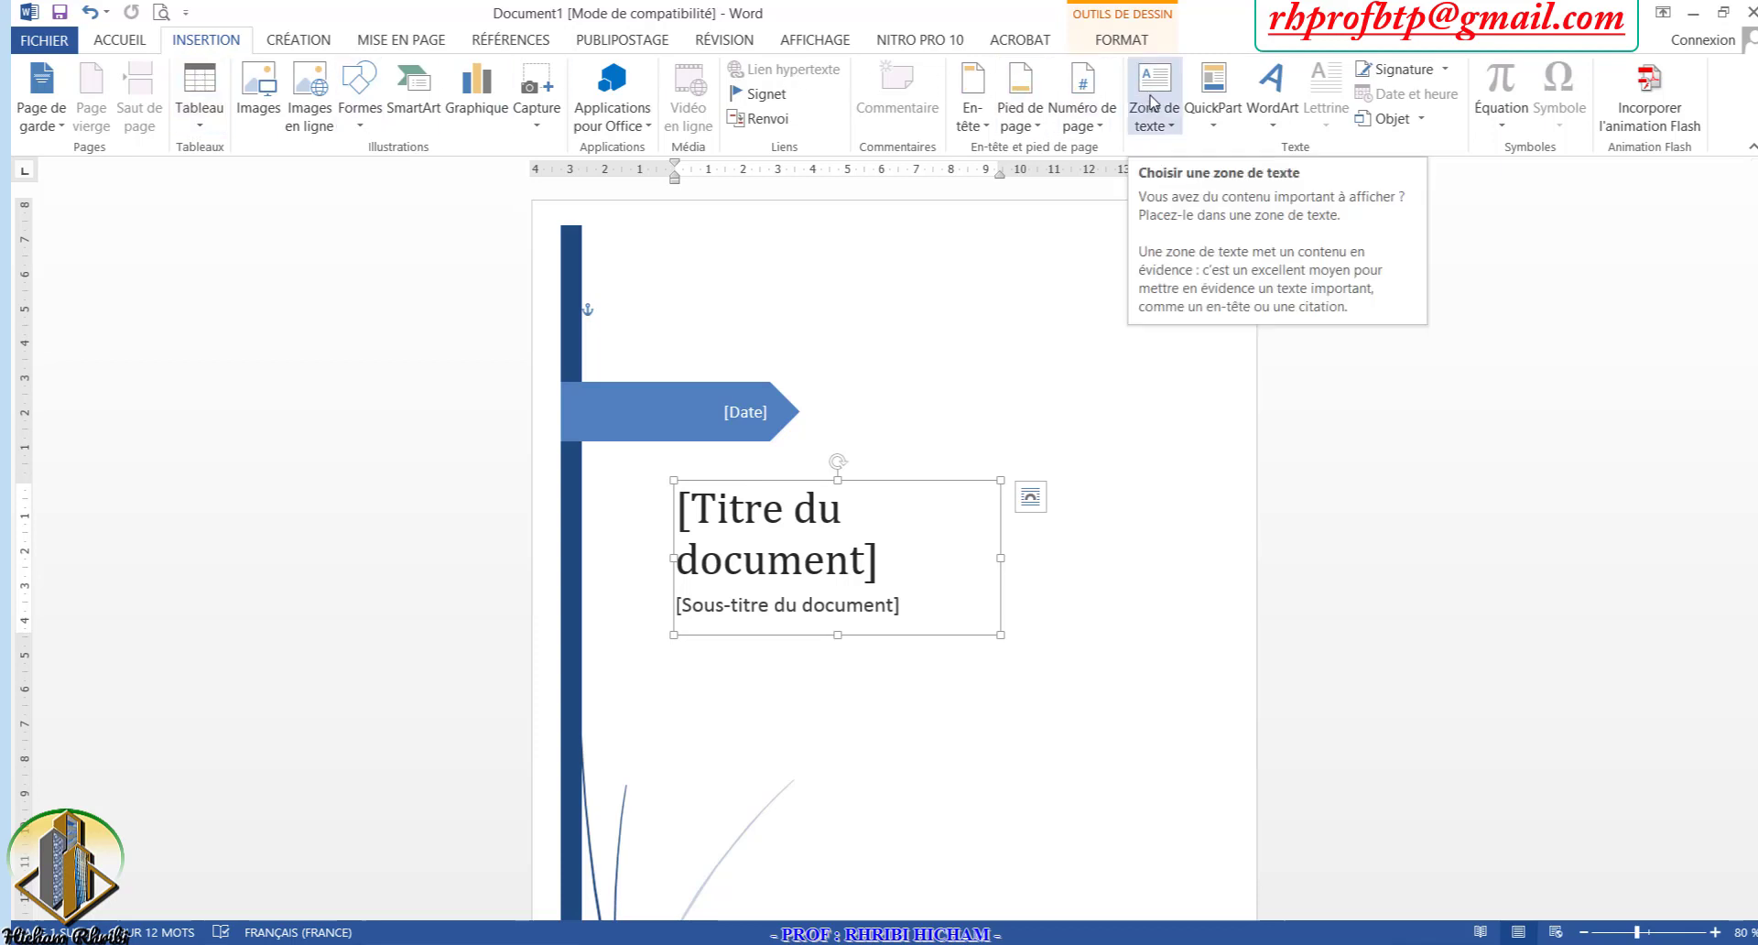
Step: Draw an empty text box above the [Date] banner using Dessiner une zone de texte
click(1152, 99)
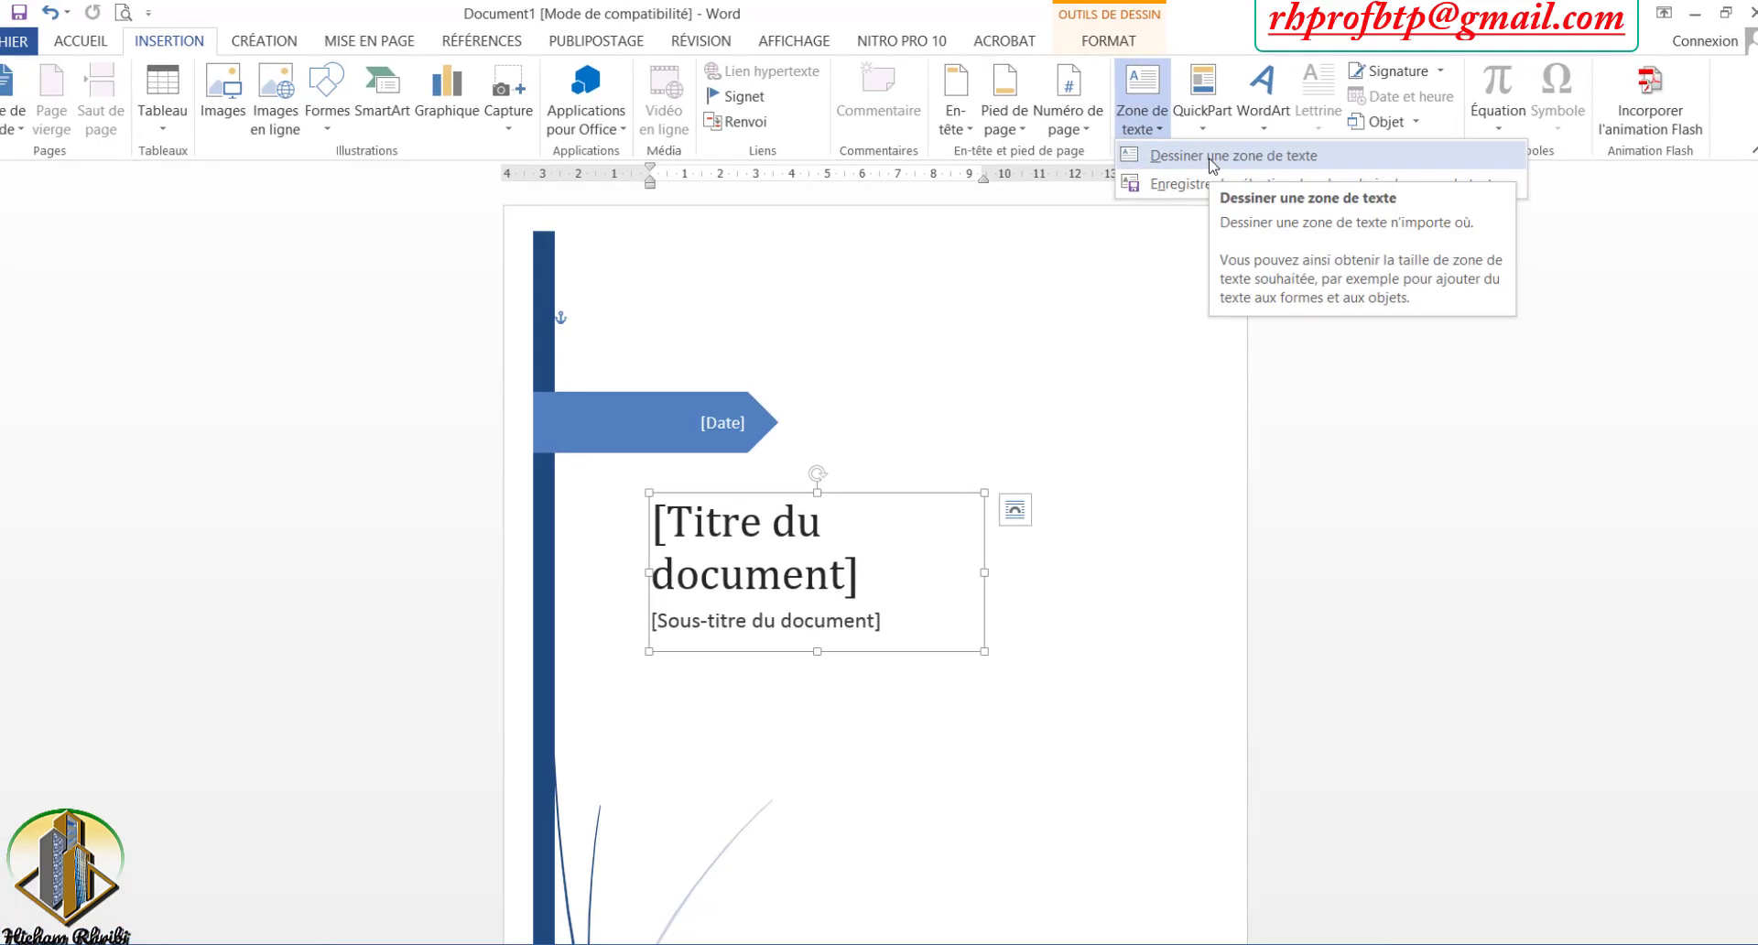
click(1220, 156)
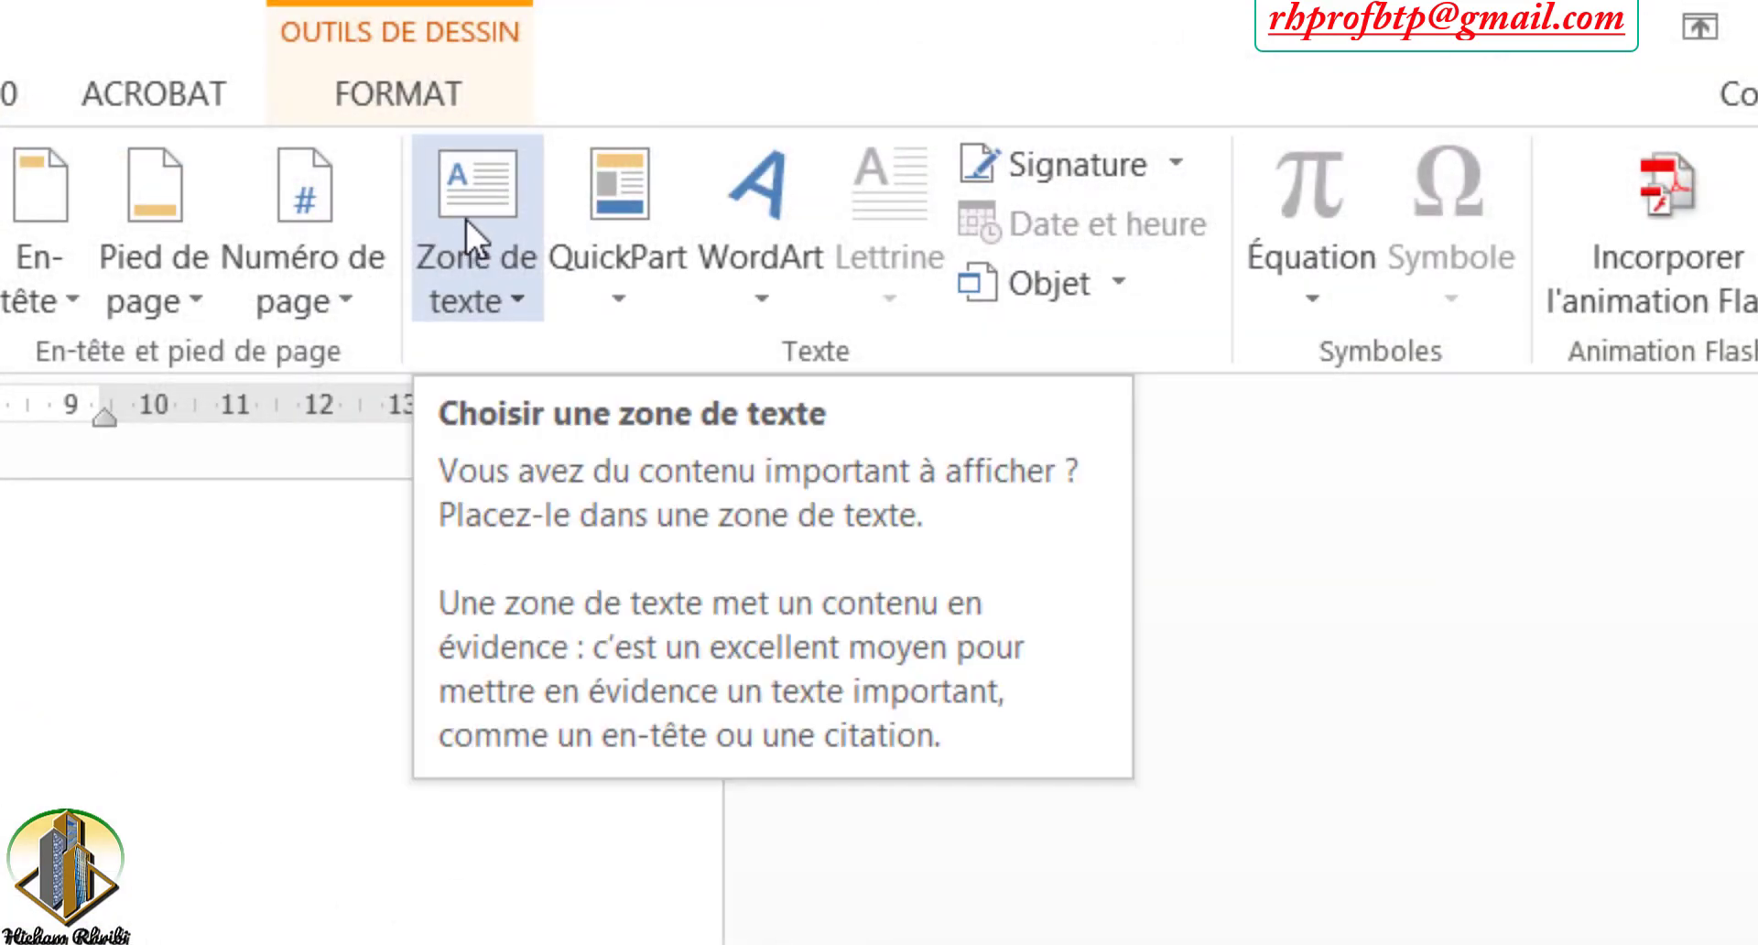
click(465, 218)
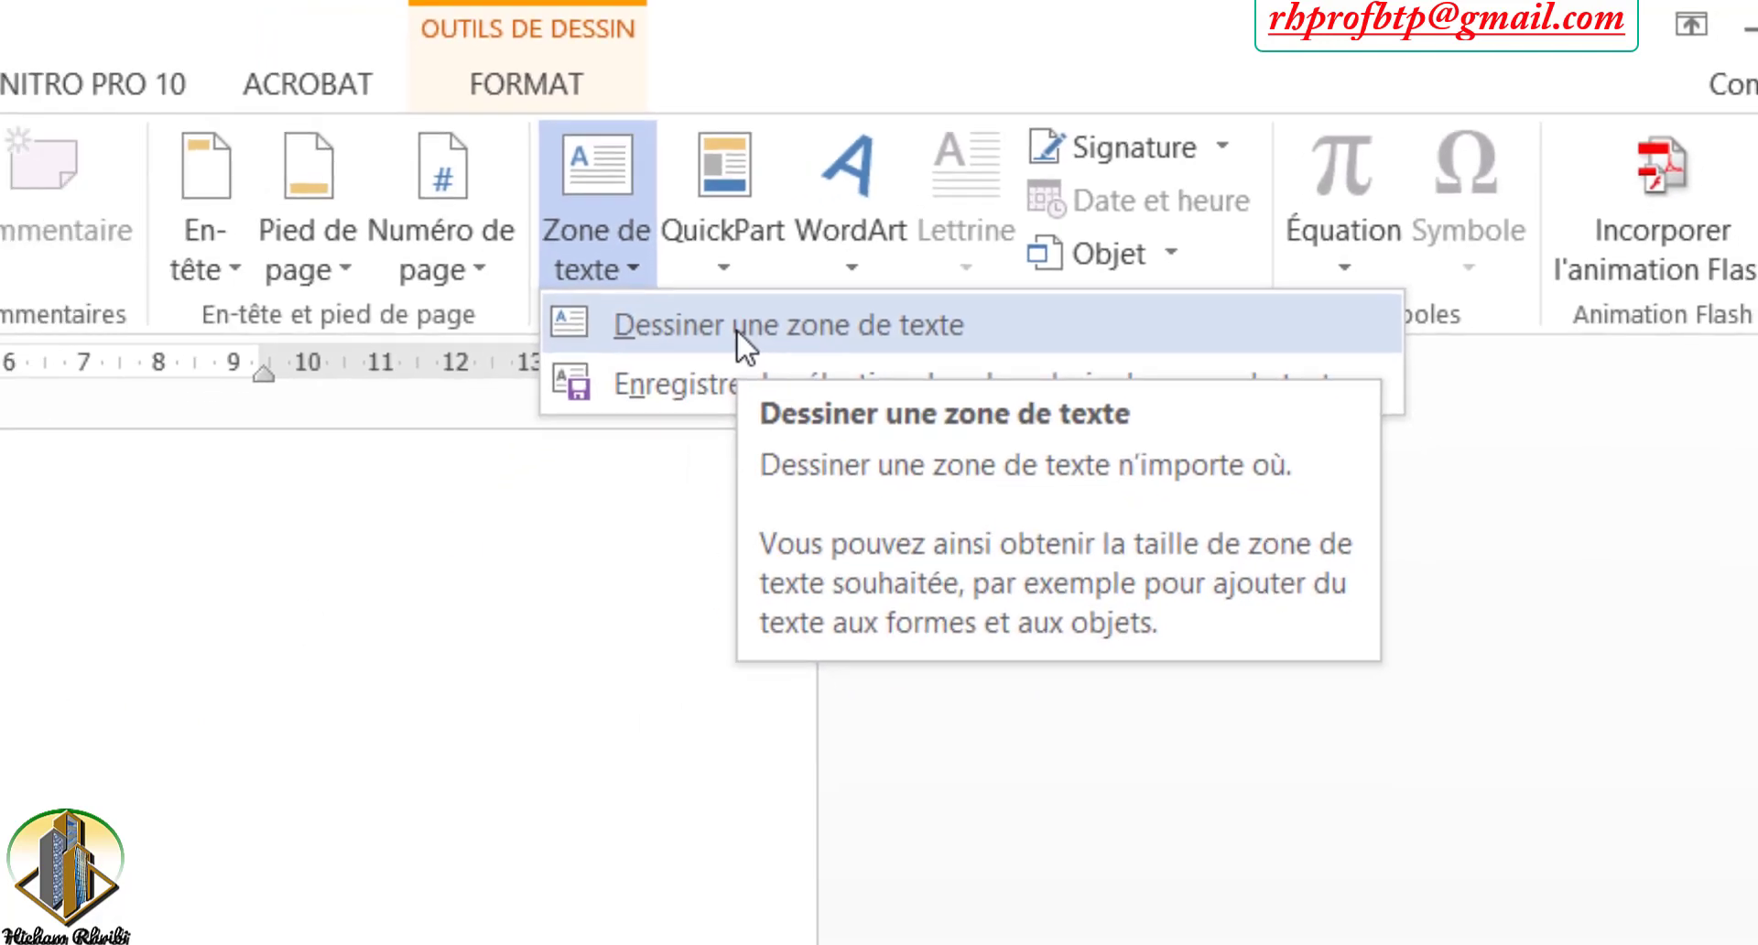
click(1190, 169)
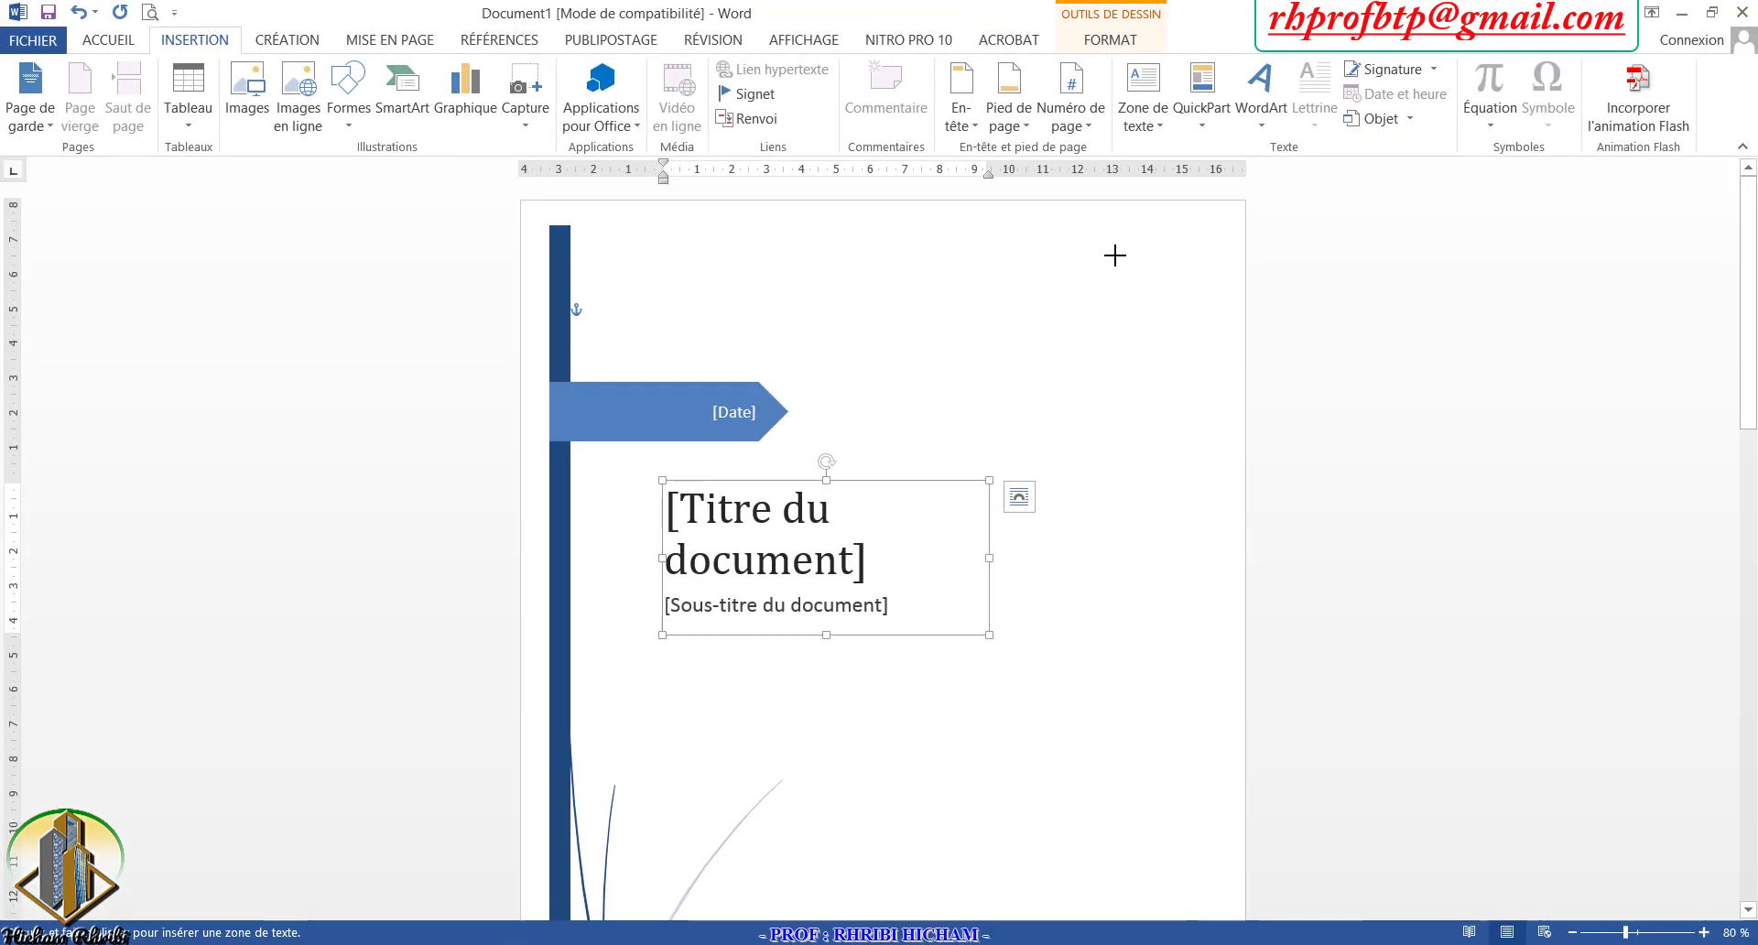
drag(601, 240, 882, 376)
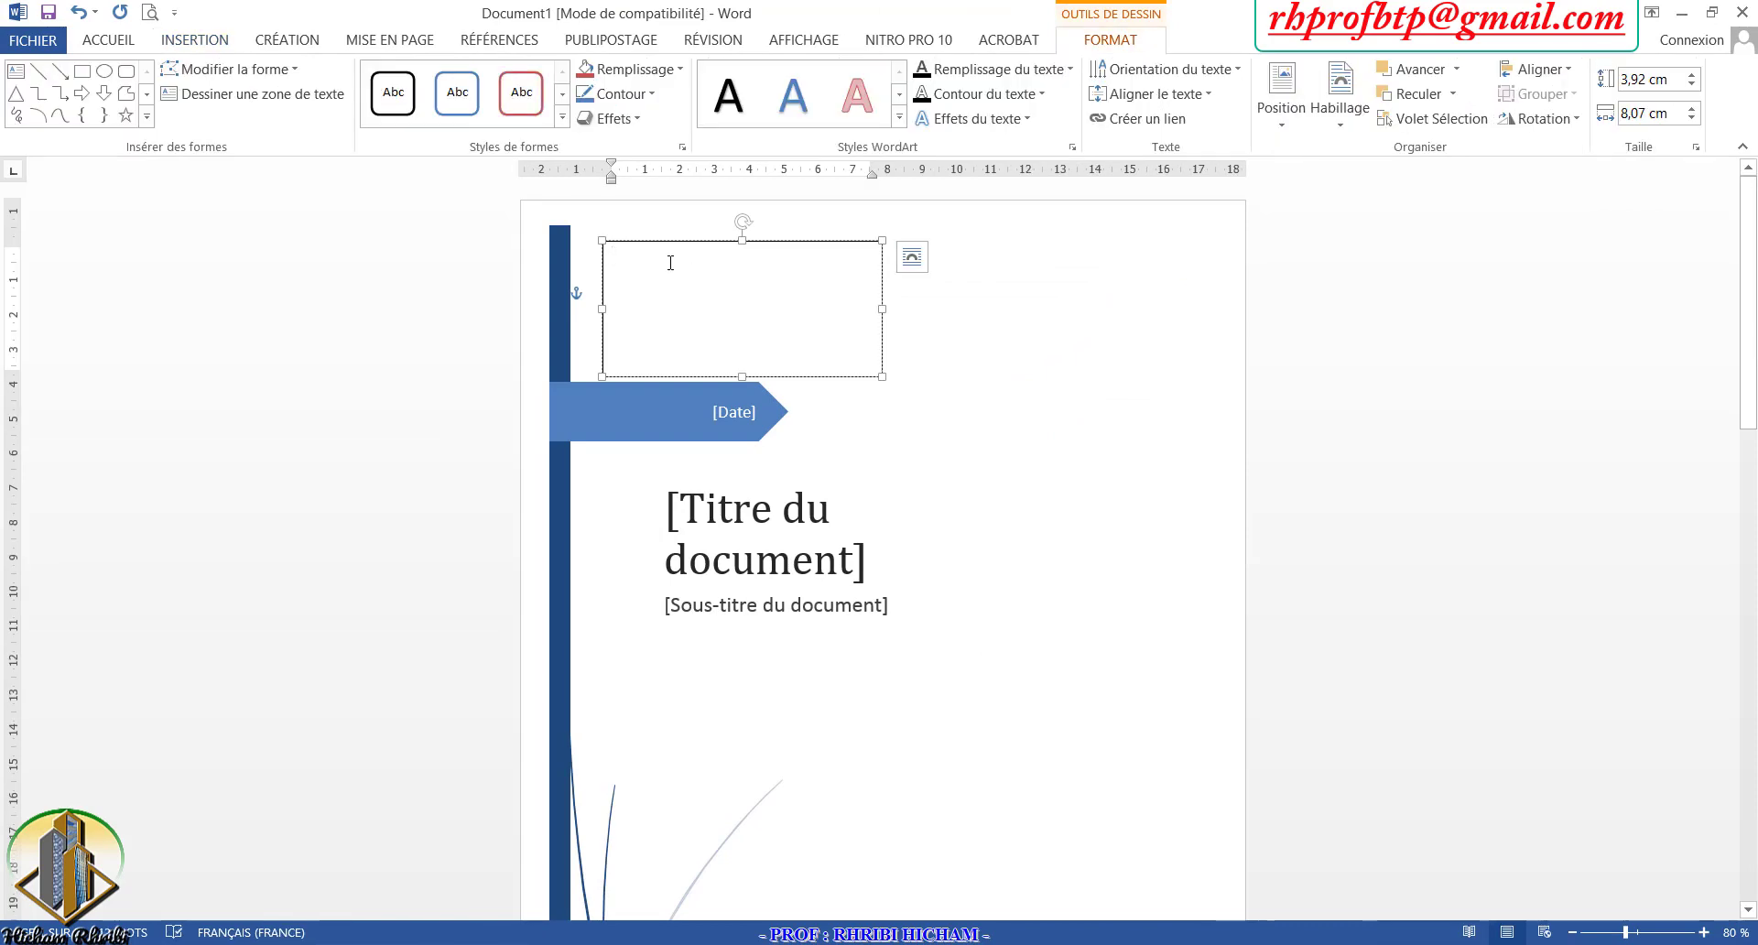
Step: Move the empty text box to the lower right of the page, below the subtitle
click(779, 498)
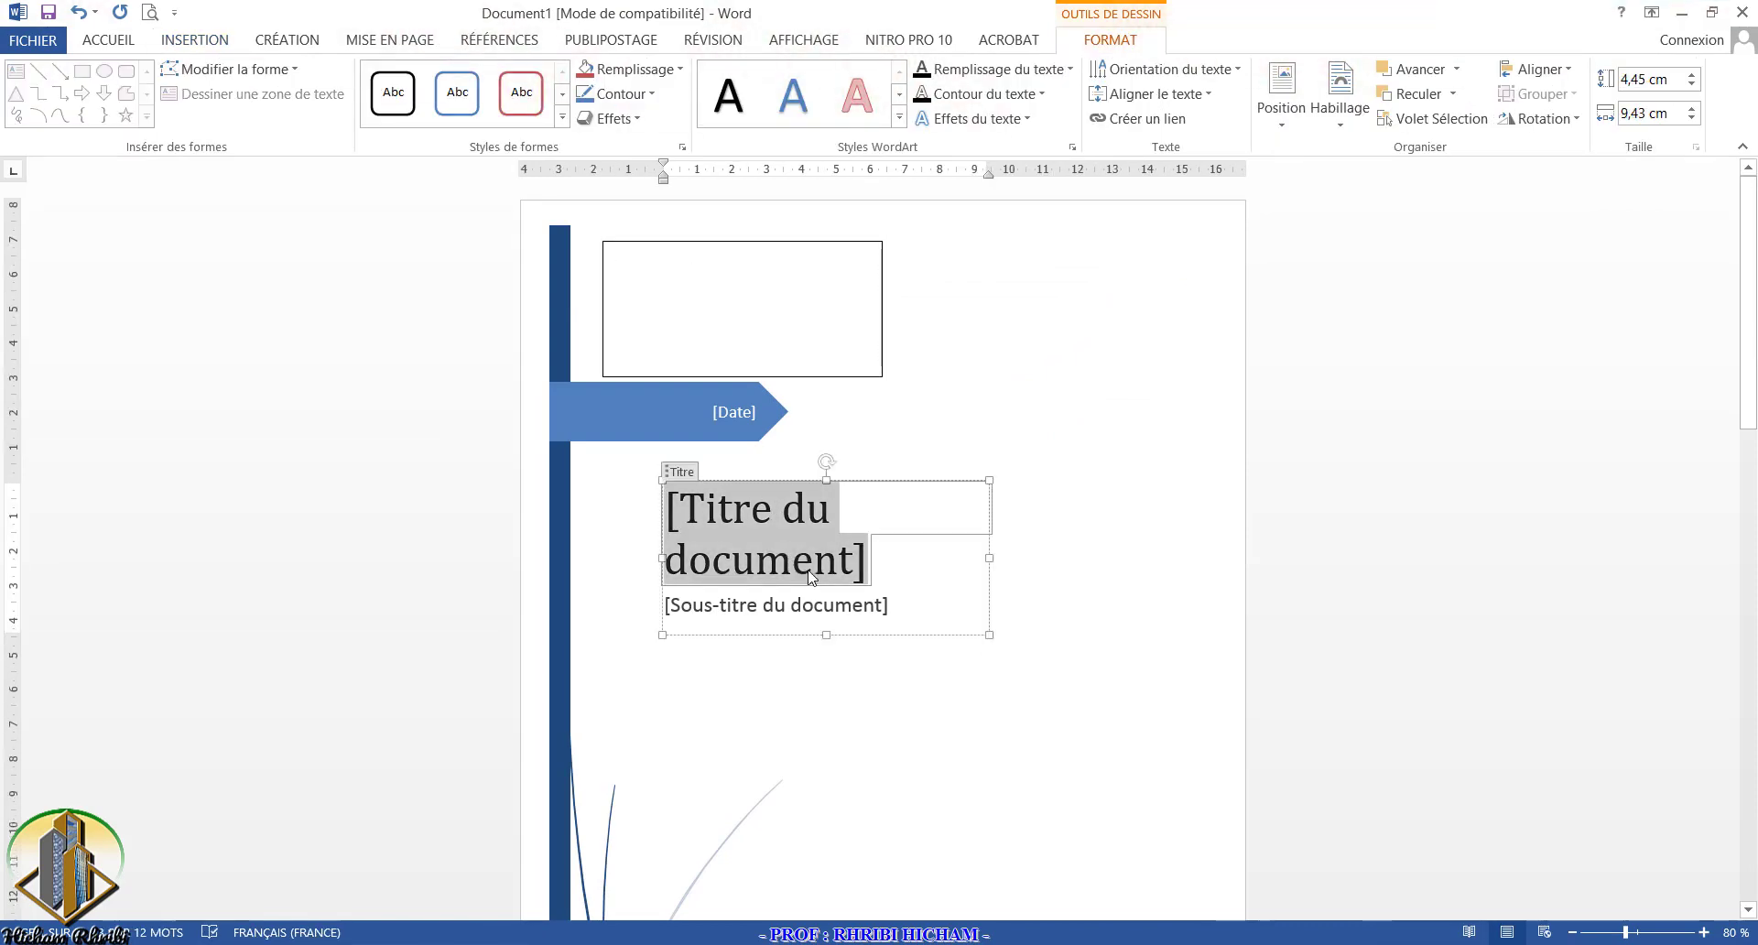
click(754, 317)
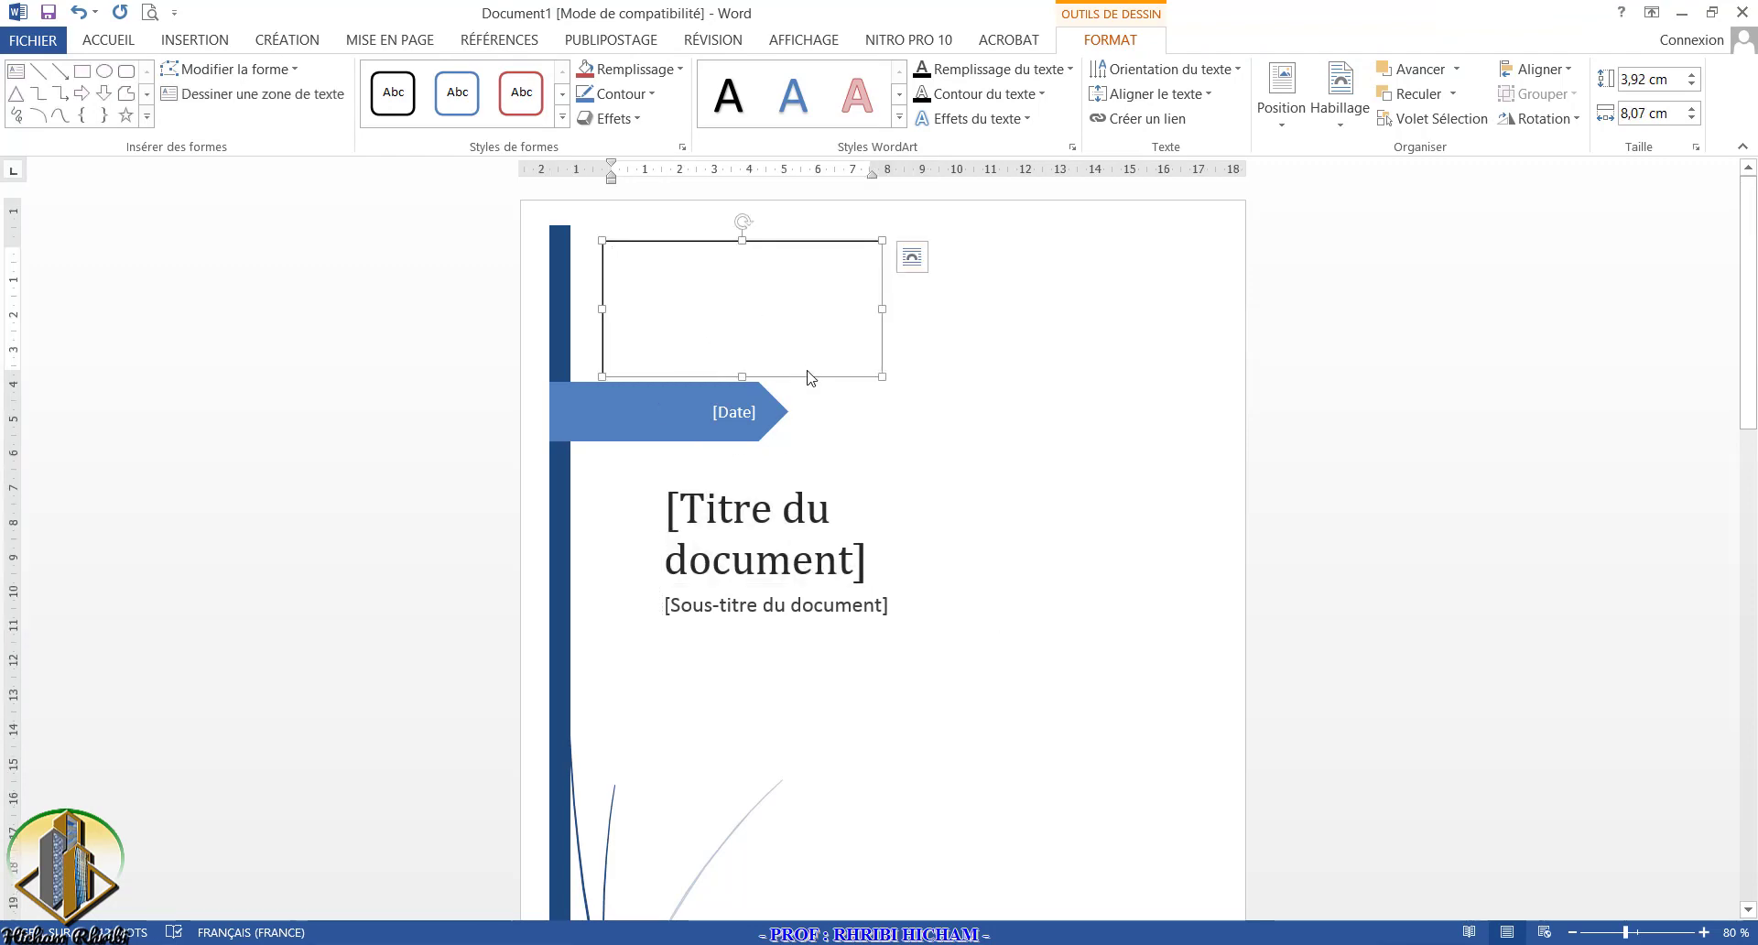
click(782, 310)
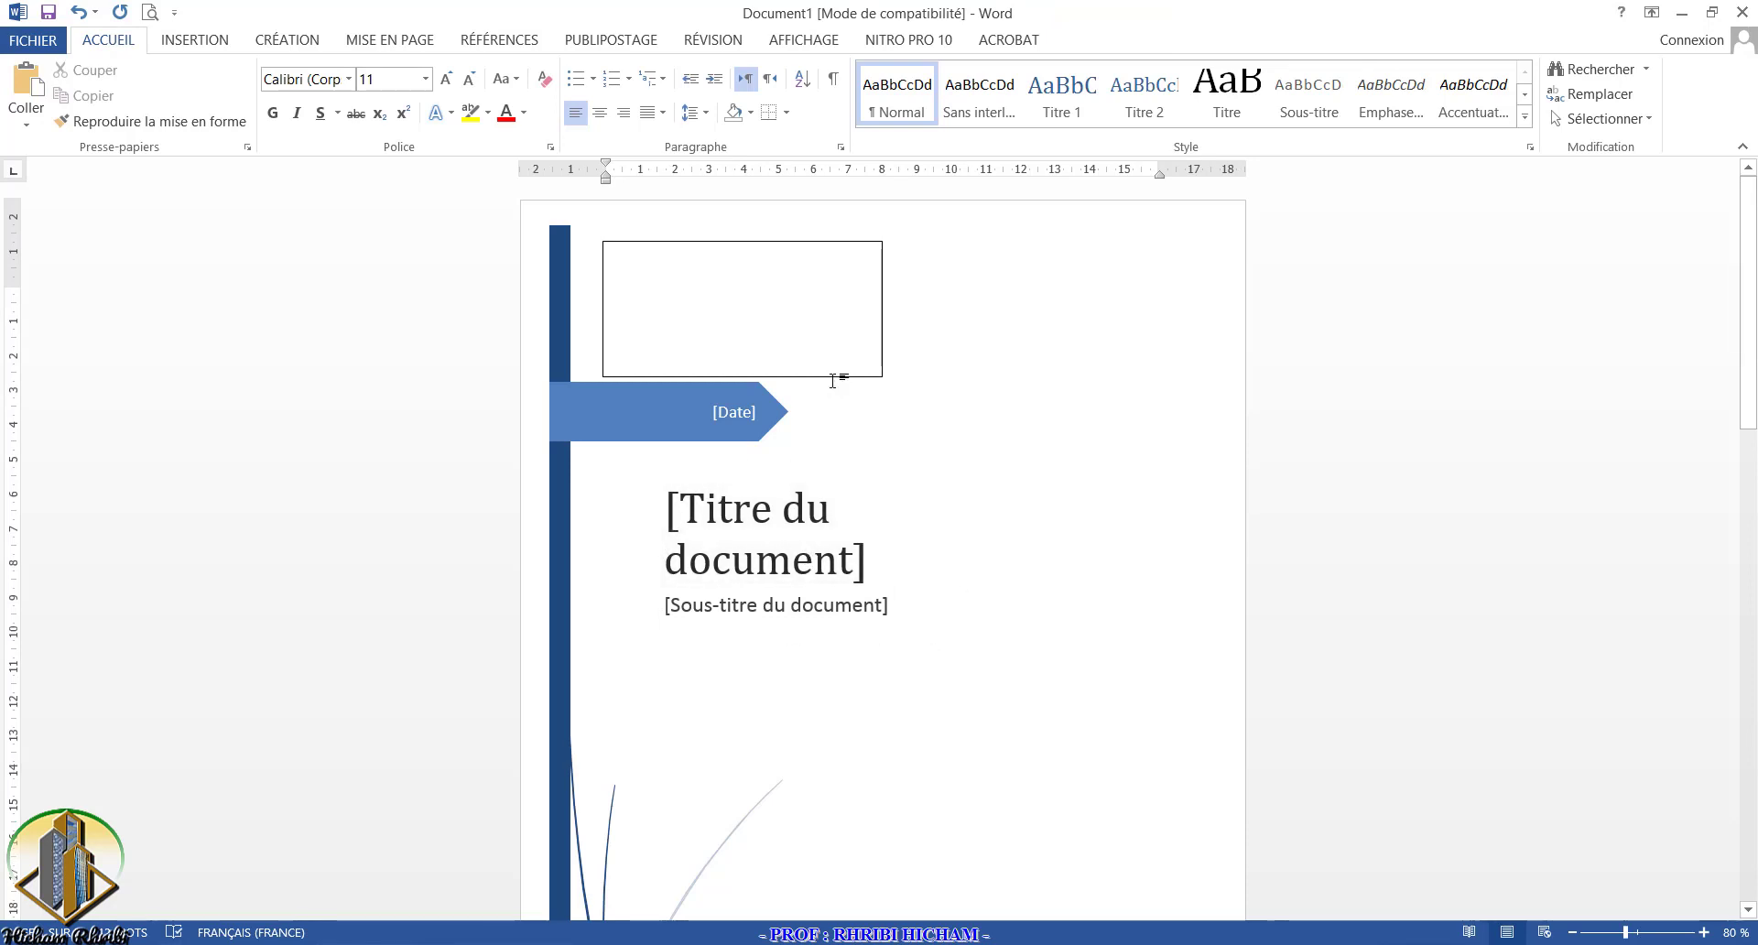
click(828, 376)
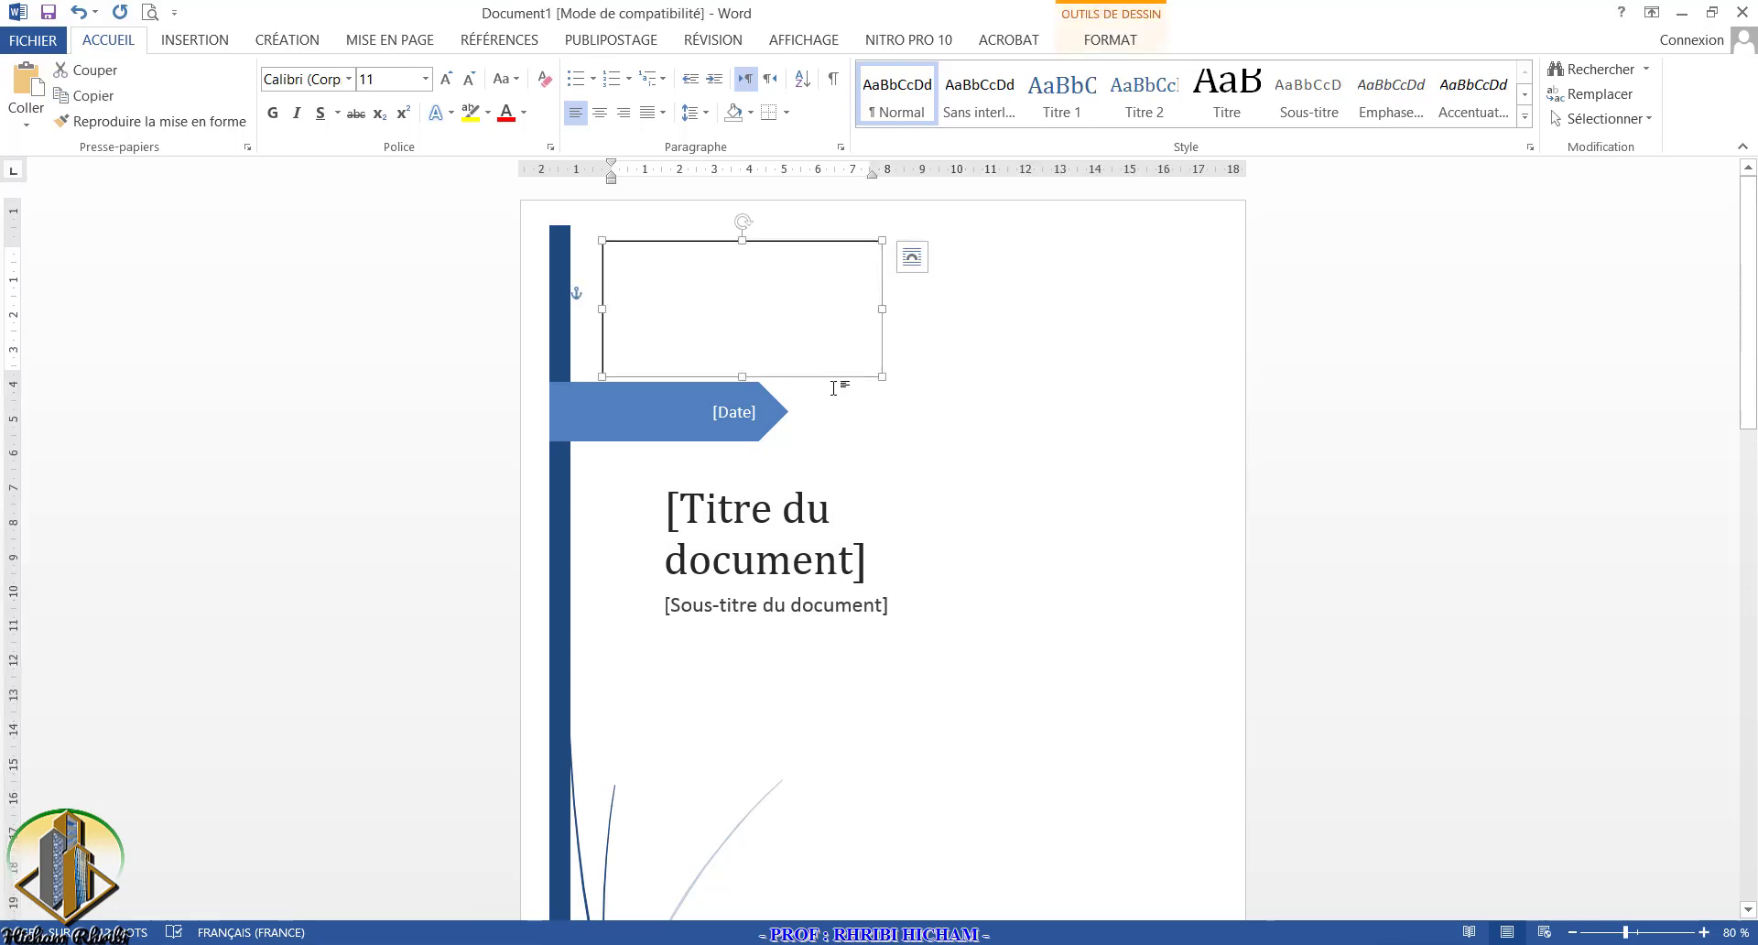
drag(827, 377, 1197, 832)
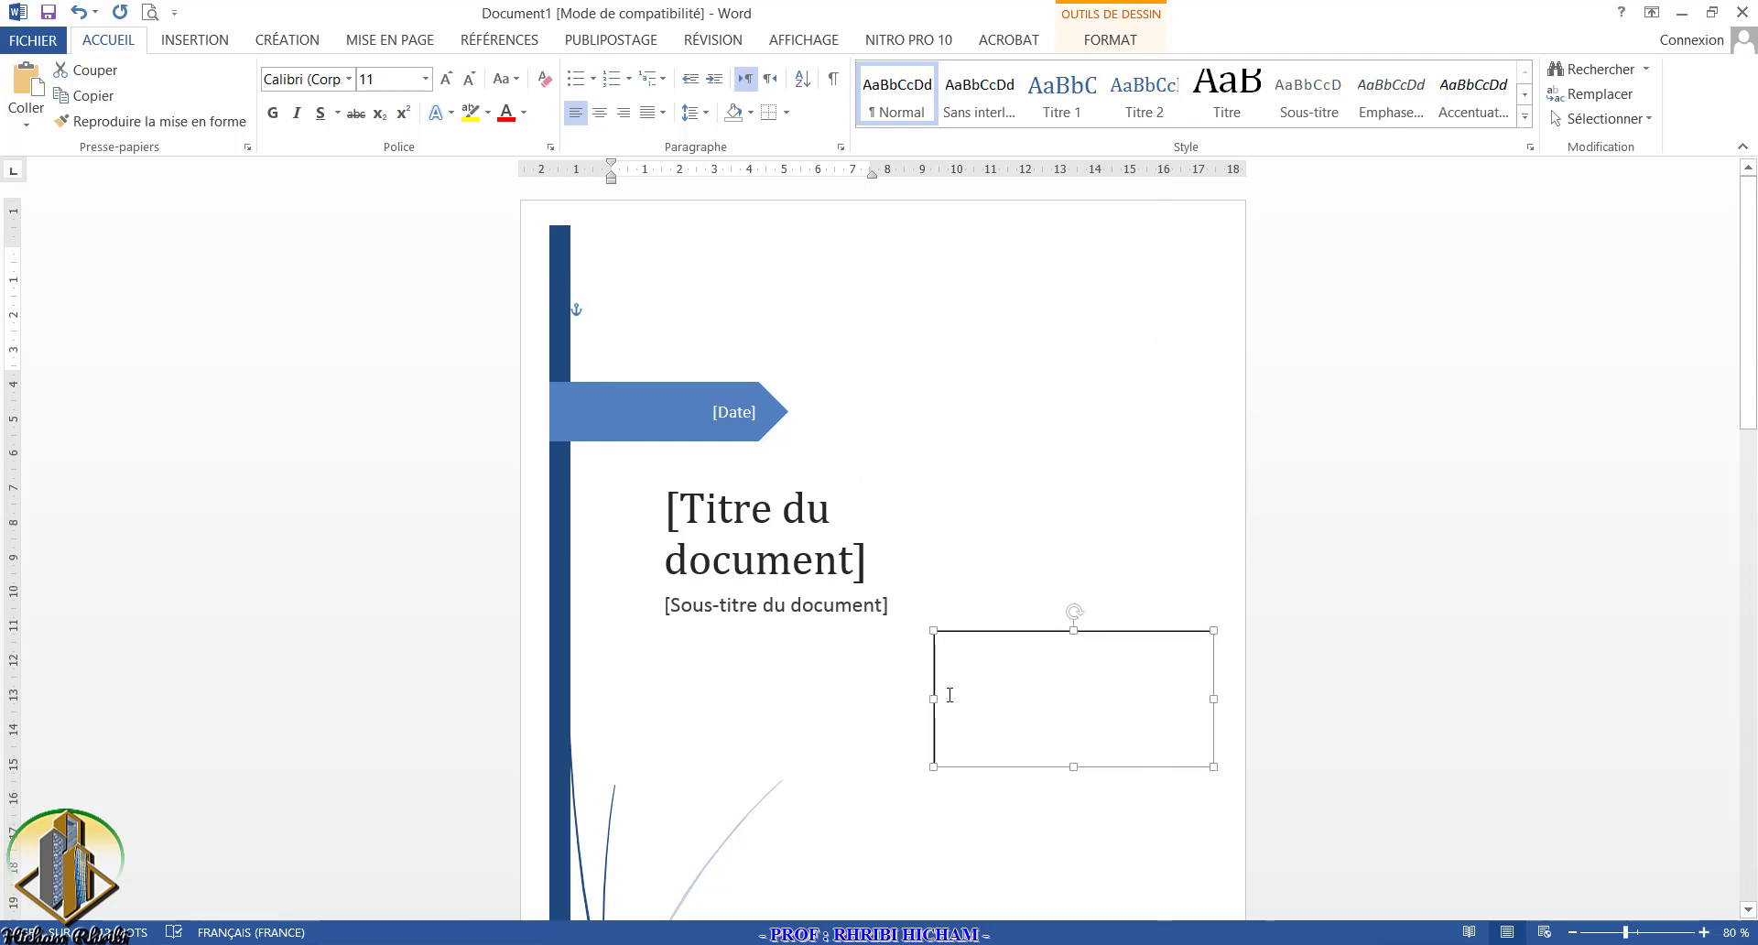
click(790, 595)
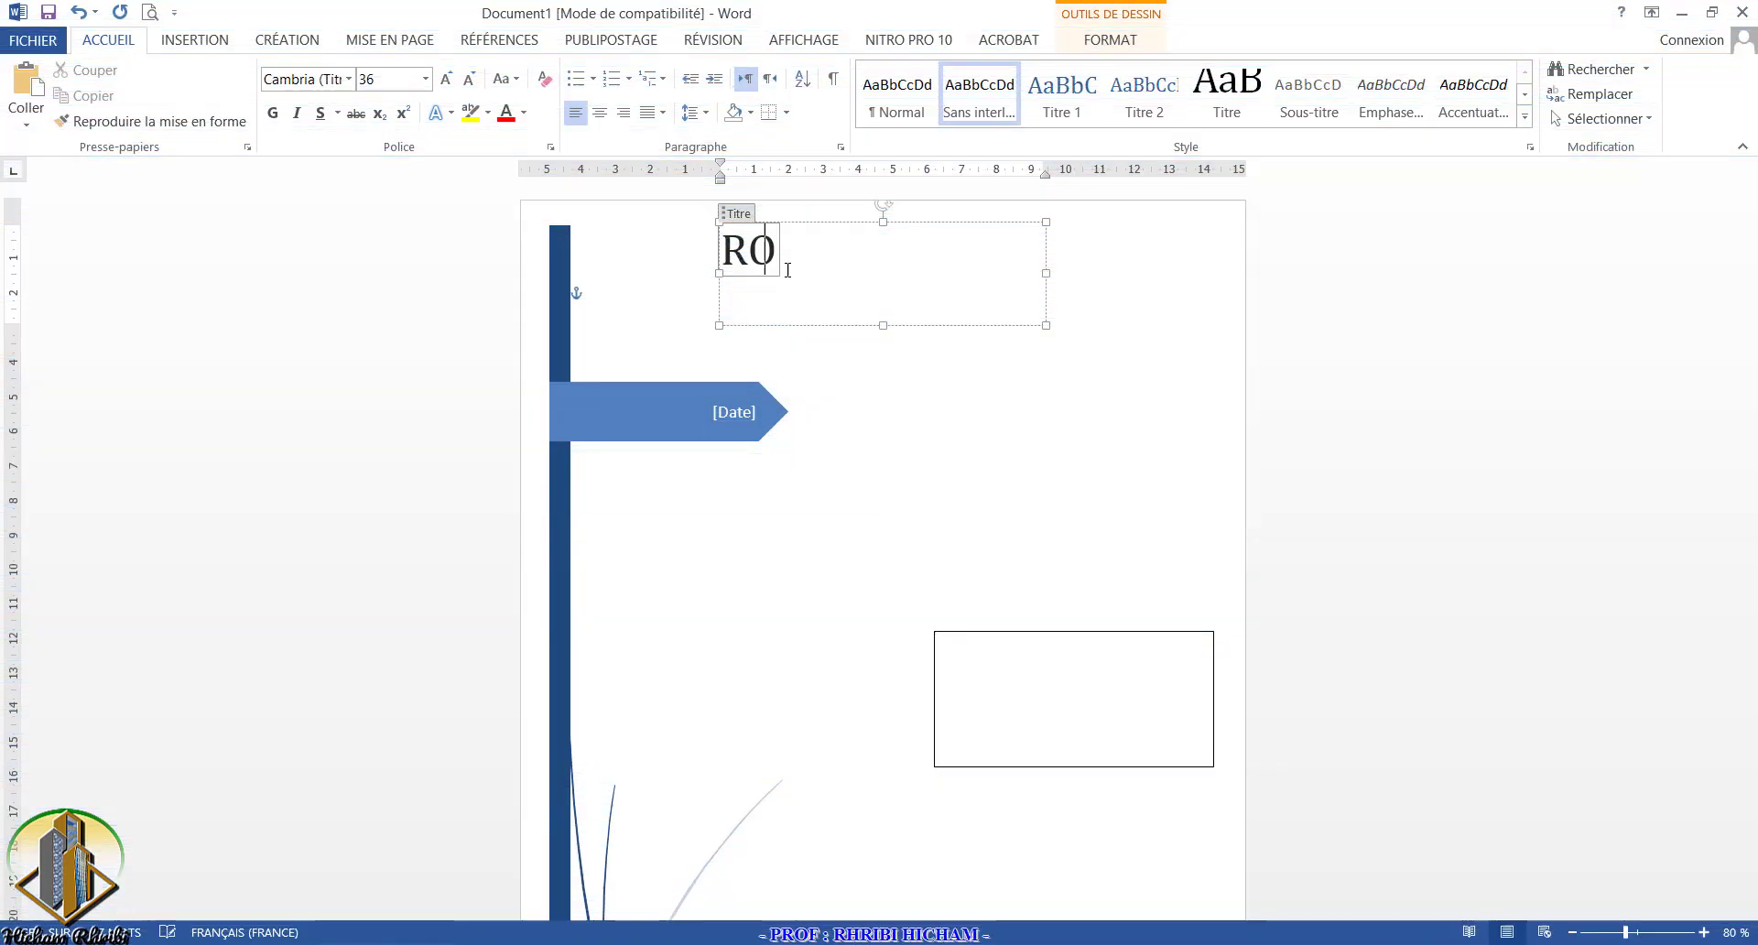
Step: Enter ROYAUME DU MAROC as the 36-point title and shorten the title box around it
text(Y)
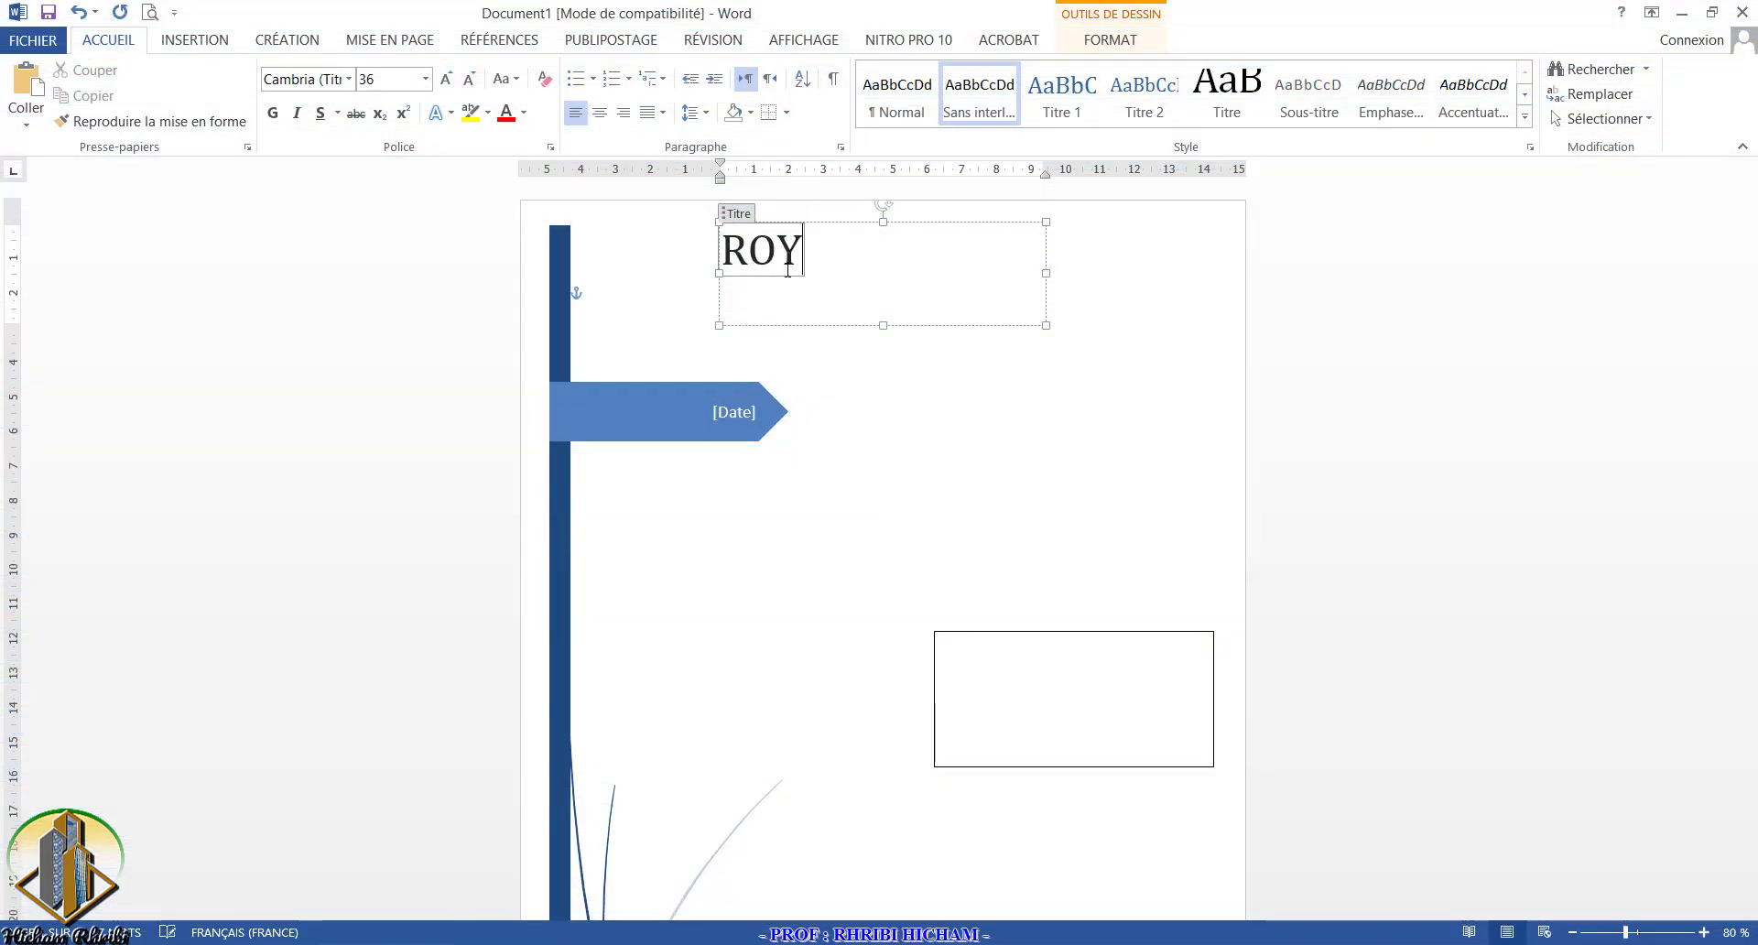
text(AUME)
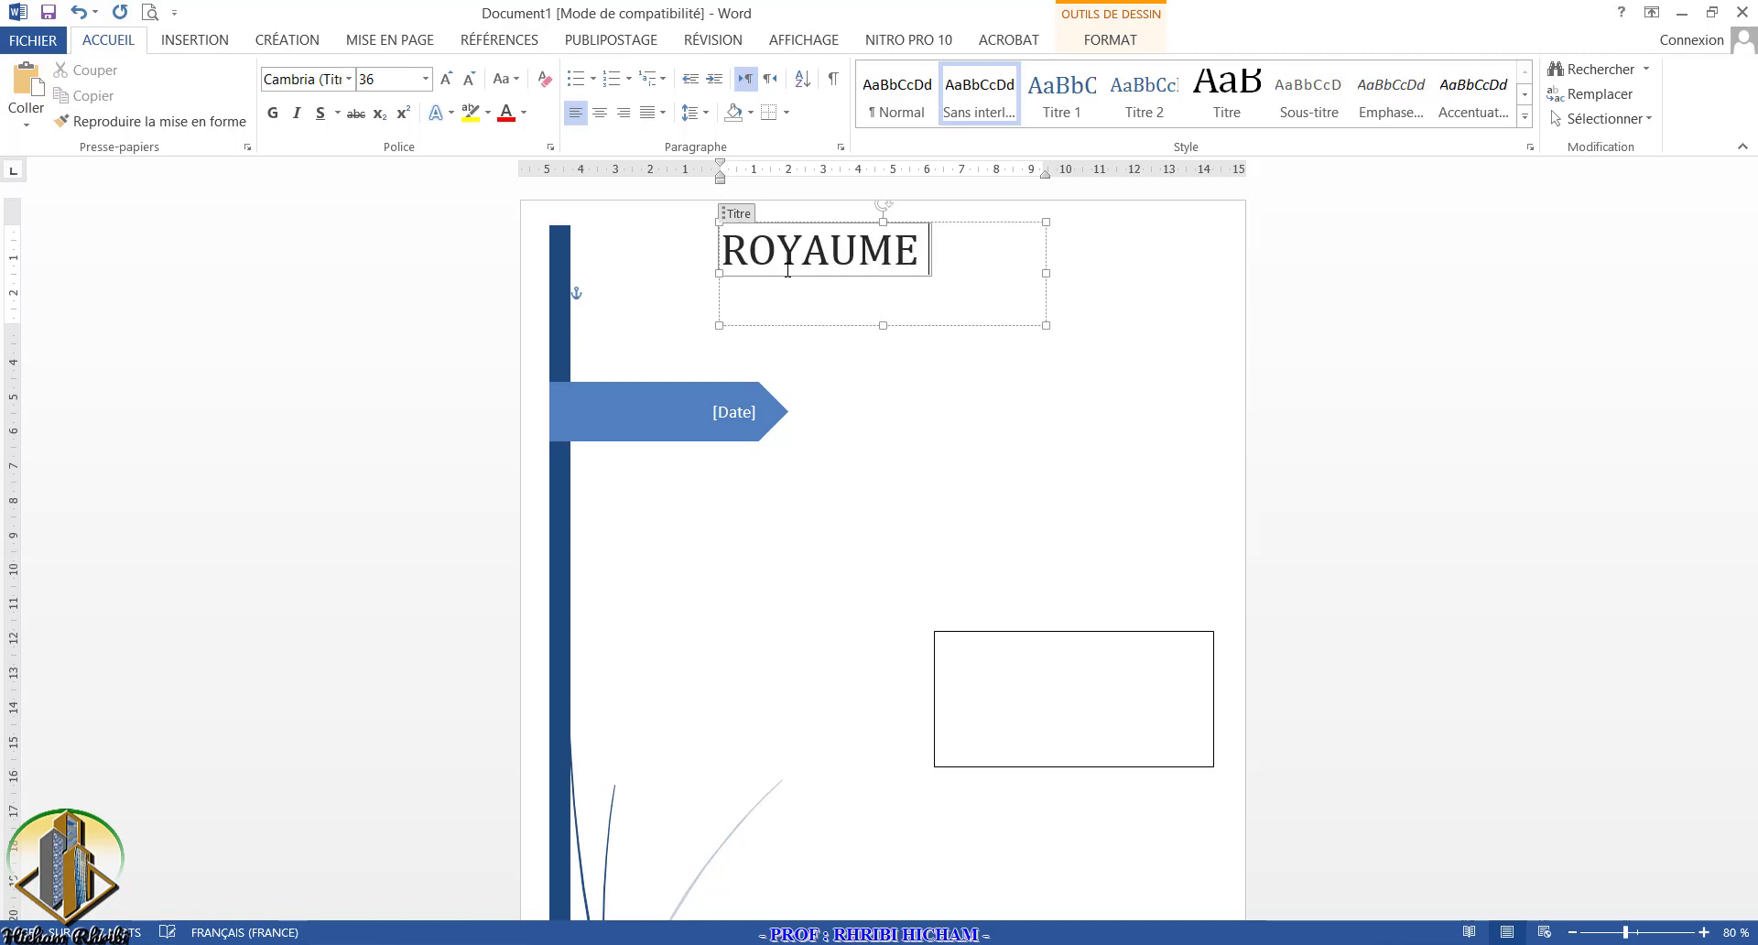
text( DU MA)
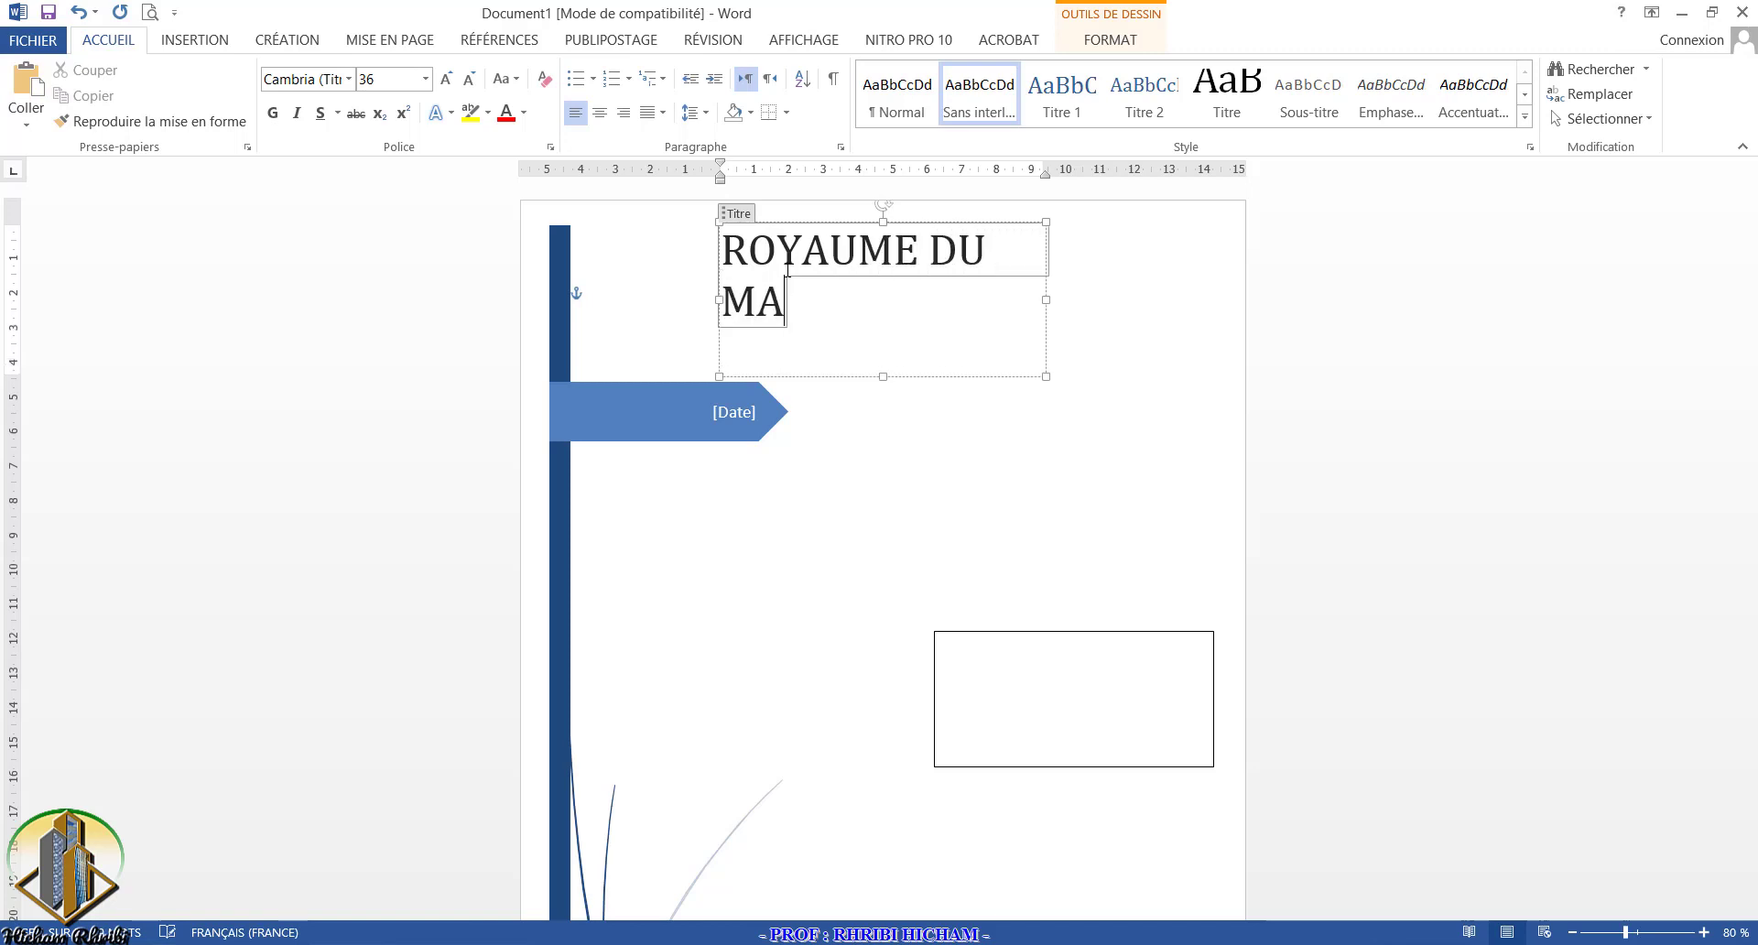
text(ROC)
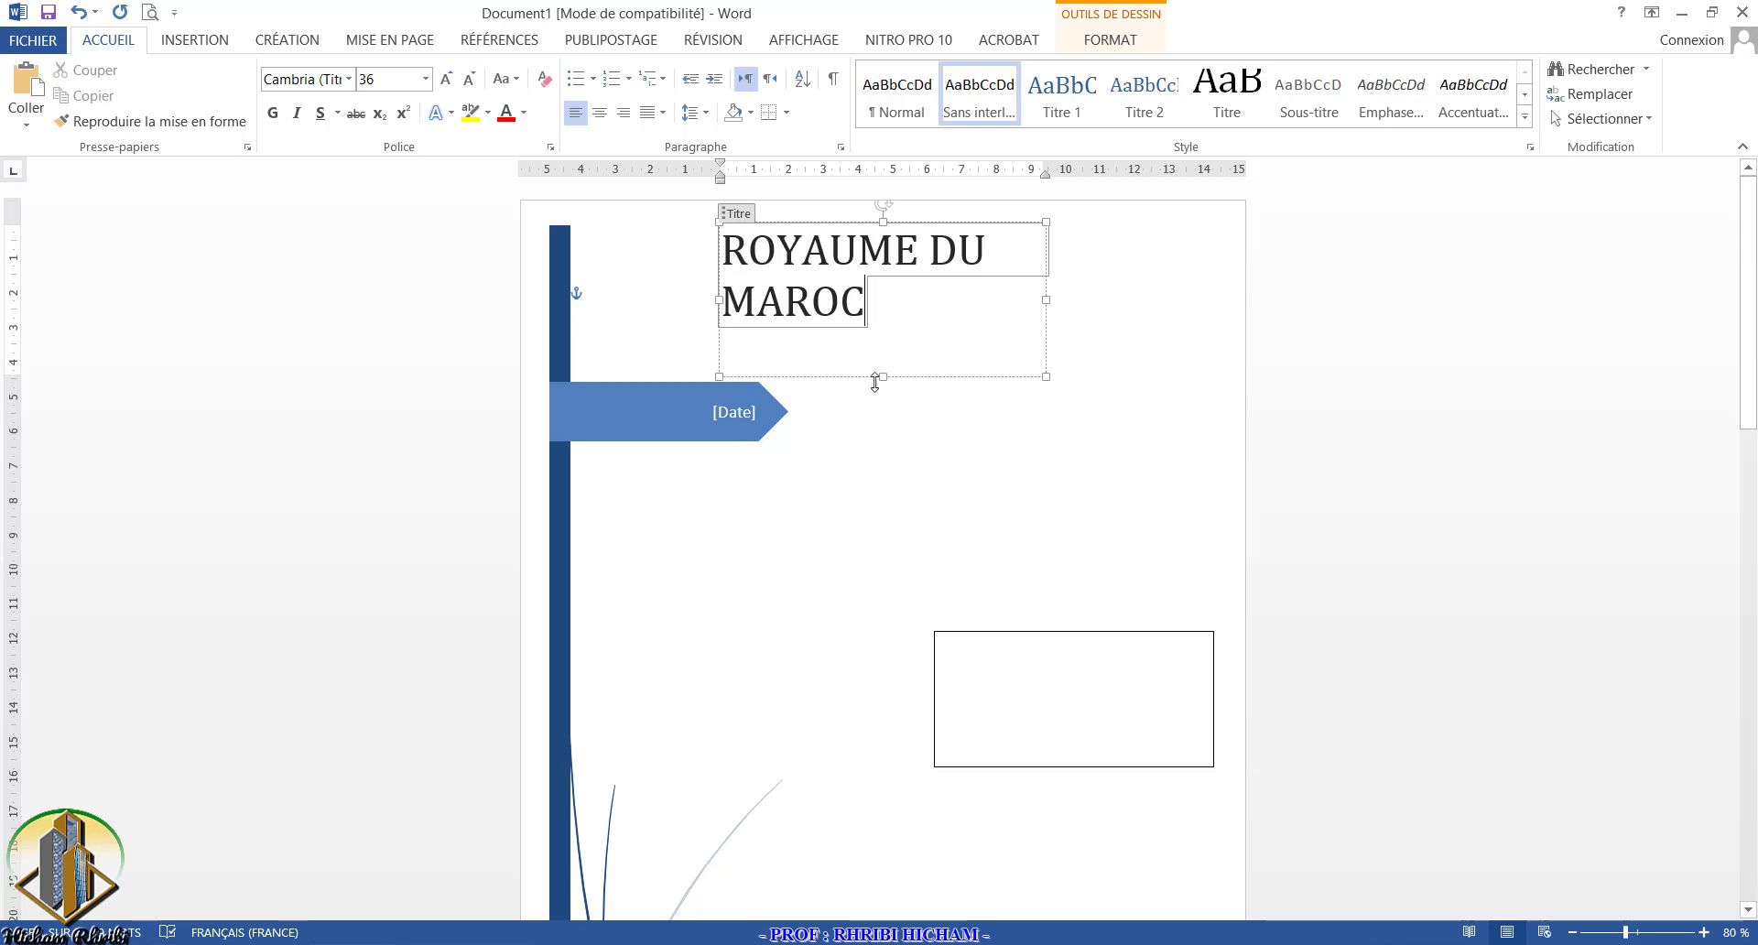
drag(886, 375, 901, 329)
click(1047, 276)
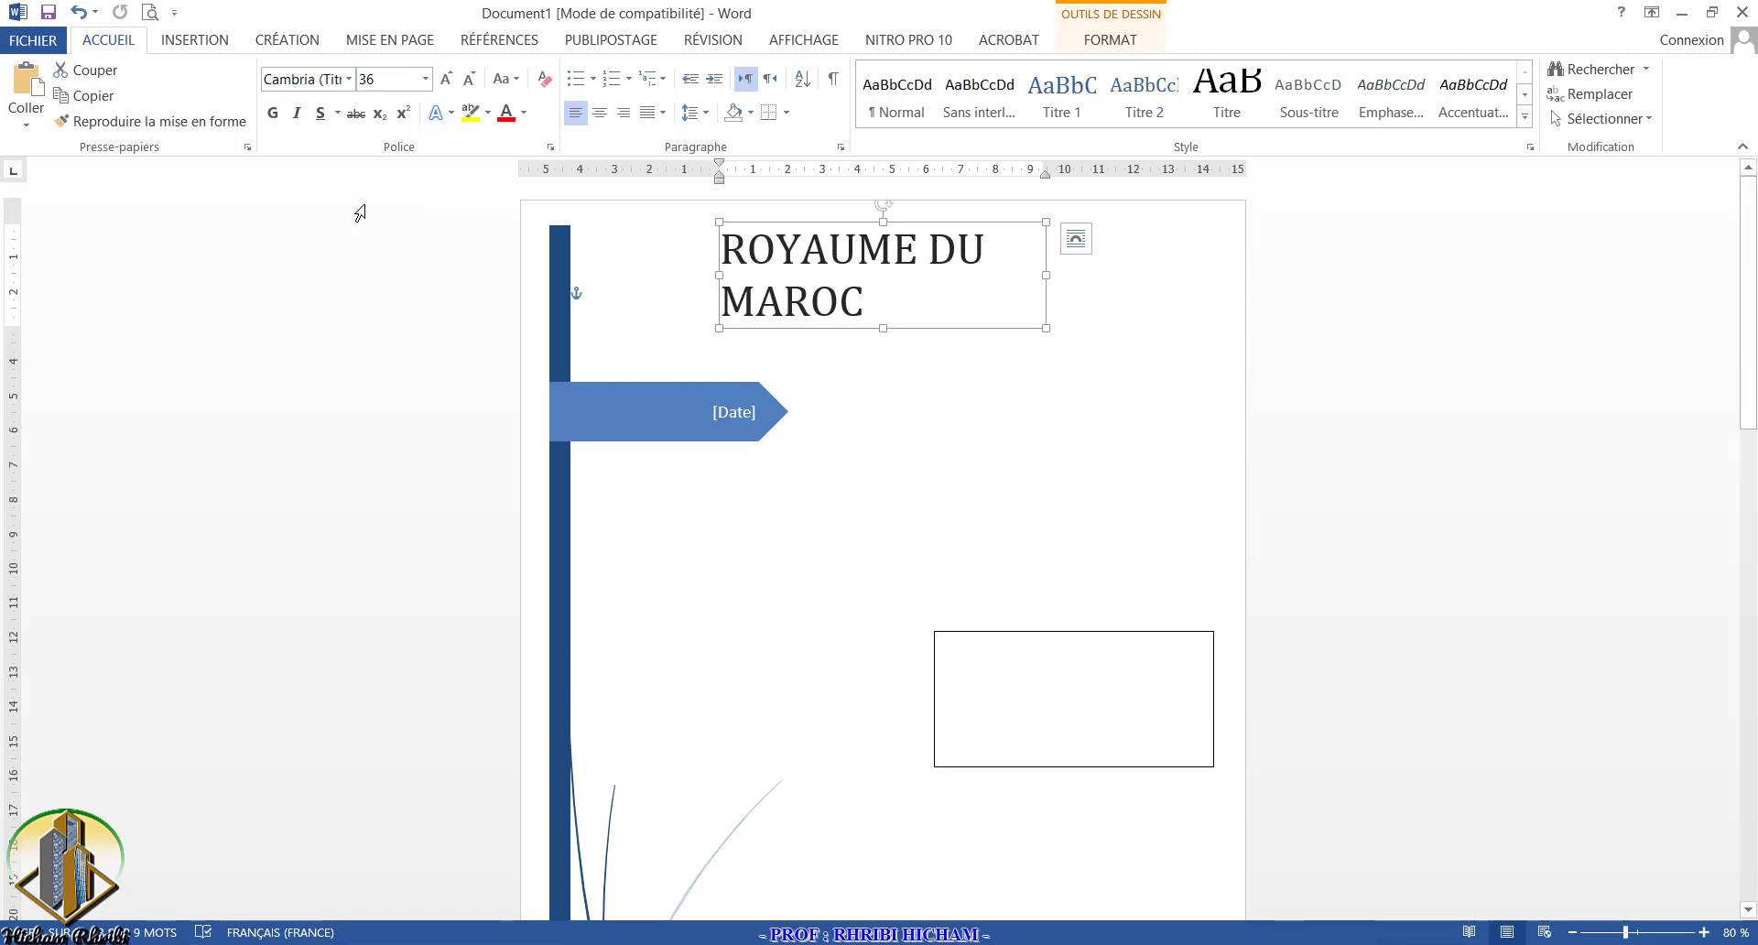
Step: Reduce the title to 22 pt, centre it, and shorten its box to one line
click(469, 80)
click(468, 80)
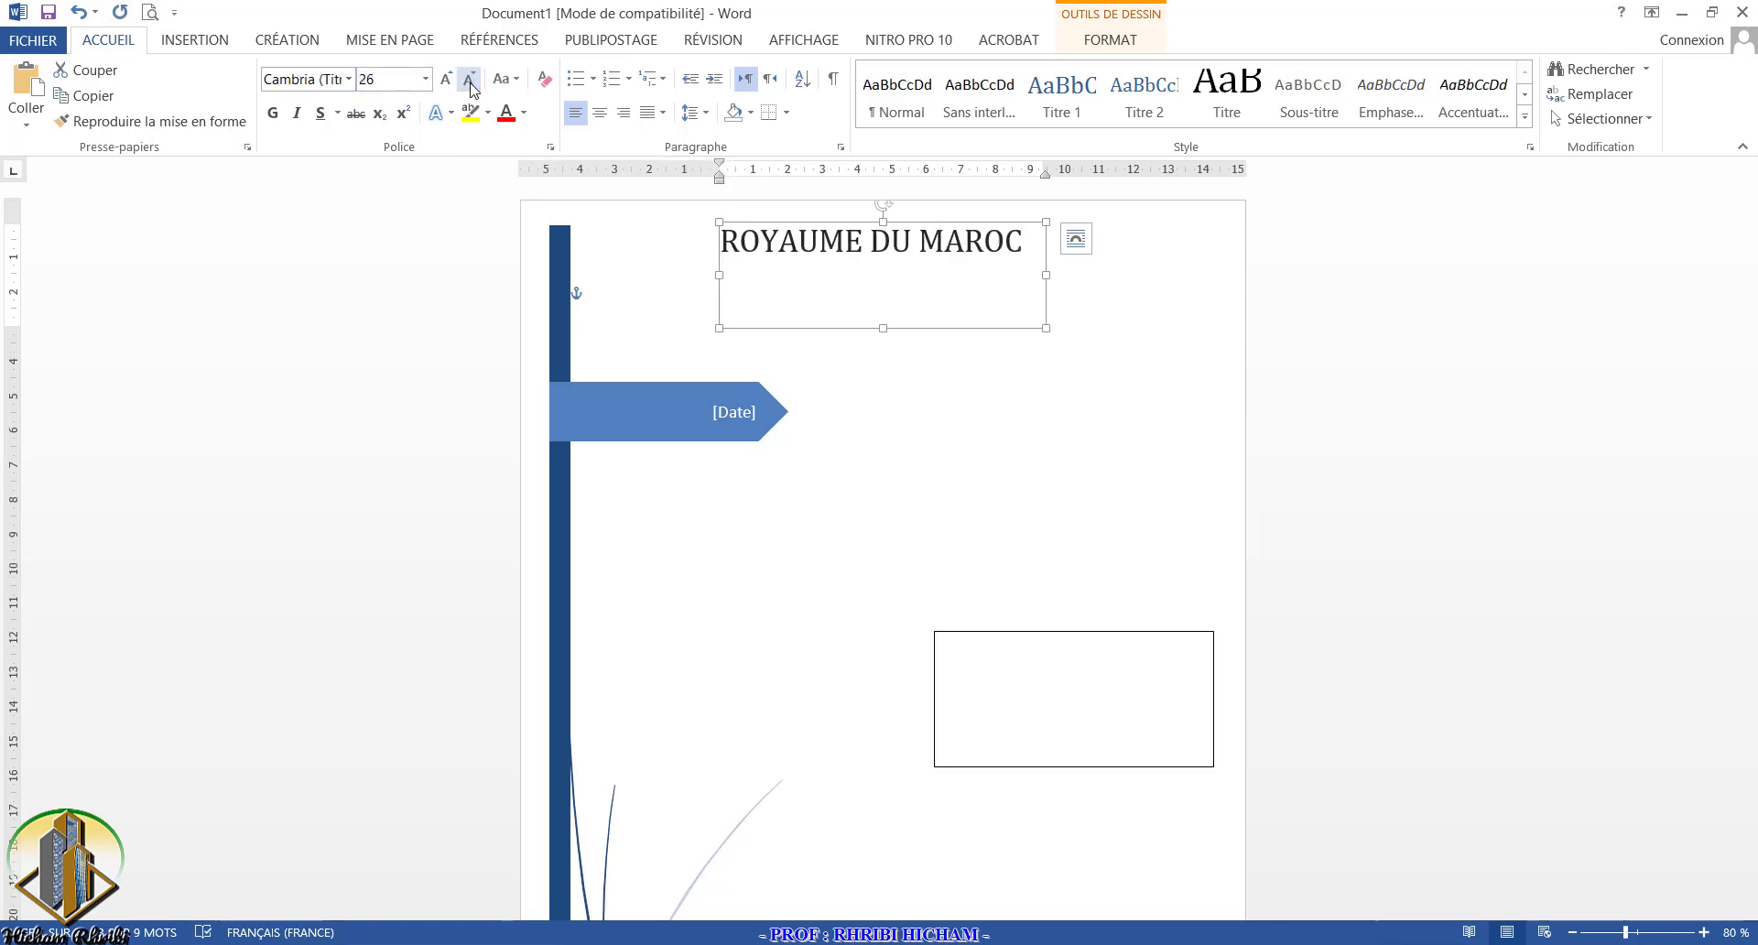
click(469, 81)
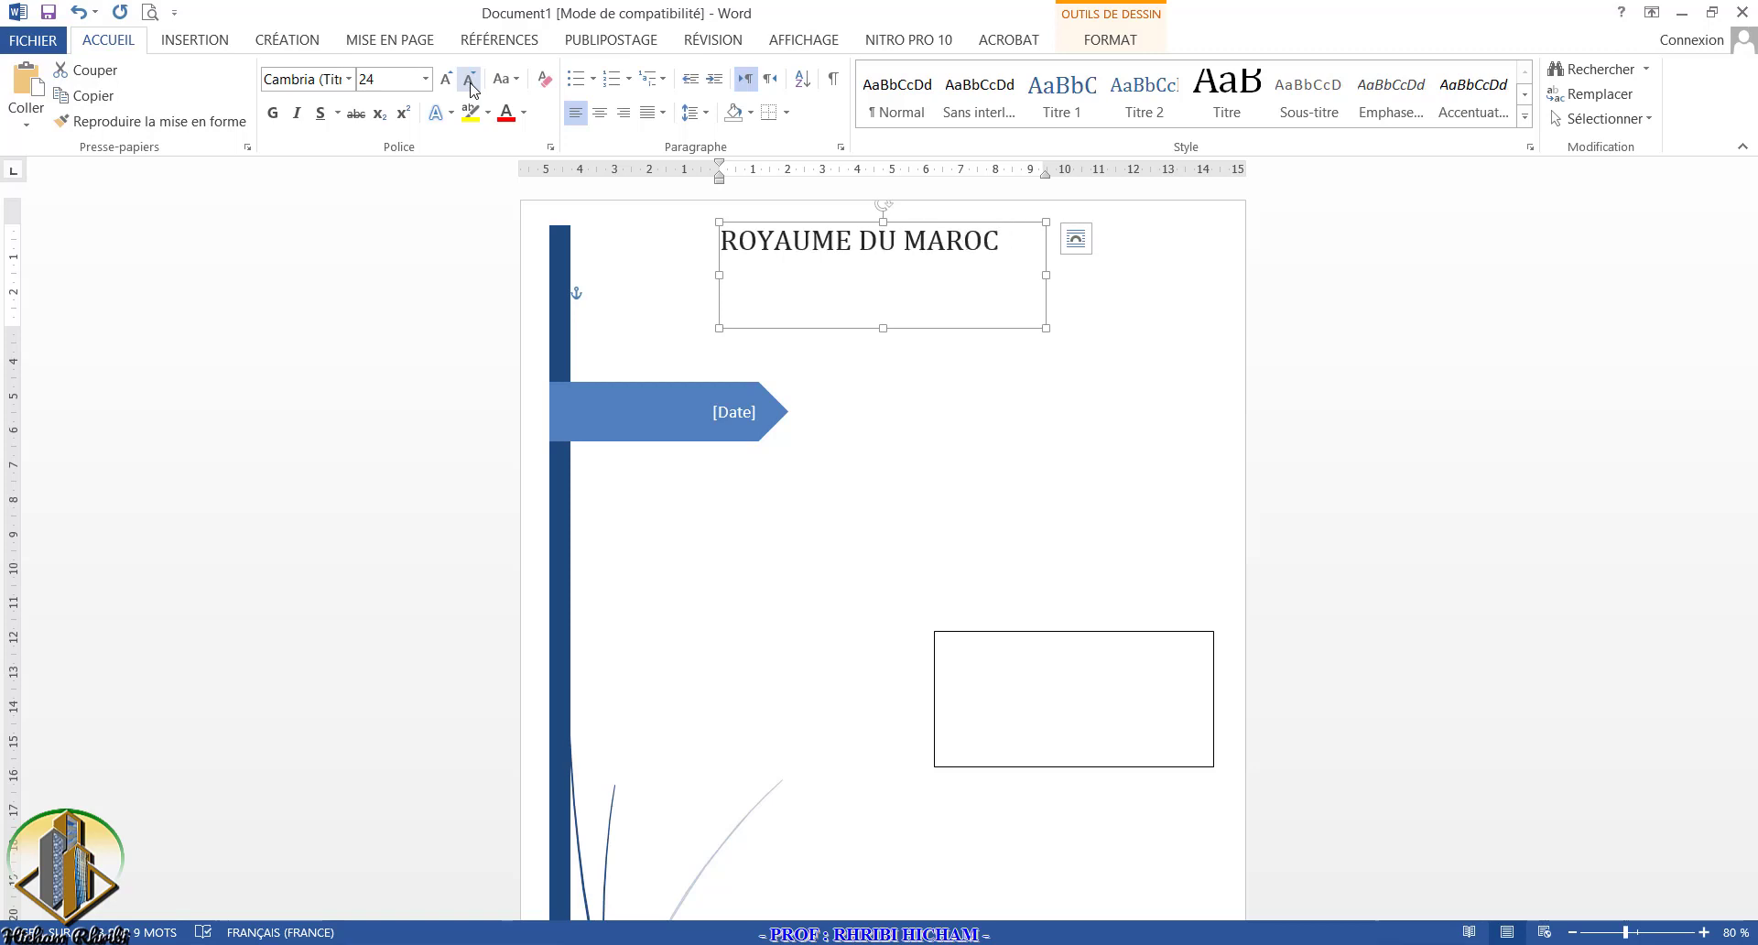
click(469, 80)
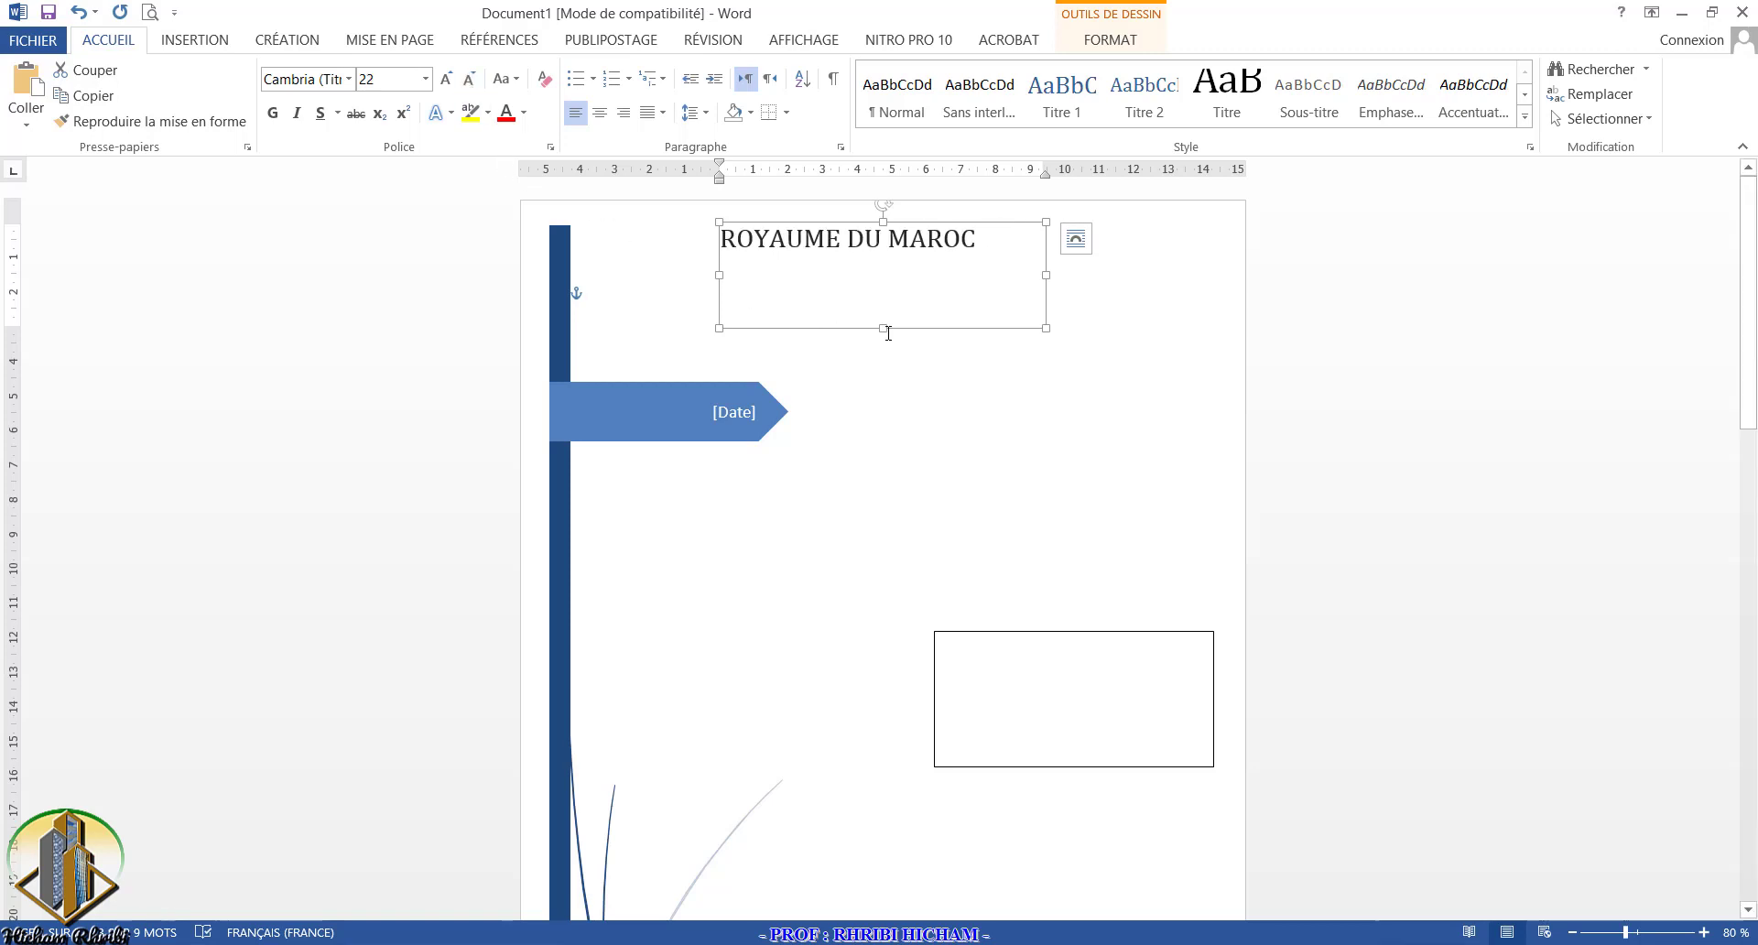
click(599, 113)
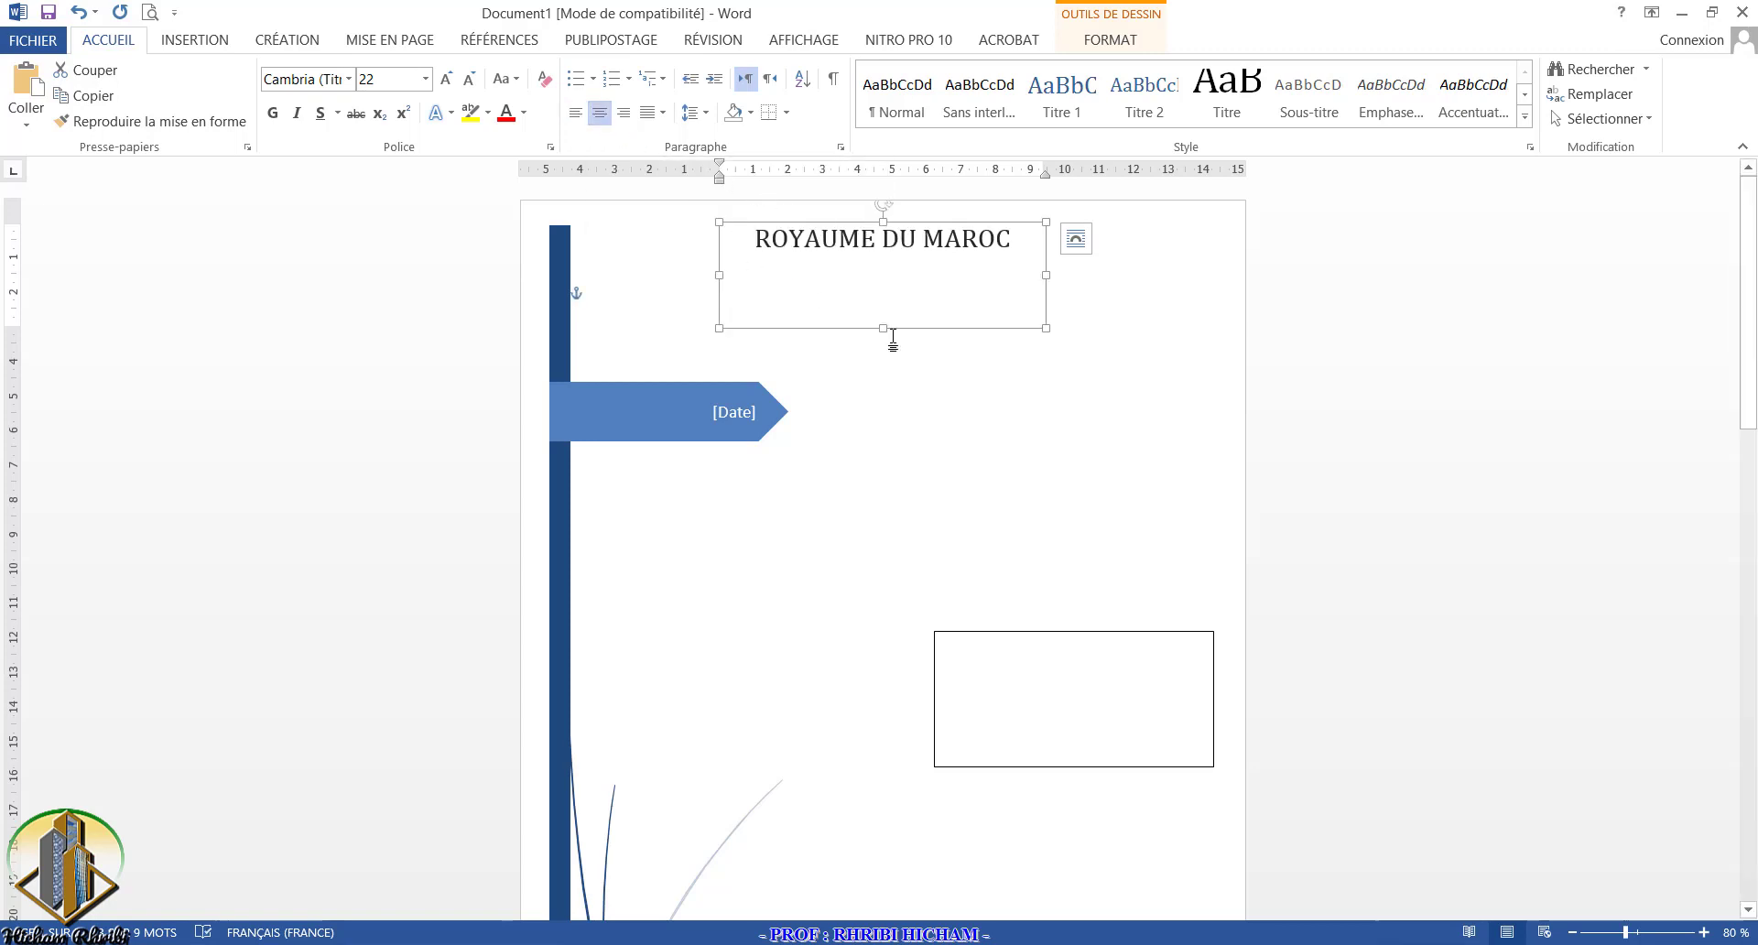
drag(884, 327, 890, 261)
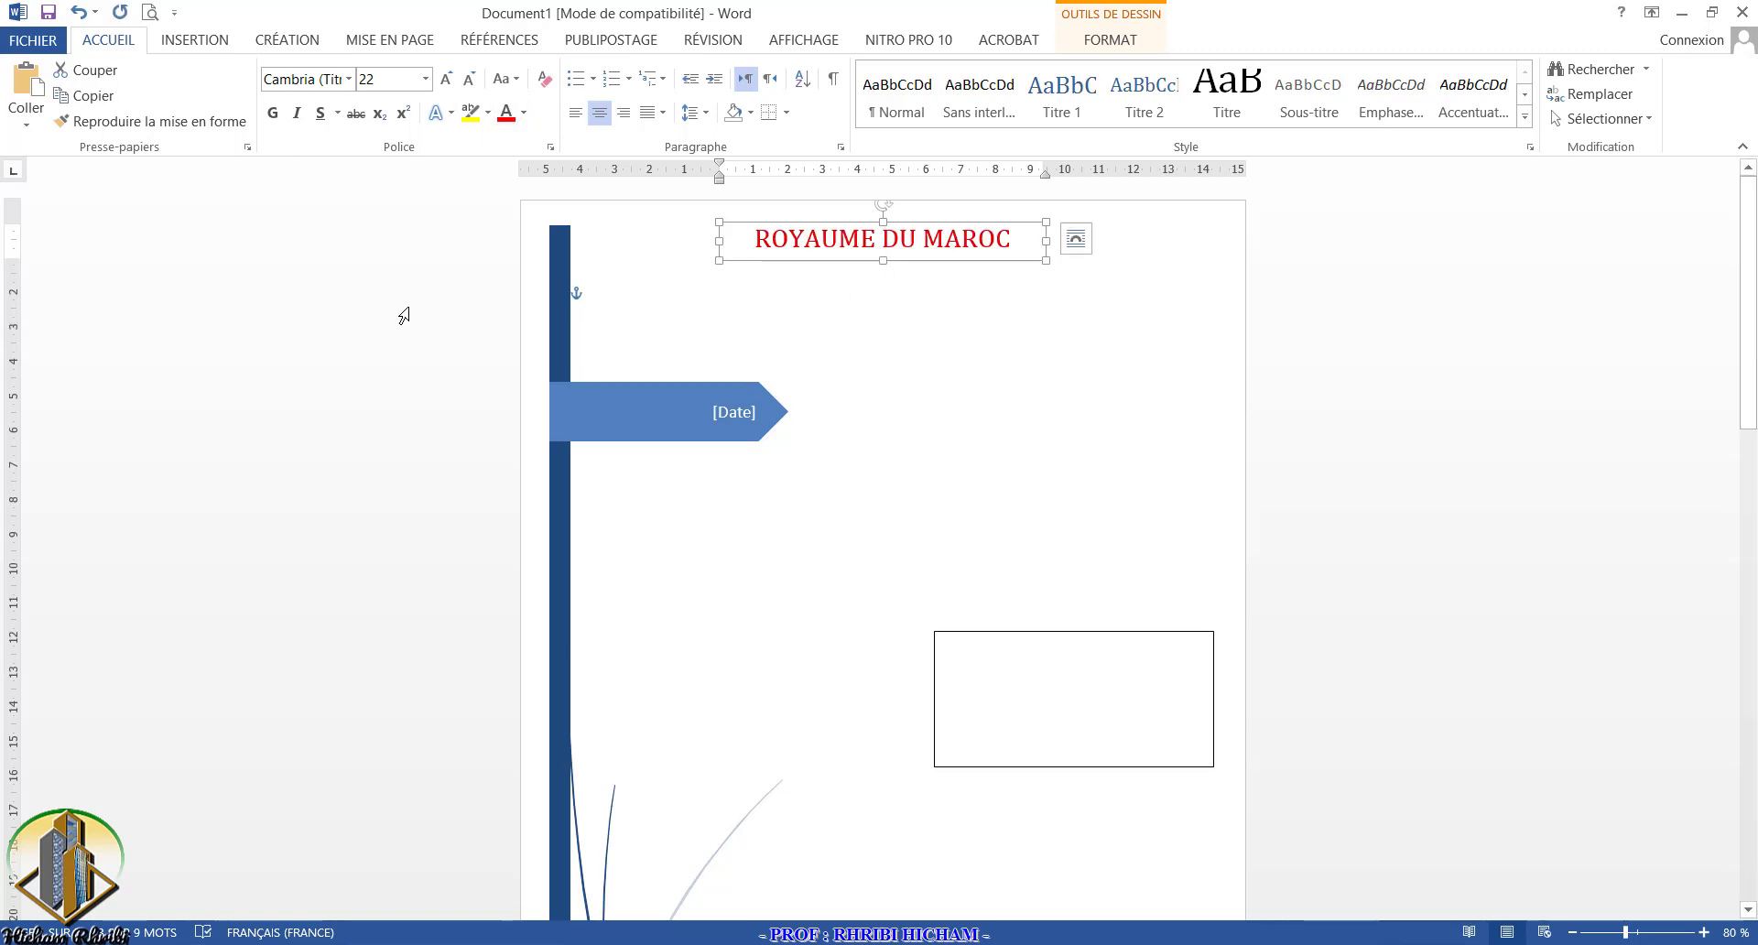
Step: Underline the ROYAUME DU MAROC title and set it in Times New Roman
click(319, 112)
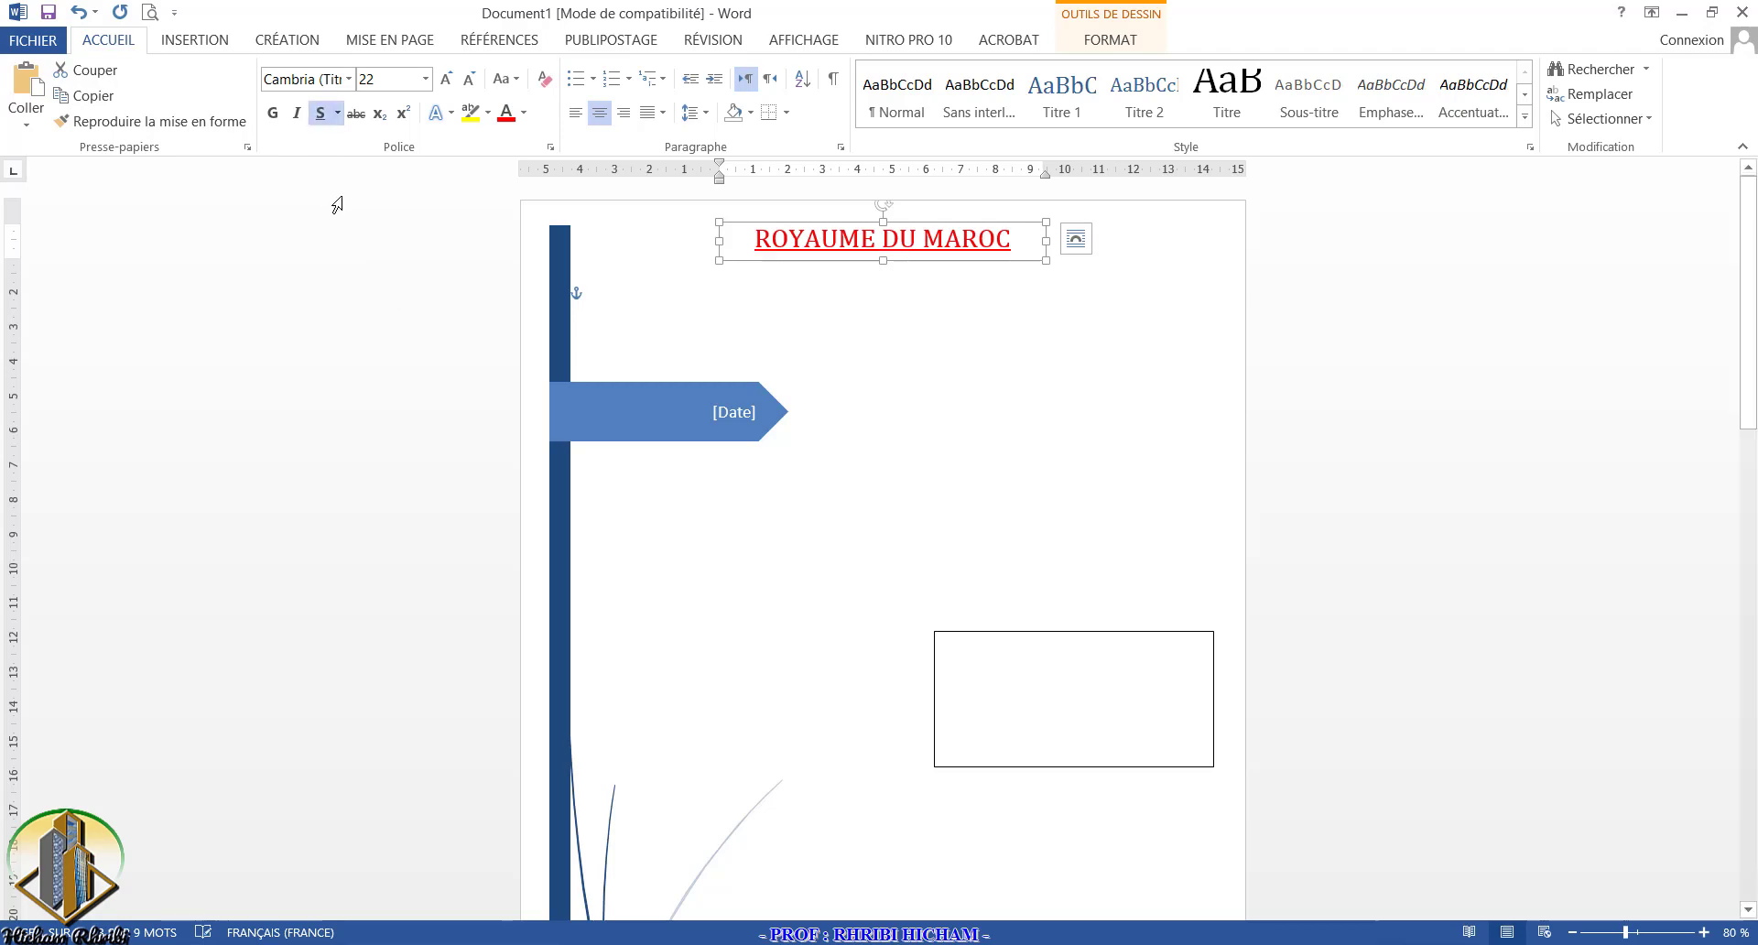
click(348, 79)
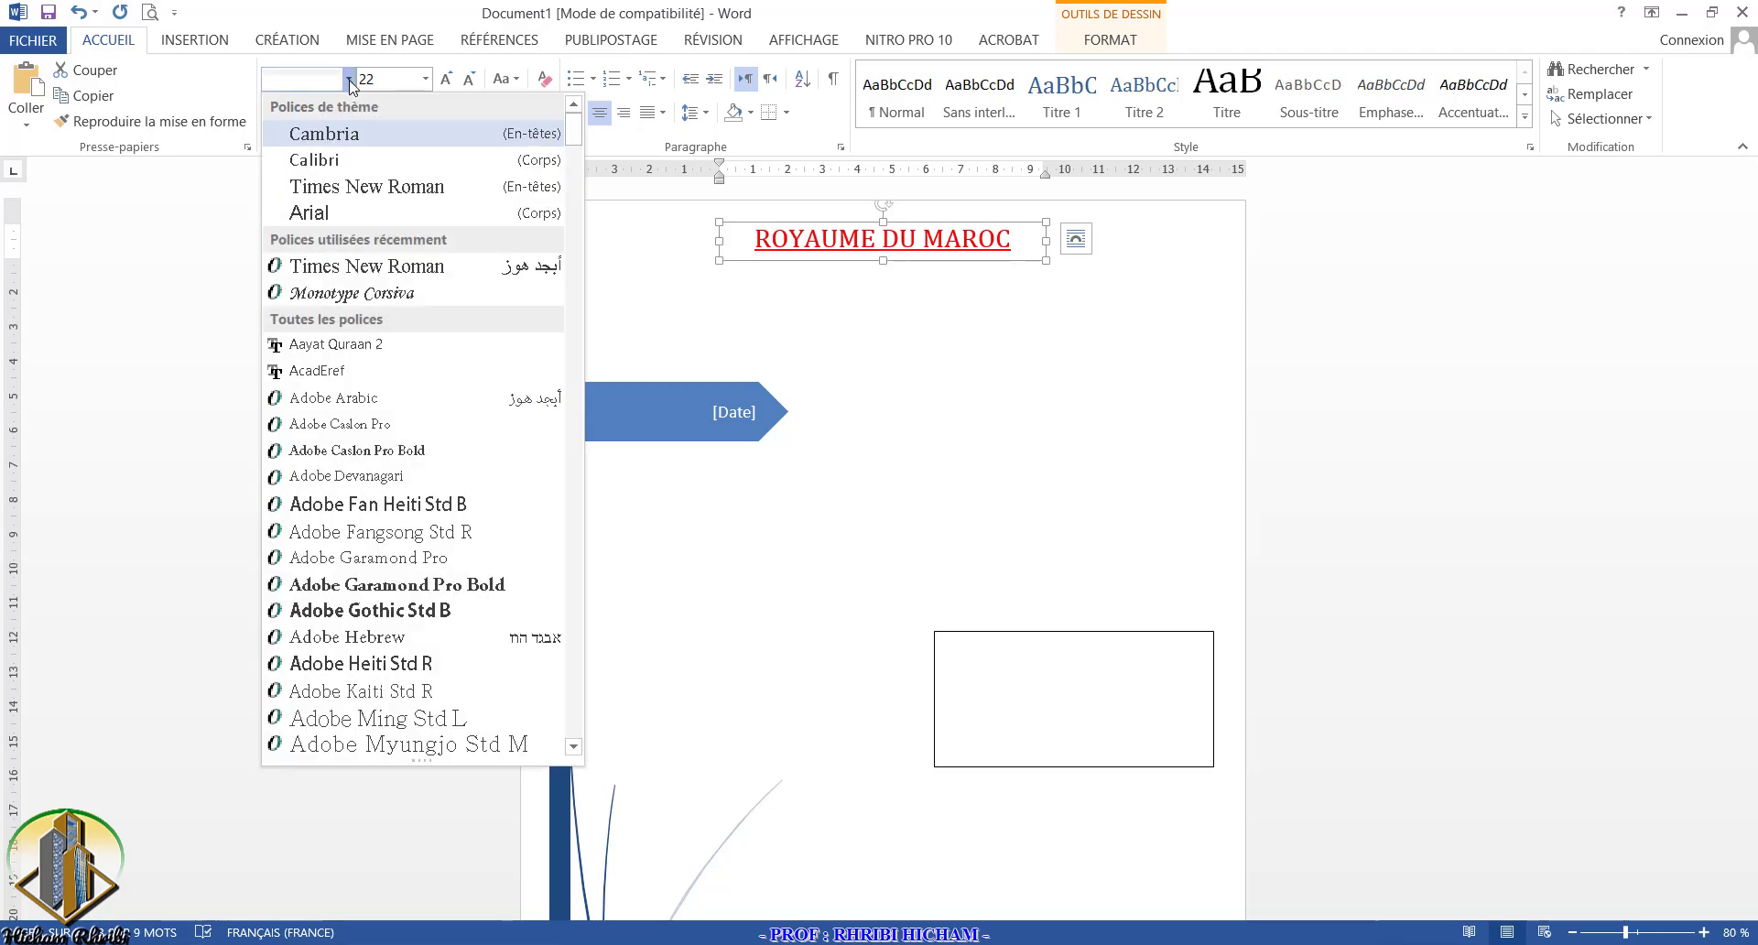
click(365, 188)
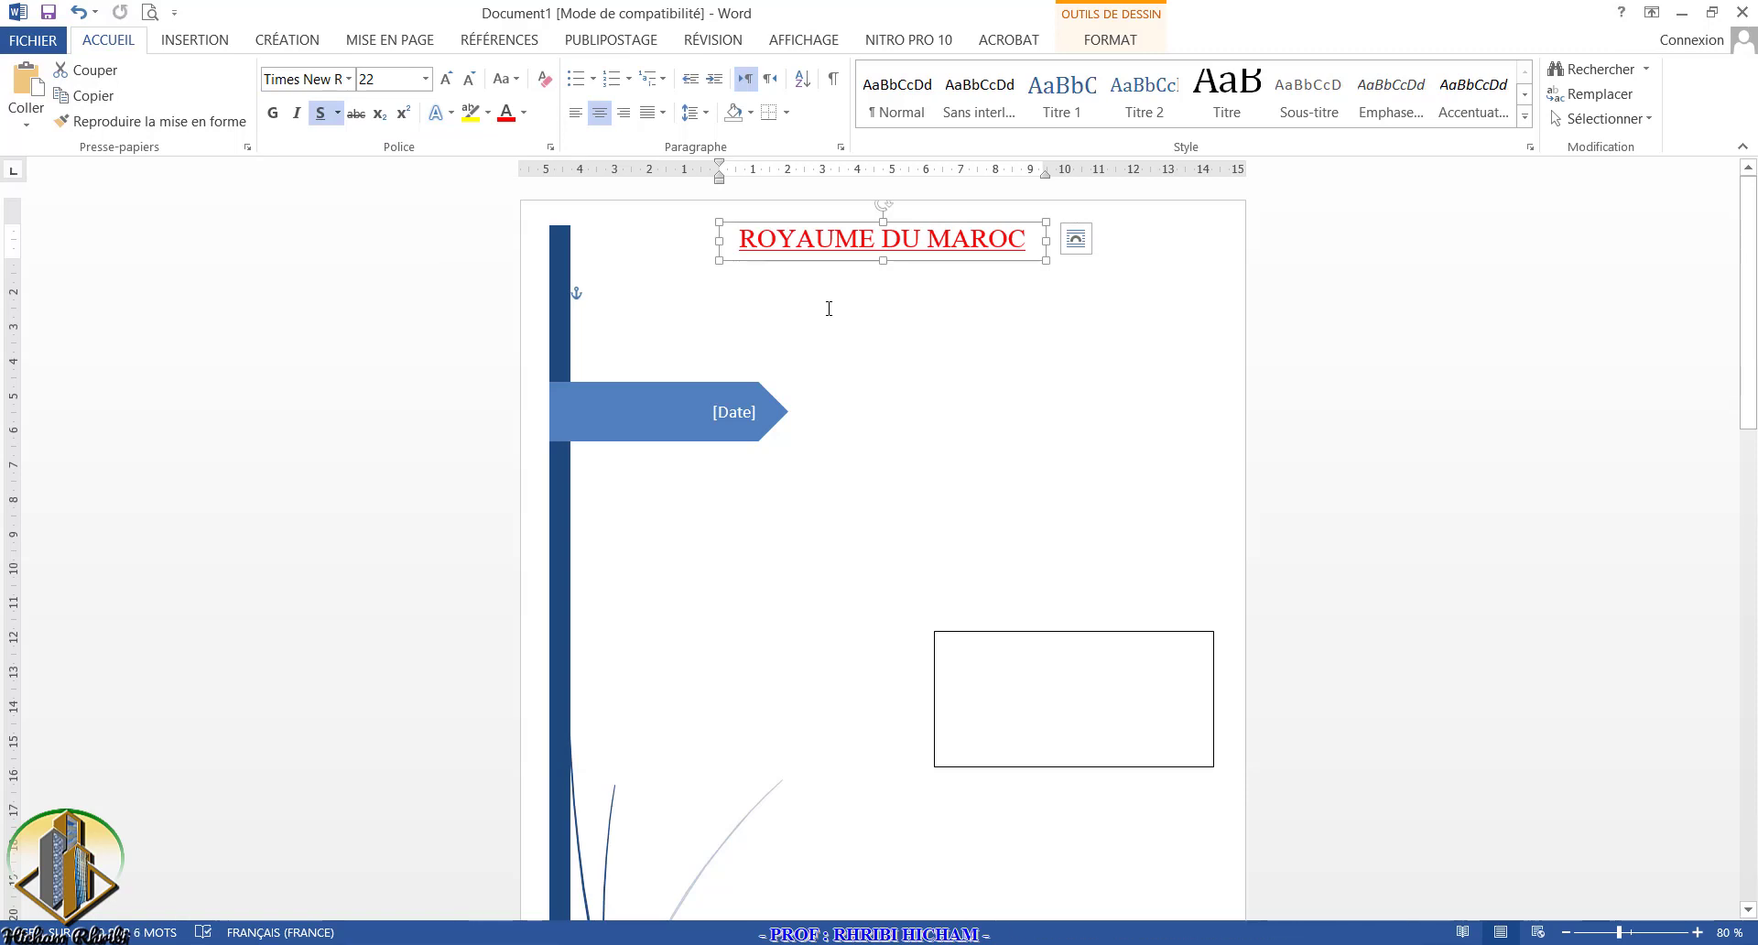
click(905, 273)
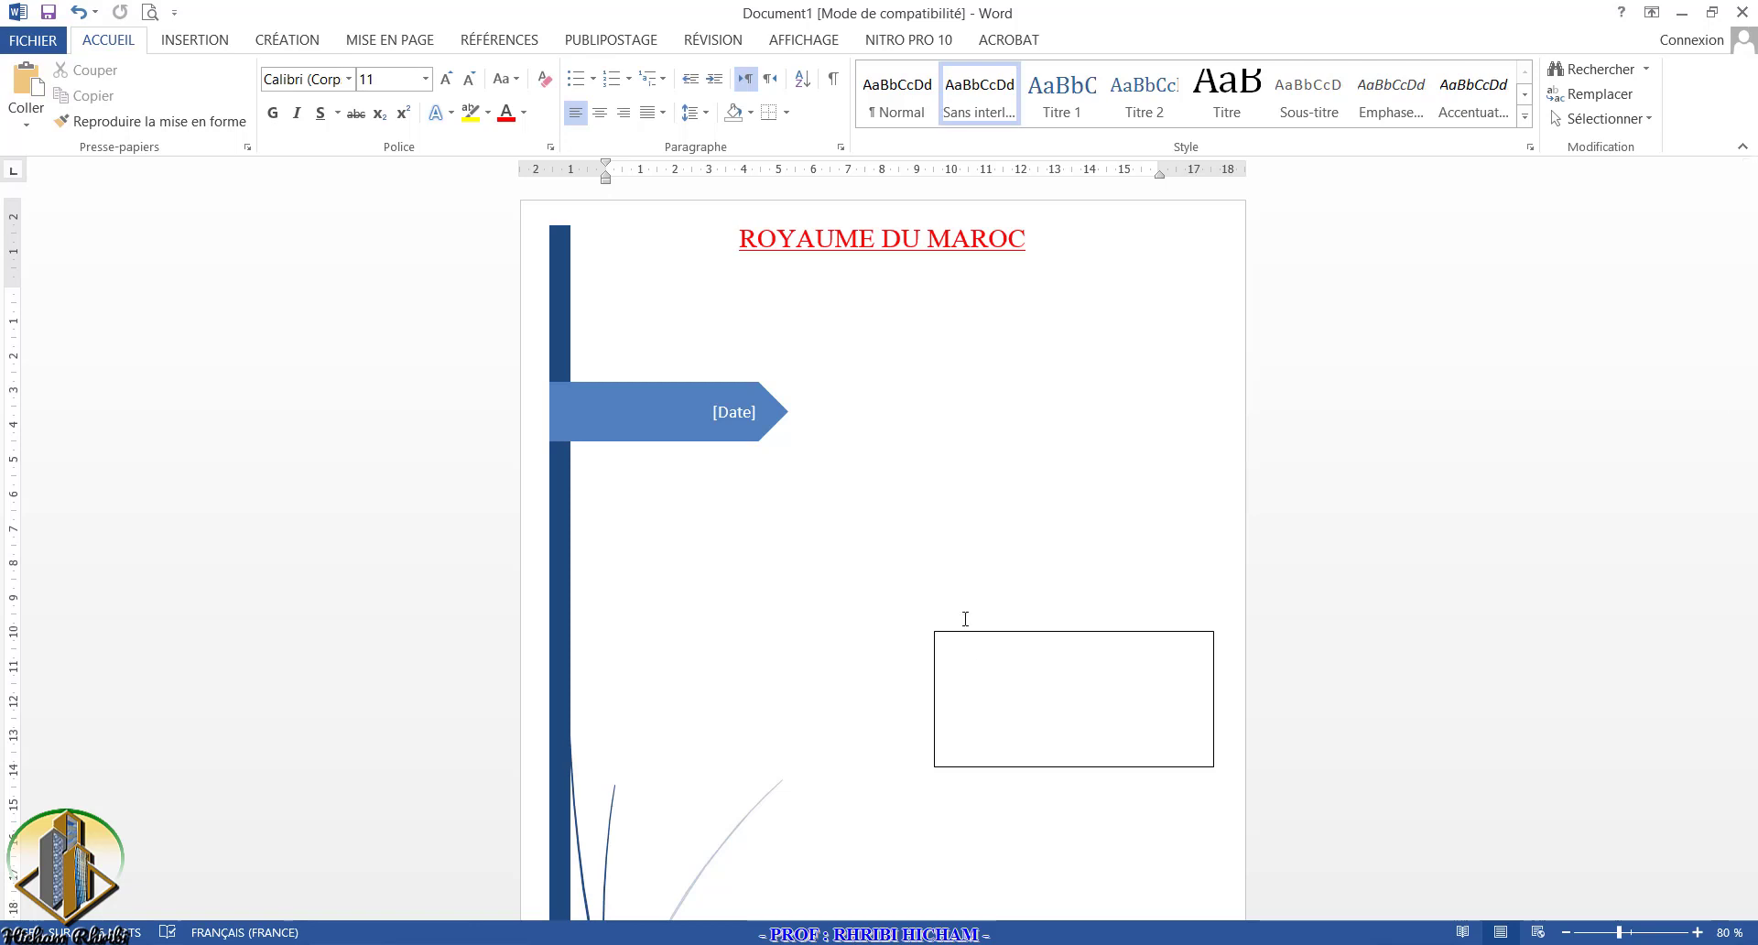
Step: Move the empty box under the title and fill it with the OFPPT logo from Google Images
click(1018, 632)
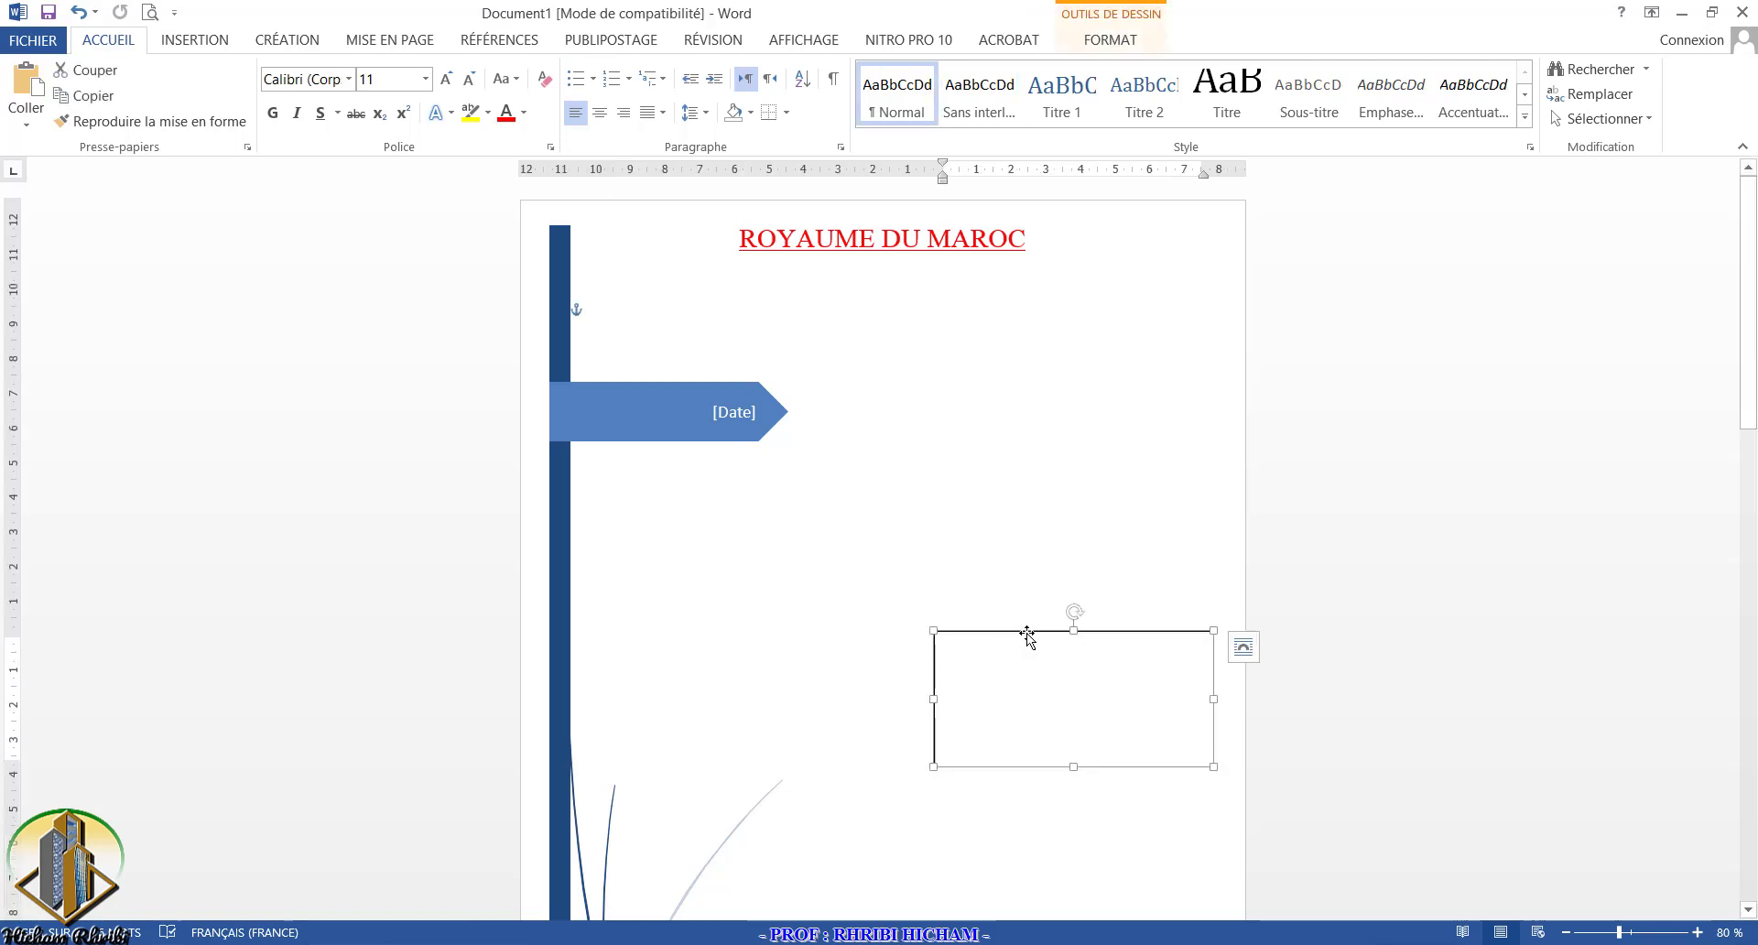
mouse_move(1028, 634)
mouse_down()
mouse_move(821, 283)
mouse_move(677, 264)
mouse_up()
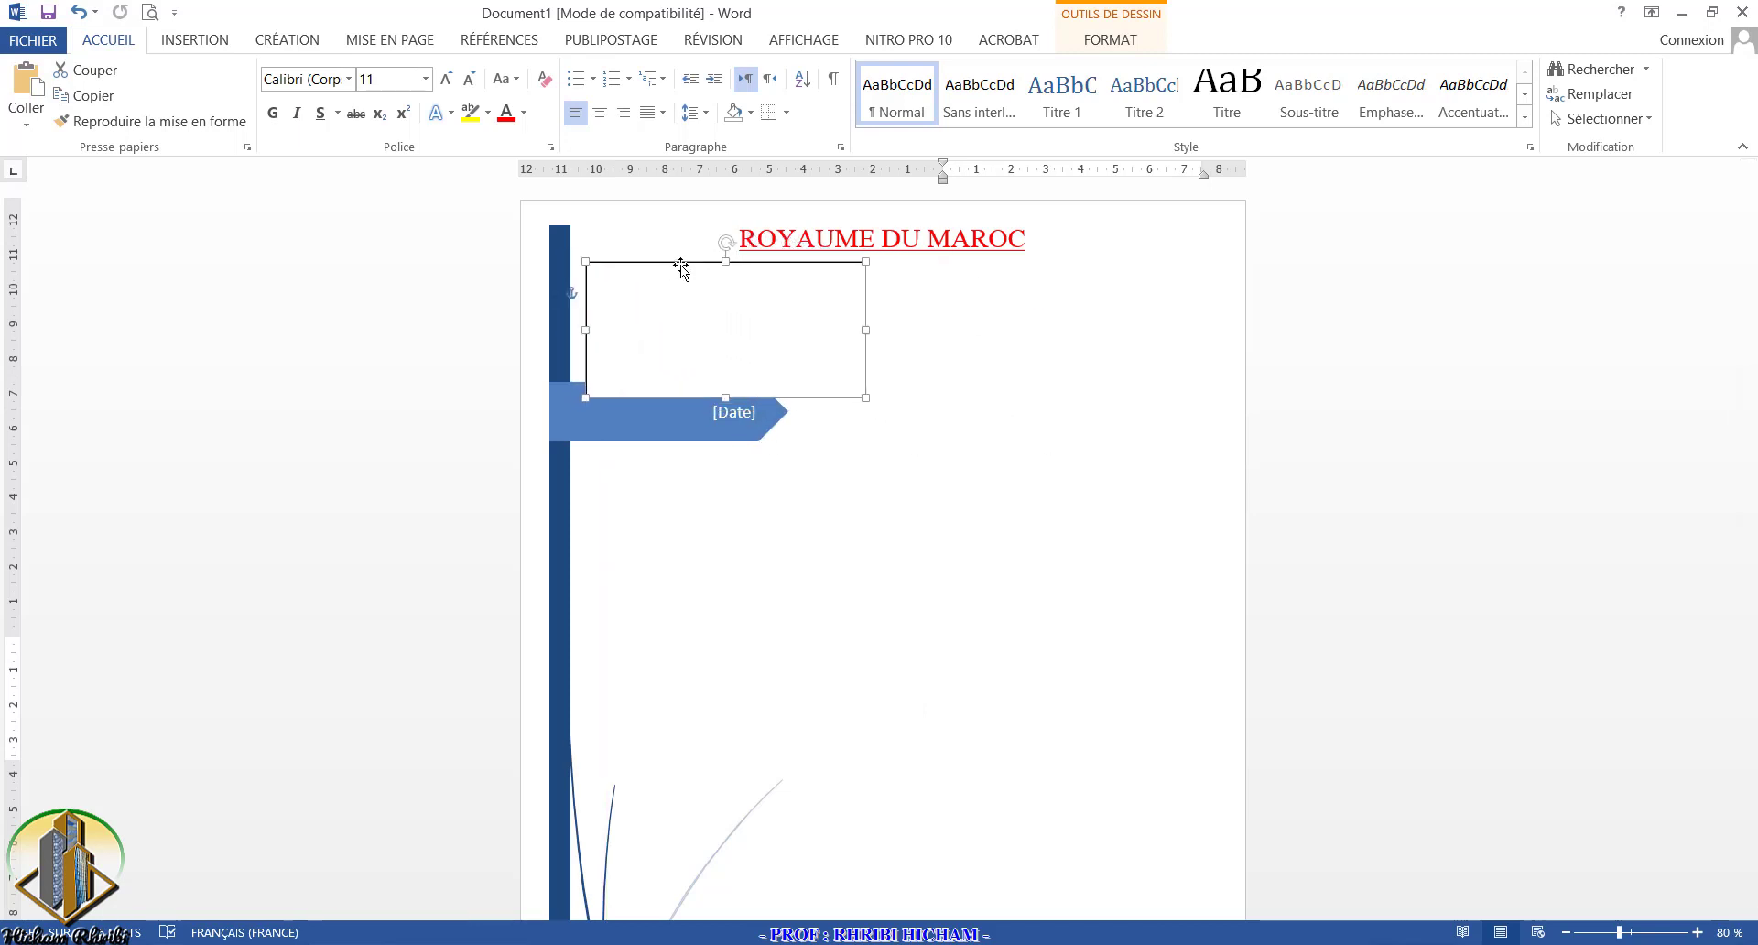
drag(677, 264, 678, 264)
click(669, 312)
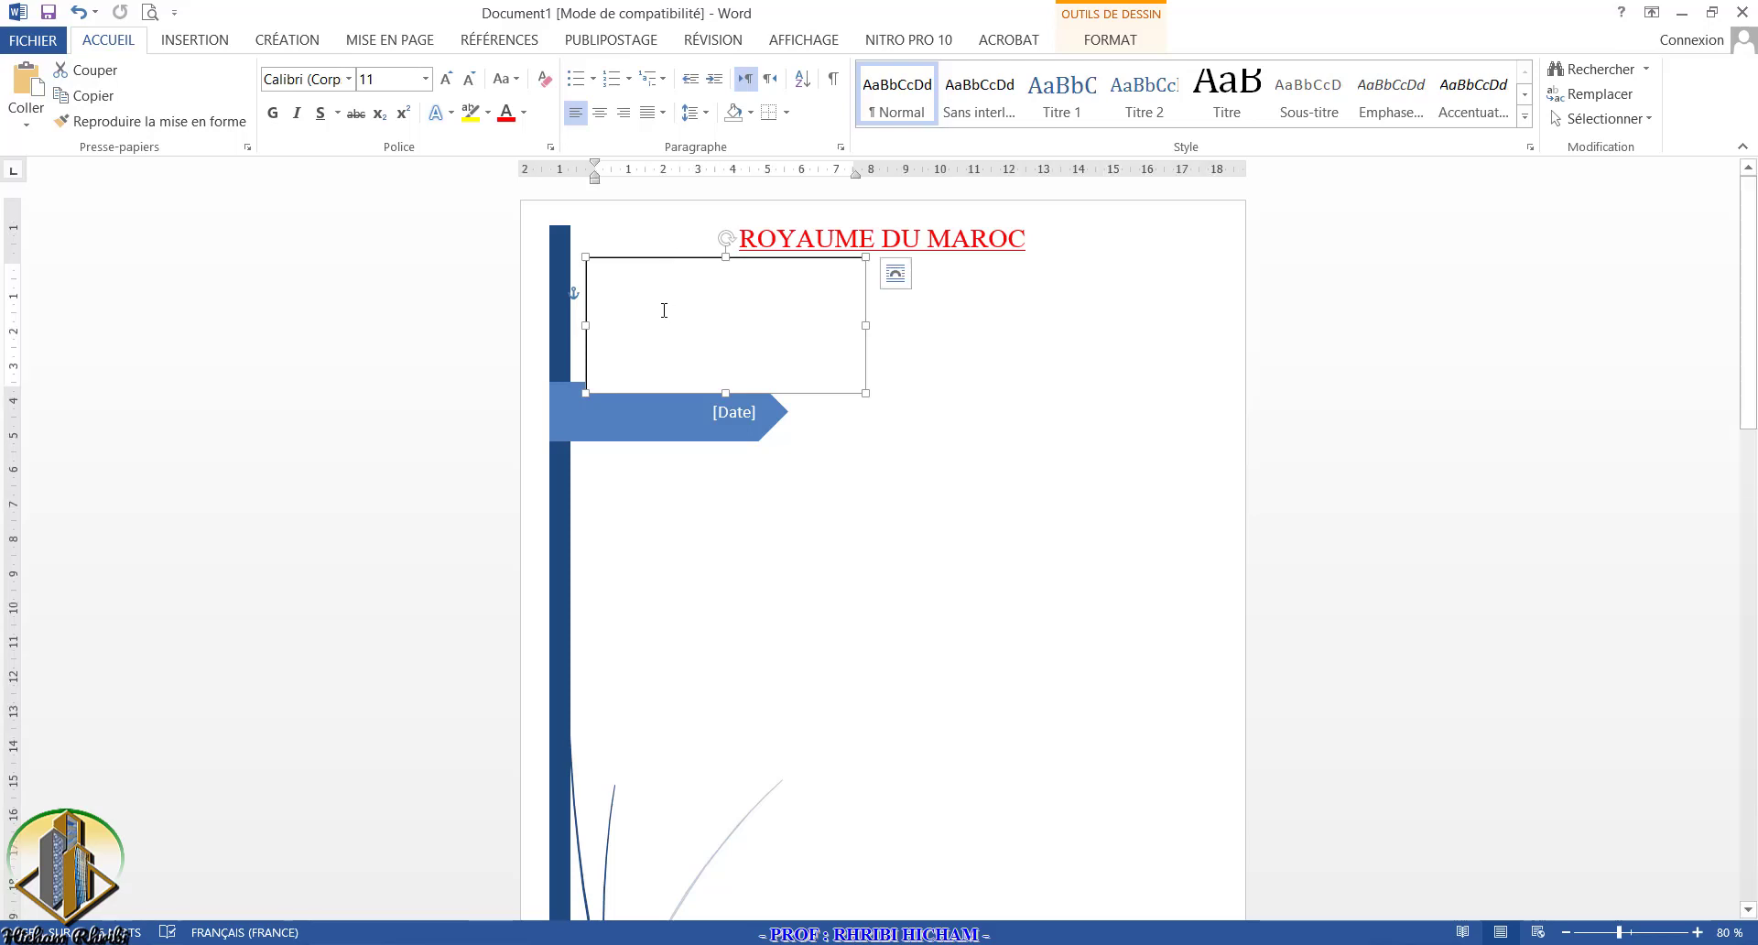
click(707, 346)
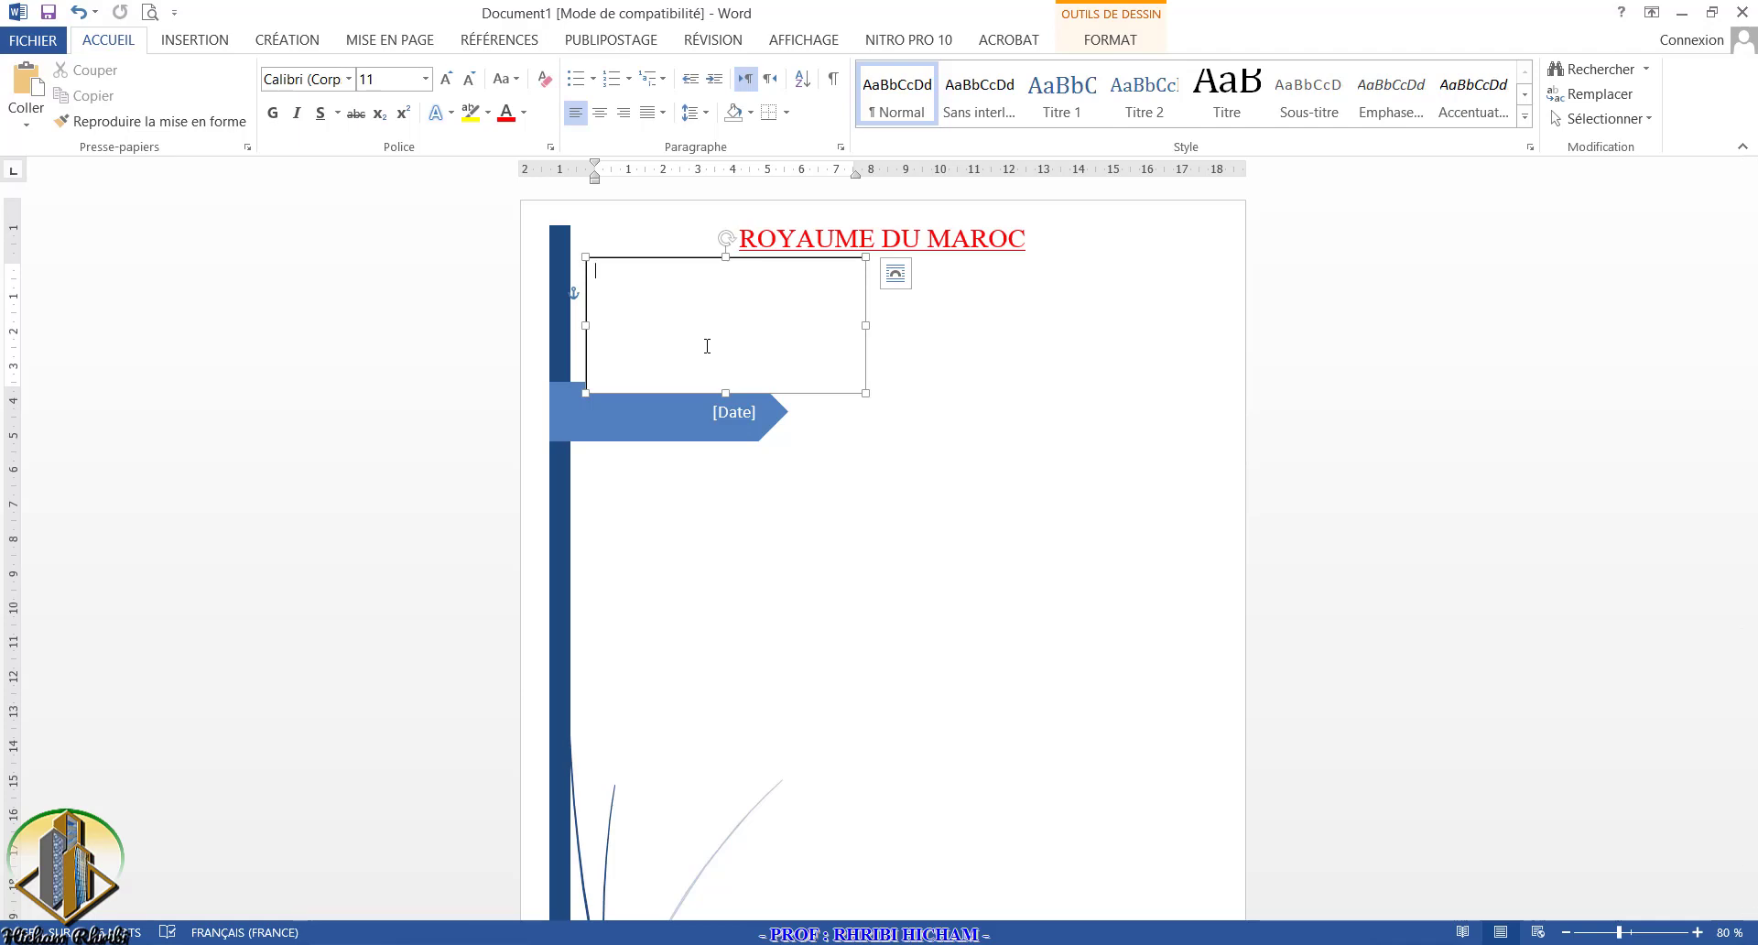
text(OF)
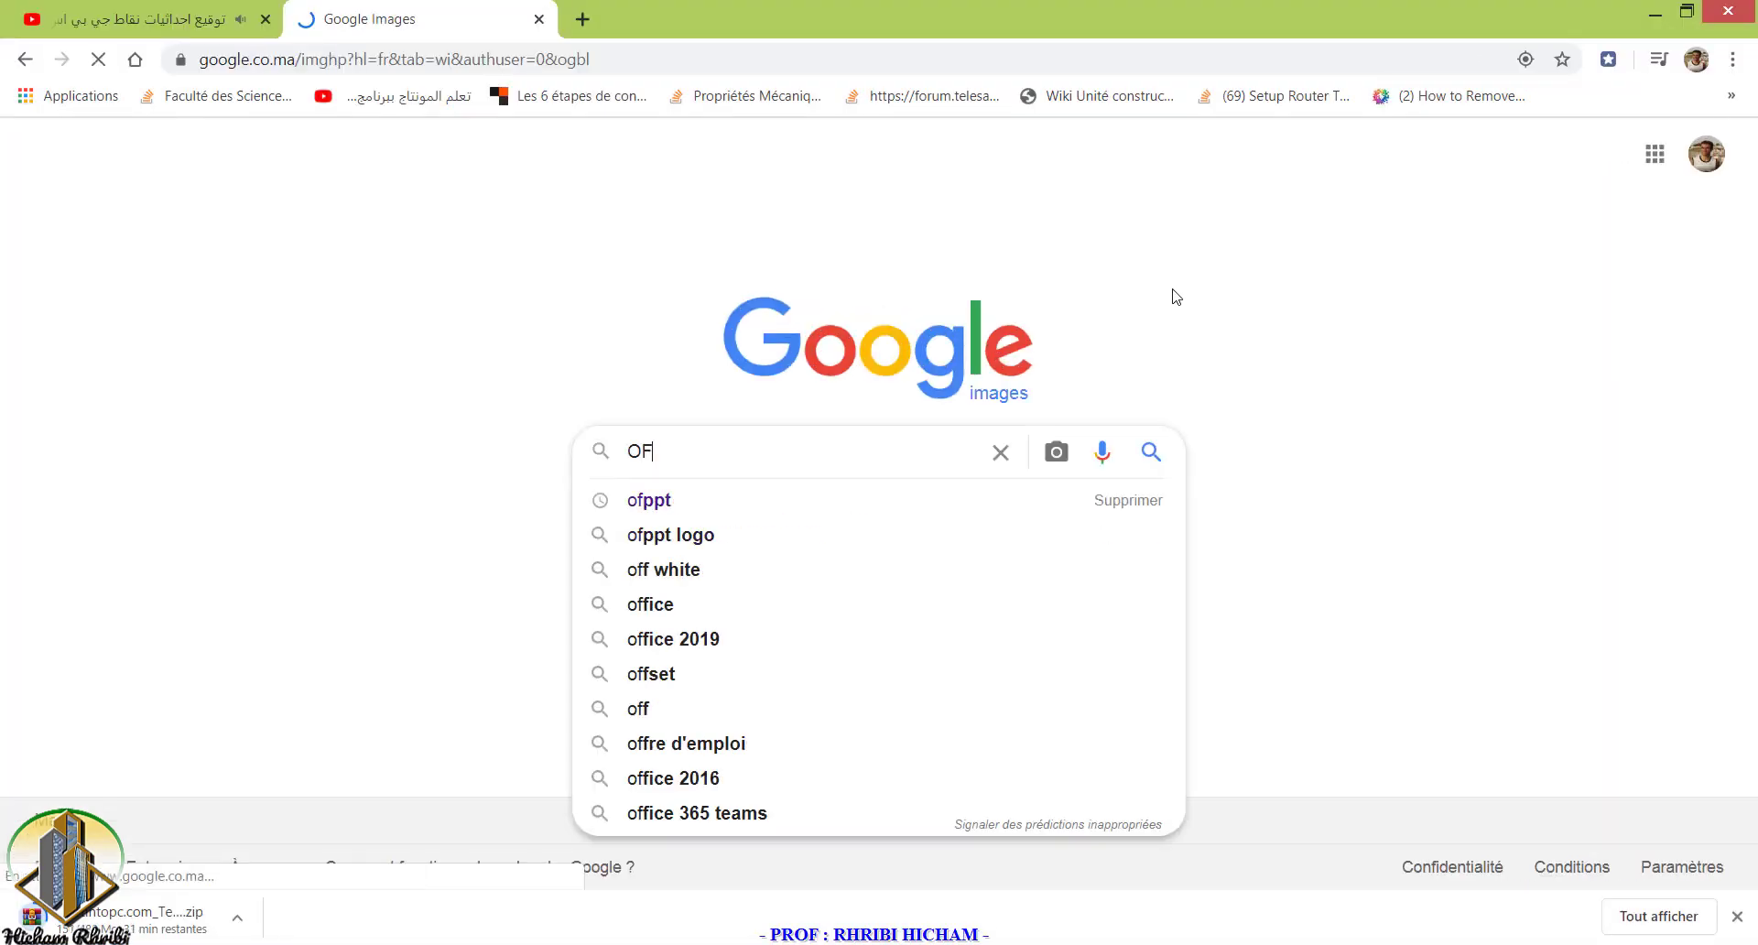
text(PPT)
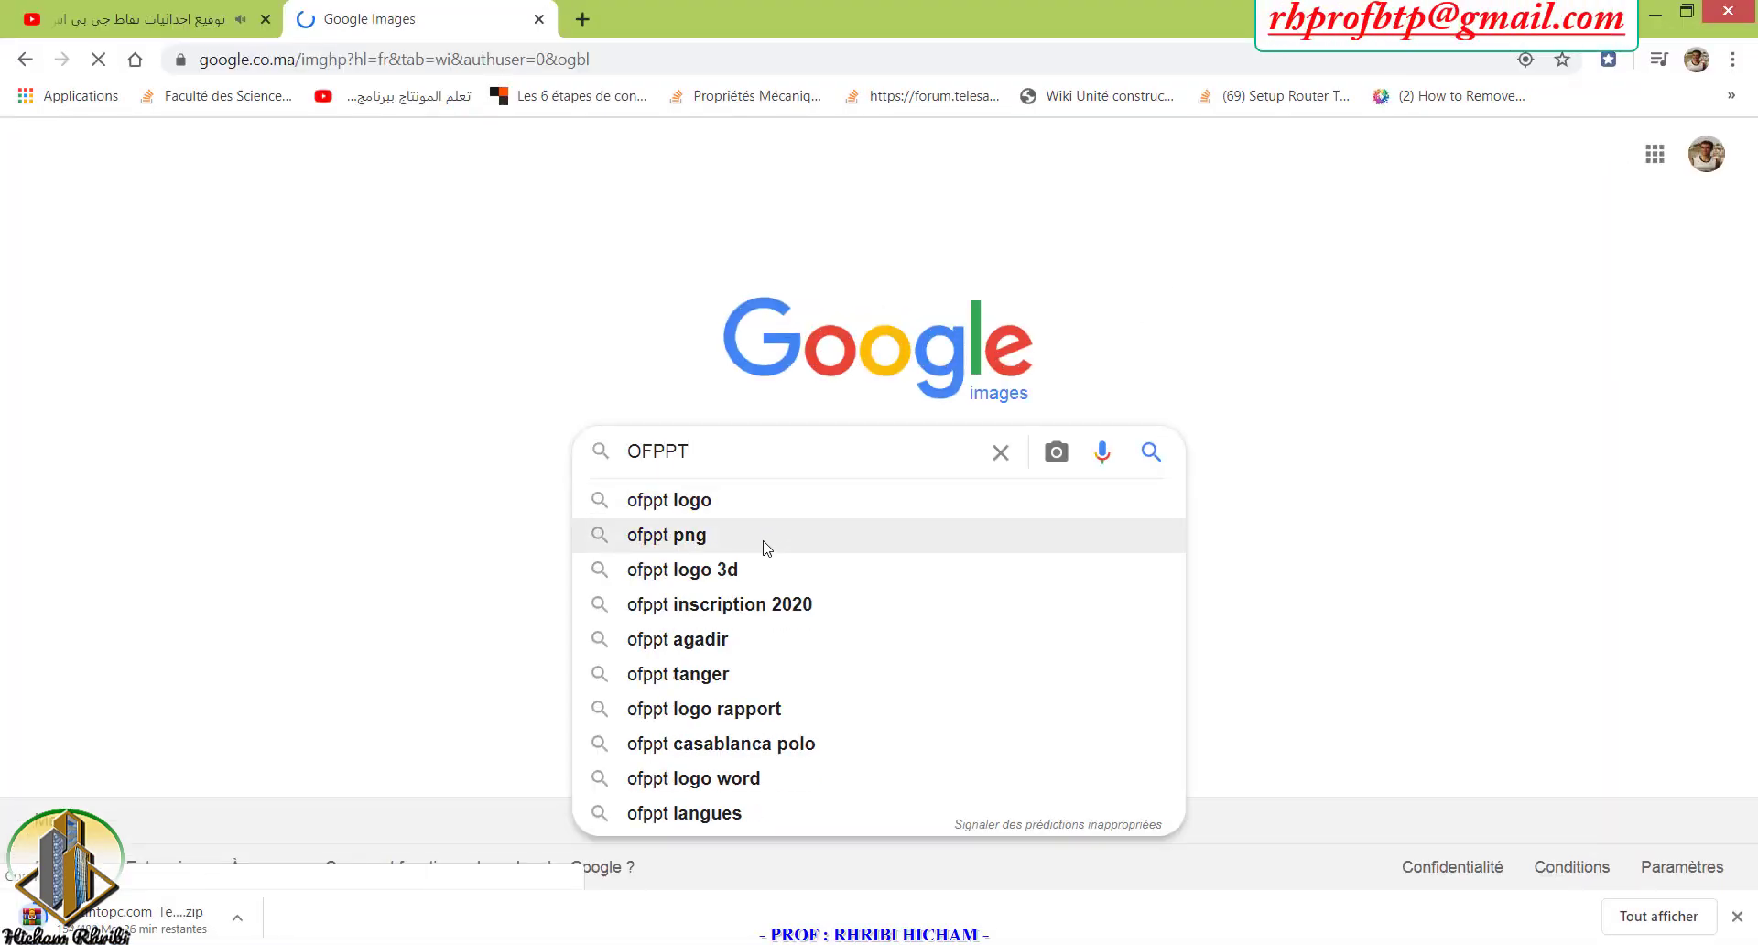
click(768, 548)
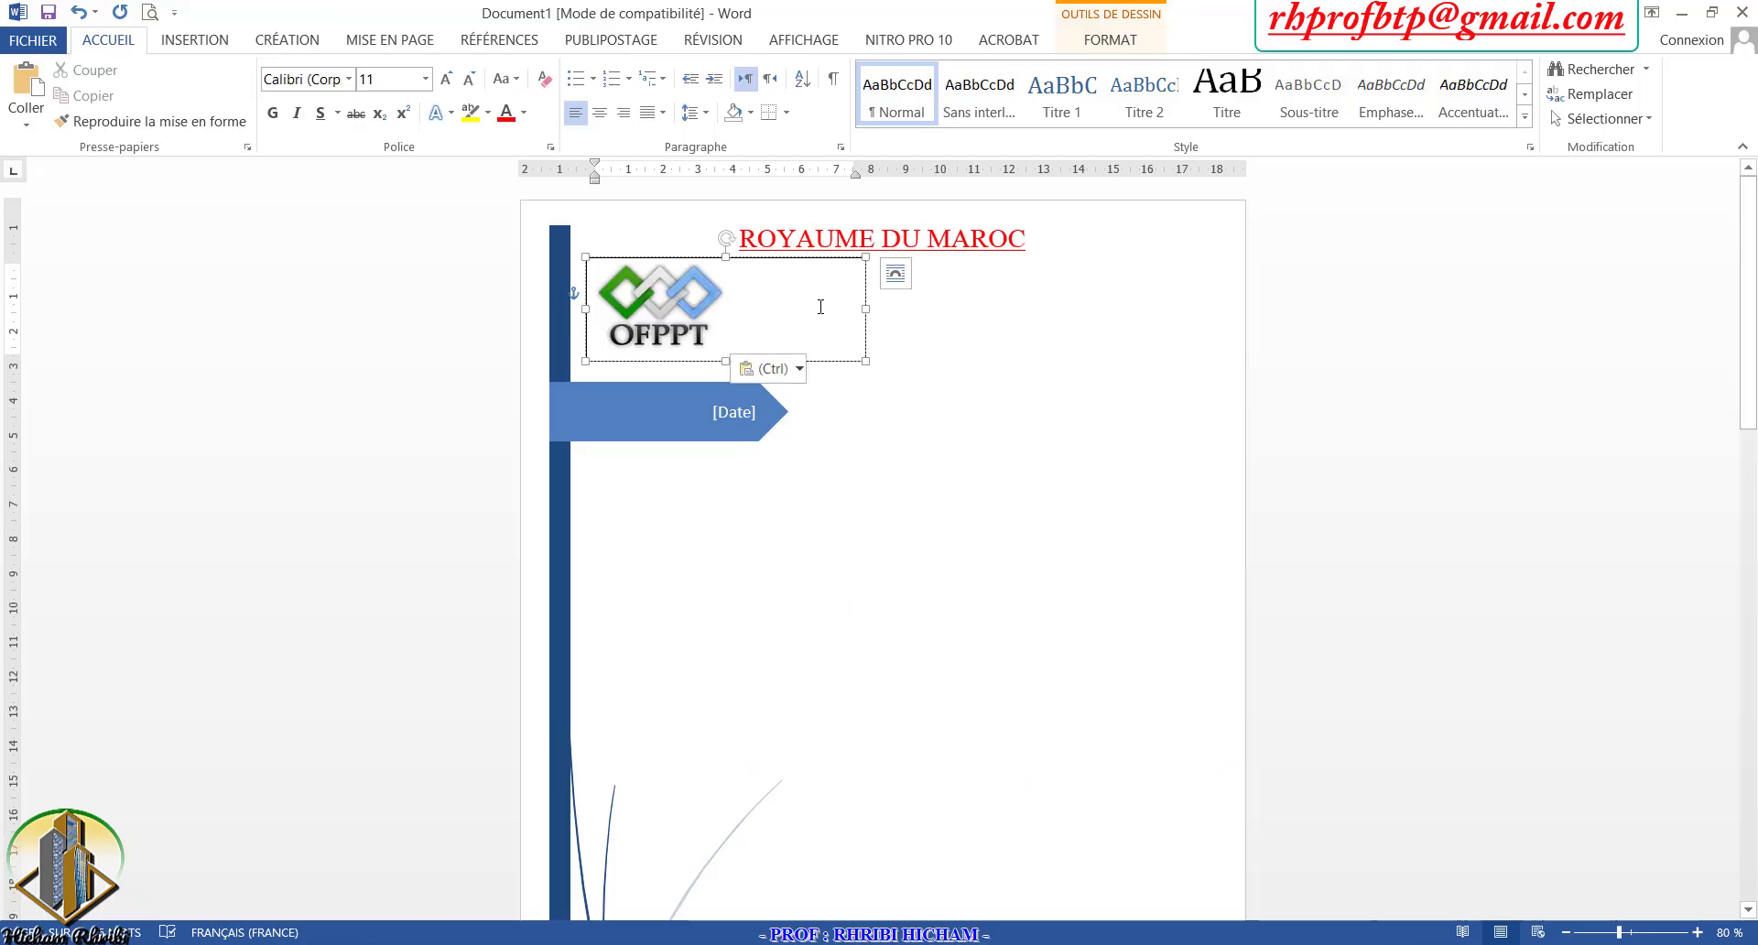
drag(866, 309, 751, 309)
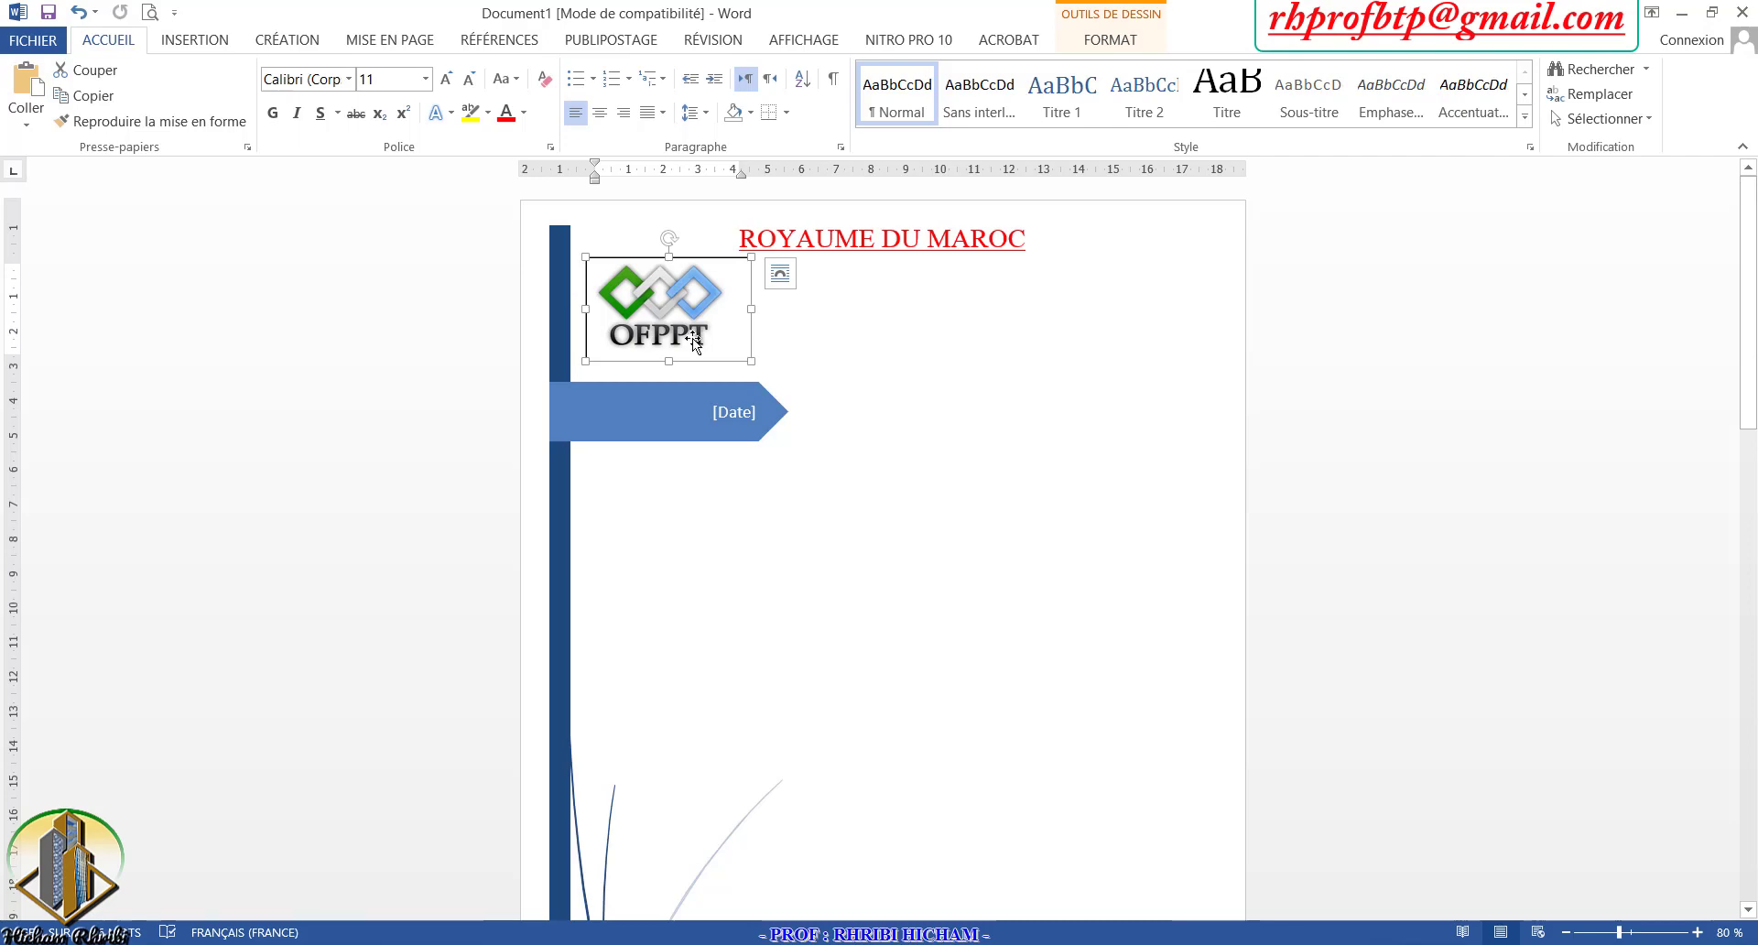
Step: Duplicate the logo box and place the copy at the top right of the cover
right_click(841, 334)
click(870, 419)
mouse_move(659, 385)
mouse_down()
mouse_move(863, 293)
mouse_move(1094, 382)
mouse_up()
Step: Type I.S.T.A and LAMKINSIA – SALE on two lines in the right-hand box
click(1143, 325)
text(I.S)
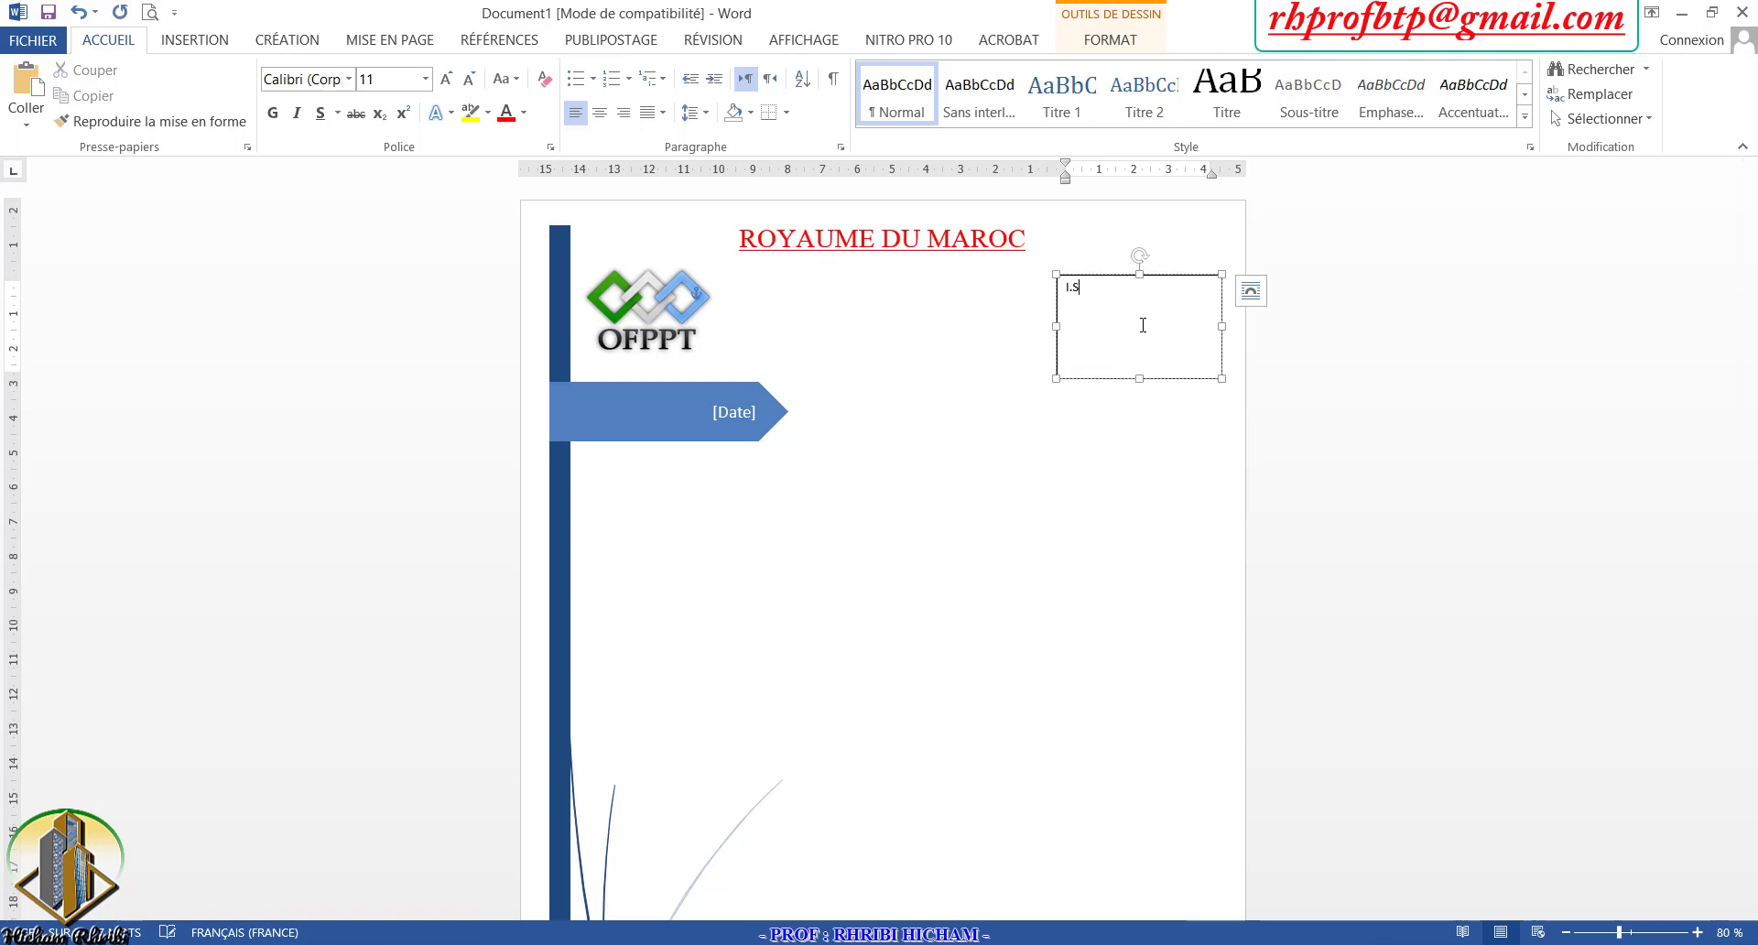
text(.T.A)
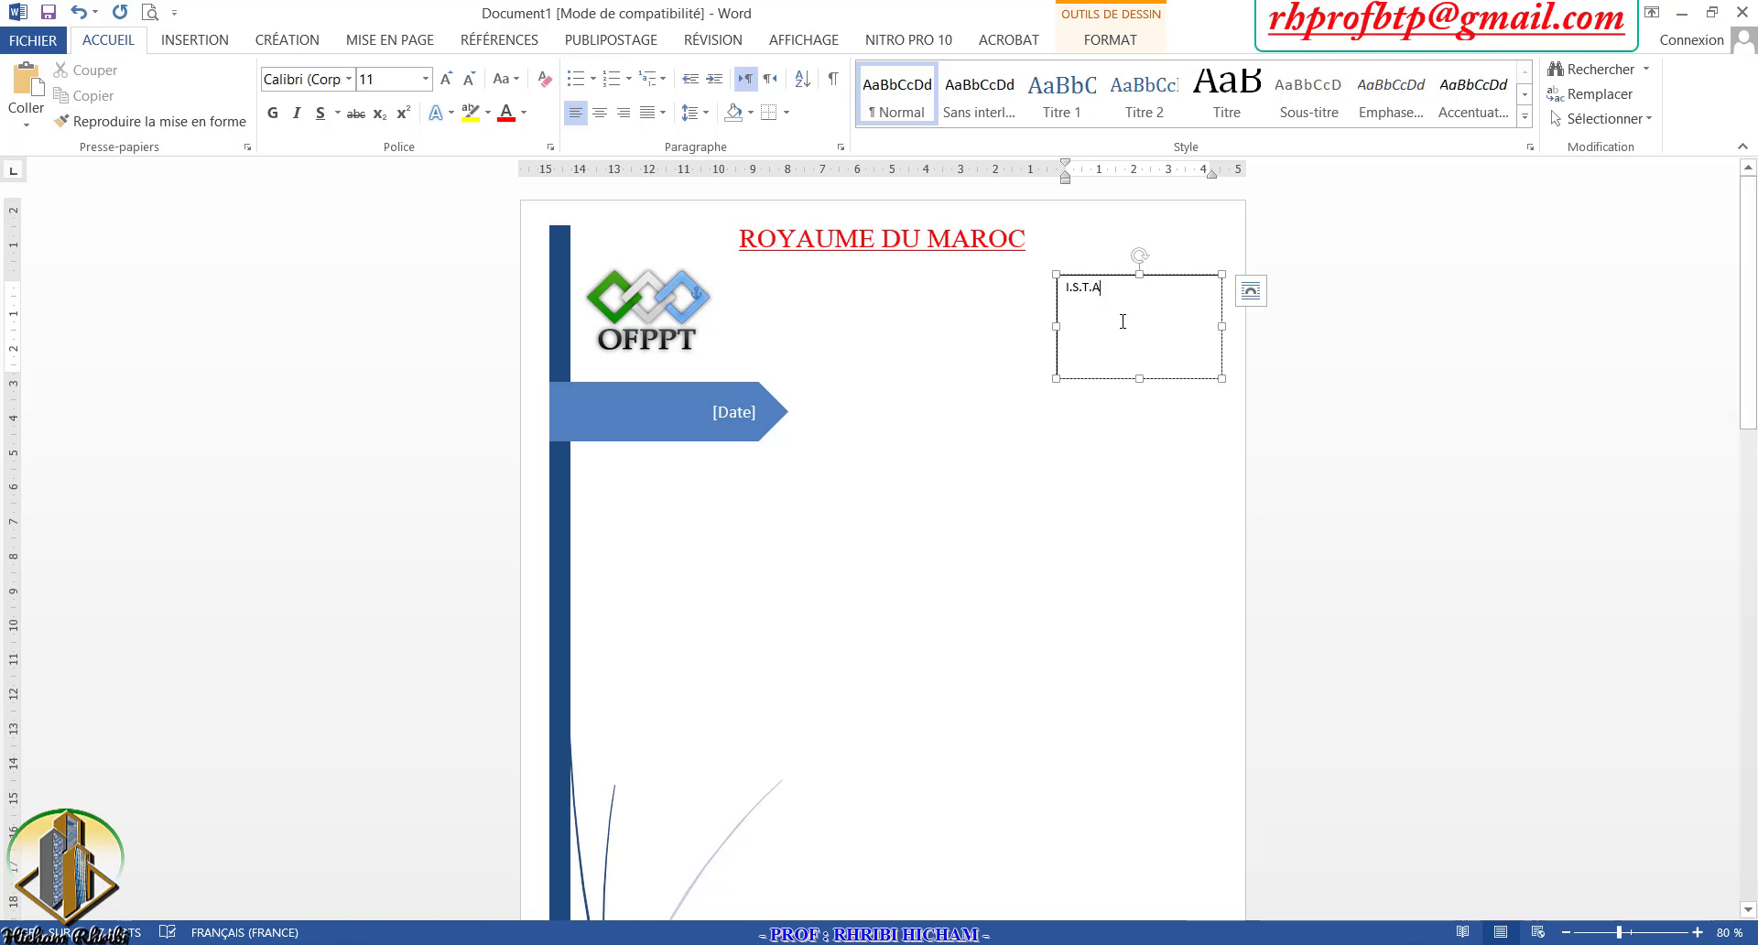
key(Return)
text(LA)
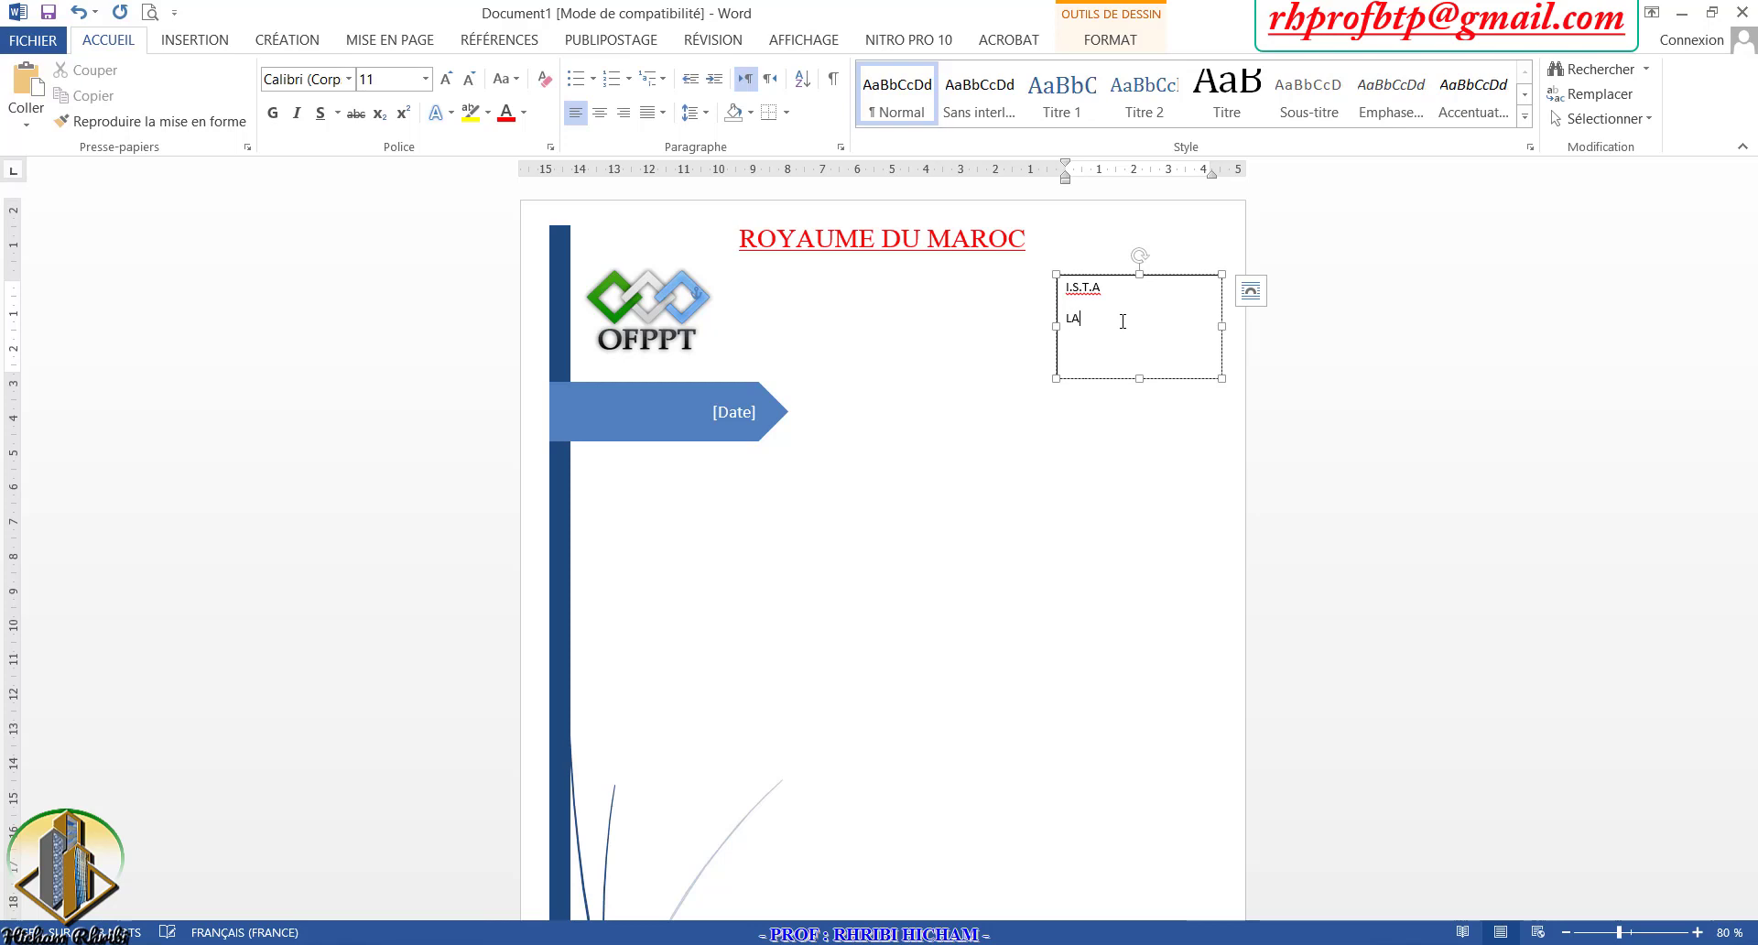
text(MKINSIA – SALE)
Step: Centre the box's two lines and make them bold Times New Roman
drag(1177, 371, 1062, 290)
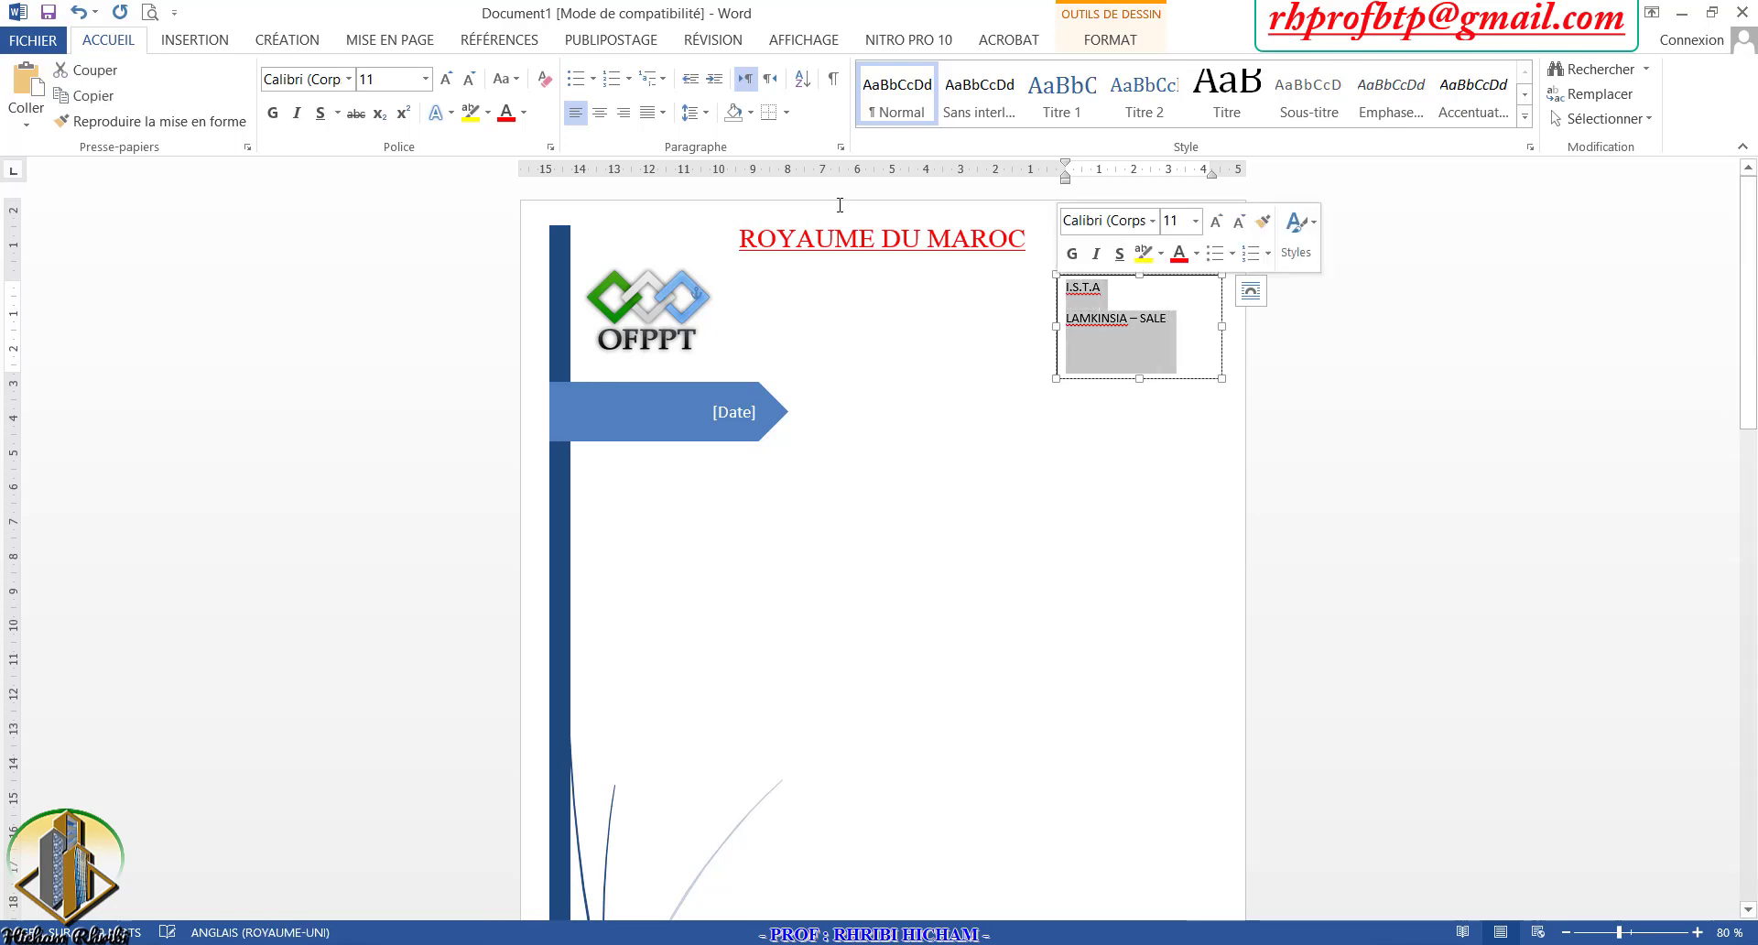
click(1101, 385)
click(1097, 377)
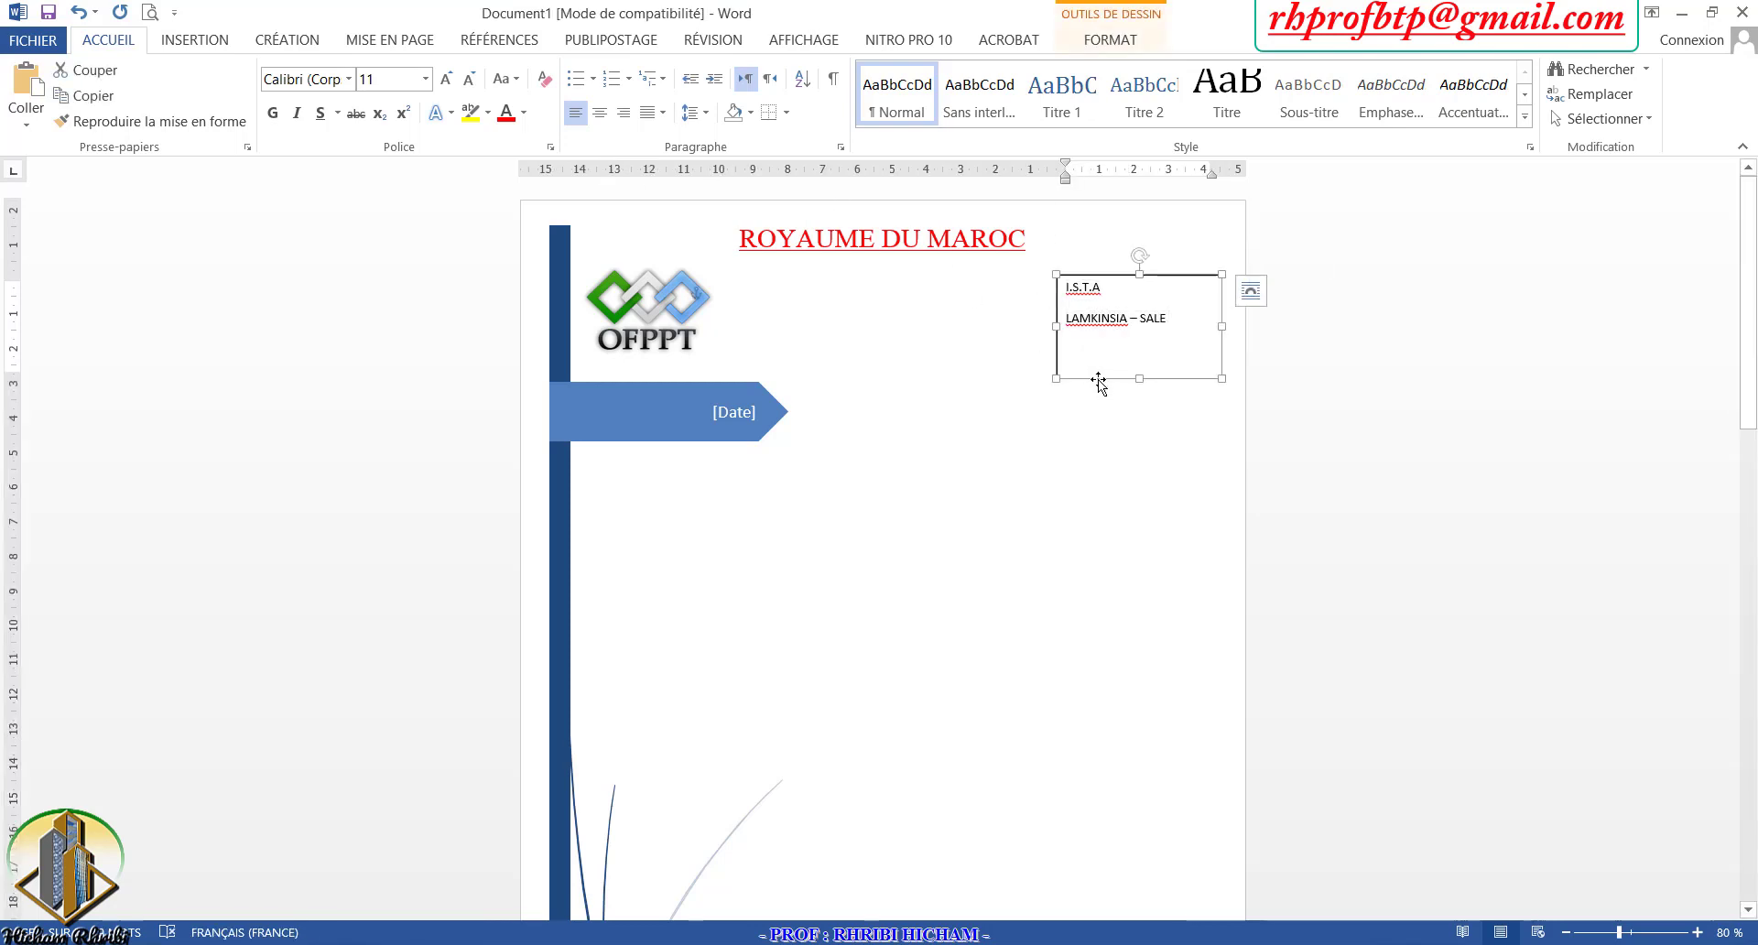
click(600, 114)
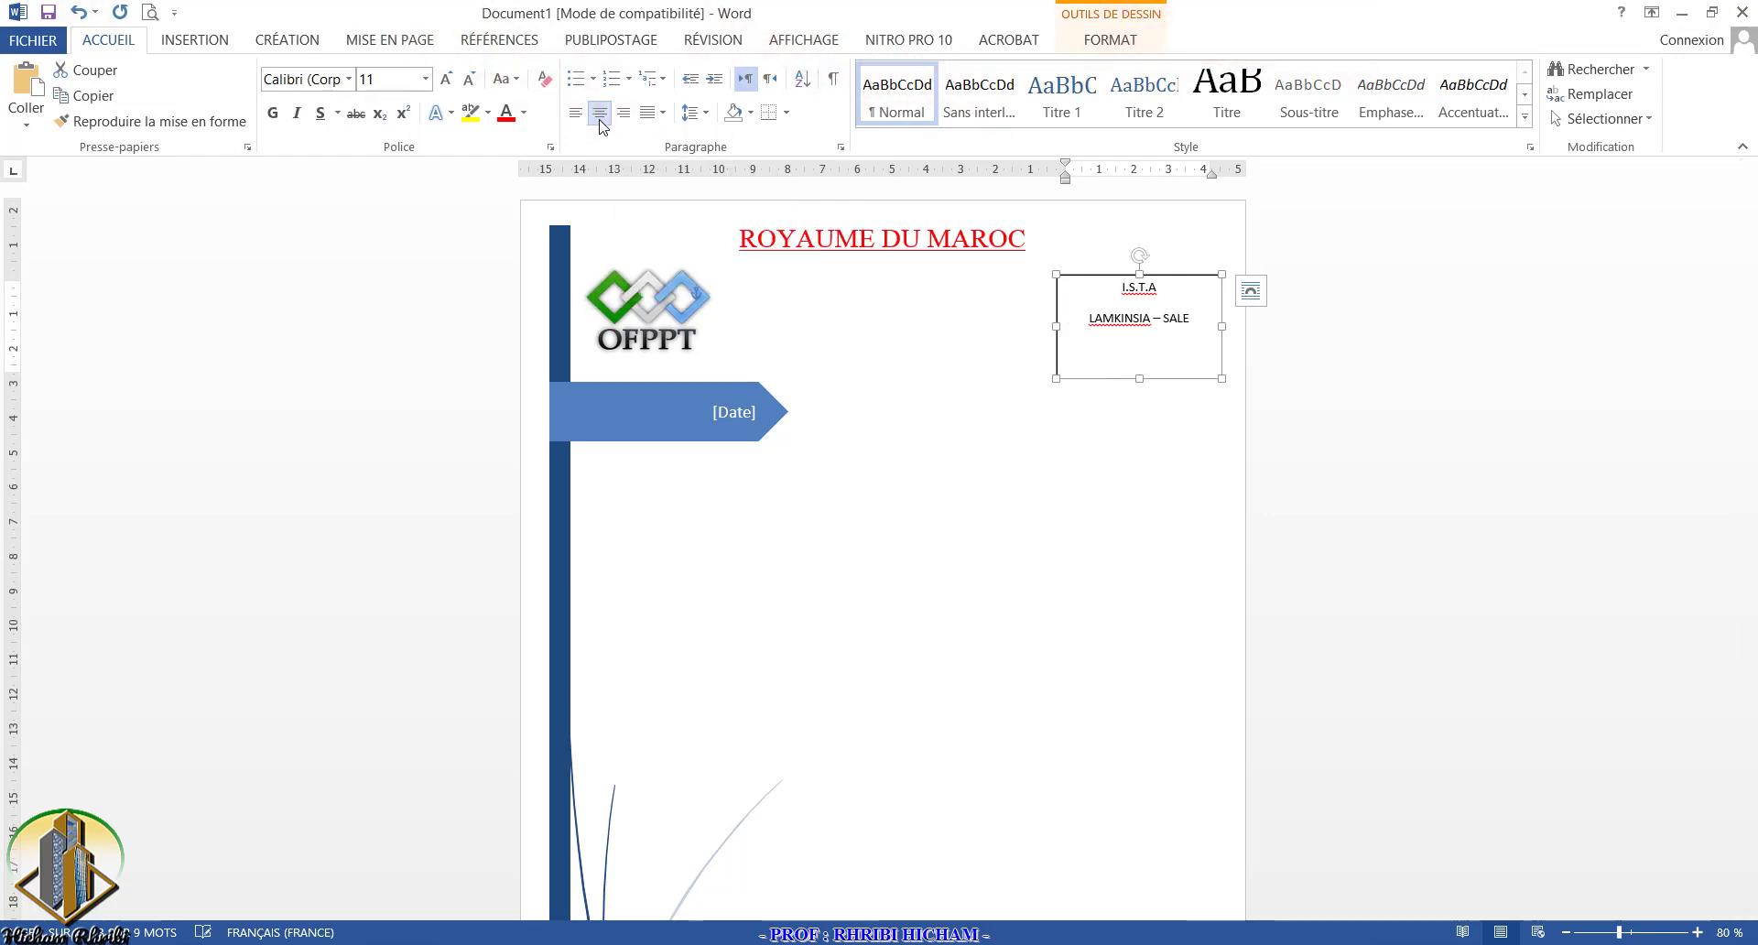
click(350, 79)
click(366, 188)
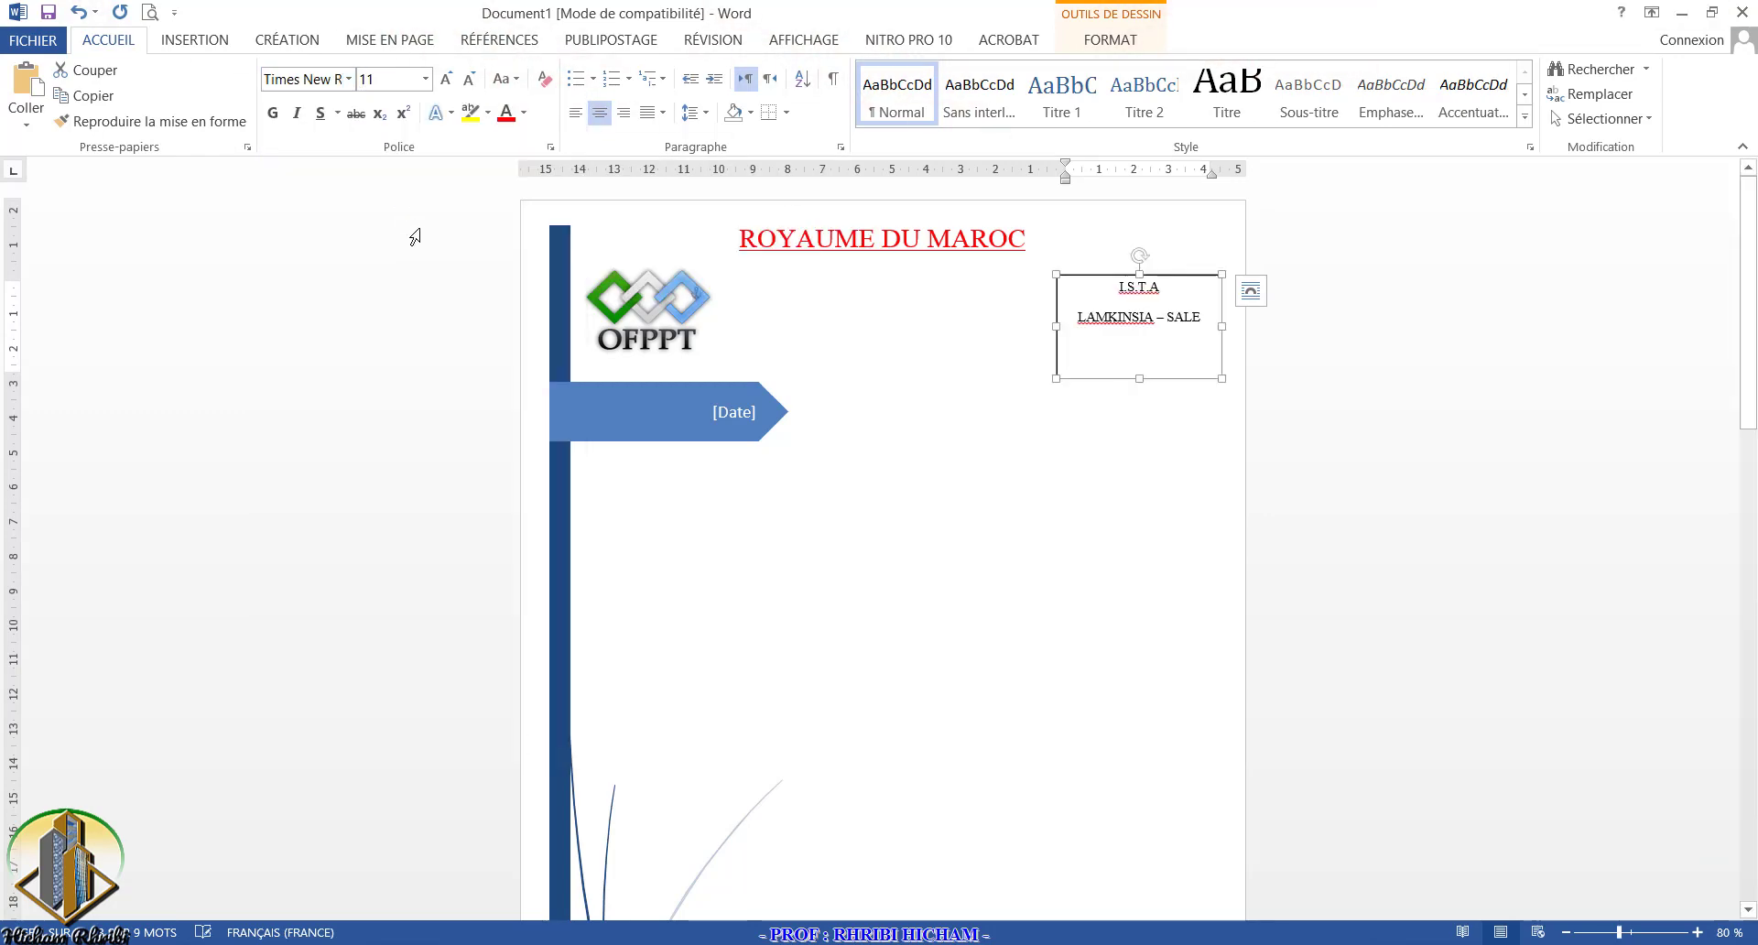
click(273, 113)
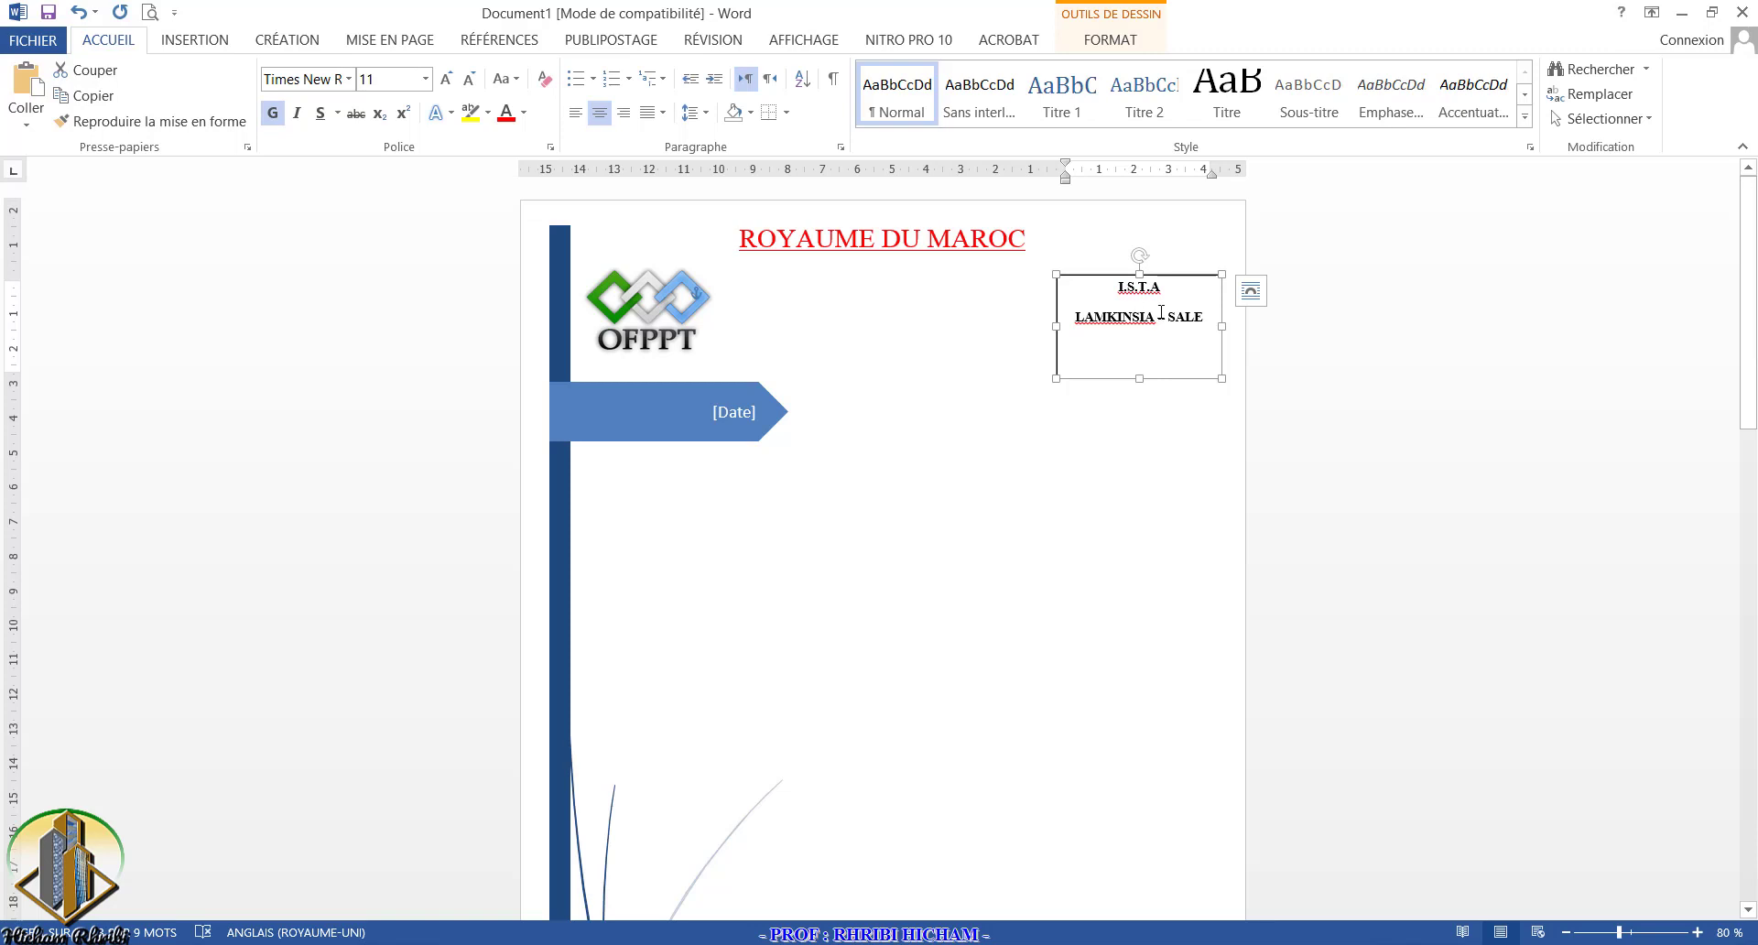
Step: Underline LAMKINSIA – SALE, set all box text to 16 pt, and widen the box leftward
drag(1077, 317, 1204, 317)
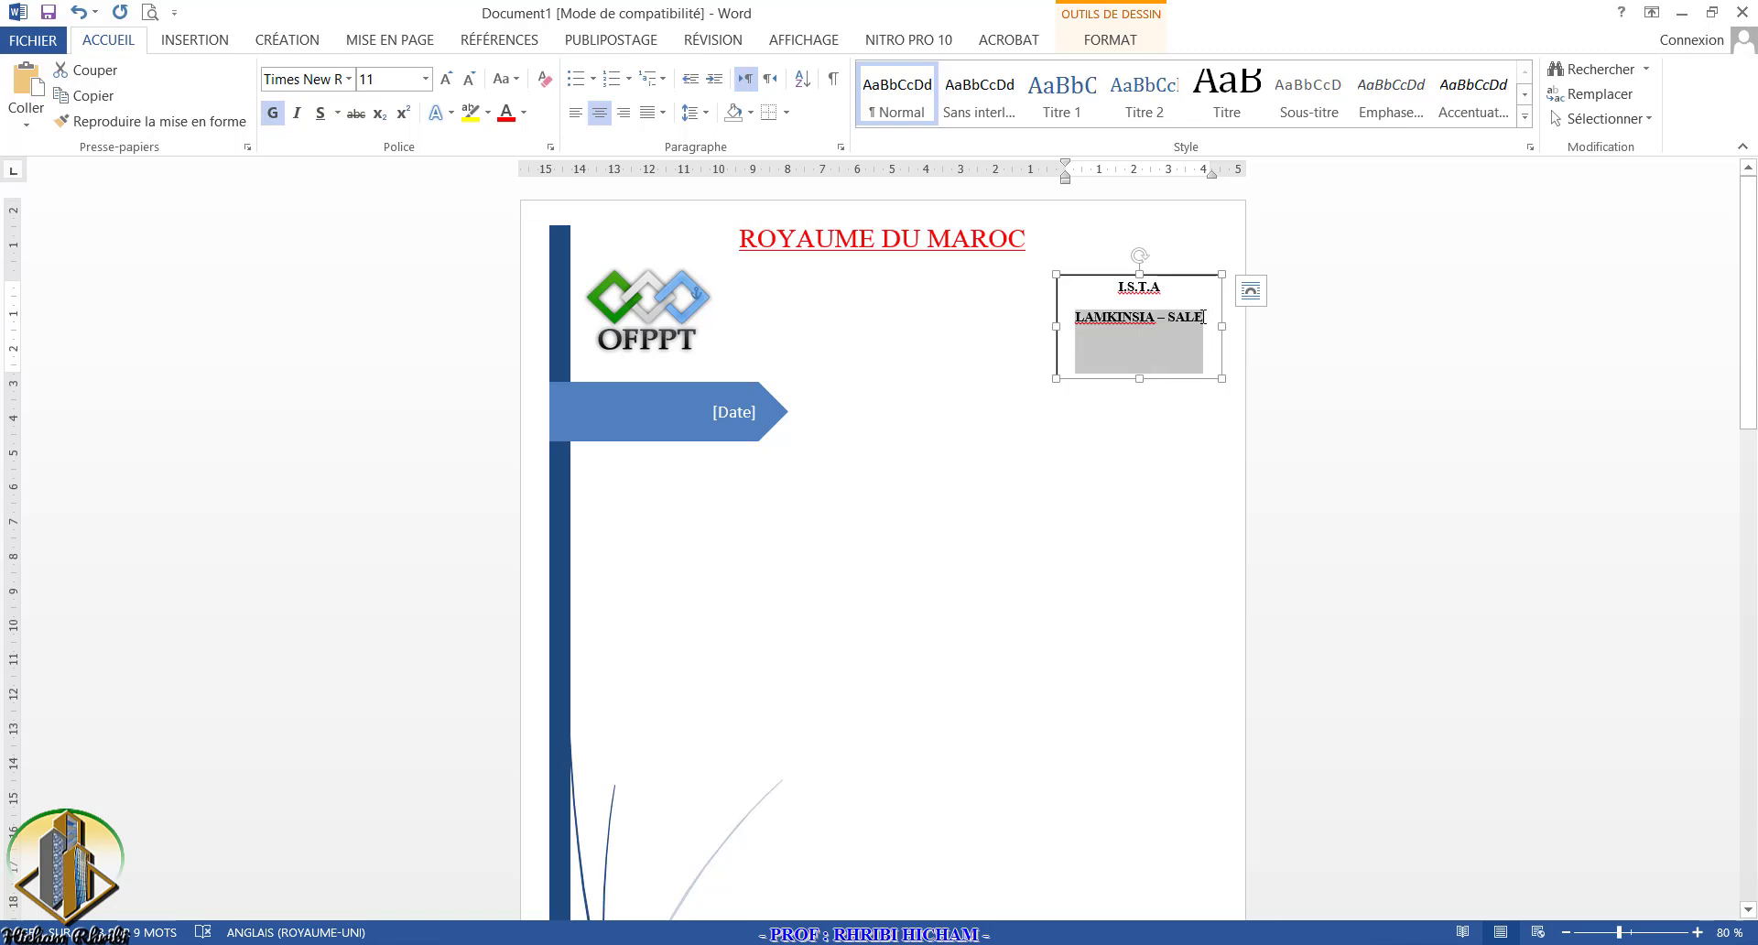
click(321, 113)
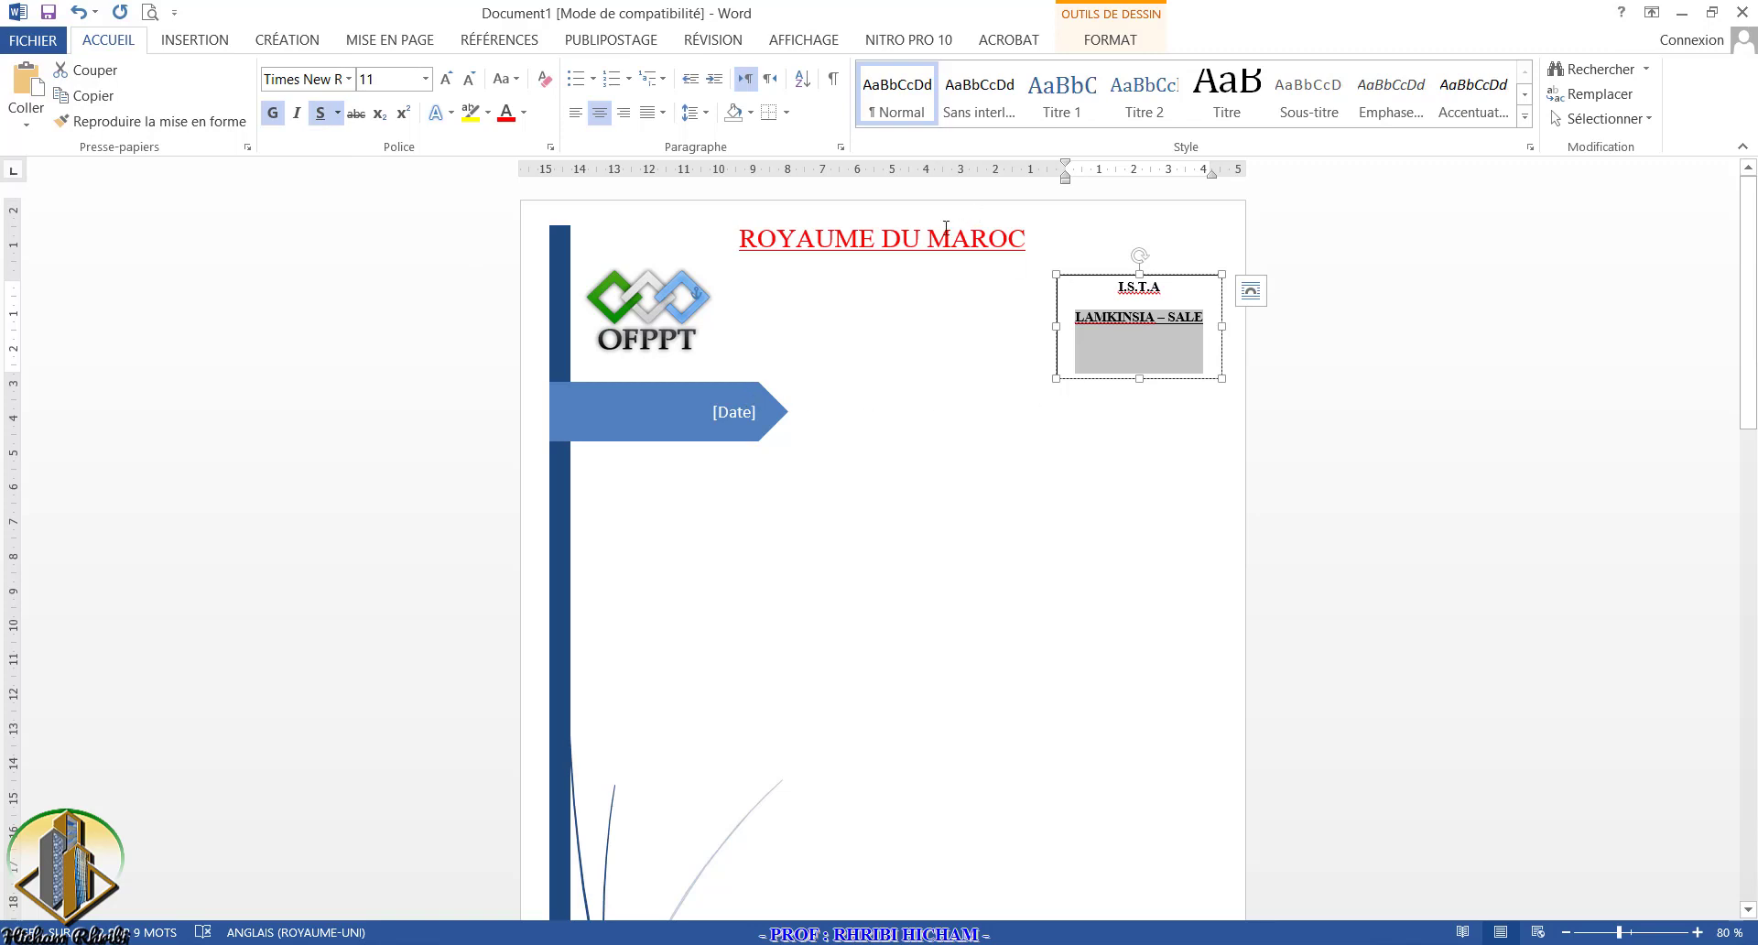
click(446, 80)
click(446, 80)
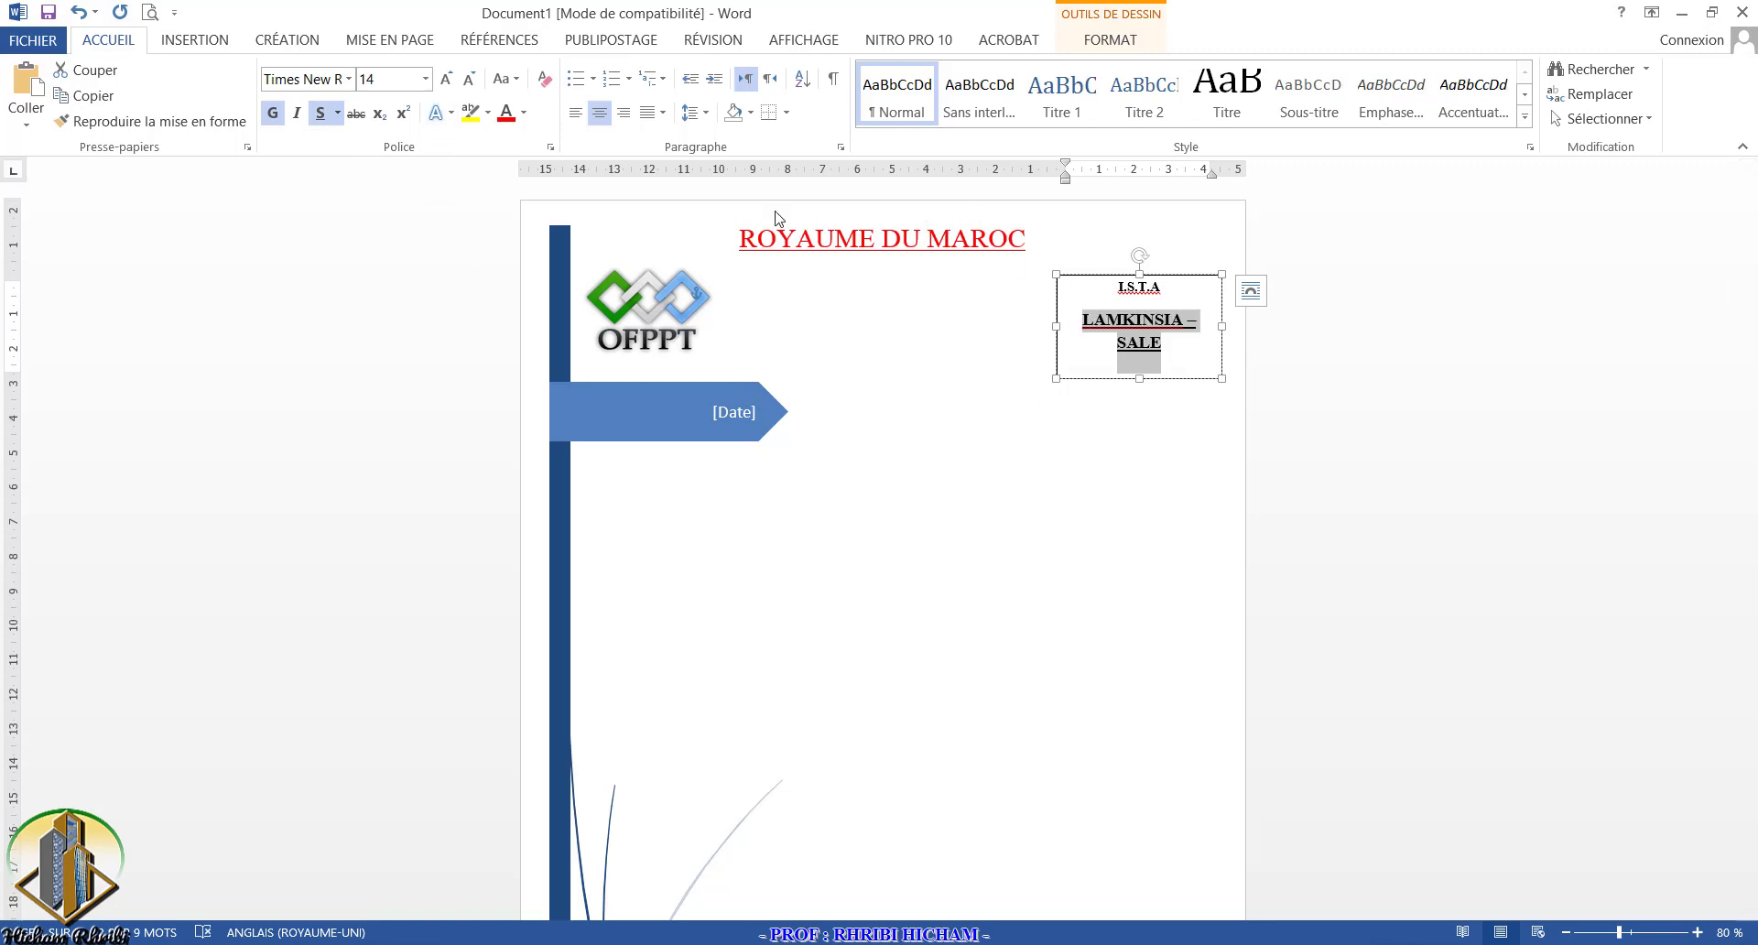
click(1074, 275)
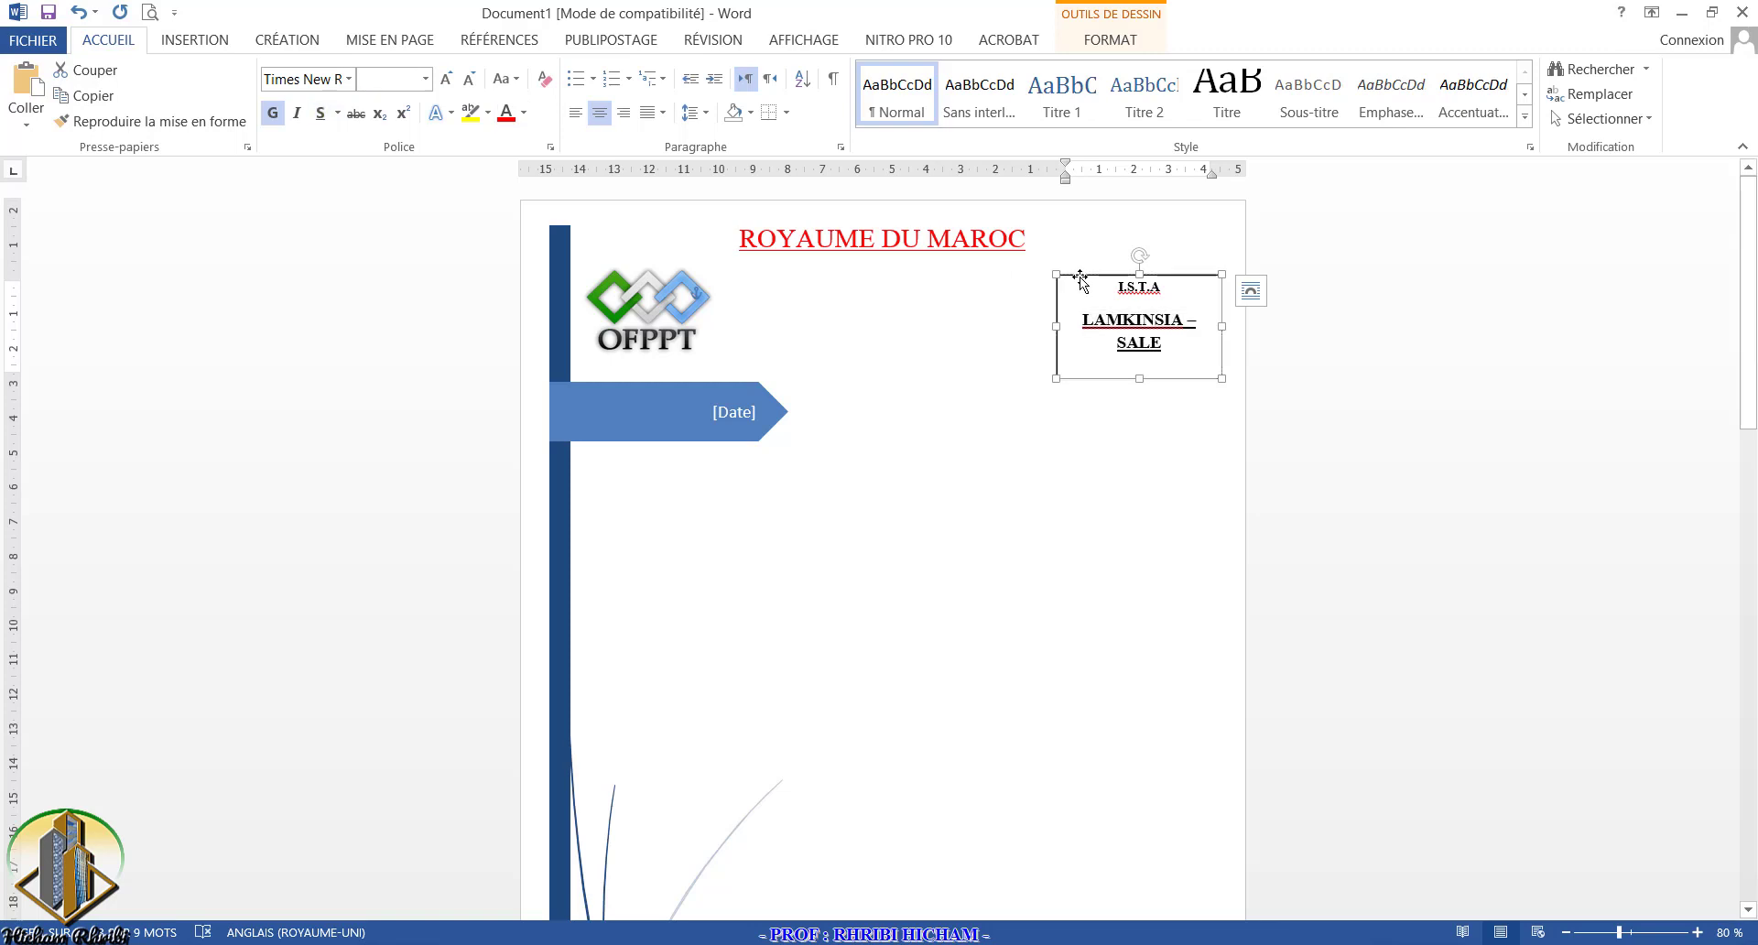
click(426, 79)
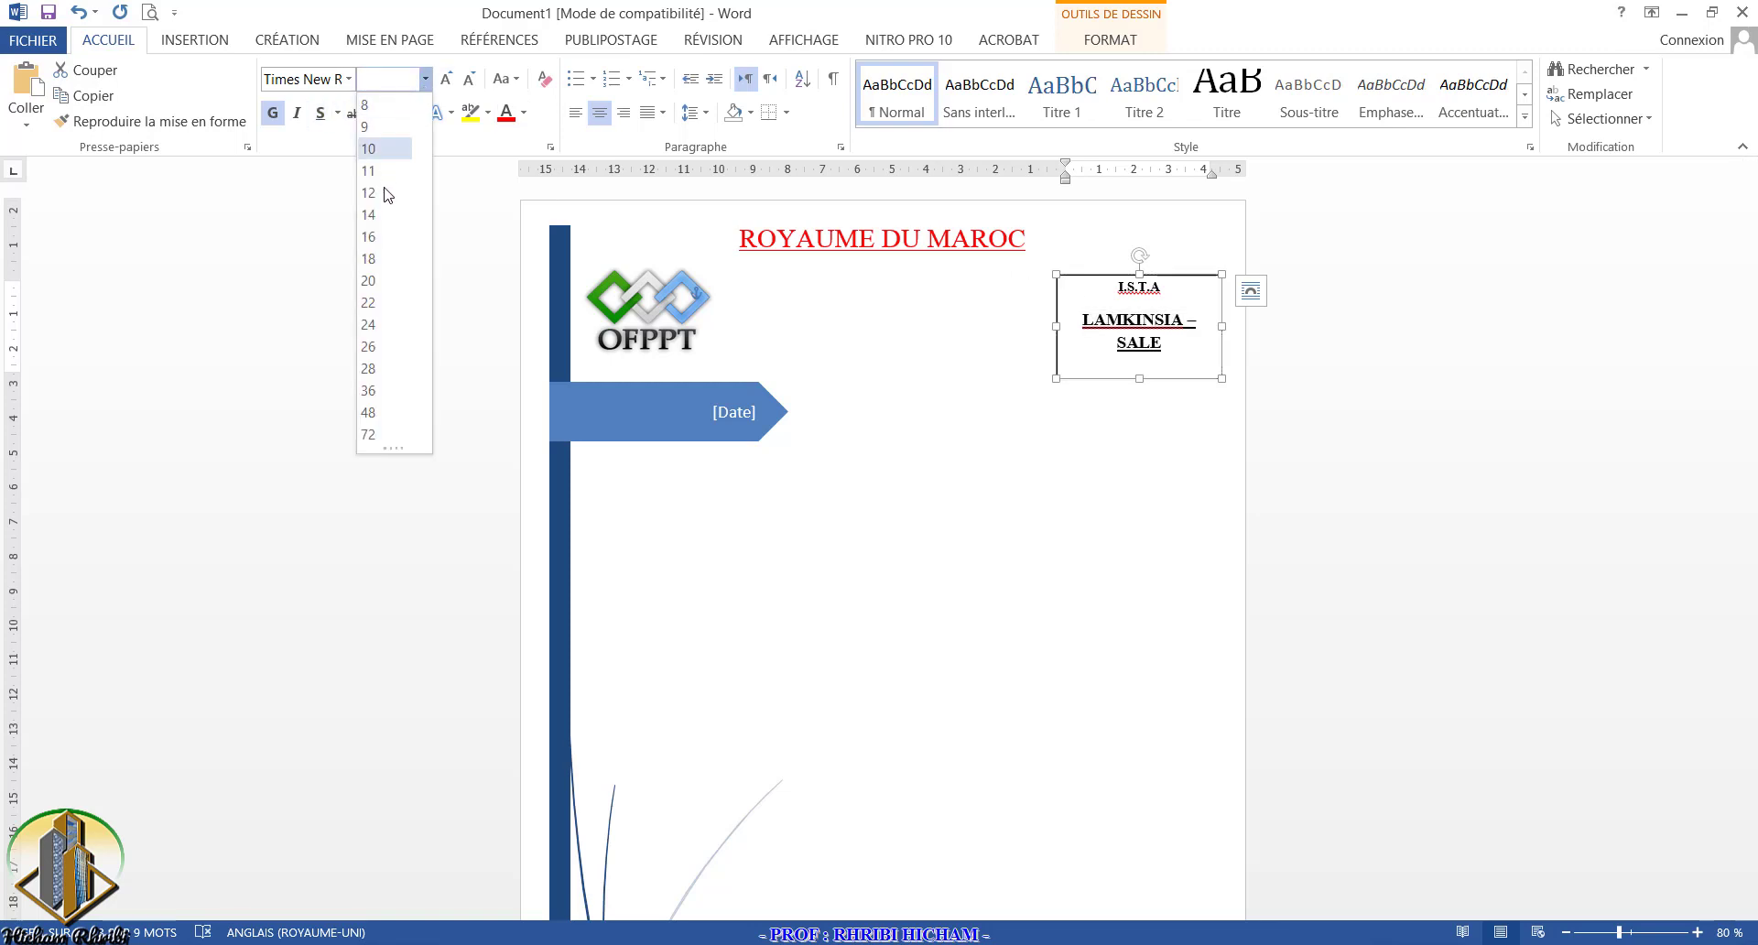
click(384, 238)
mouse_move(1058, 326)
mouse_down()
mouse_move(985, 323)
mouse_move(1018, 325)
mouse_up()
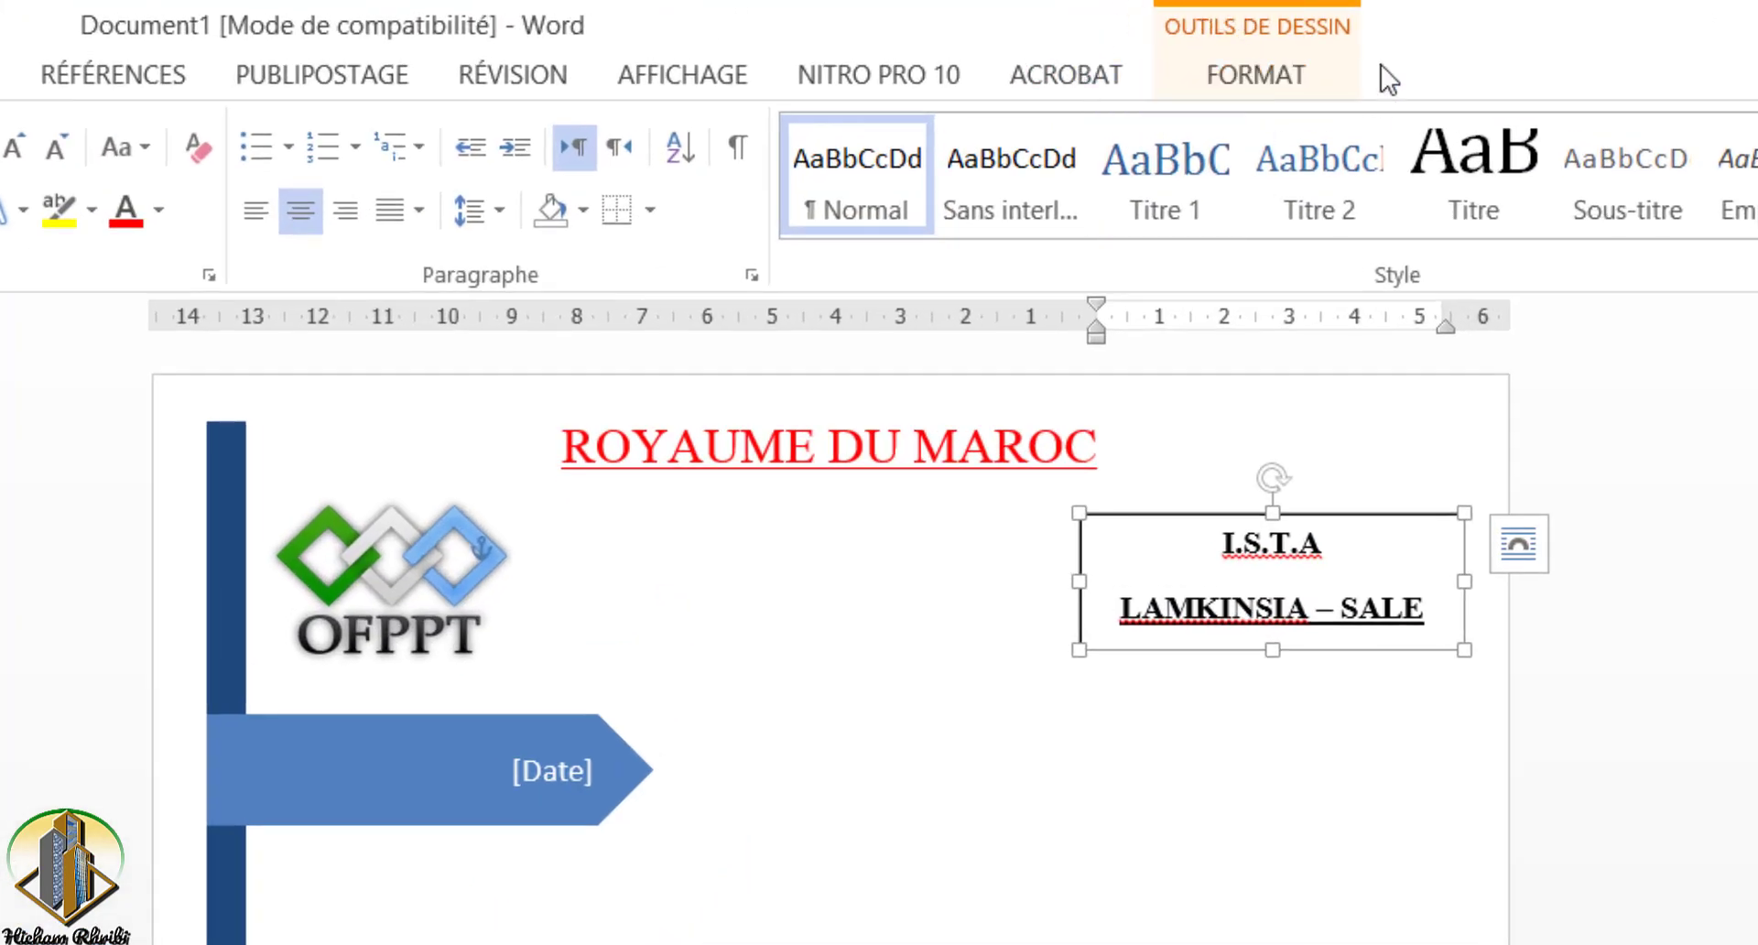
Step: Remove the I.S.T.A text box's border with Contour > Sans contour in the FORMAT tab
click(453, 566)
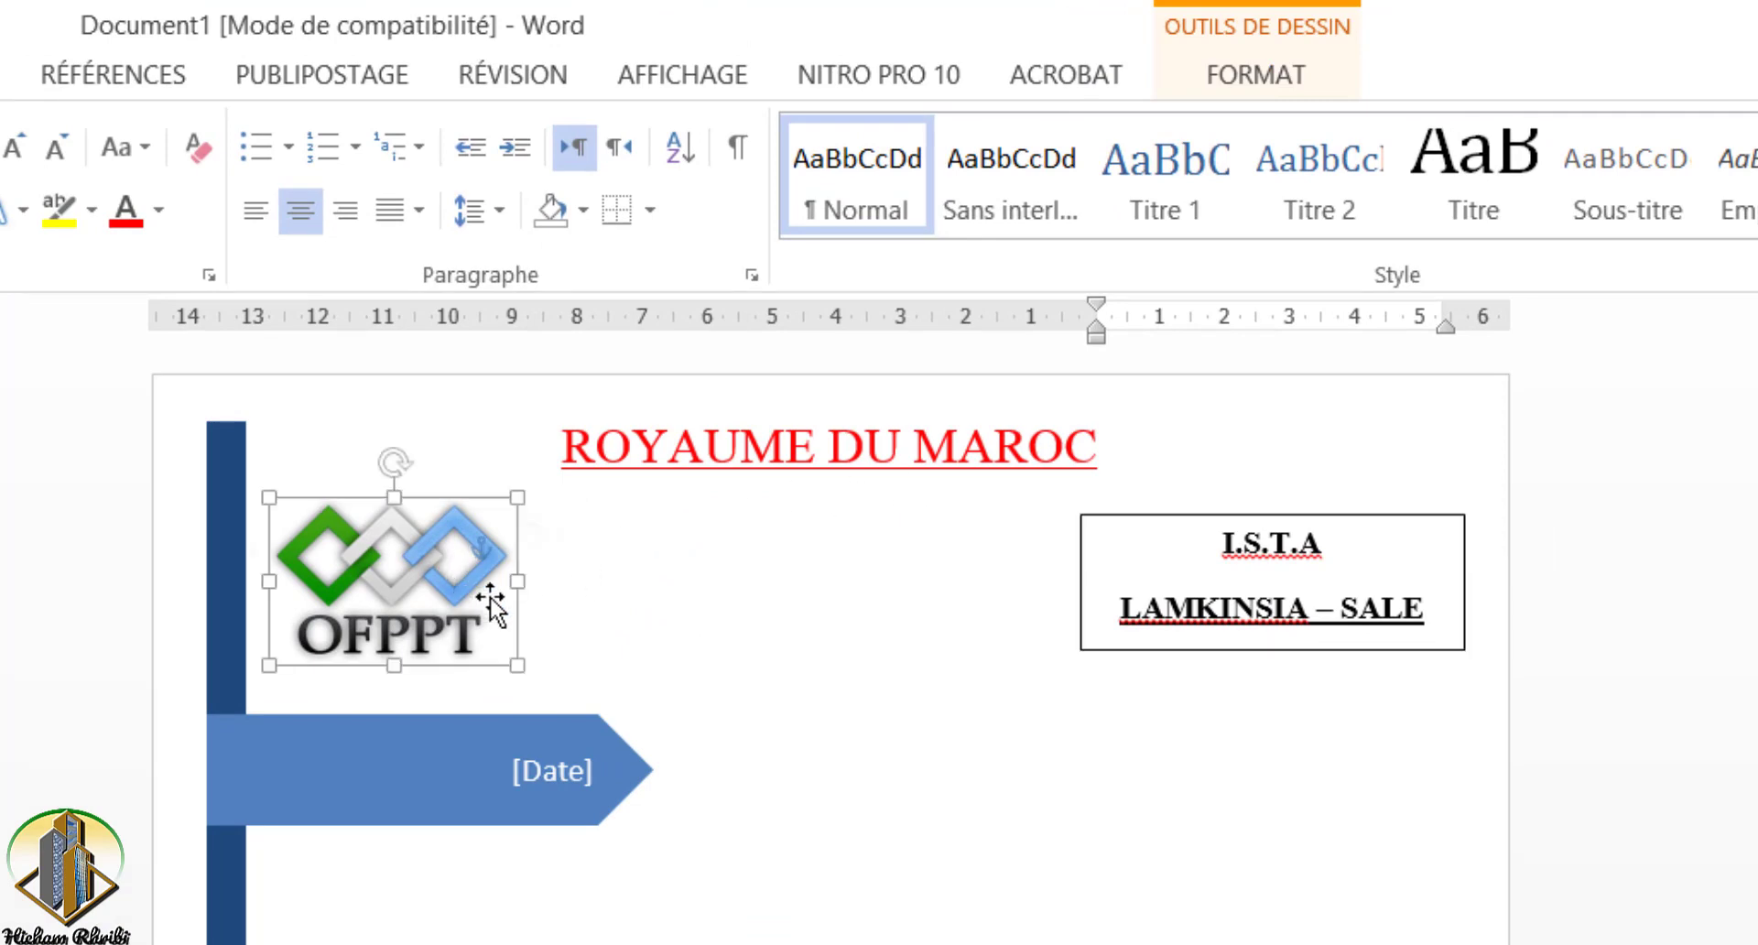
click(1166, 518)
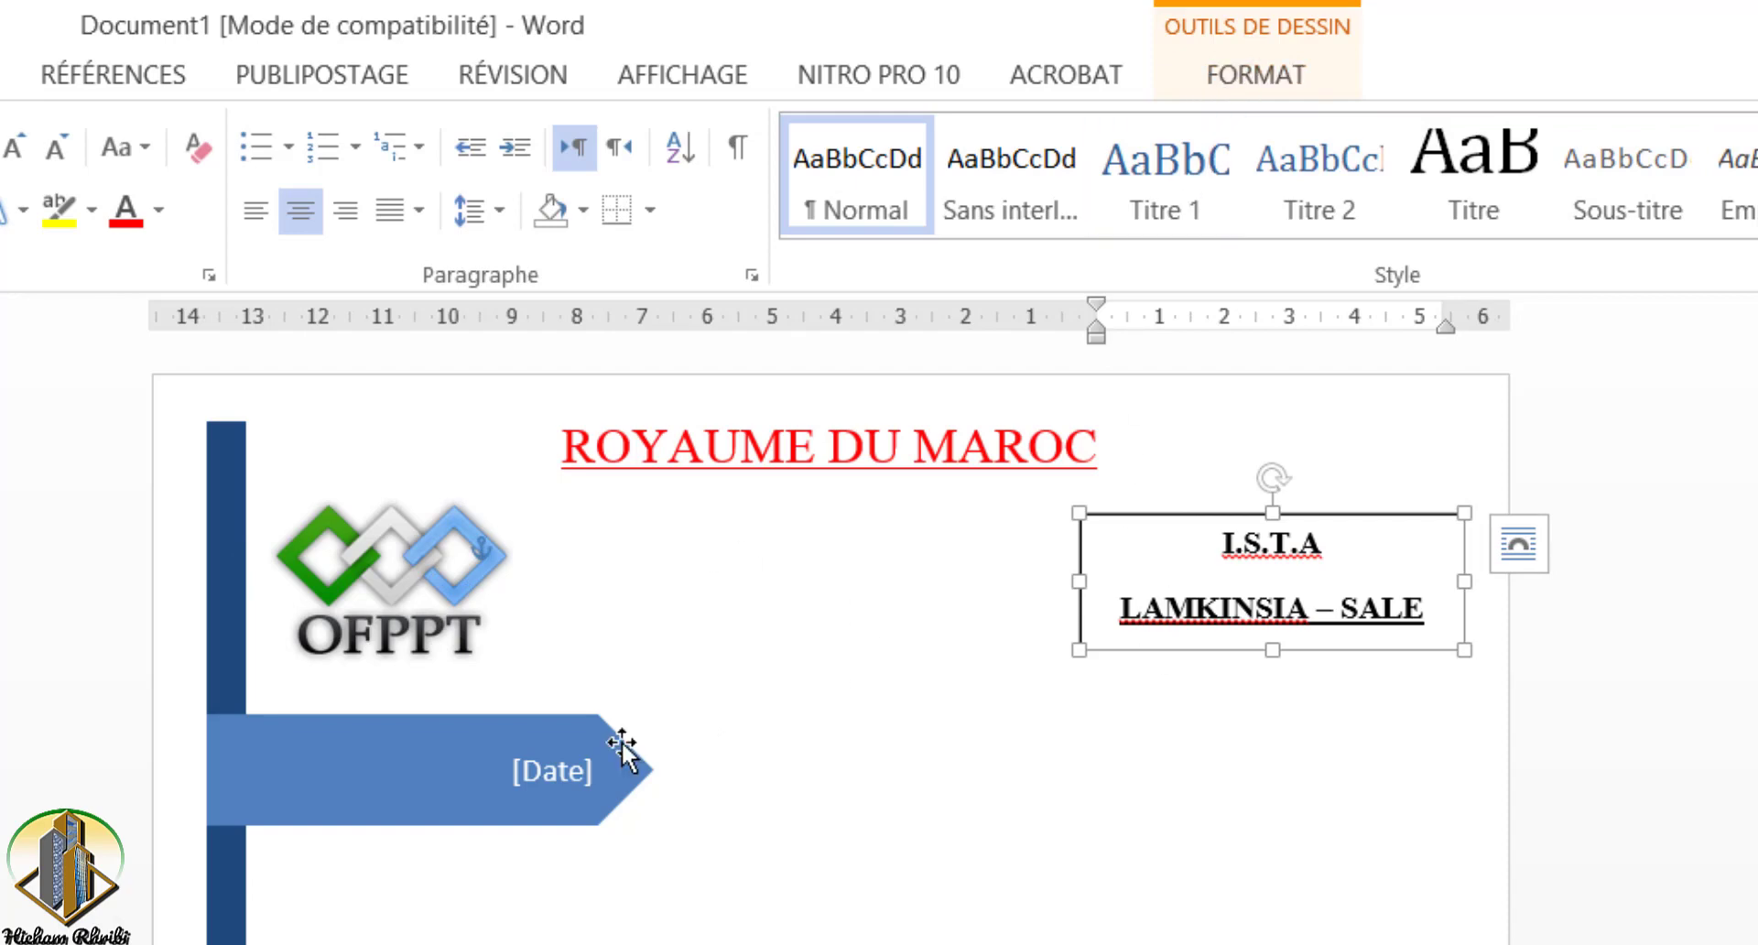
click(1247, 75)
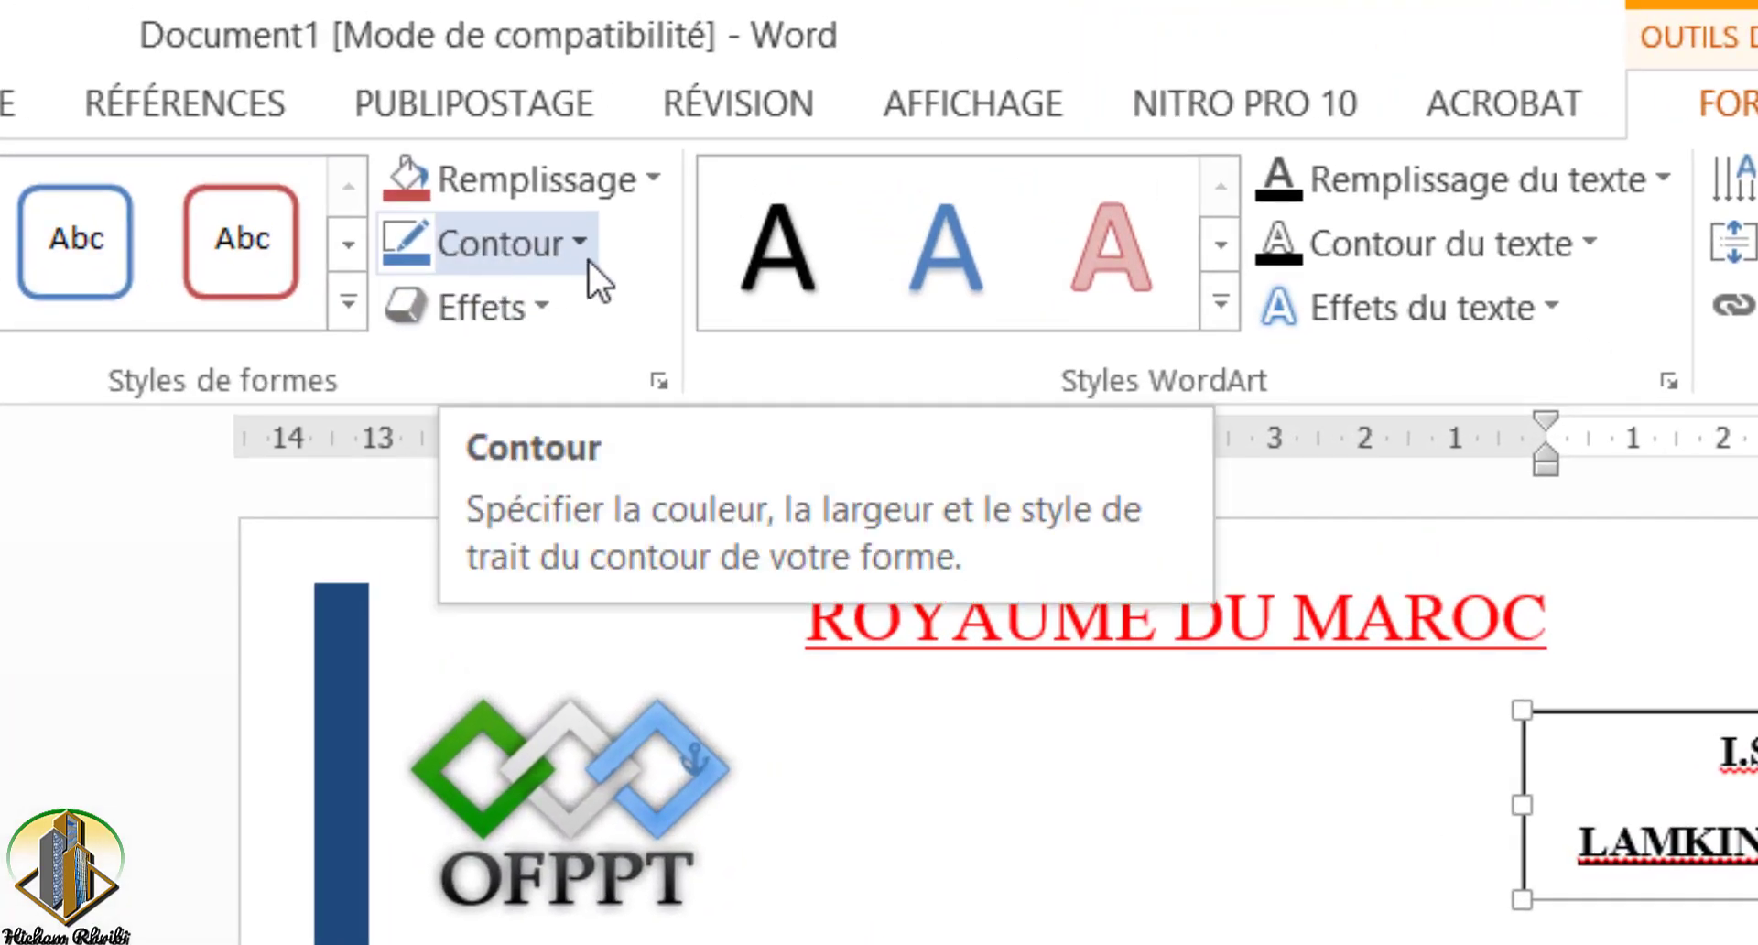
click(590, 261)
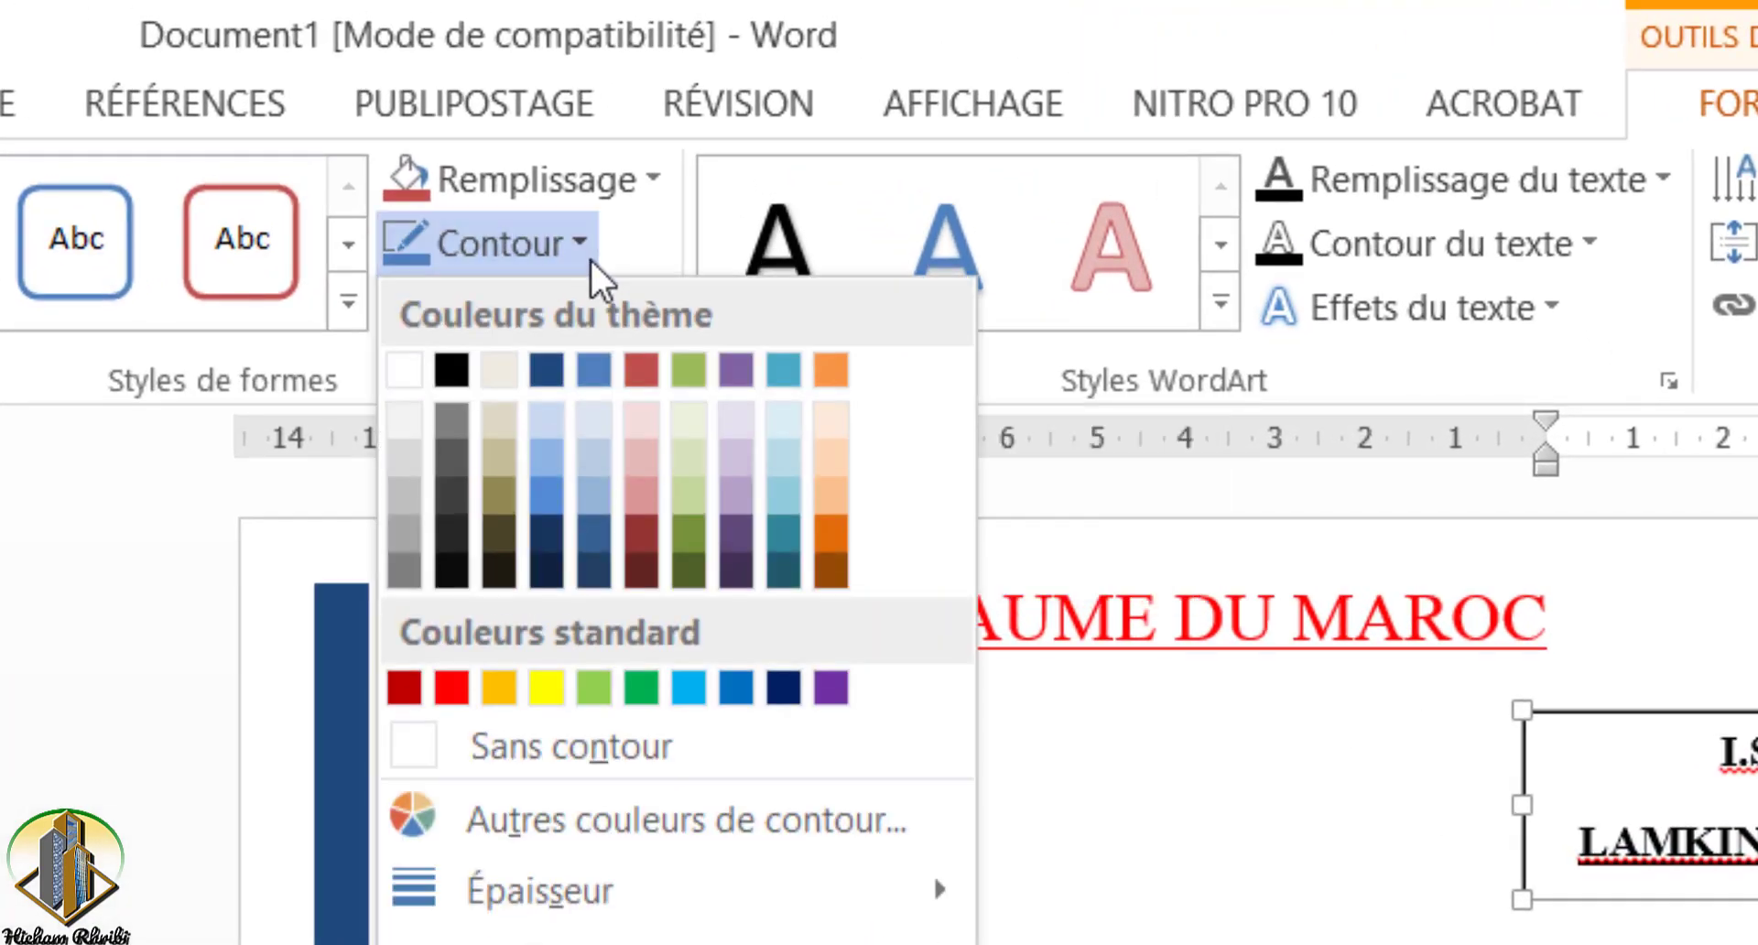
click(521, 753)
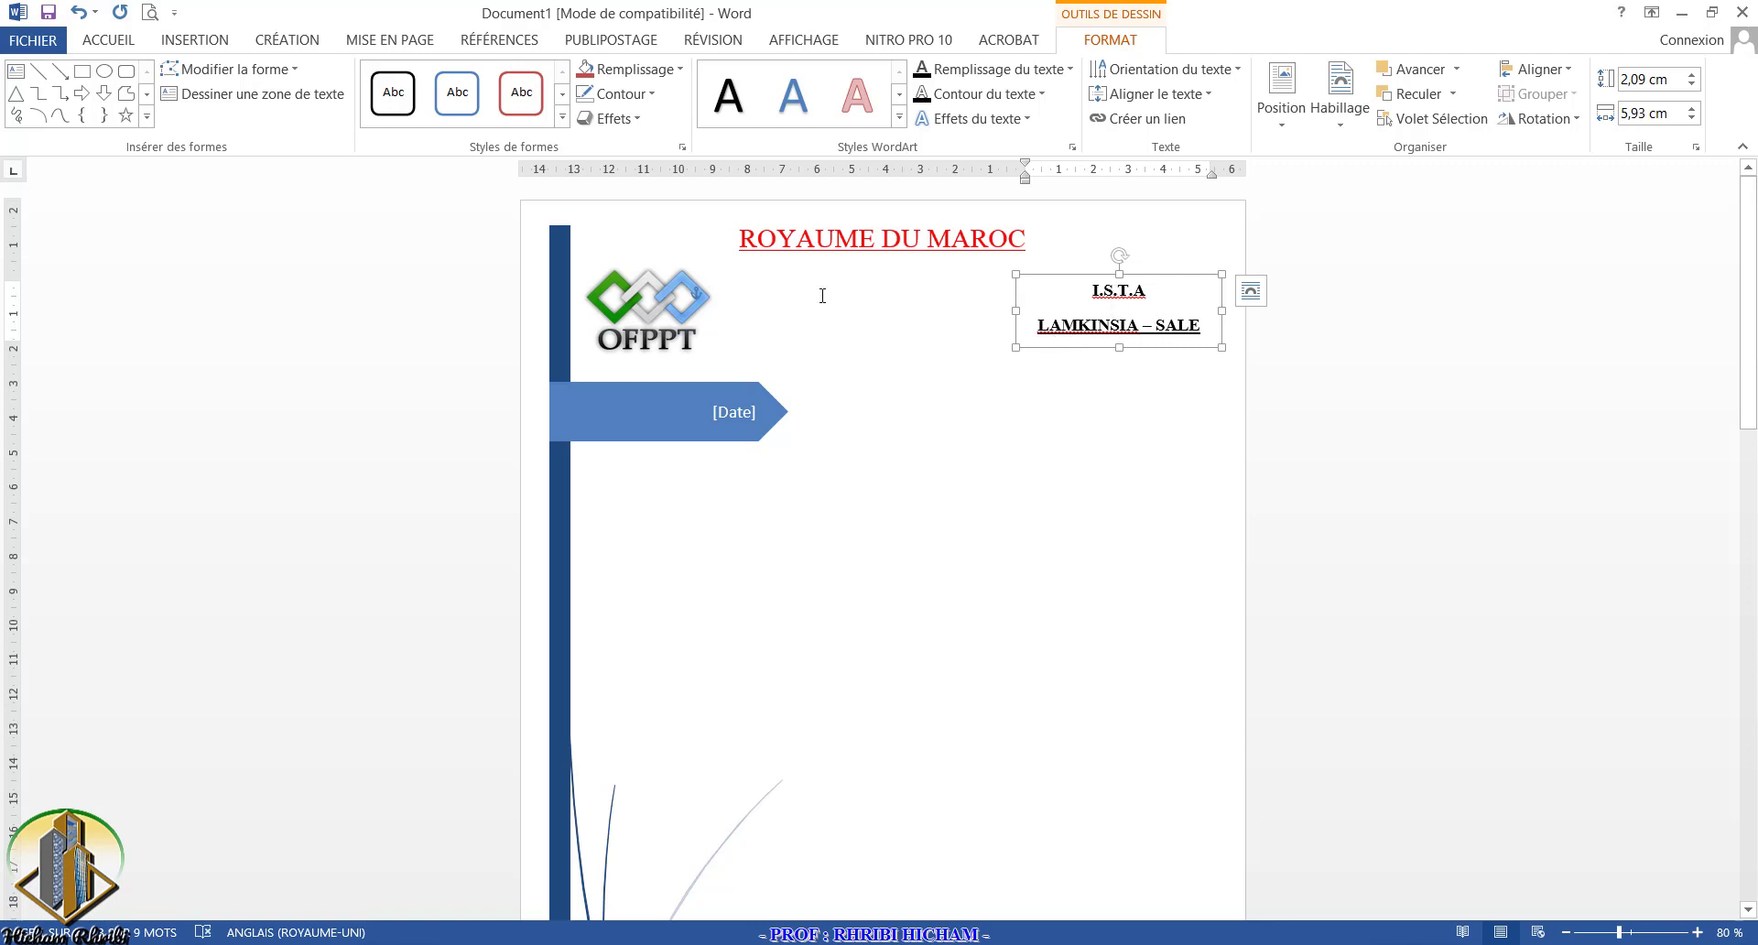
Step: Set the I.S.T.A / LAMKINSIA – SALE box to 1,0 line spacing
click(97, 44)
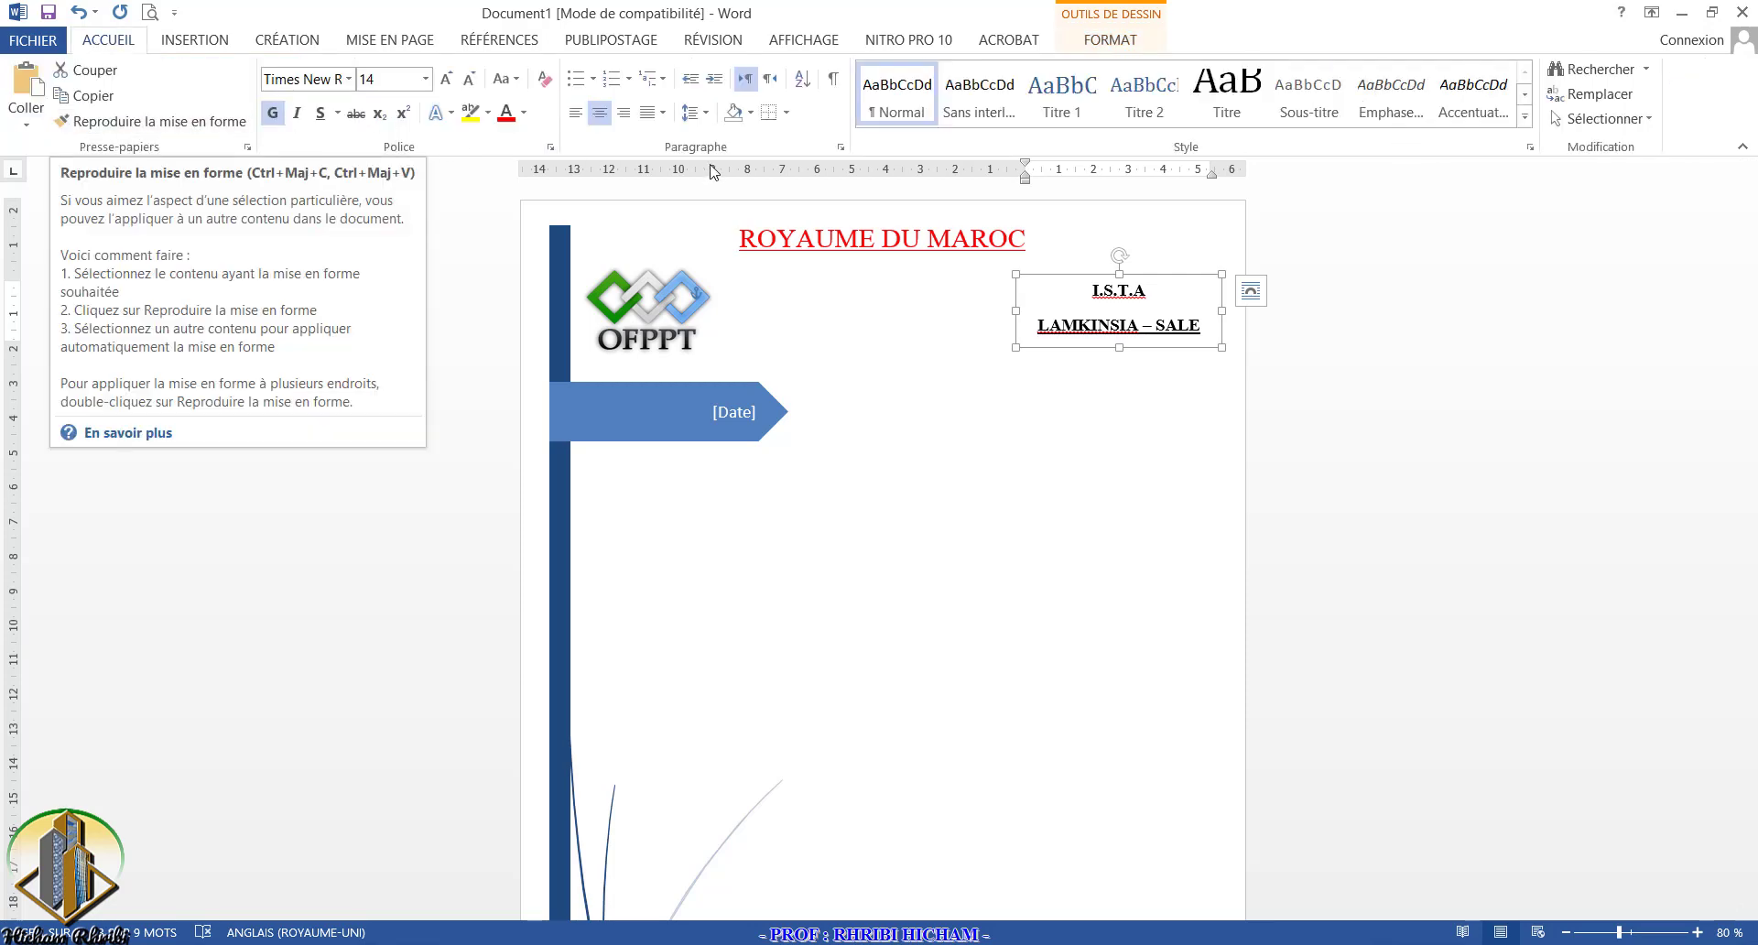
click(706, 113)
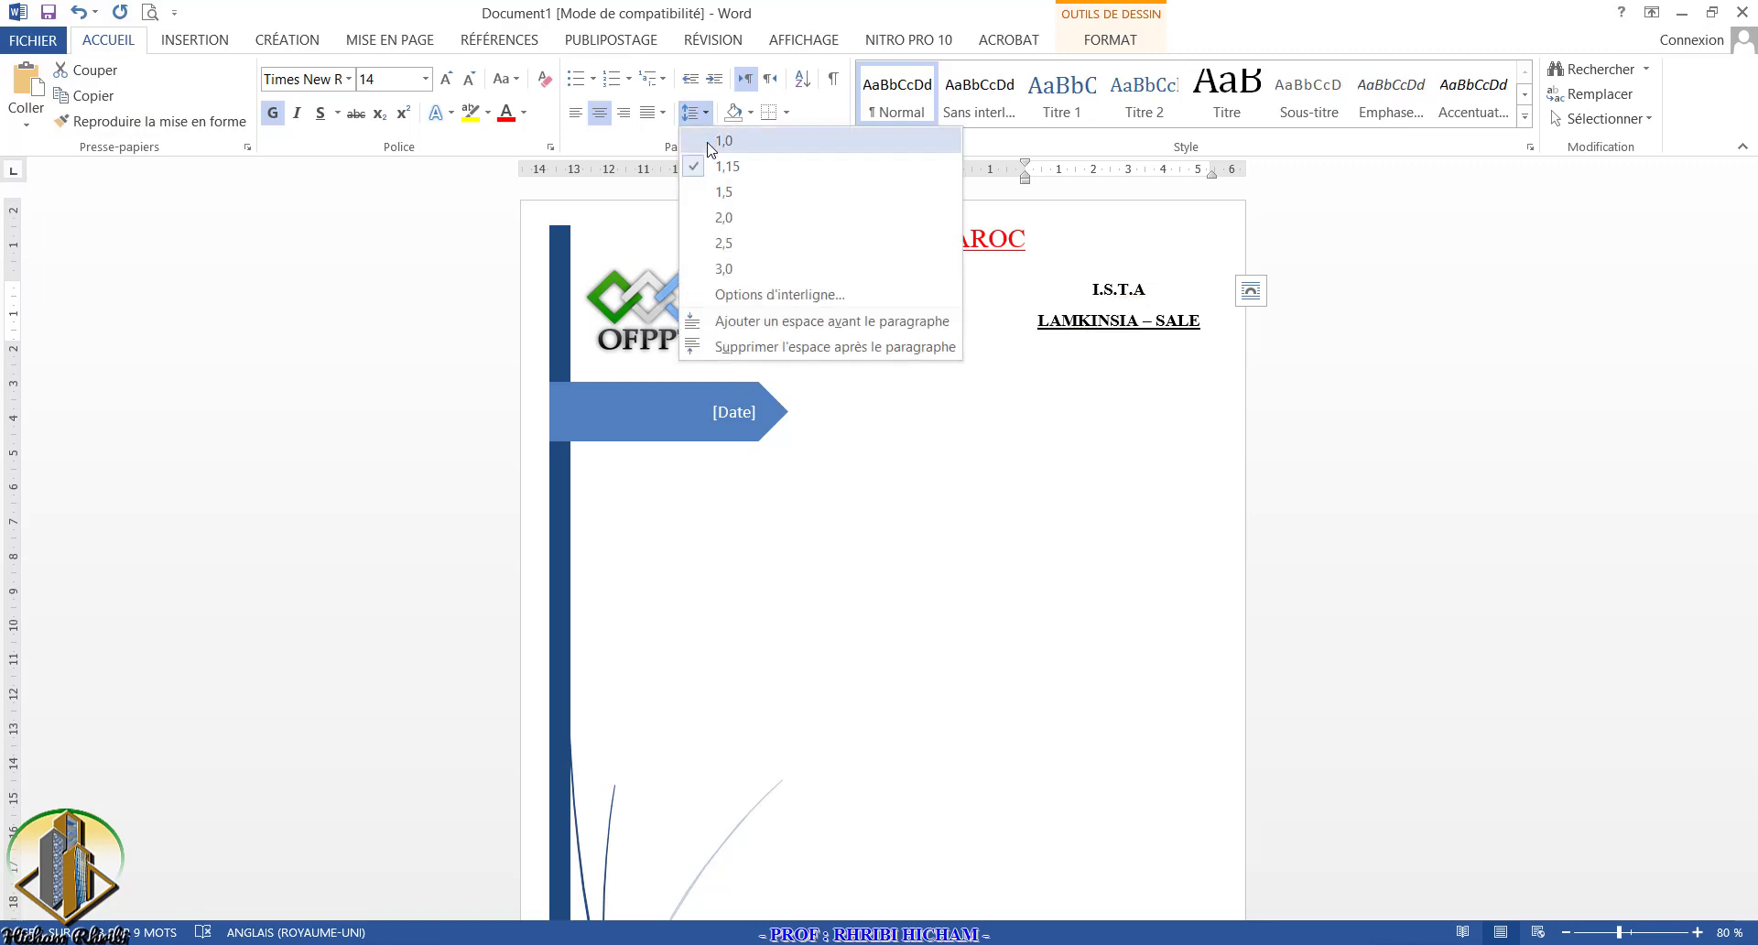
click(719, 140)
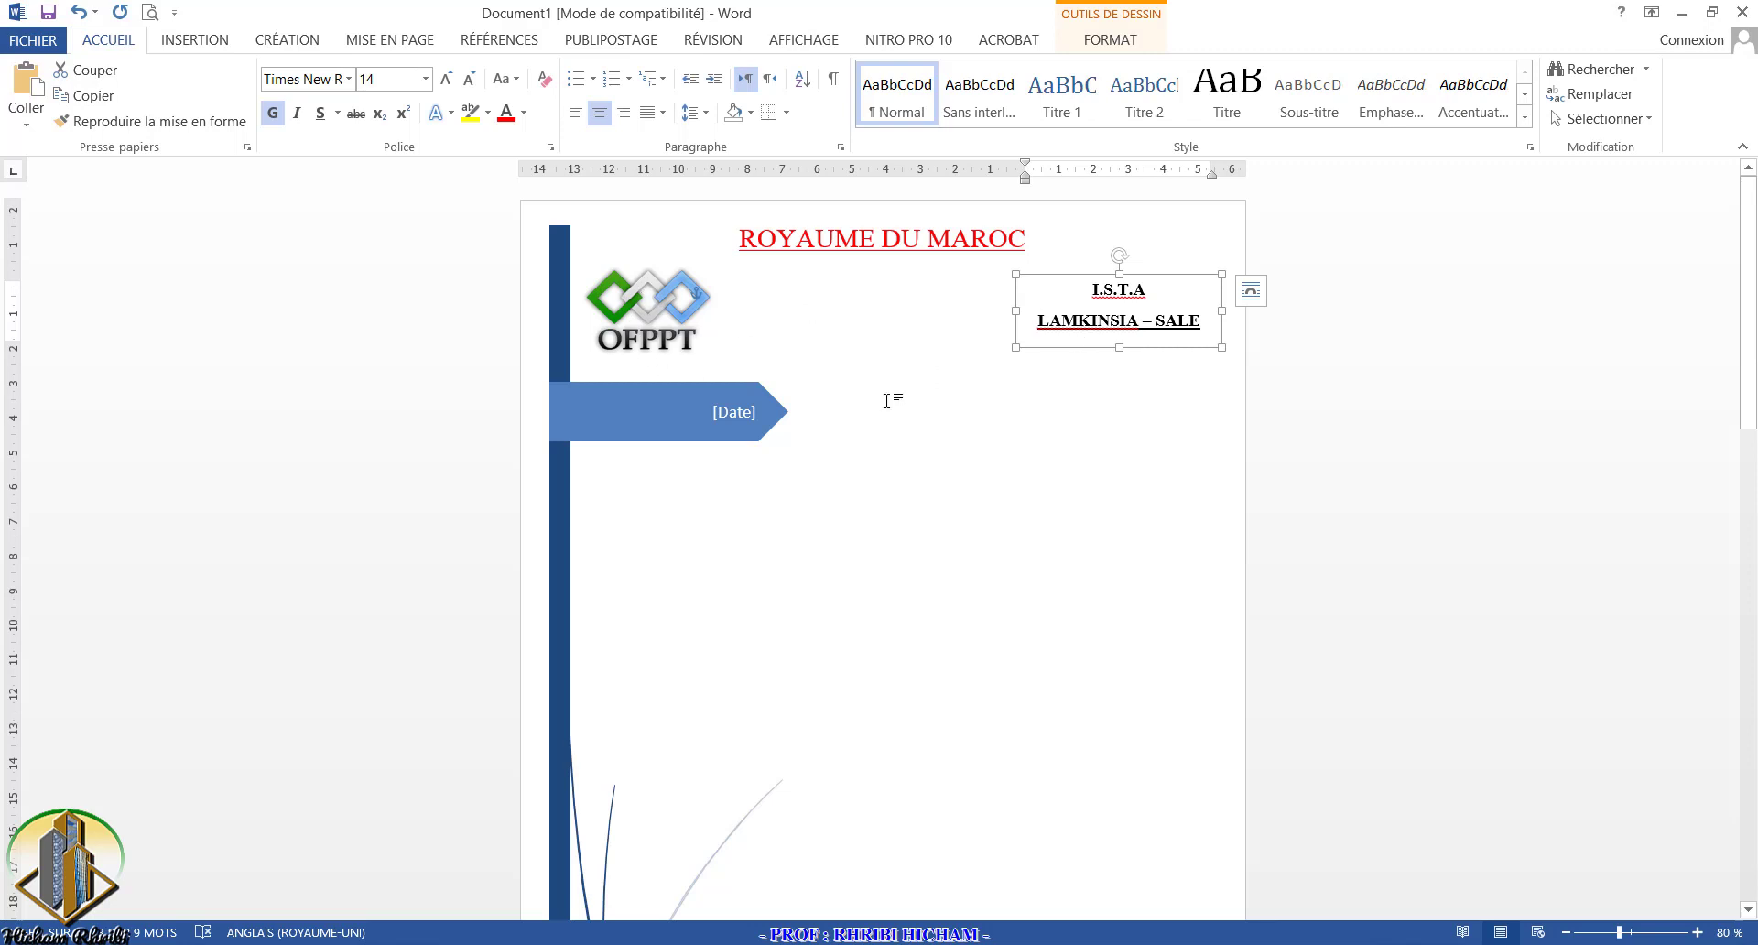
Step: Stretch the [Date] arrow banner to about 18,57 cm, nearly the full page width
click(733, 442)
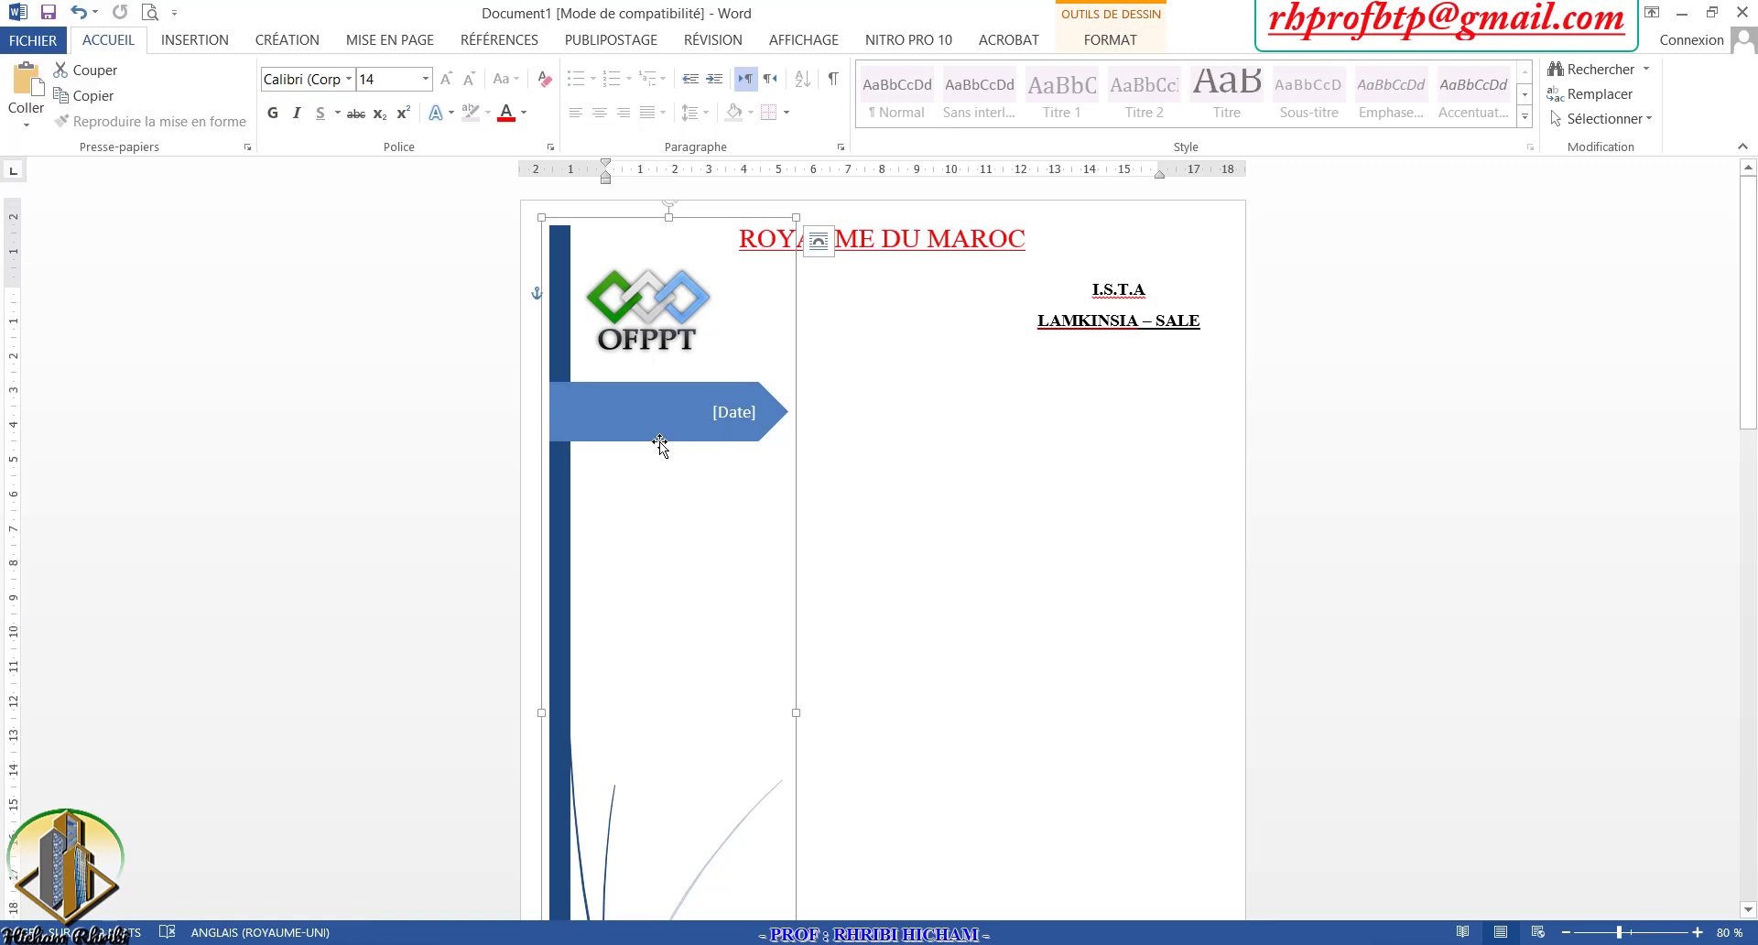
click(662, 442)
click(863, 412)
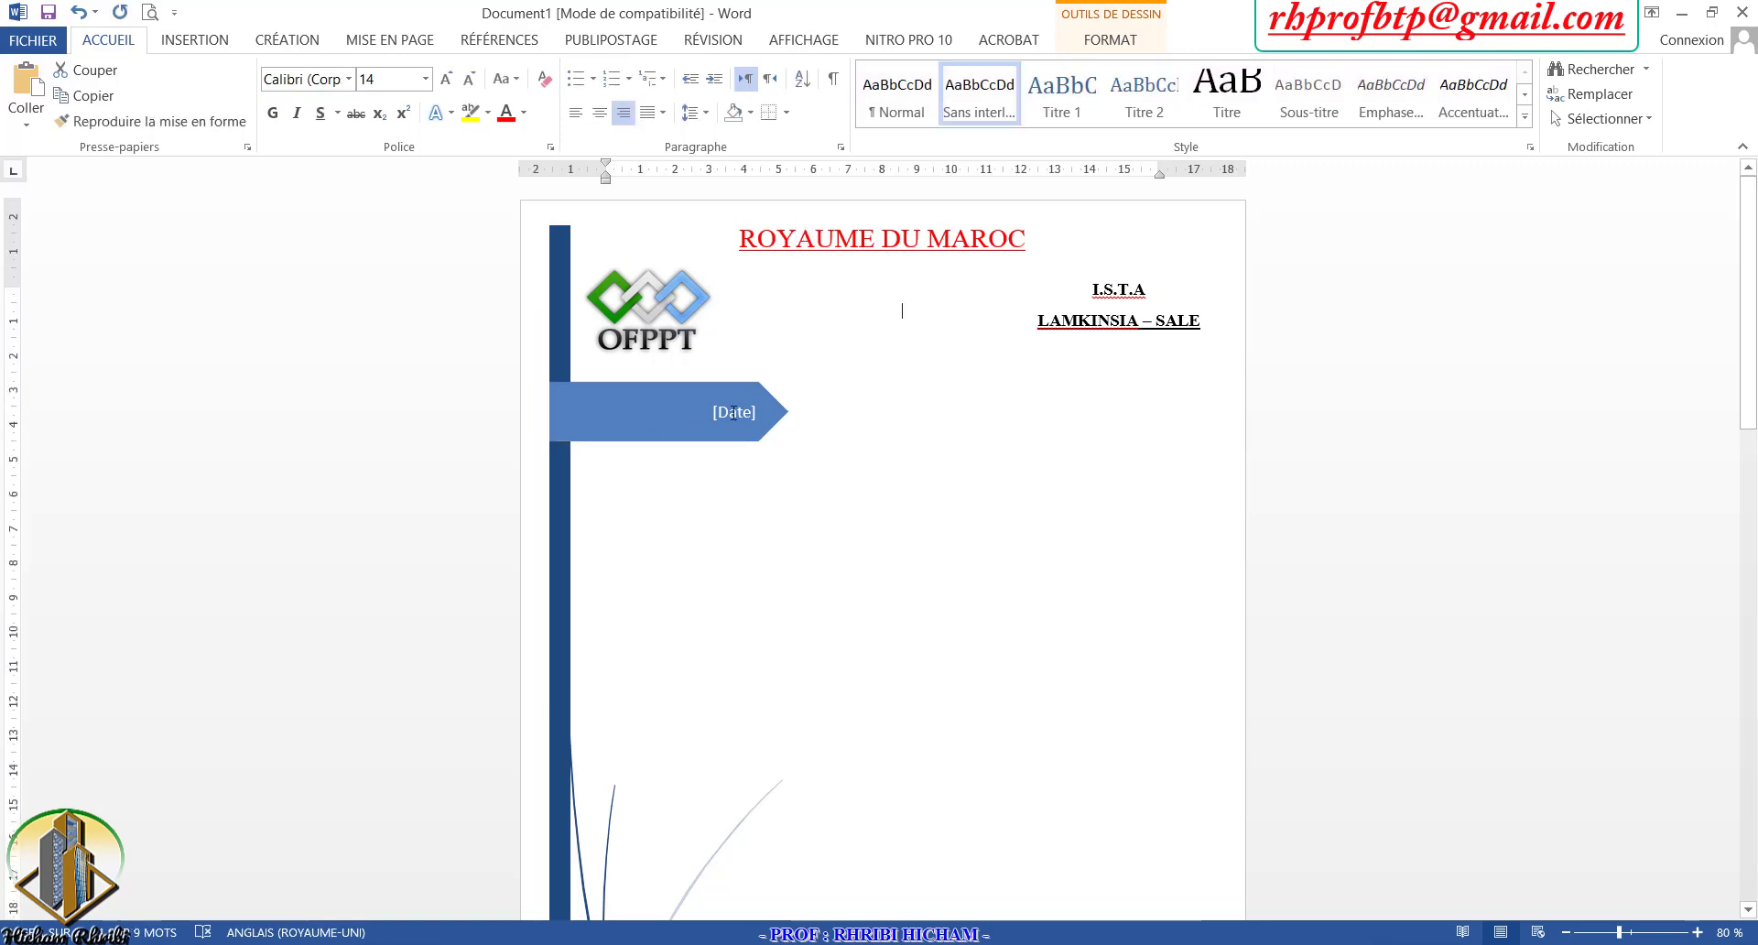
click(552, 253)
scroll(763, 391, down, 1)
scroll(763, 391, down, 2)
scroll(763, 391, down, 2)
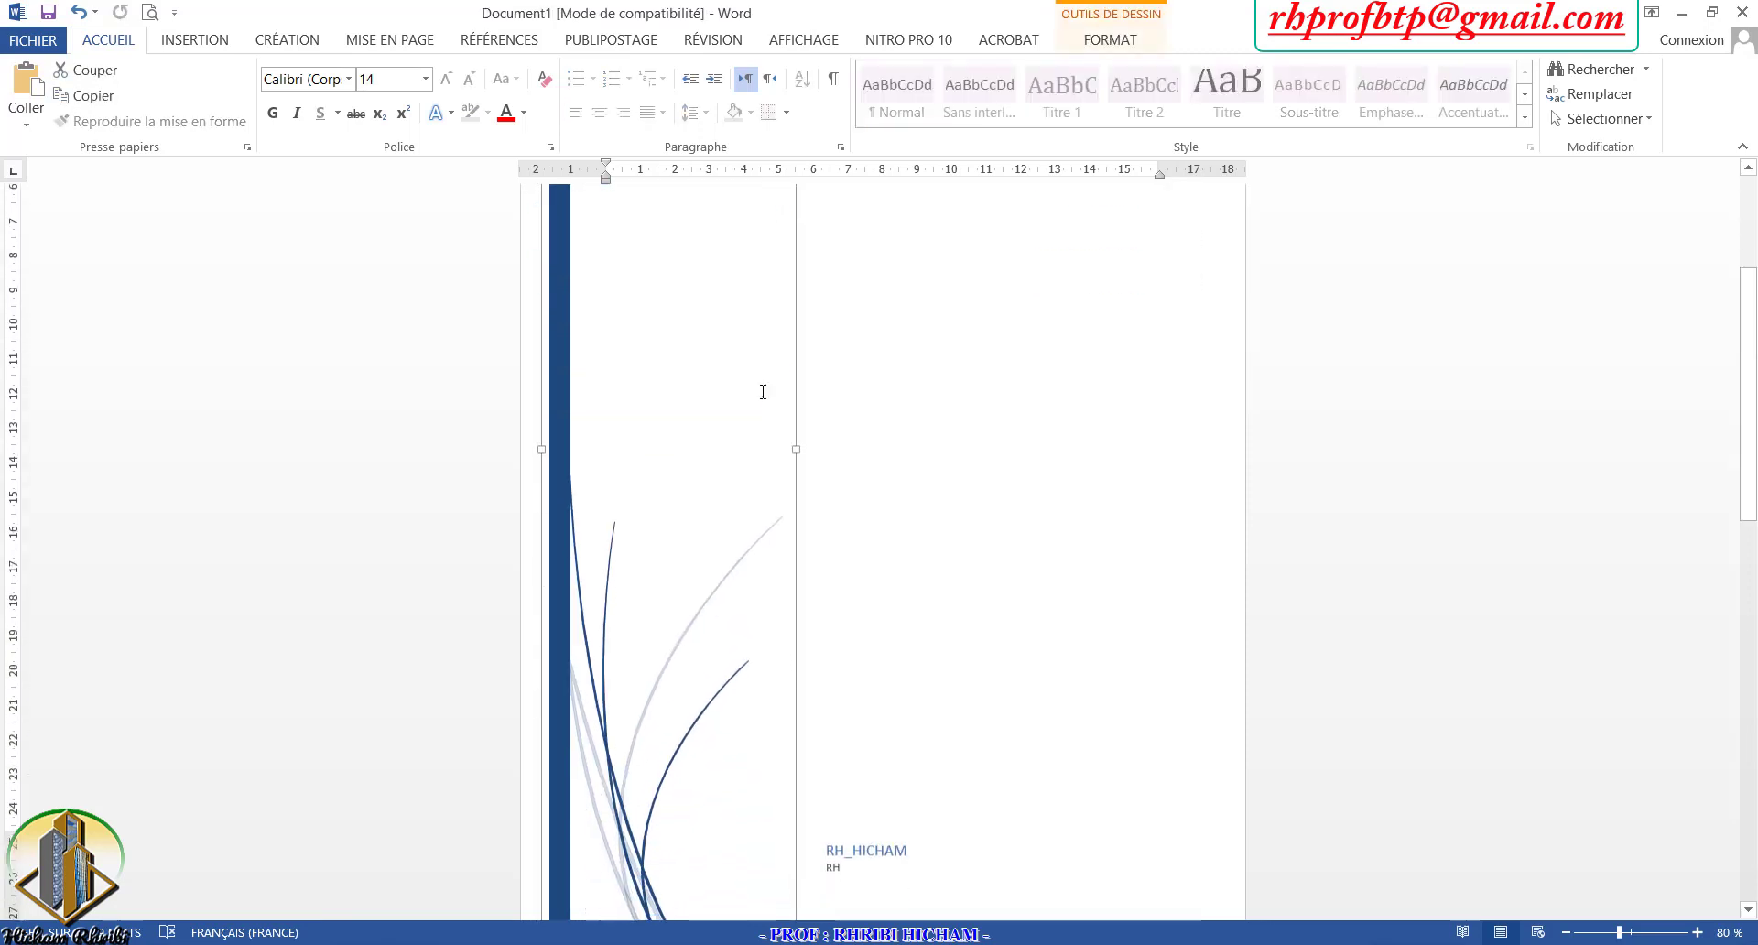
scroll(763, 391, down, 2)
scroll(763, 391, up, 2)
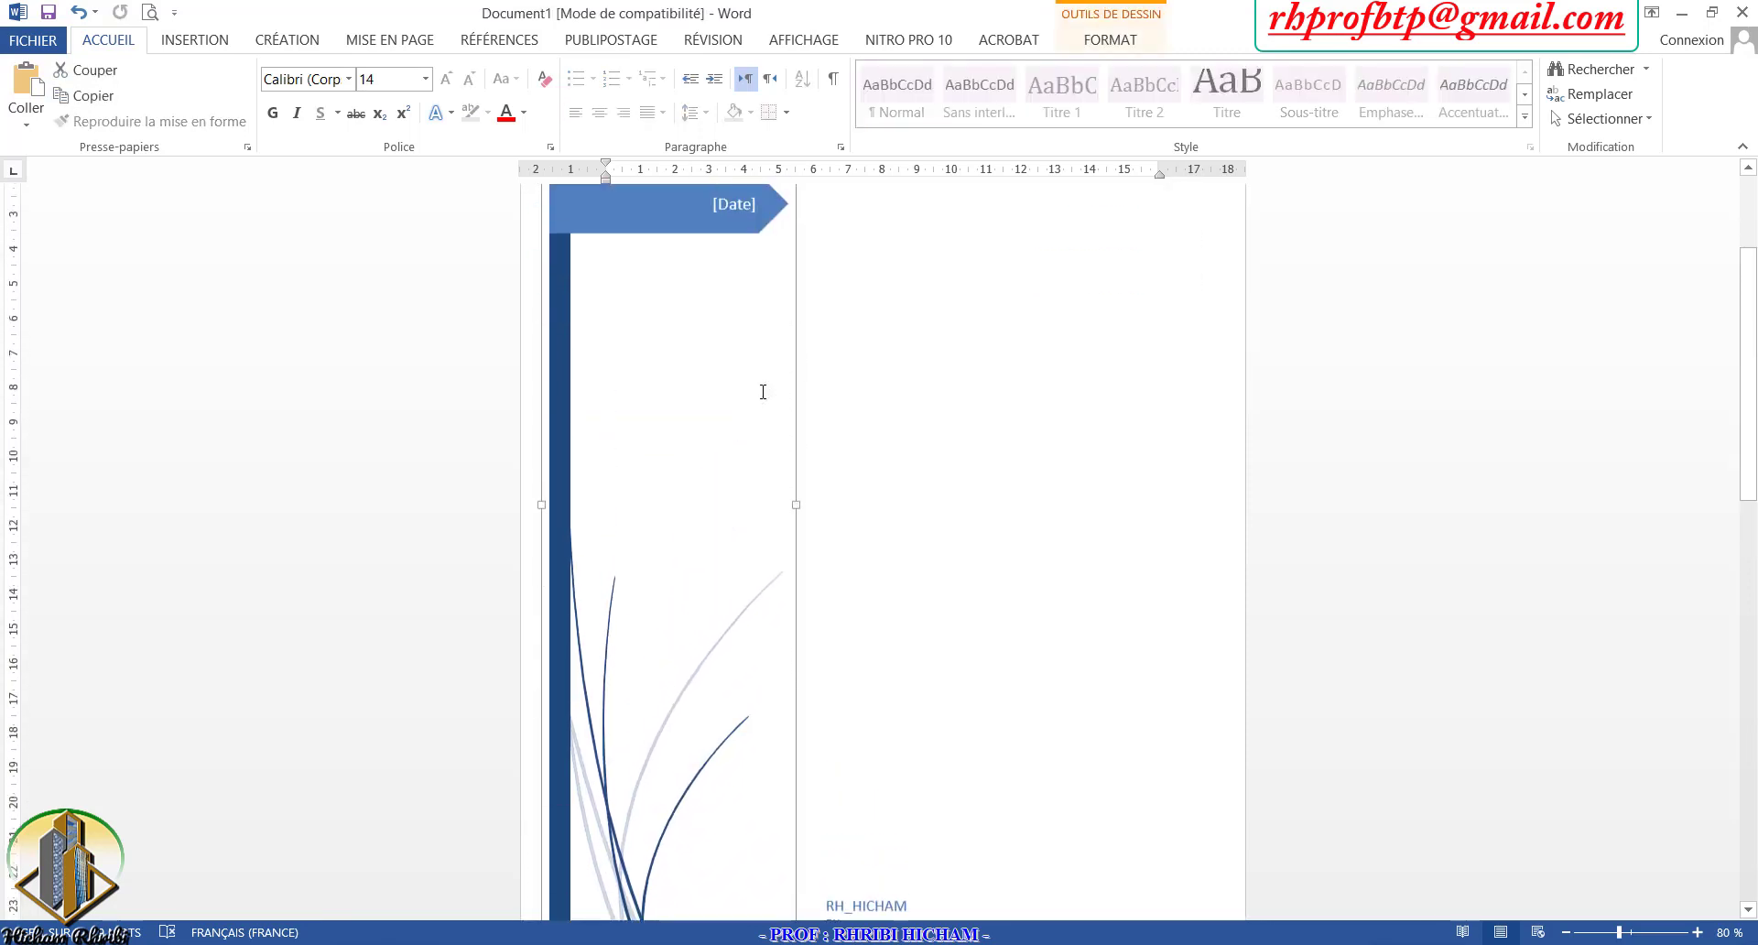
scroll(763, 391, up, 4)
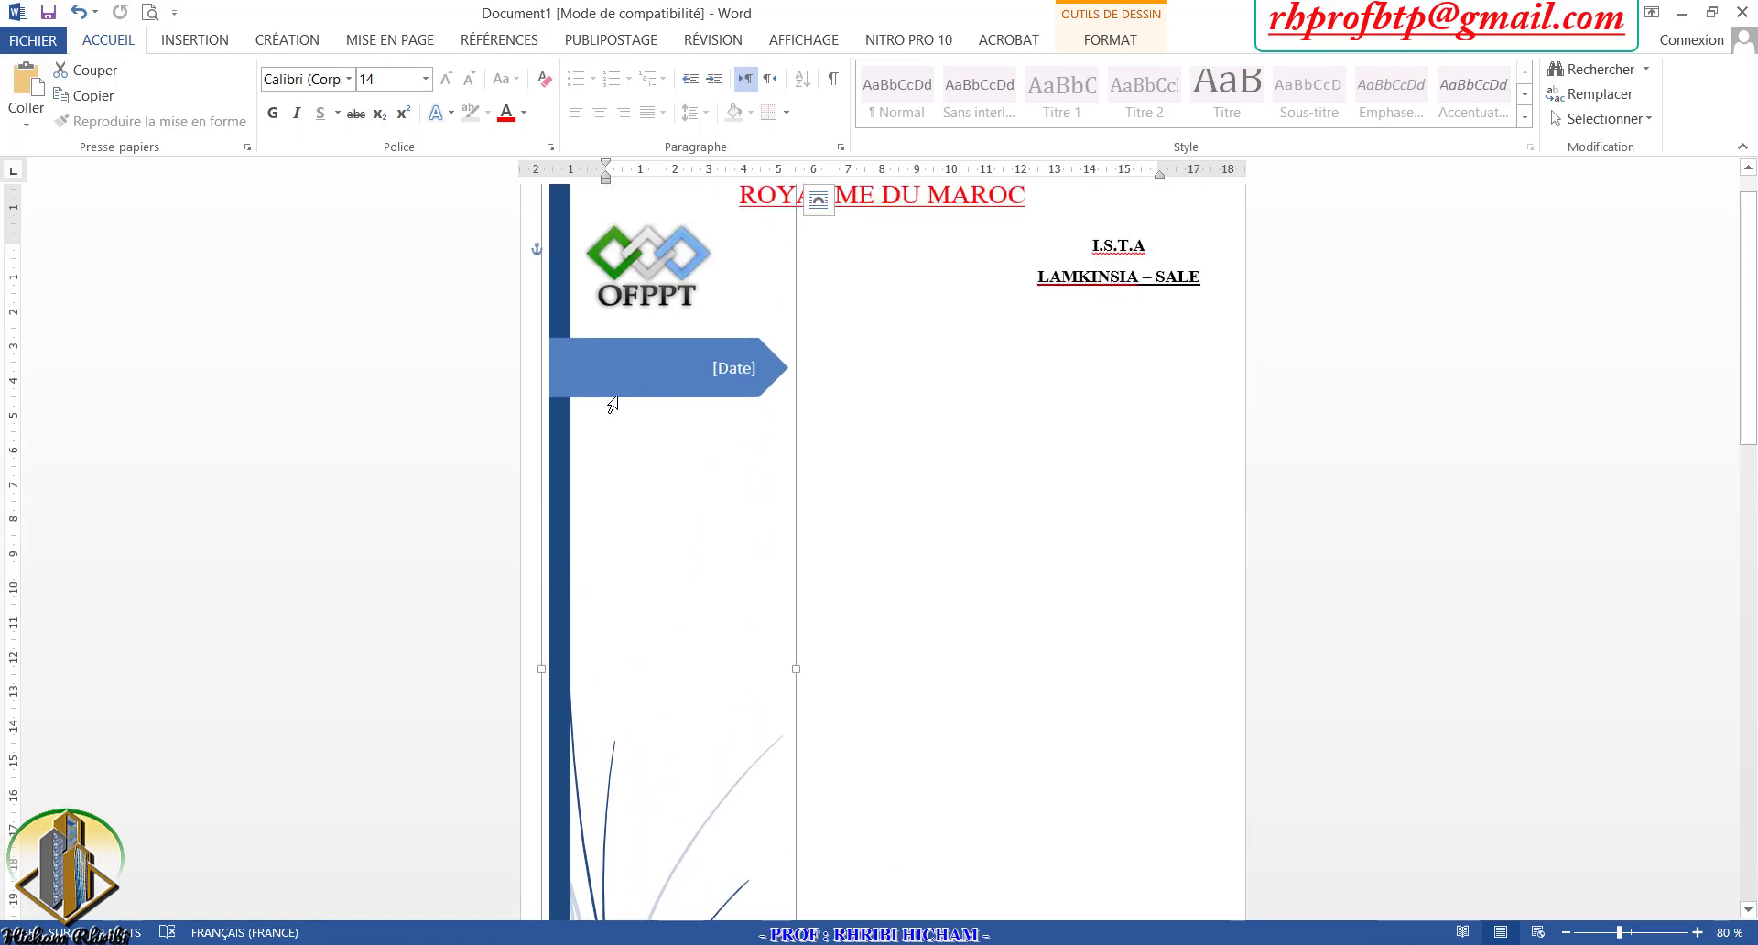
click(673, 407)
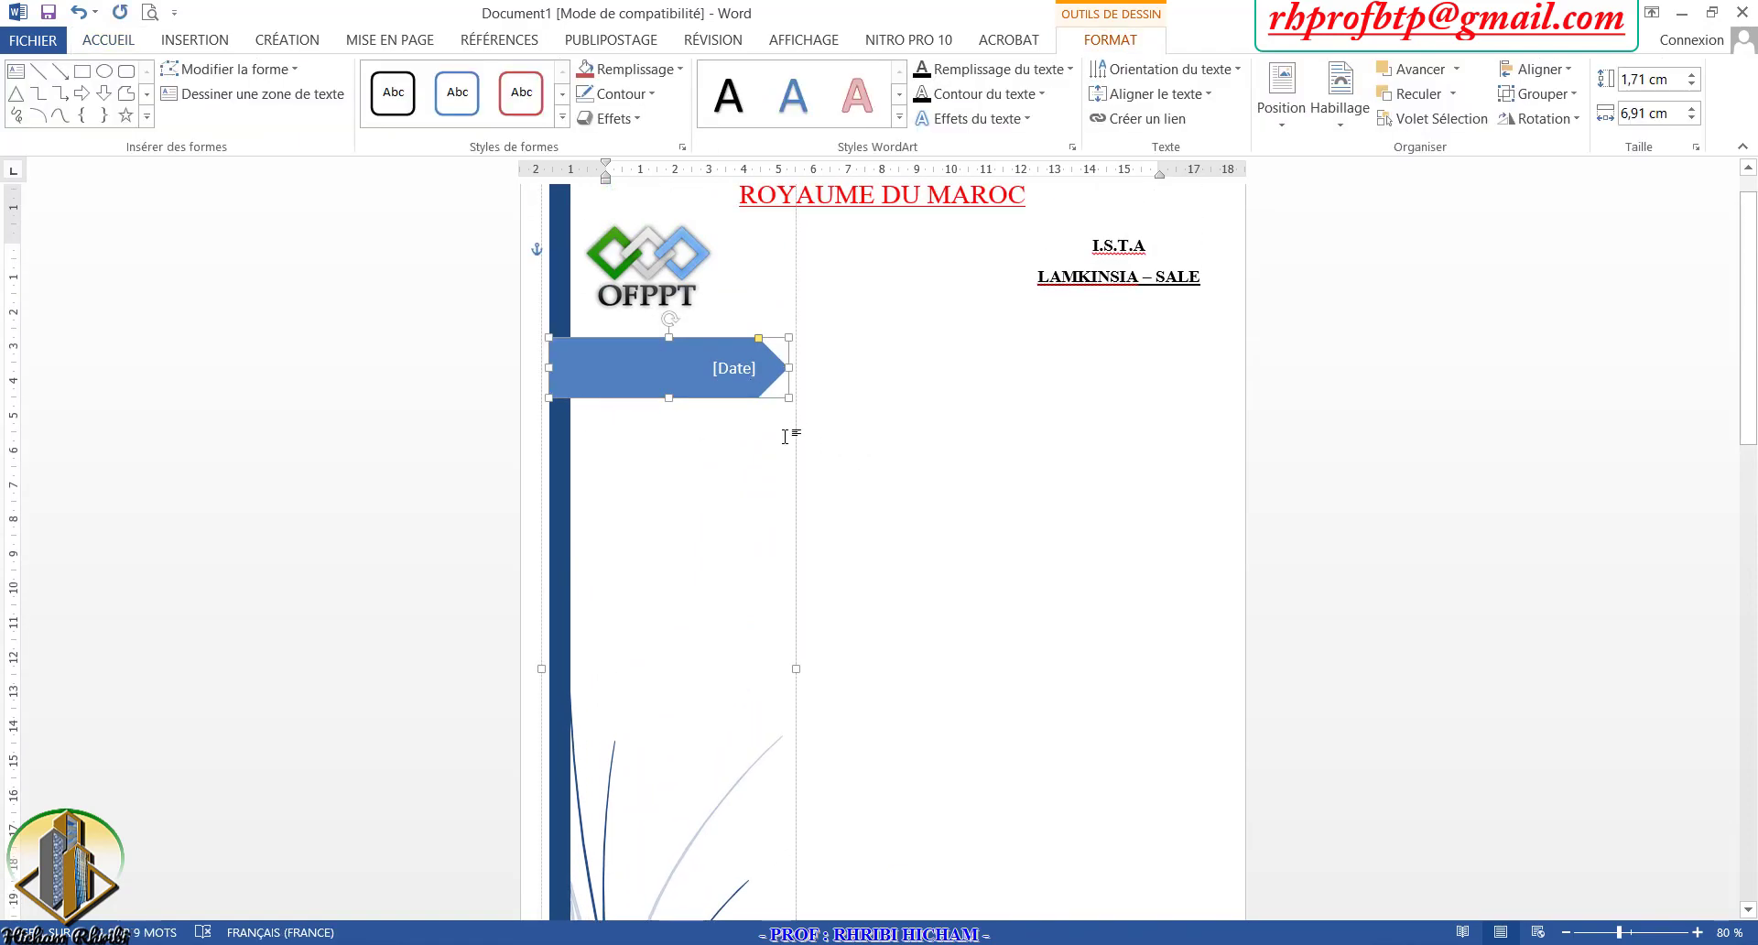
drag(789, 370, 1141, 383)
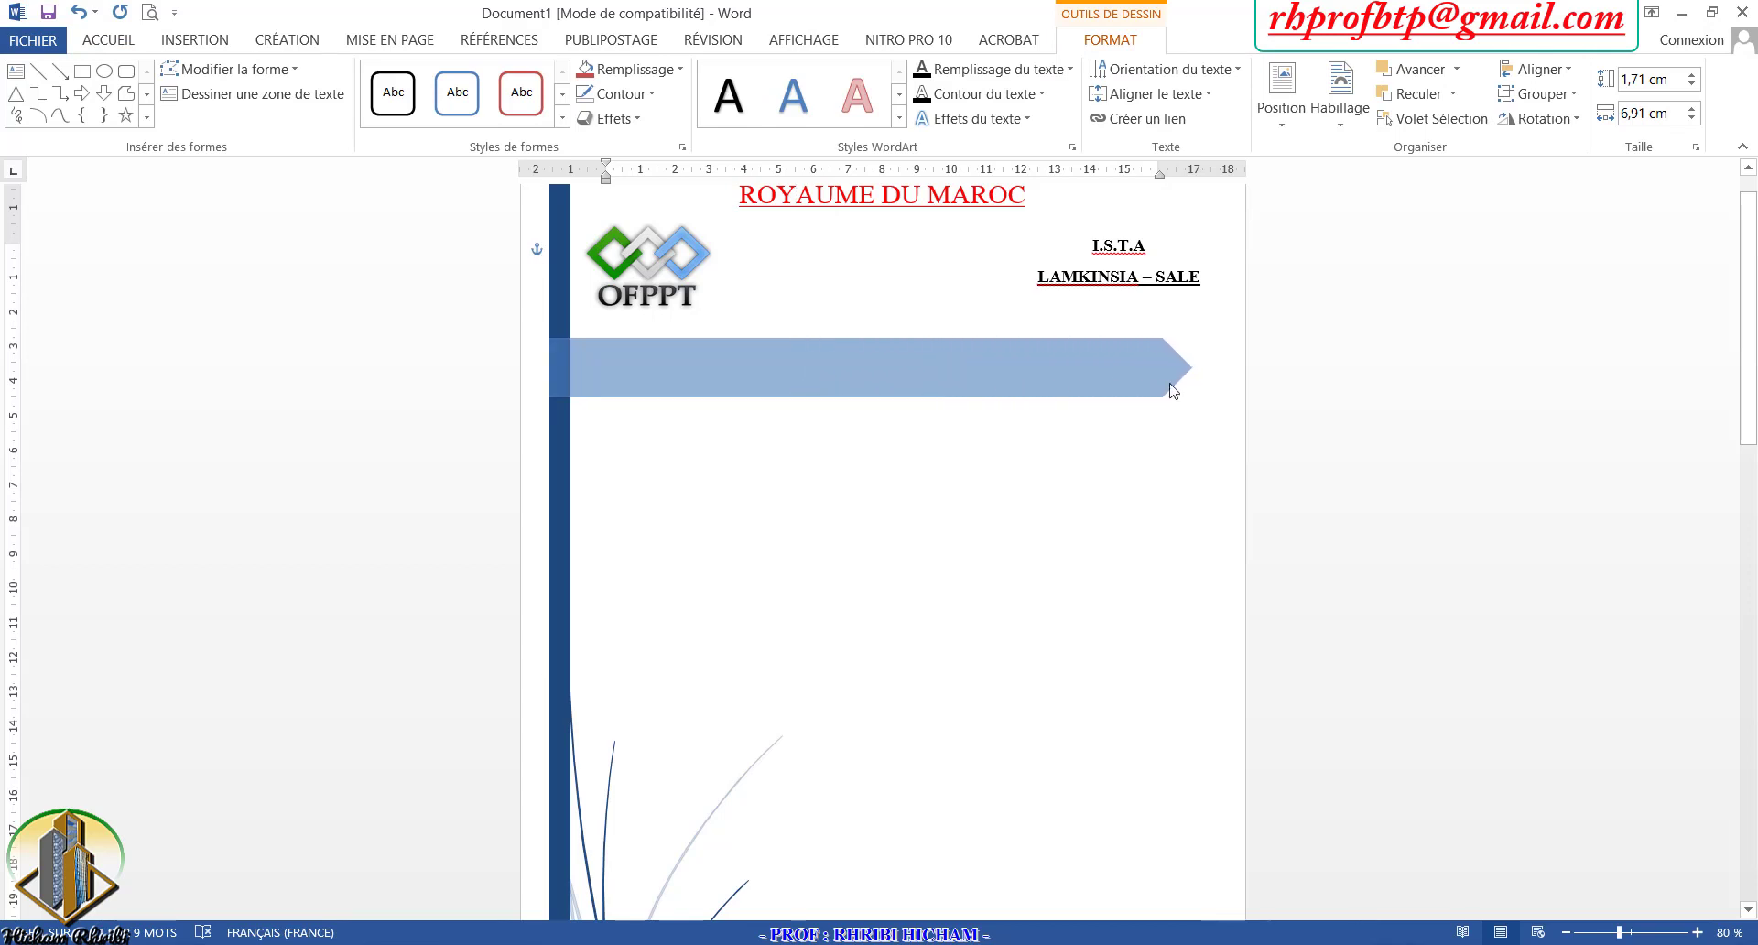
drag(1141, 384, 1190, 384)
click(989, 399)
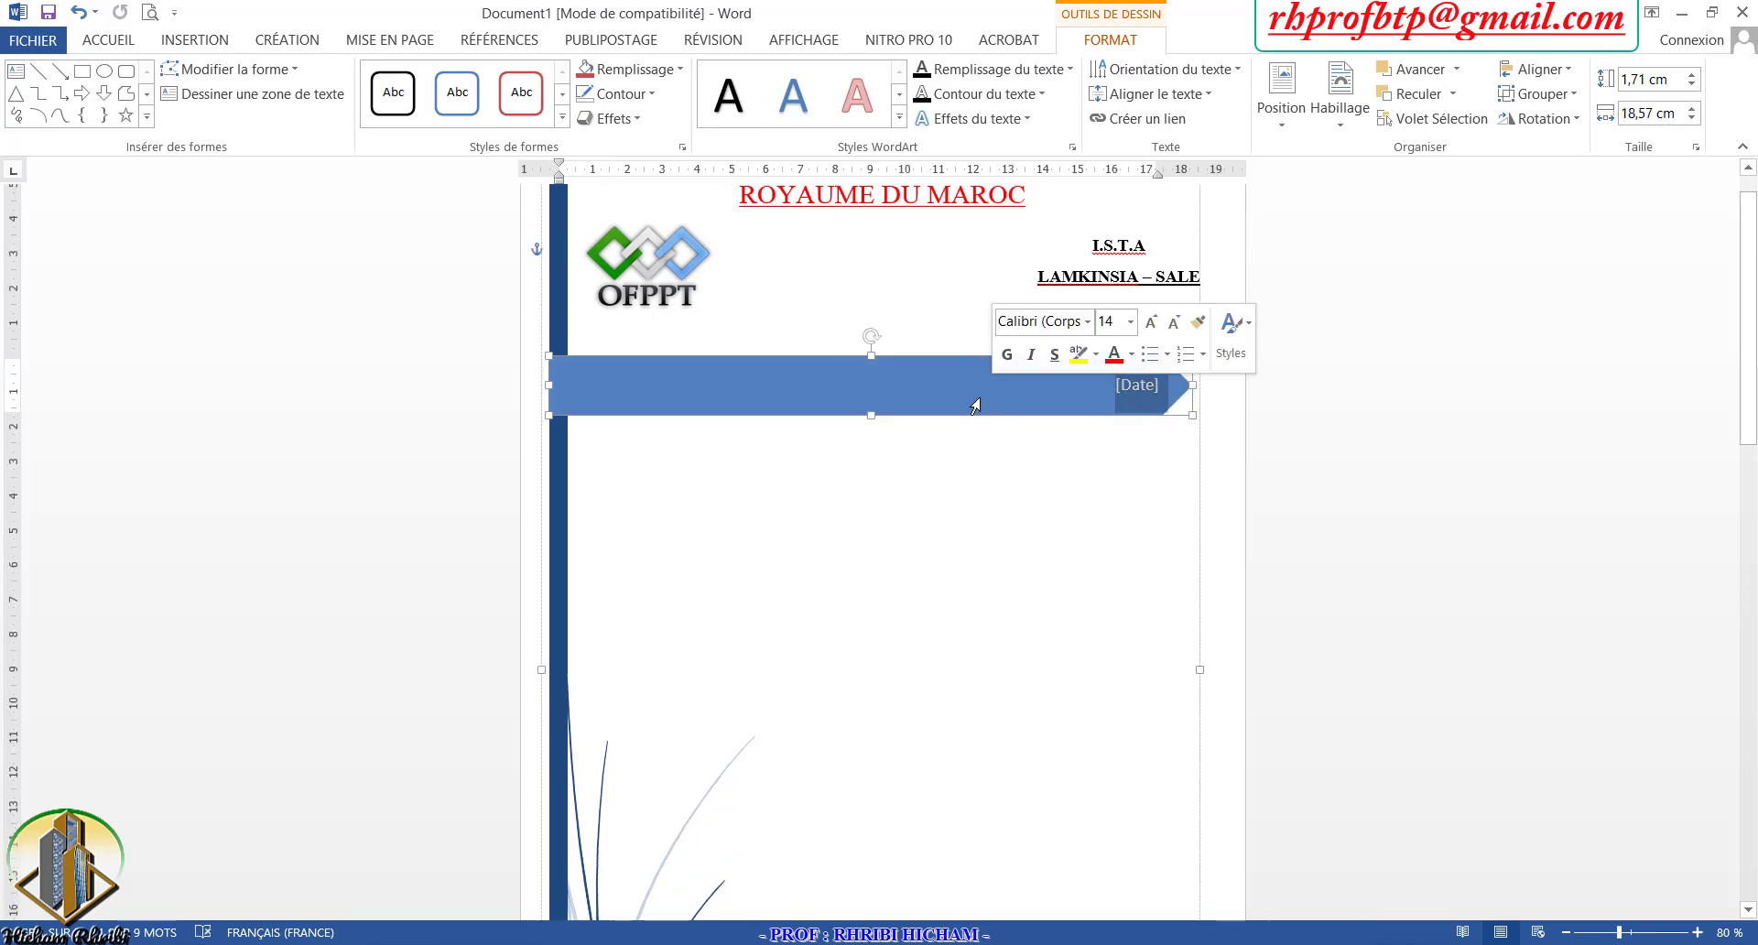
Step: Paste RAPPORT DE PROJET DE FIN DE FORMATION into the banner, leaving it non-italic
text(RAPPORT DE PROJET DE FIN DE FORMATION)
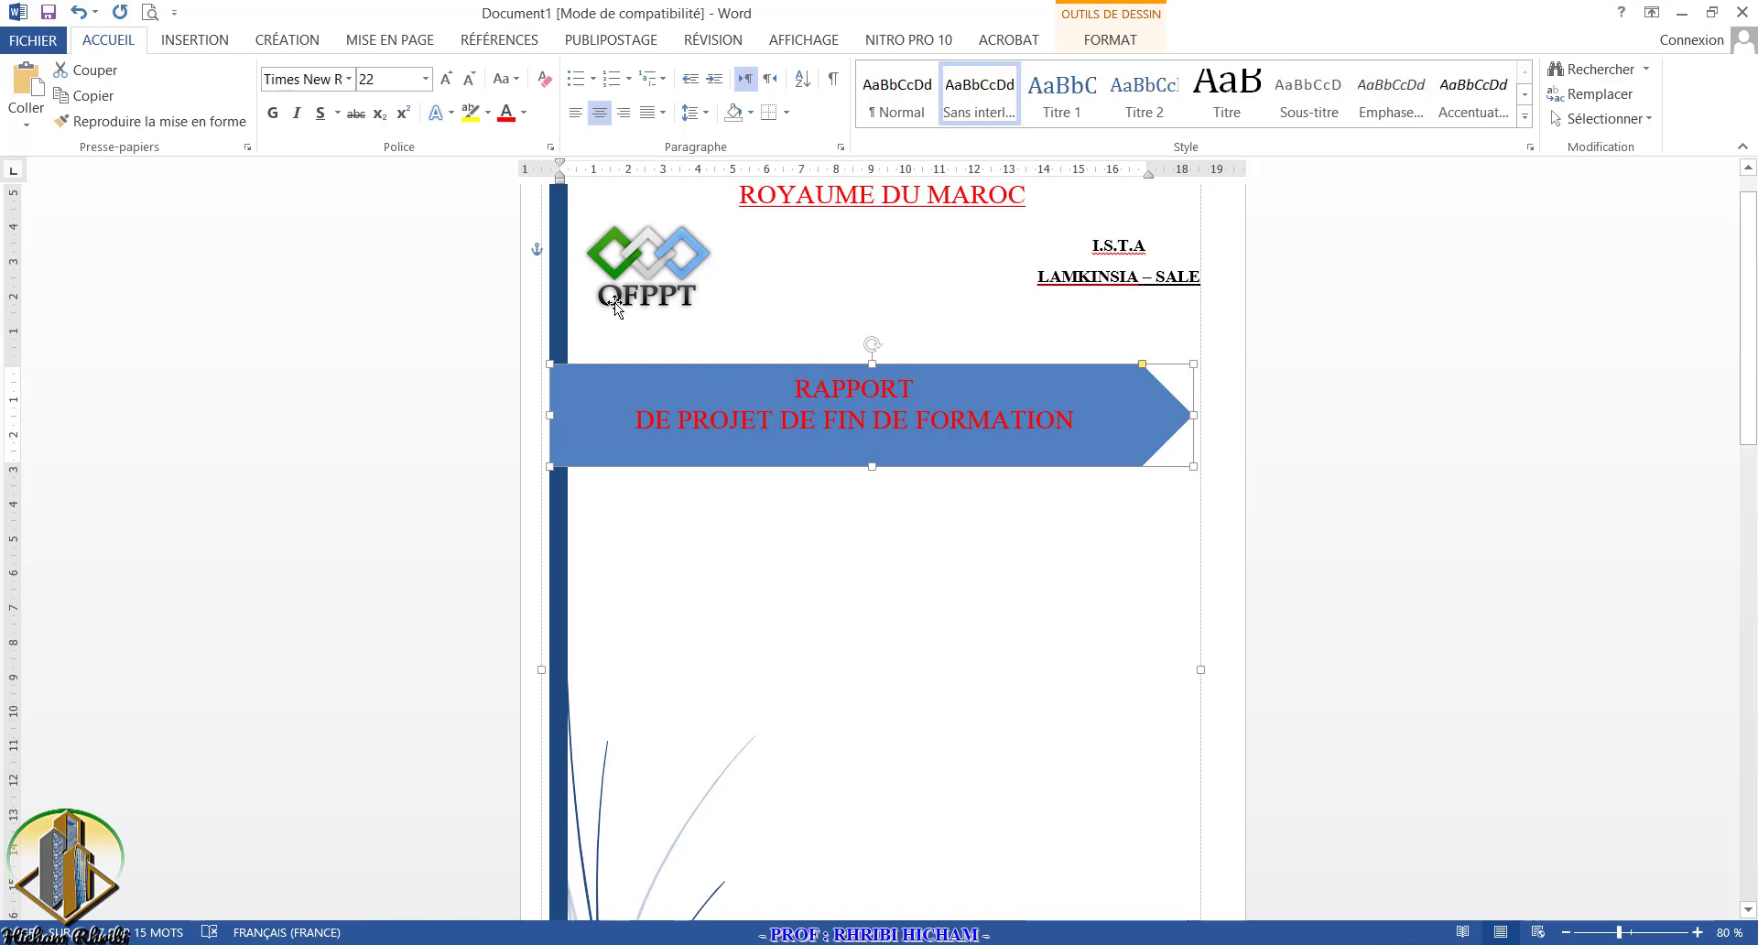
click(298, 113)
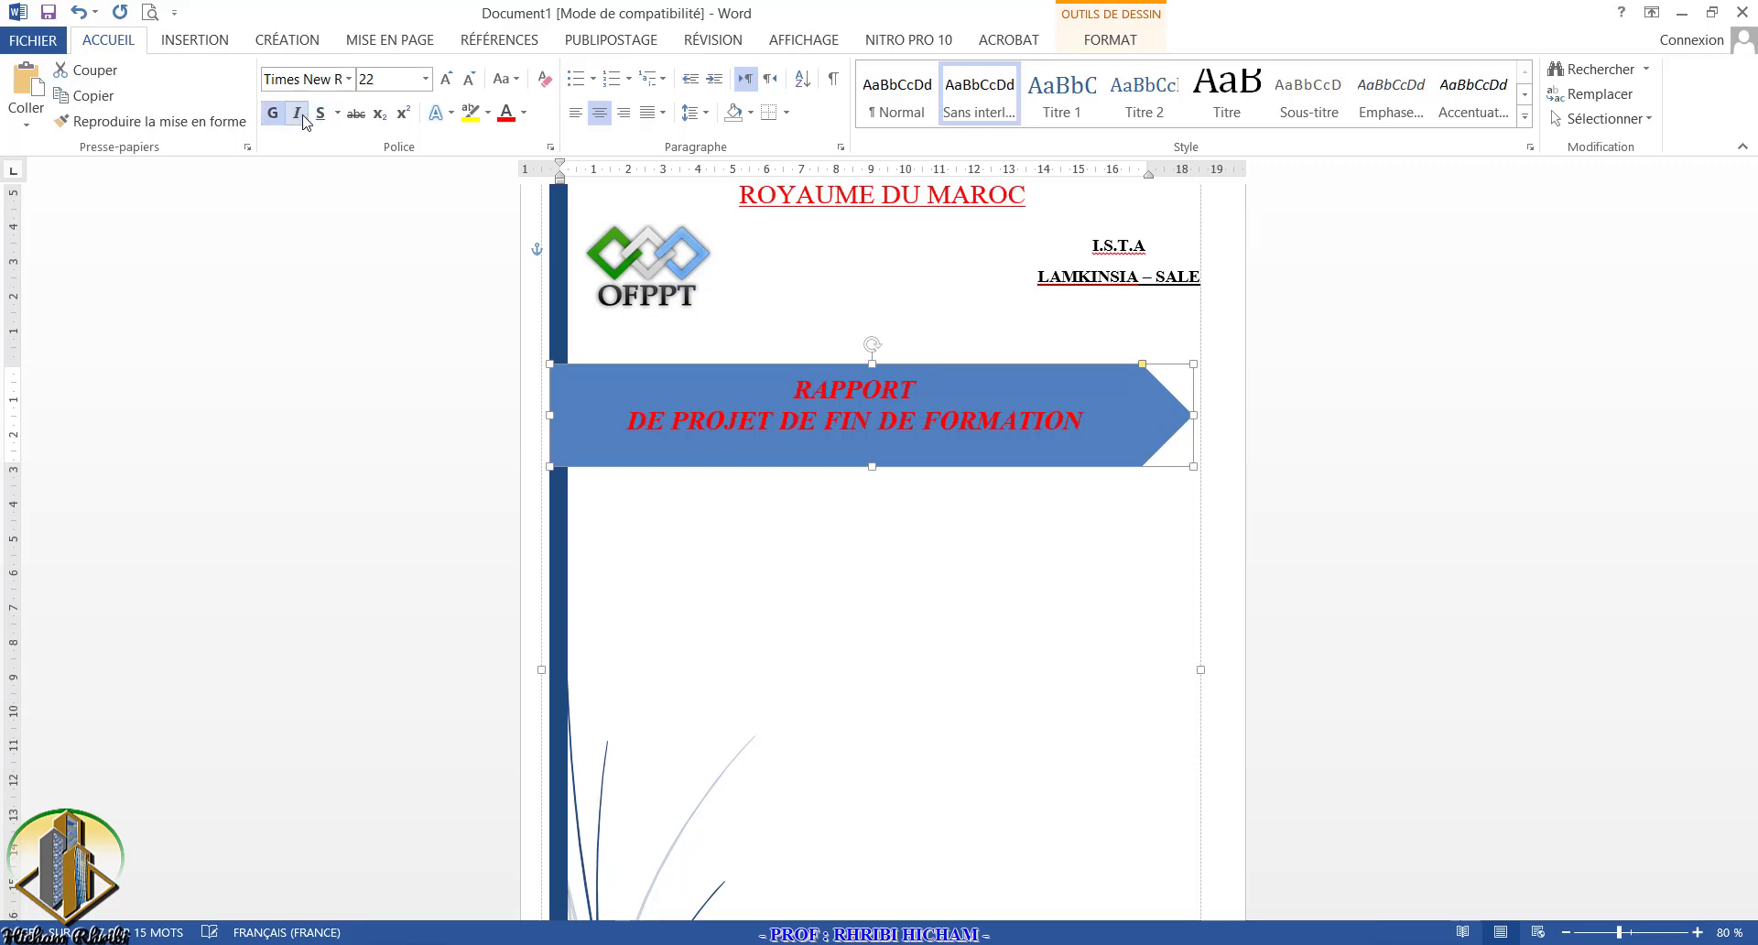
click(297, 114)
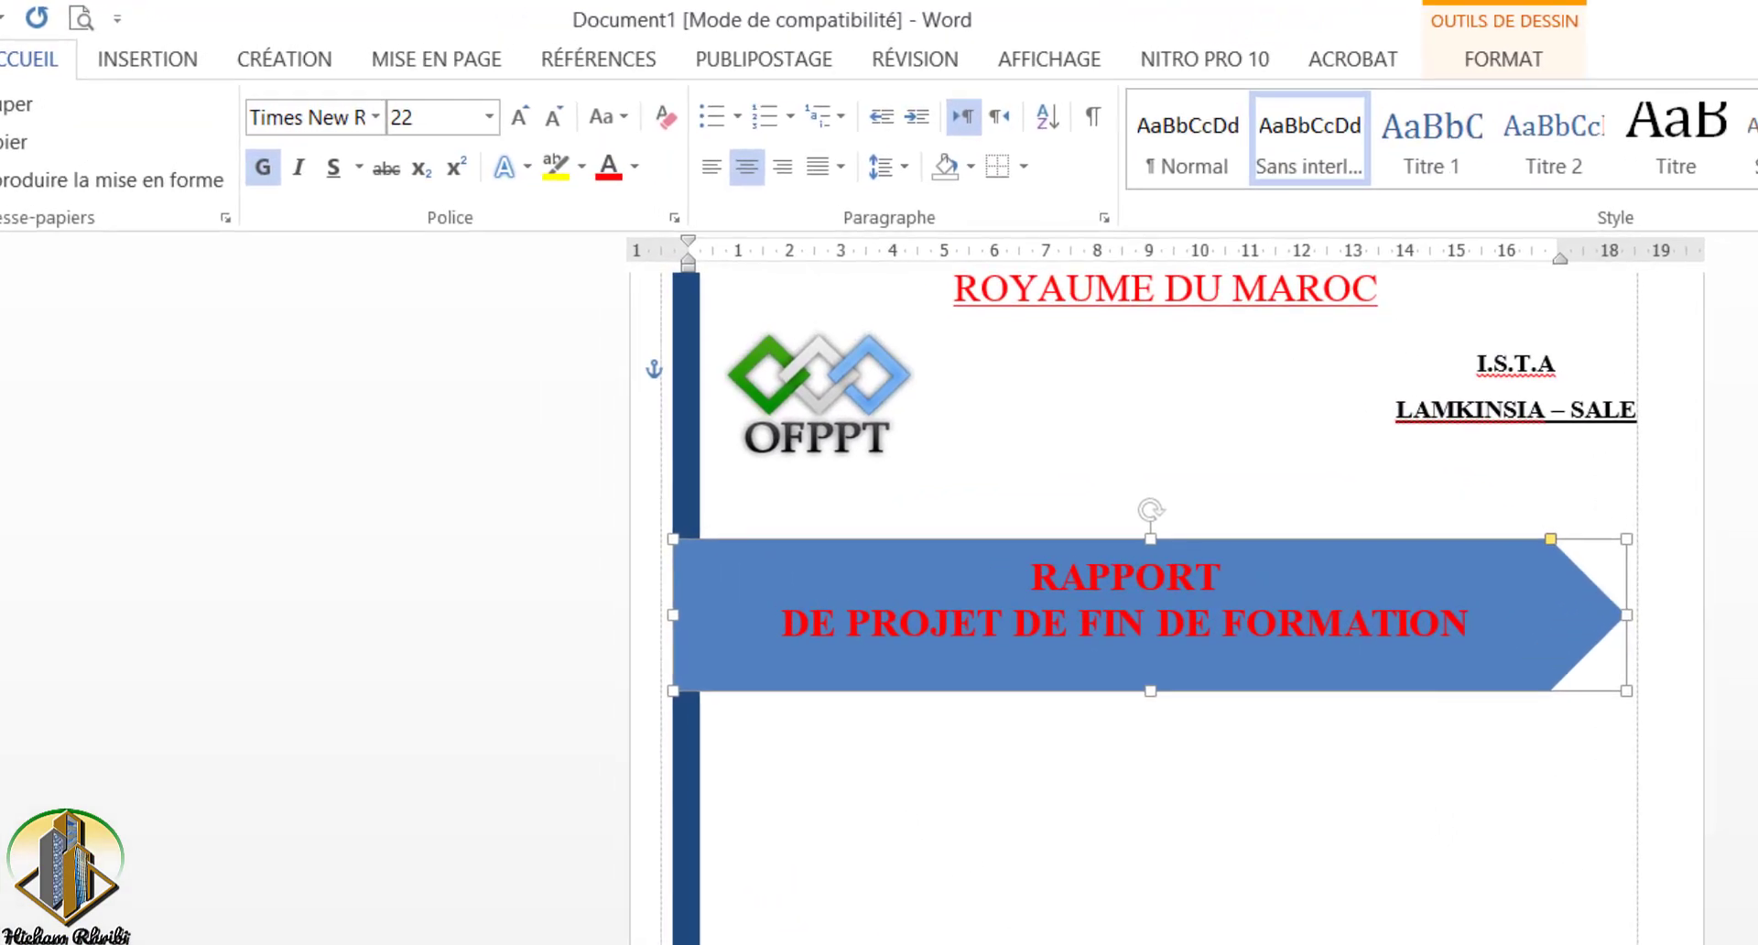
Step: Insert a simple text box and move it below the blue banner
click(1045, 725)
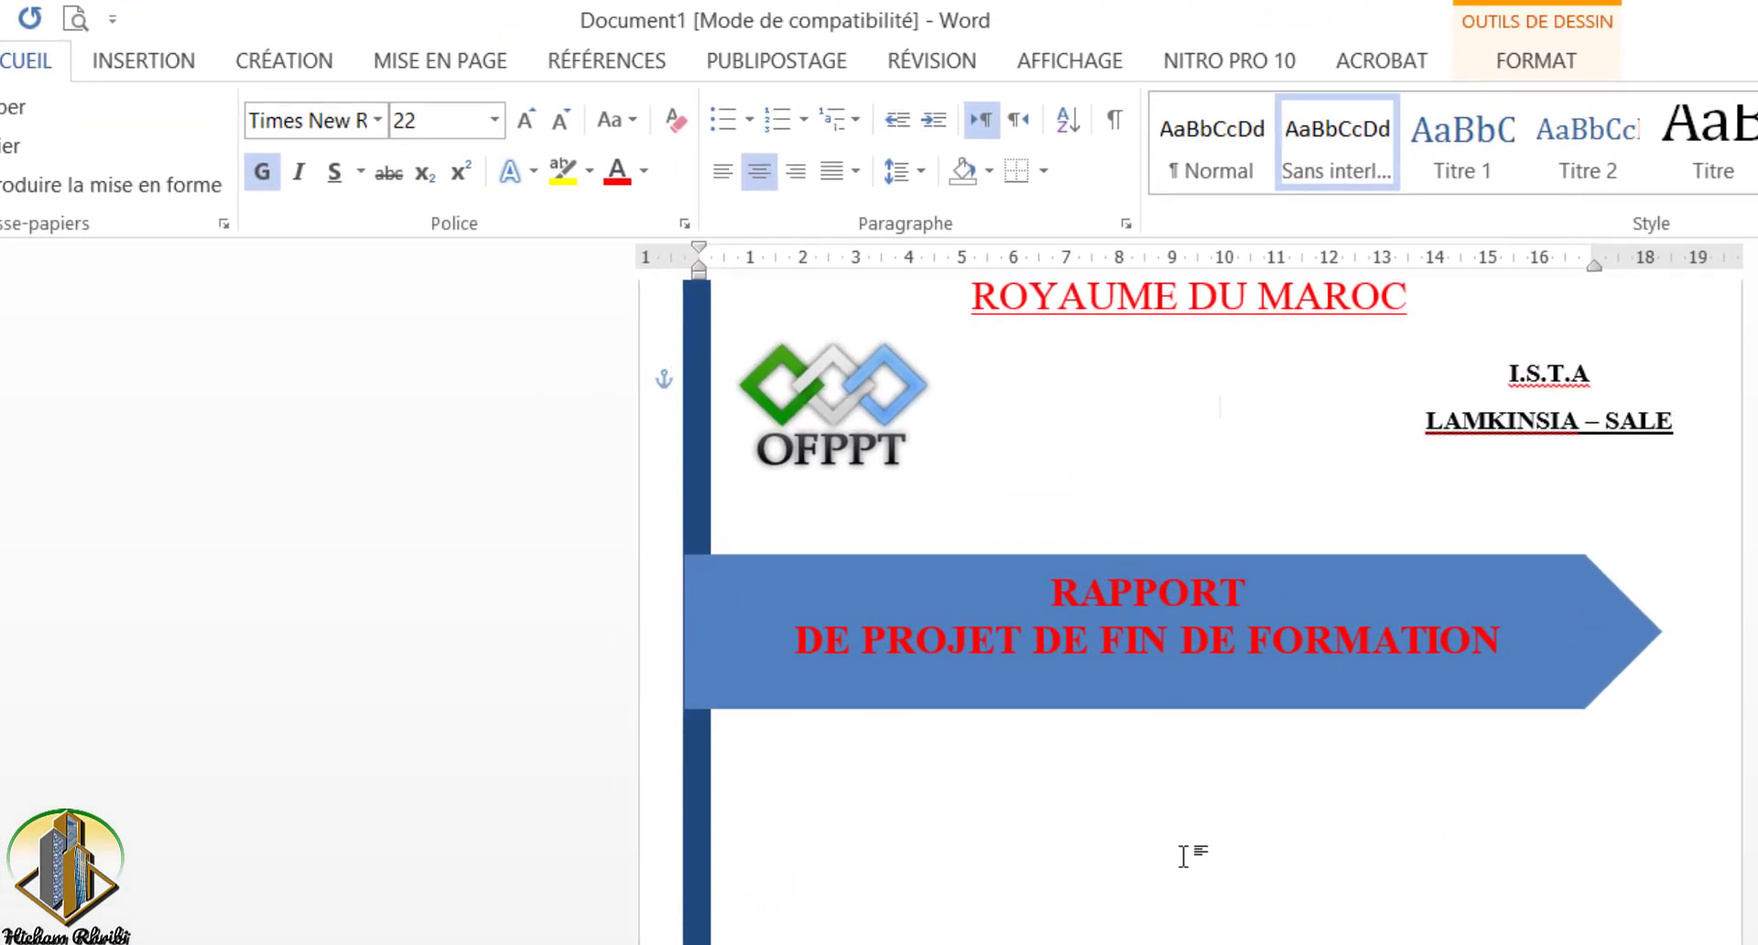
click(129, 61)
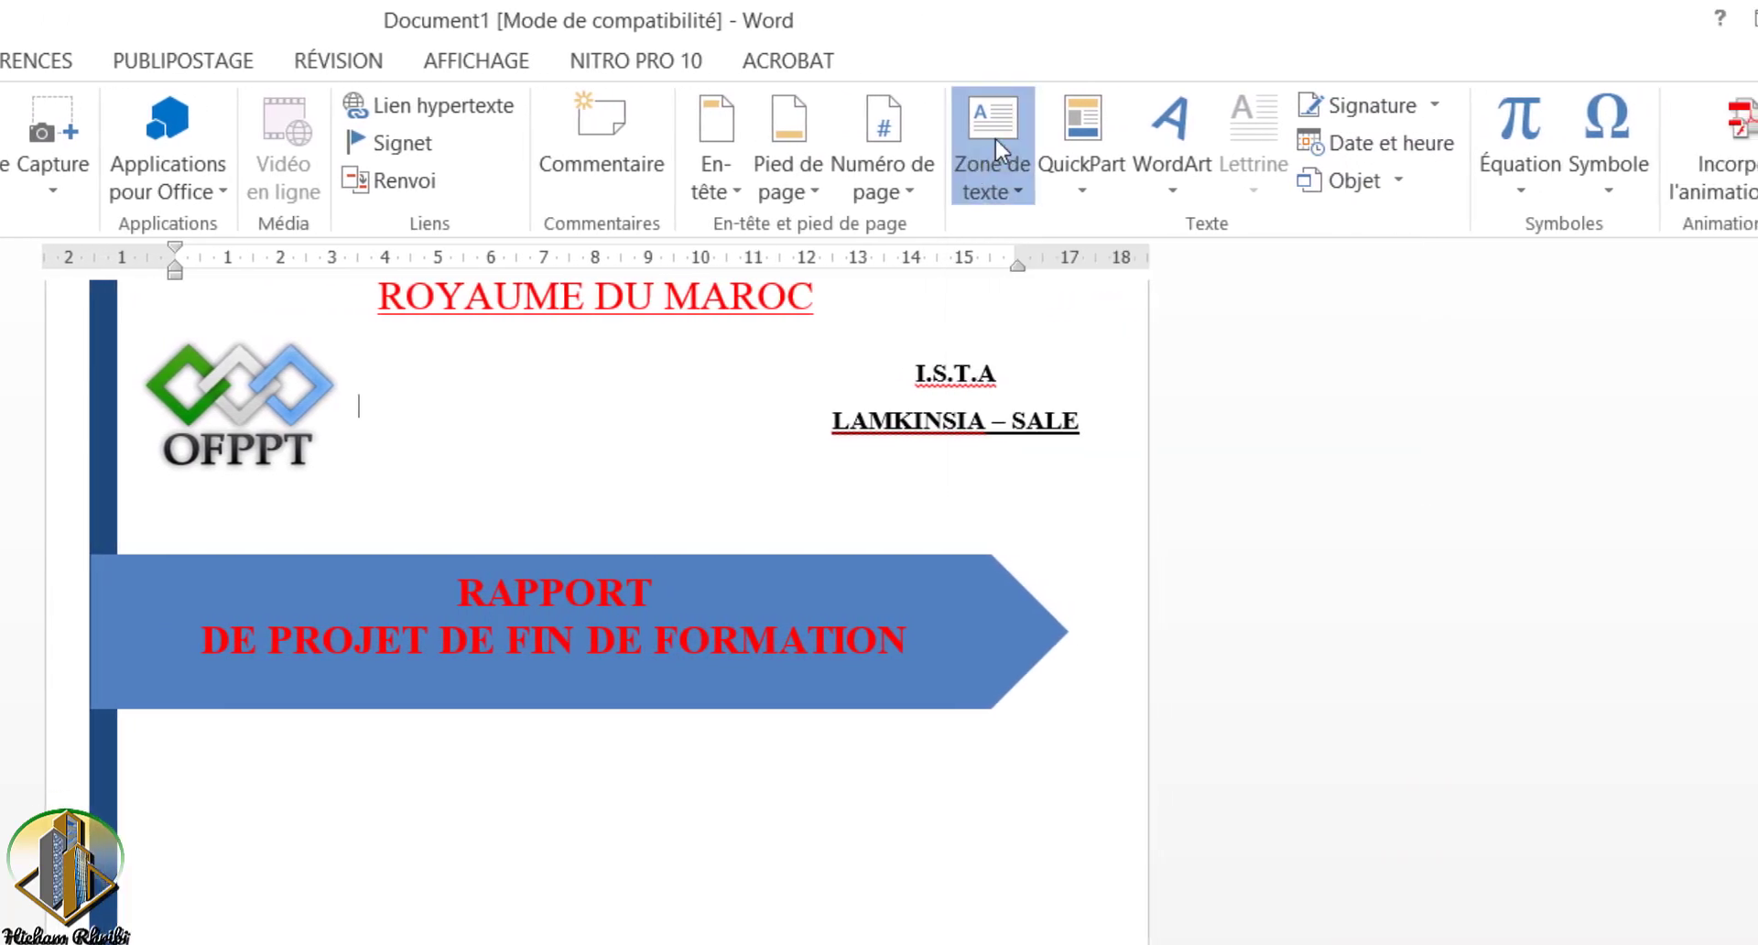
click(996, 139)
click(1153, 351)
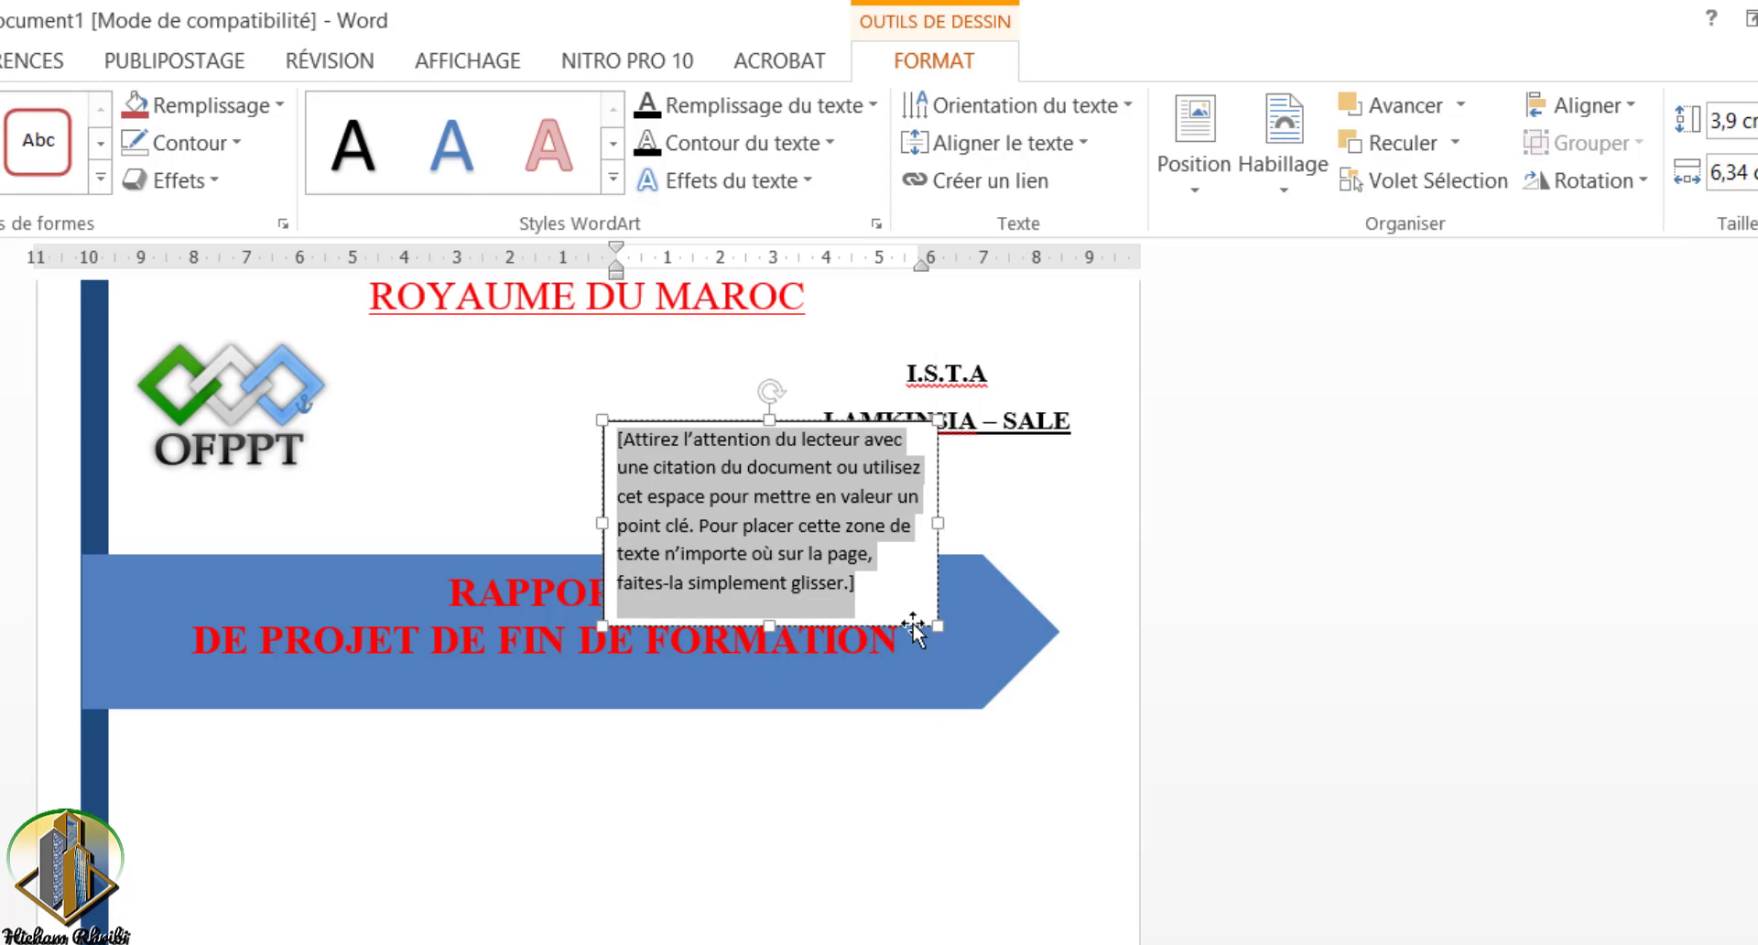
mouse_move(914, 628)
mouse_down()
mouse_move(711, 934)
mouse_move(743, 912)
mouse_up()
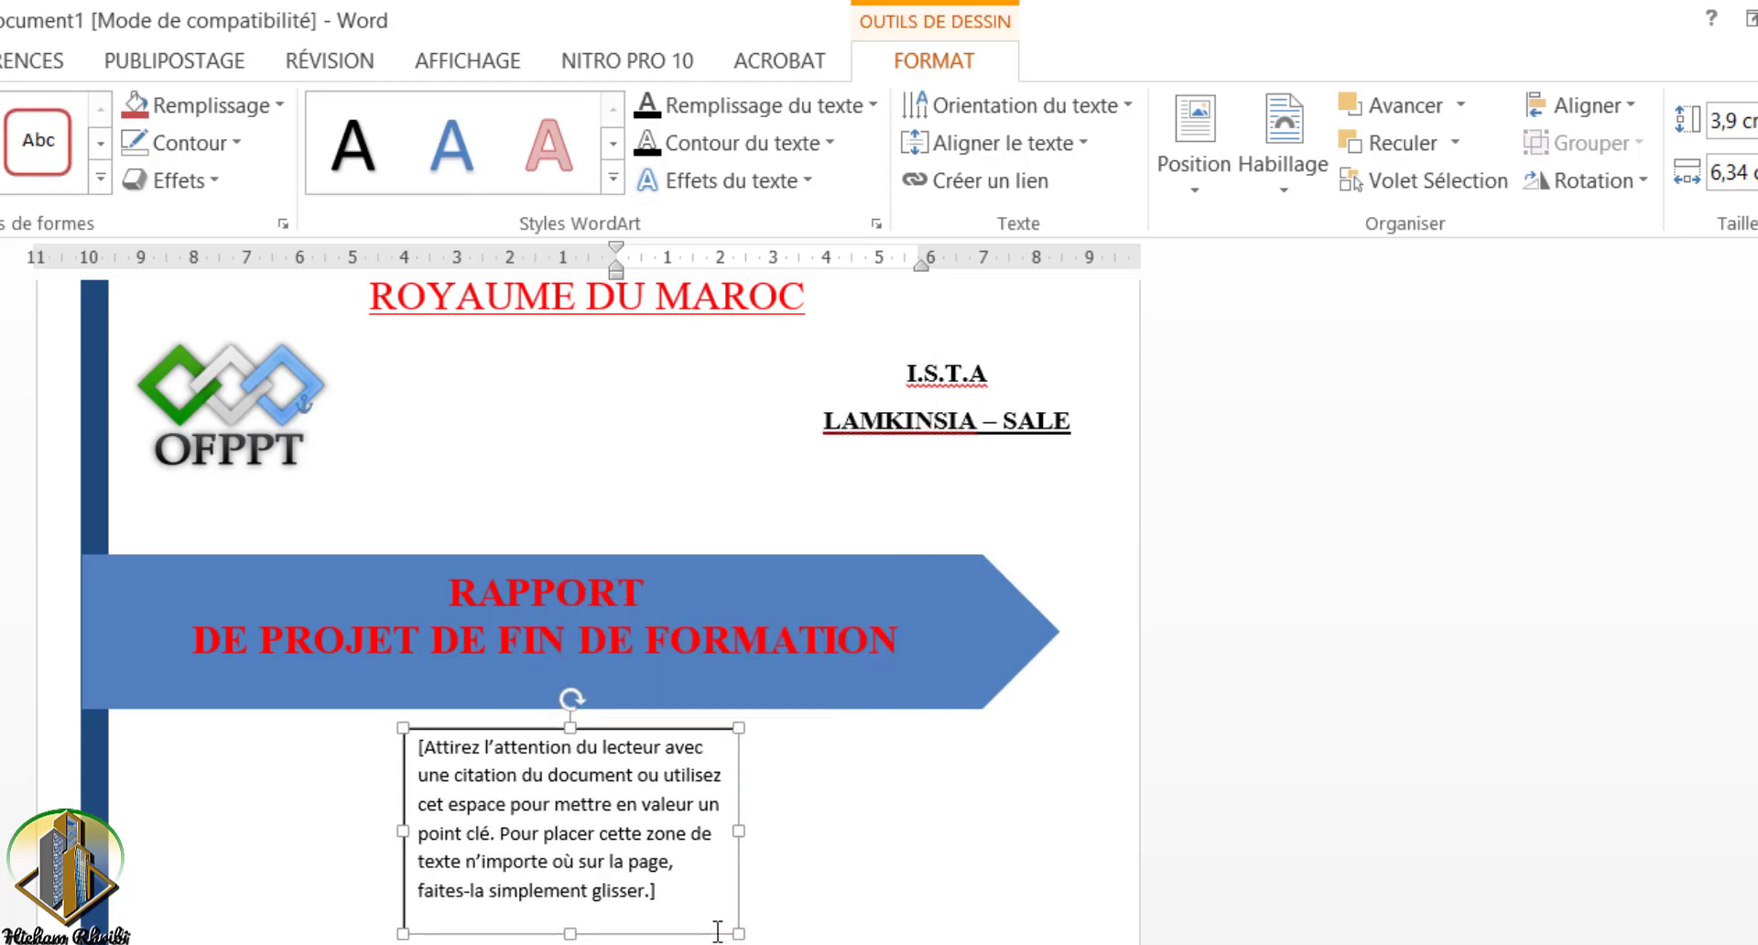
Step: Paste the red phrase 'pour obtenir le diplôme de' into the box and widen it on both sides
click(622, 879)
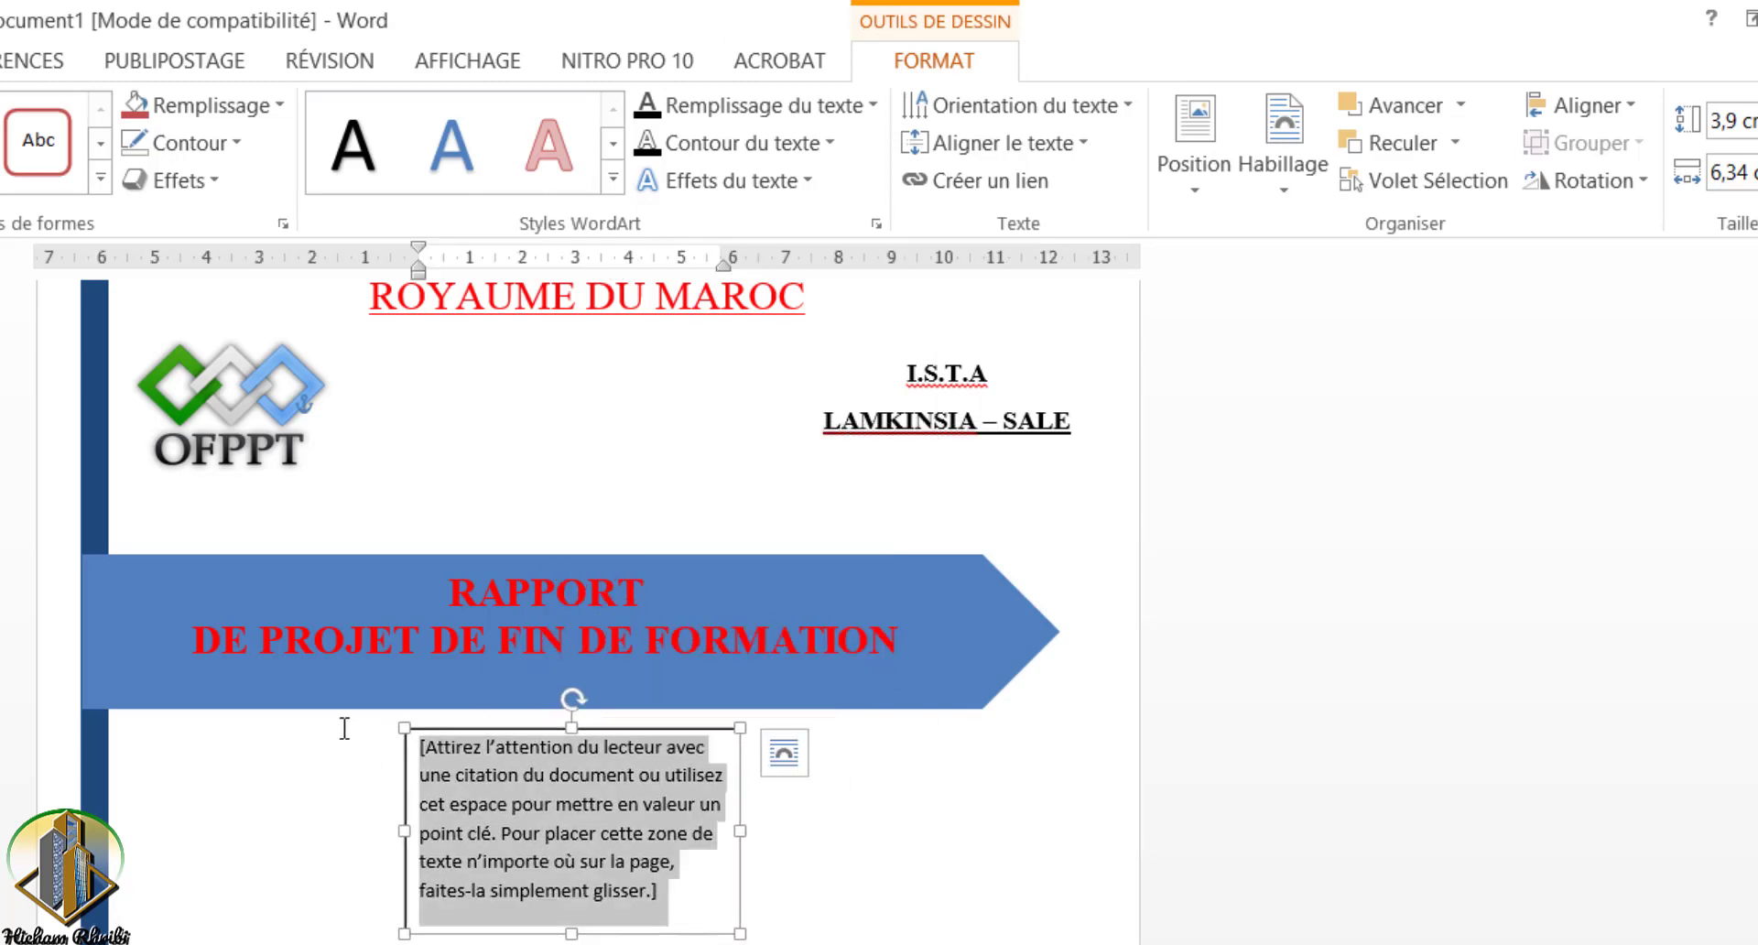
right_click(482, 793)
click(554, 936)
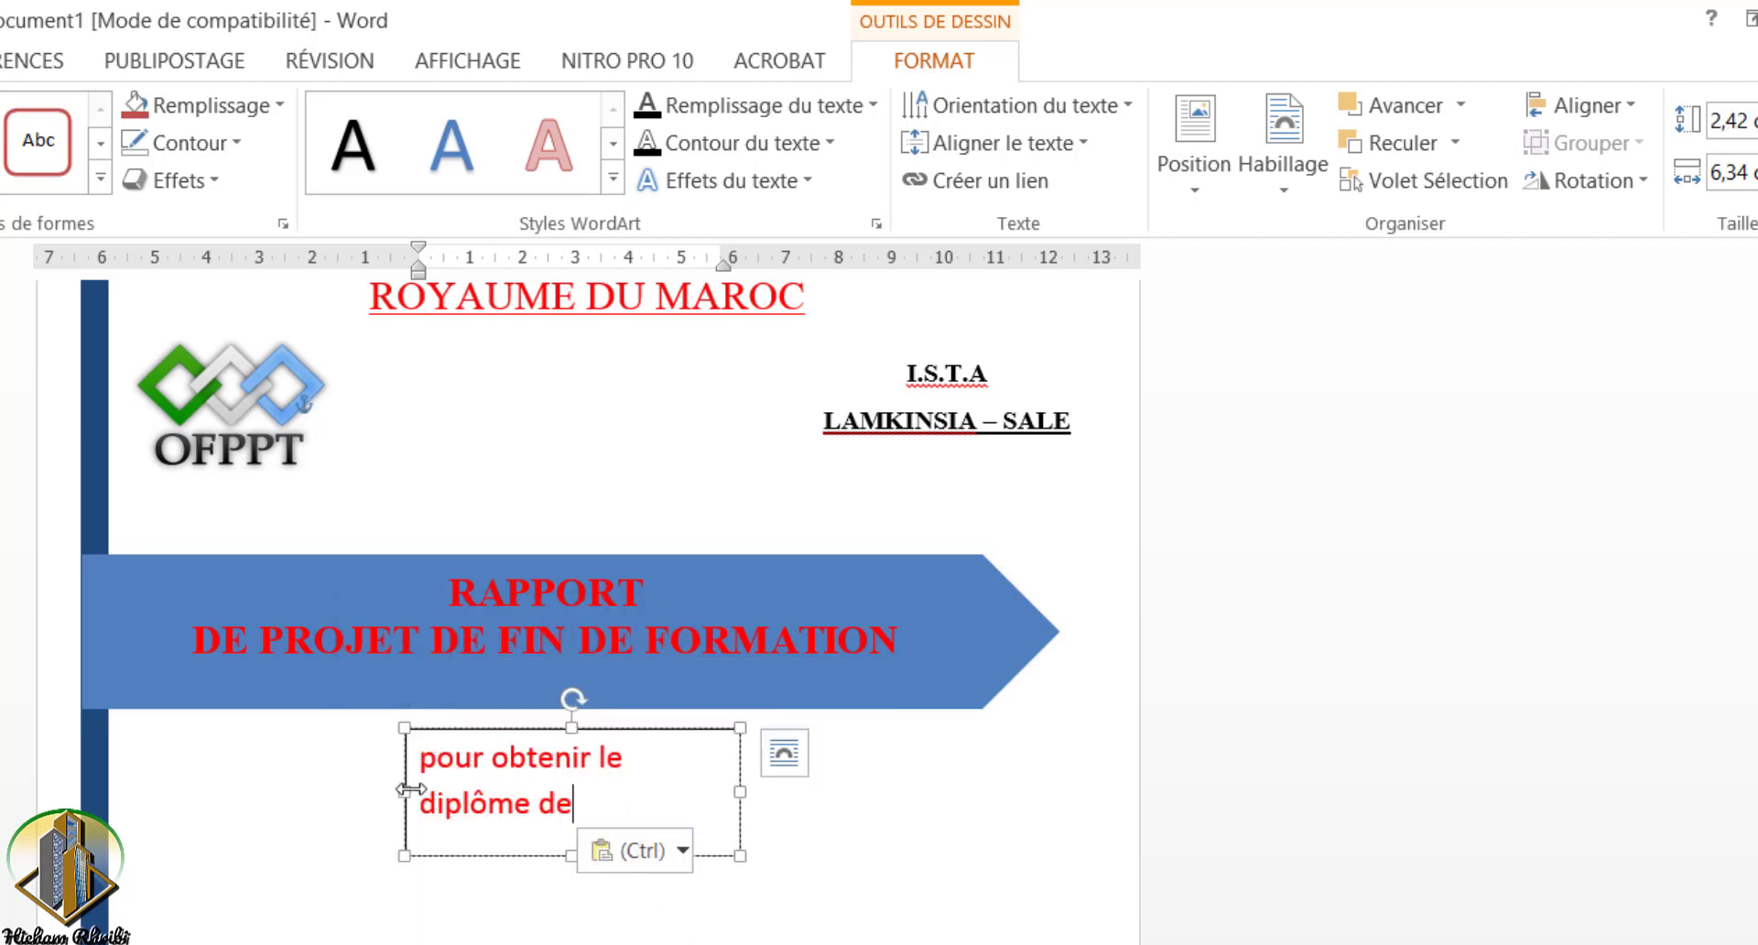
drag(404, 791, 195, 793)
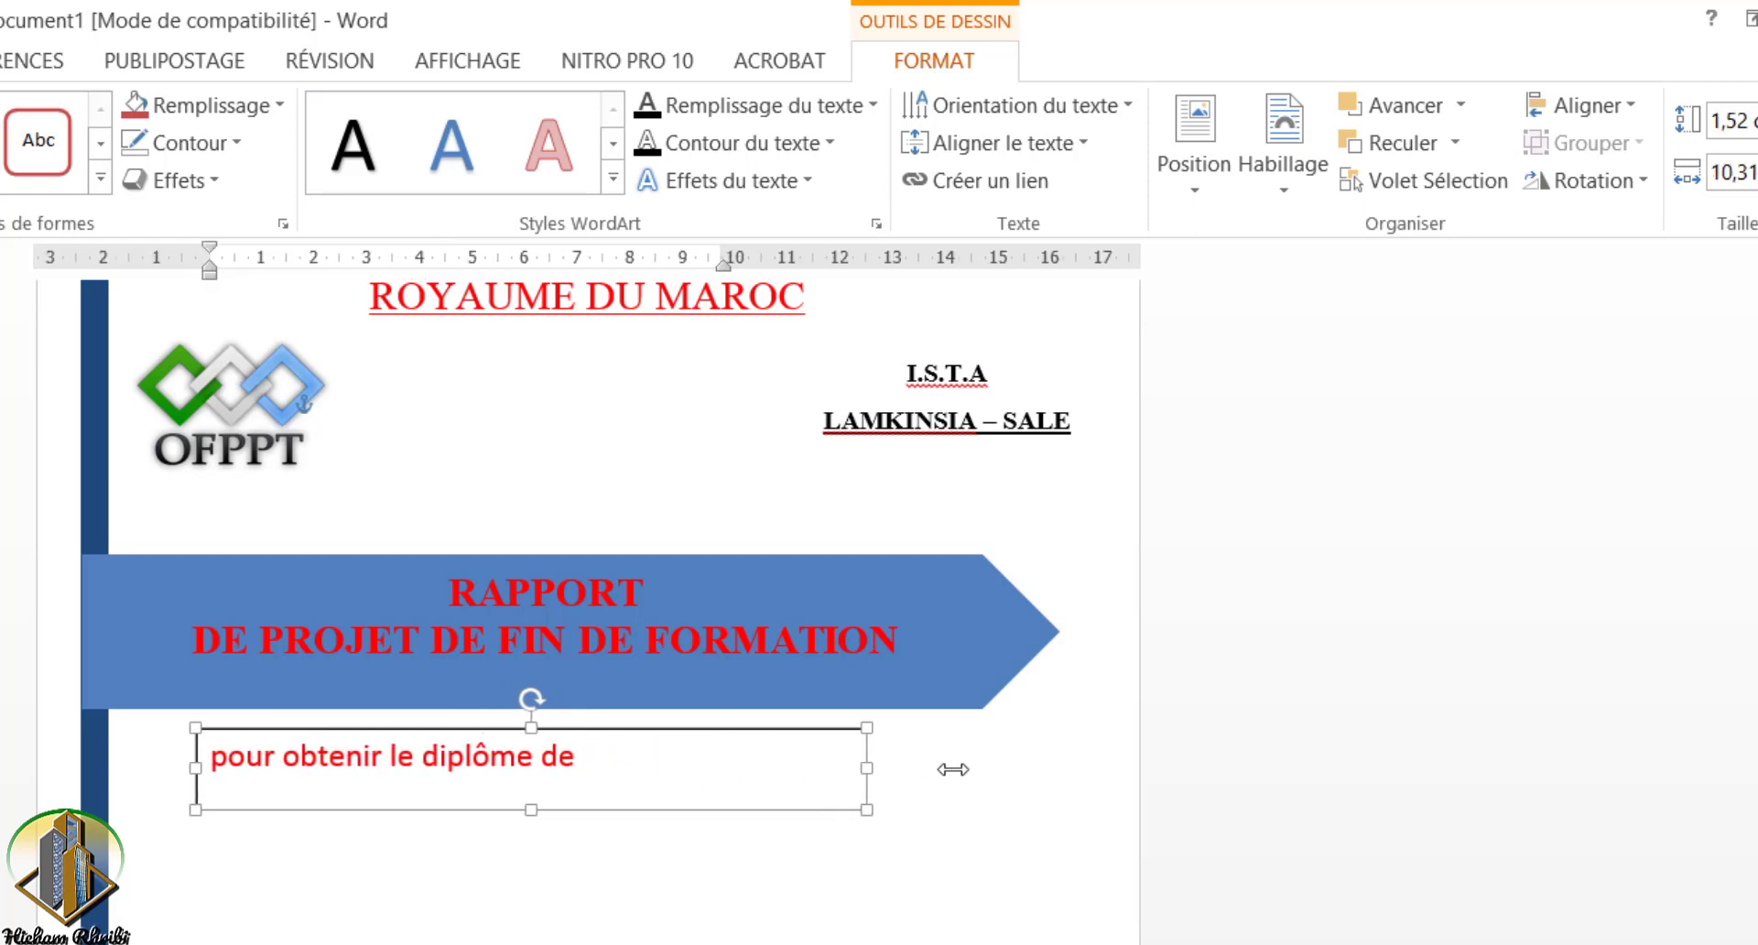
drag(763, 769, 973, 769)
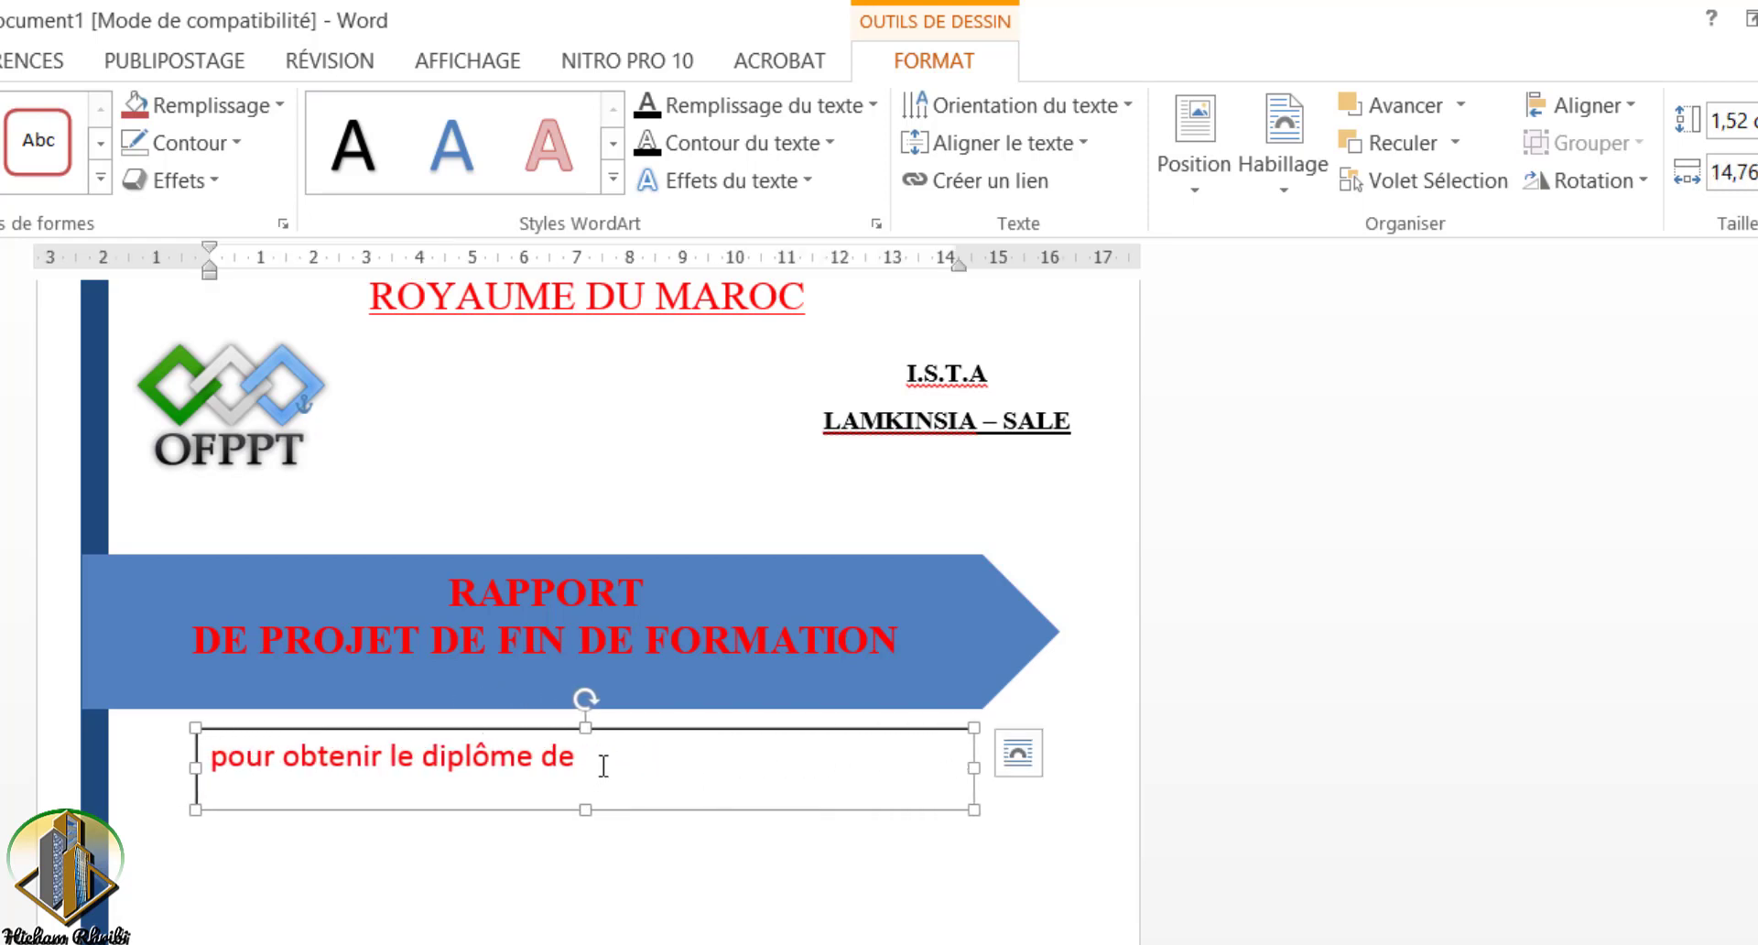
drag(603, 765, 284, 757)
click(237, 732)
Step: Set the text box phrase in Times New Roman and enlarge its font size
click(18, 61)
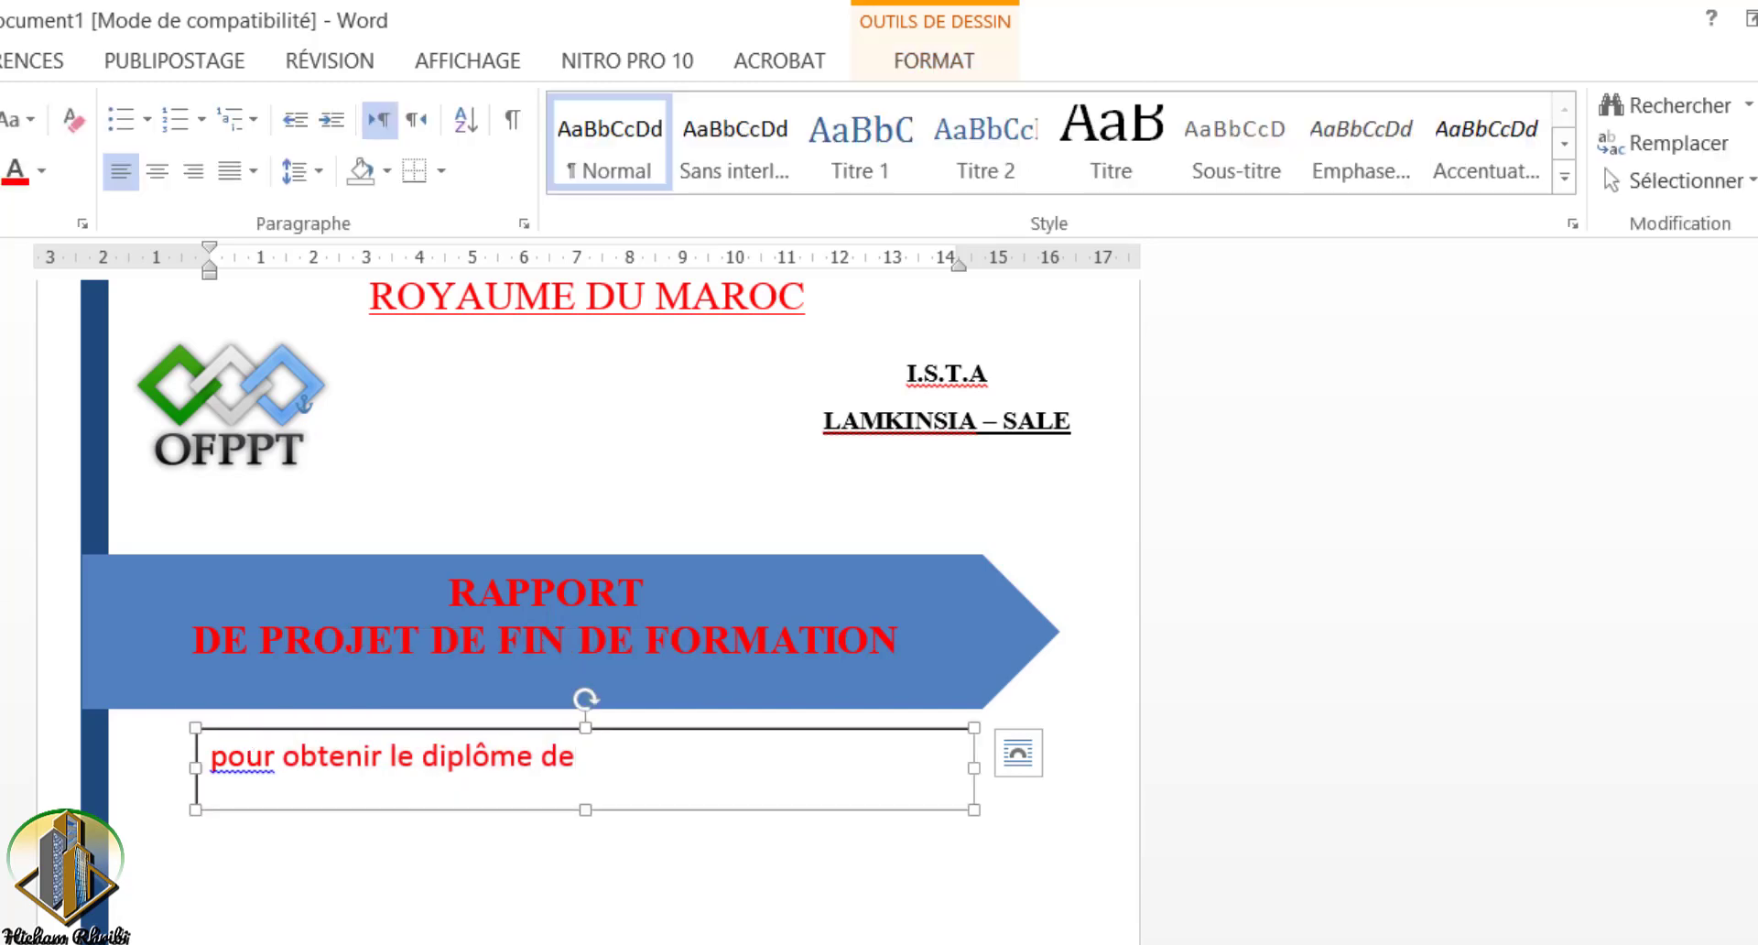
click(5, 119)
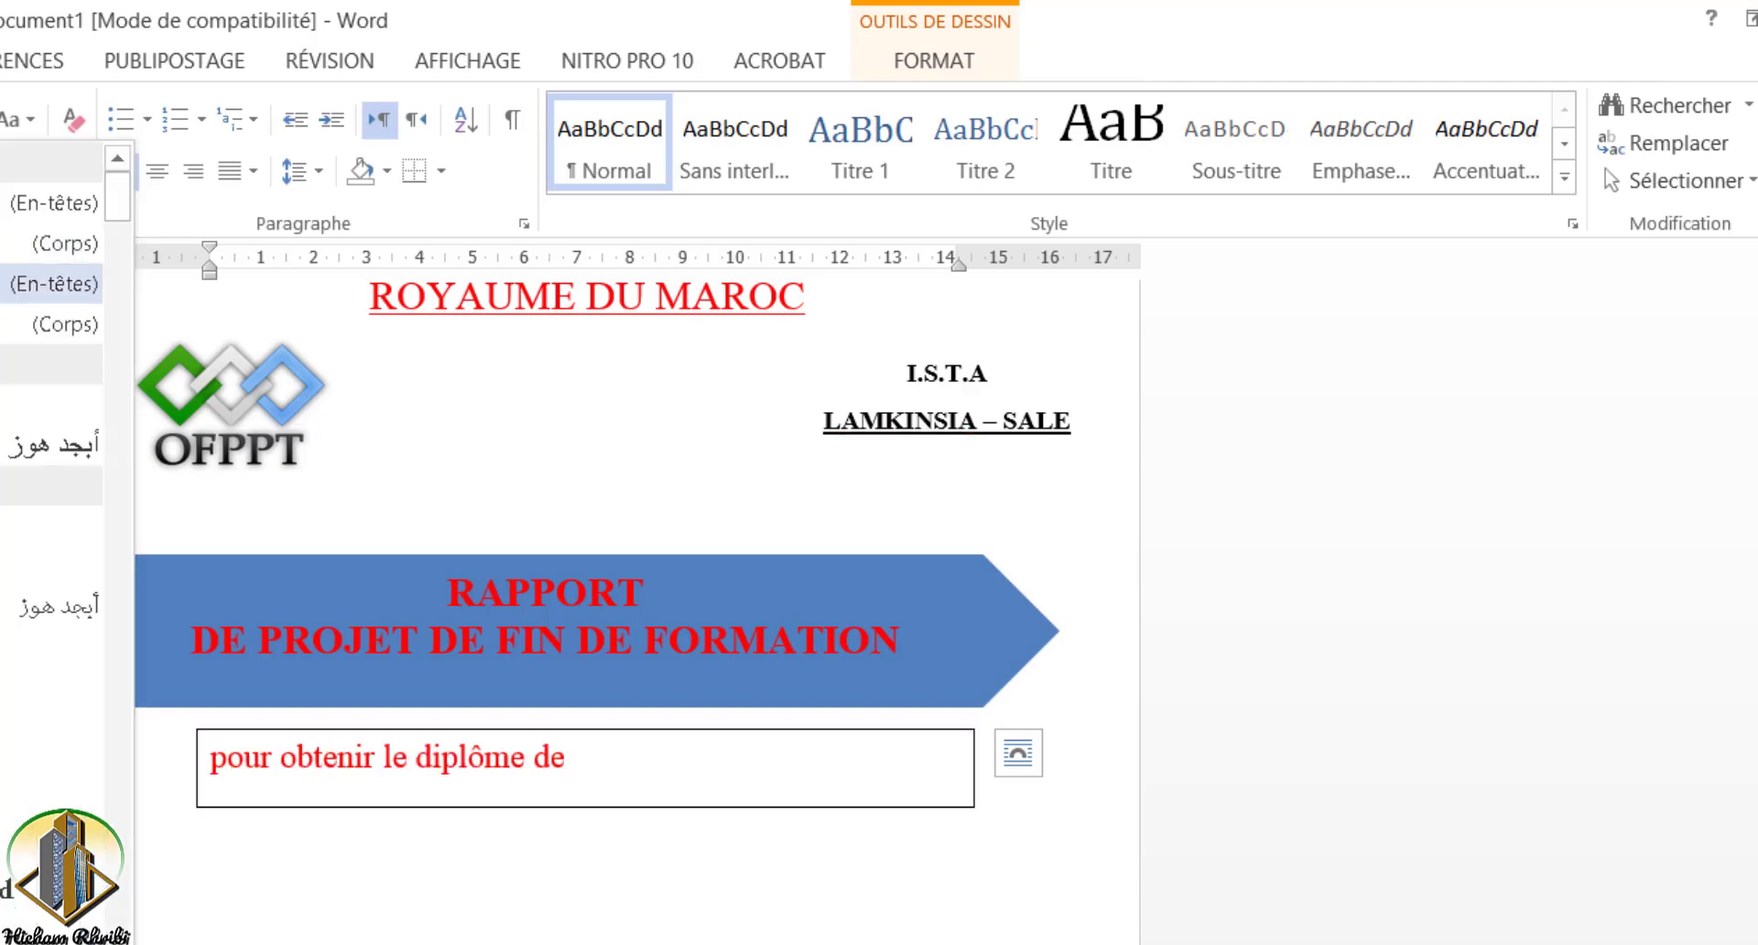
click(19, 286)
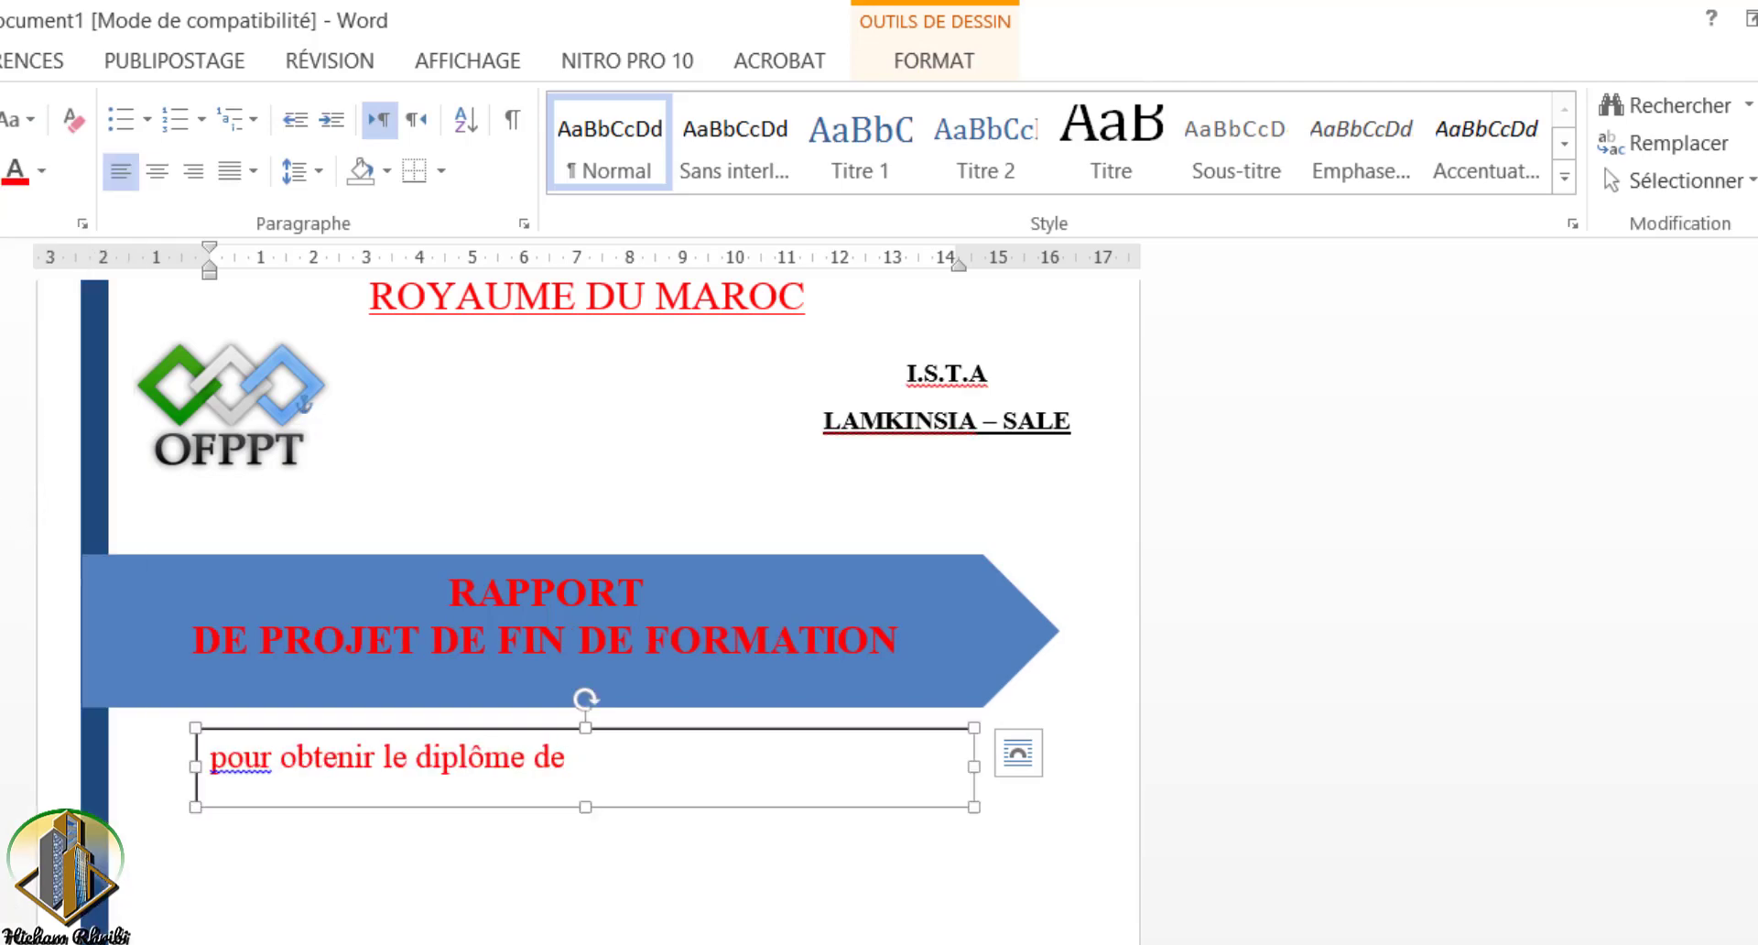
key(ctrl+bracketright)
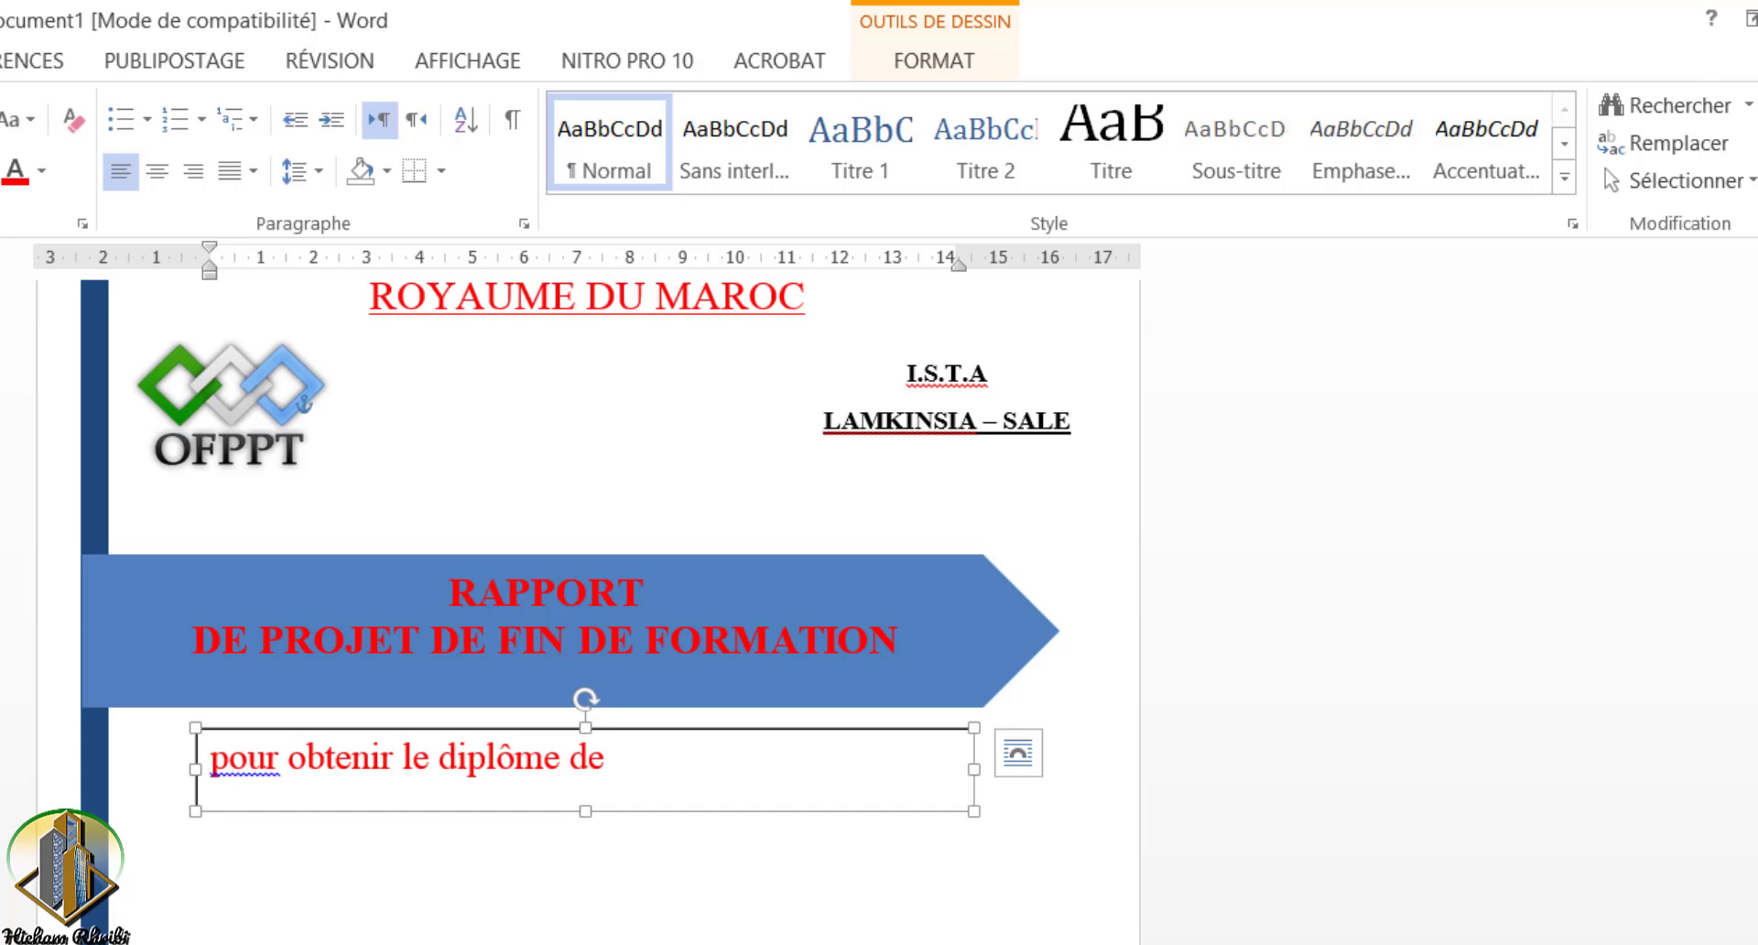
Step: Capitalise the first P, centre the phrase, and start a new line after 'de'
drag(226, 762, 211, 766)
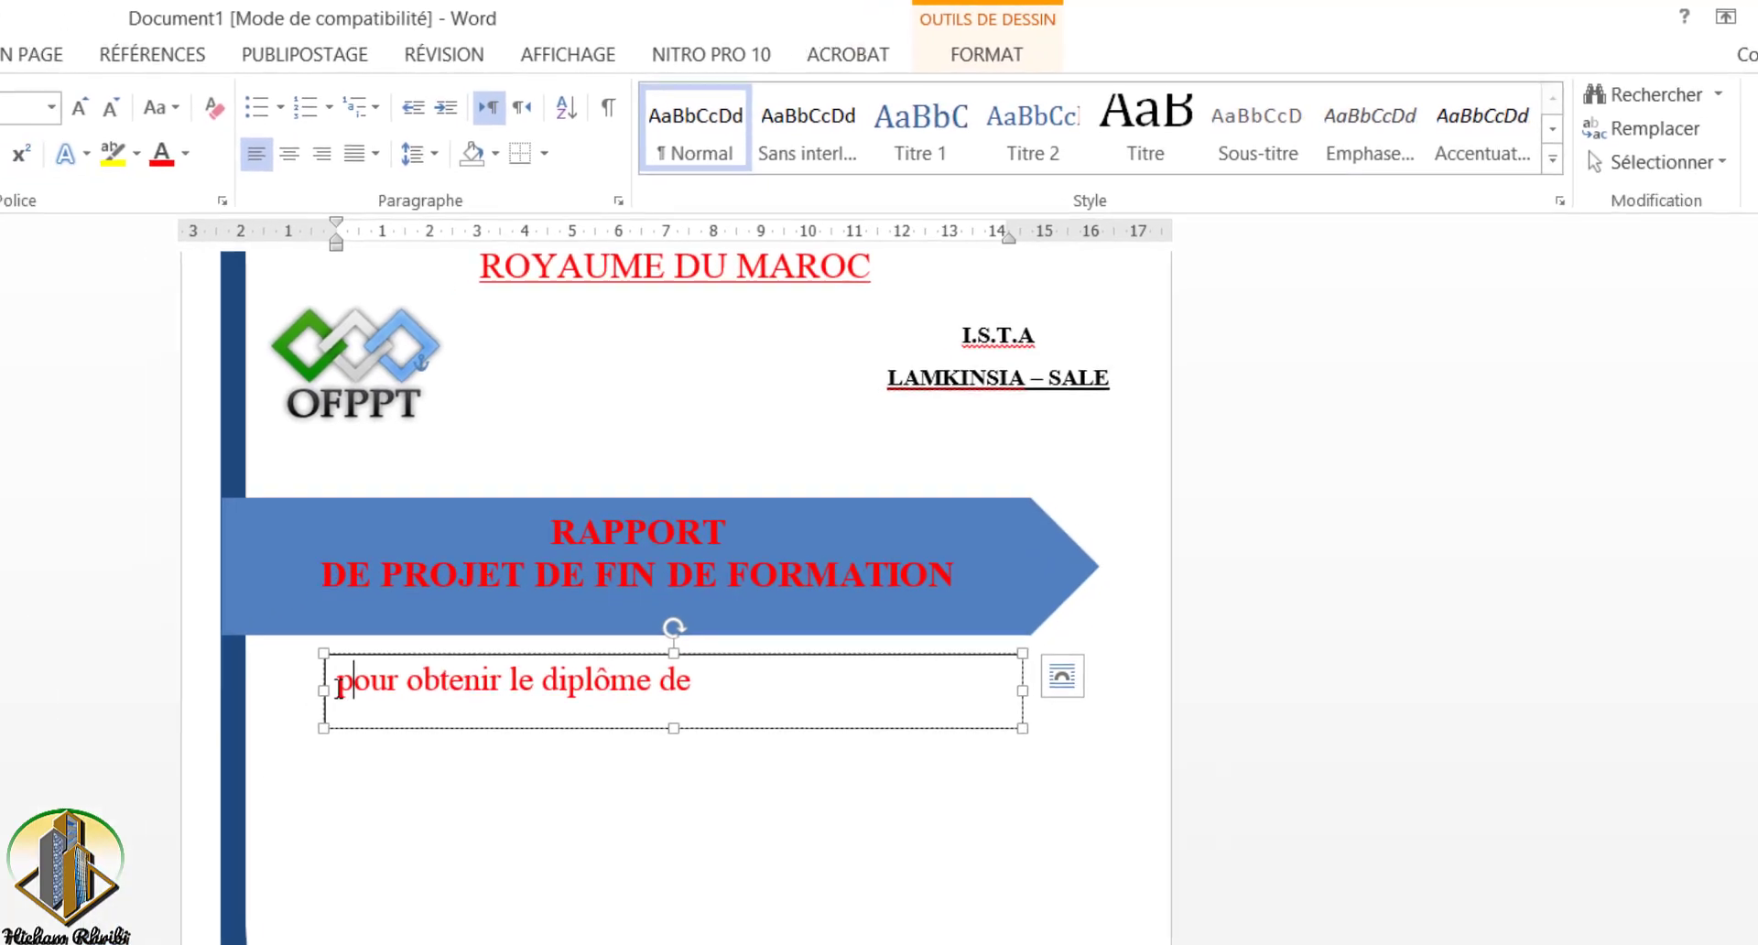
click(276, 728)
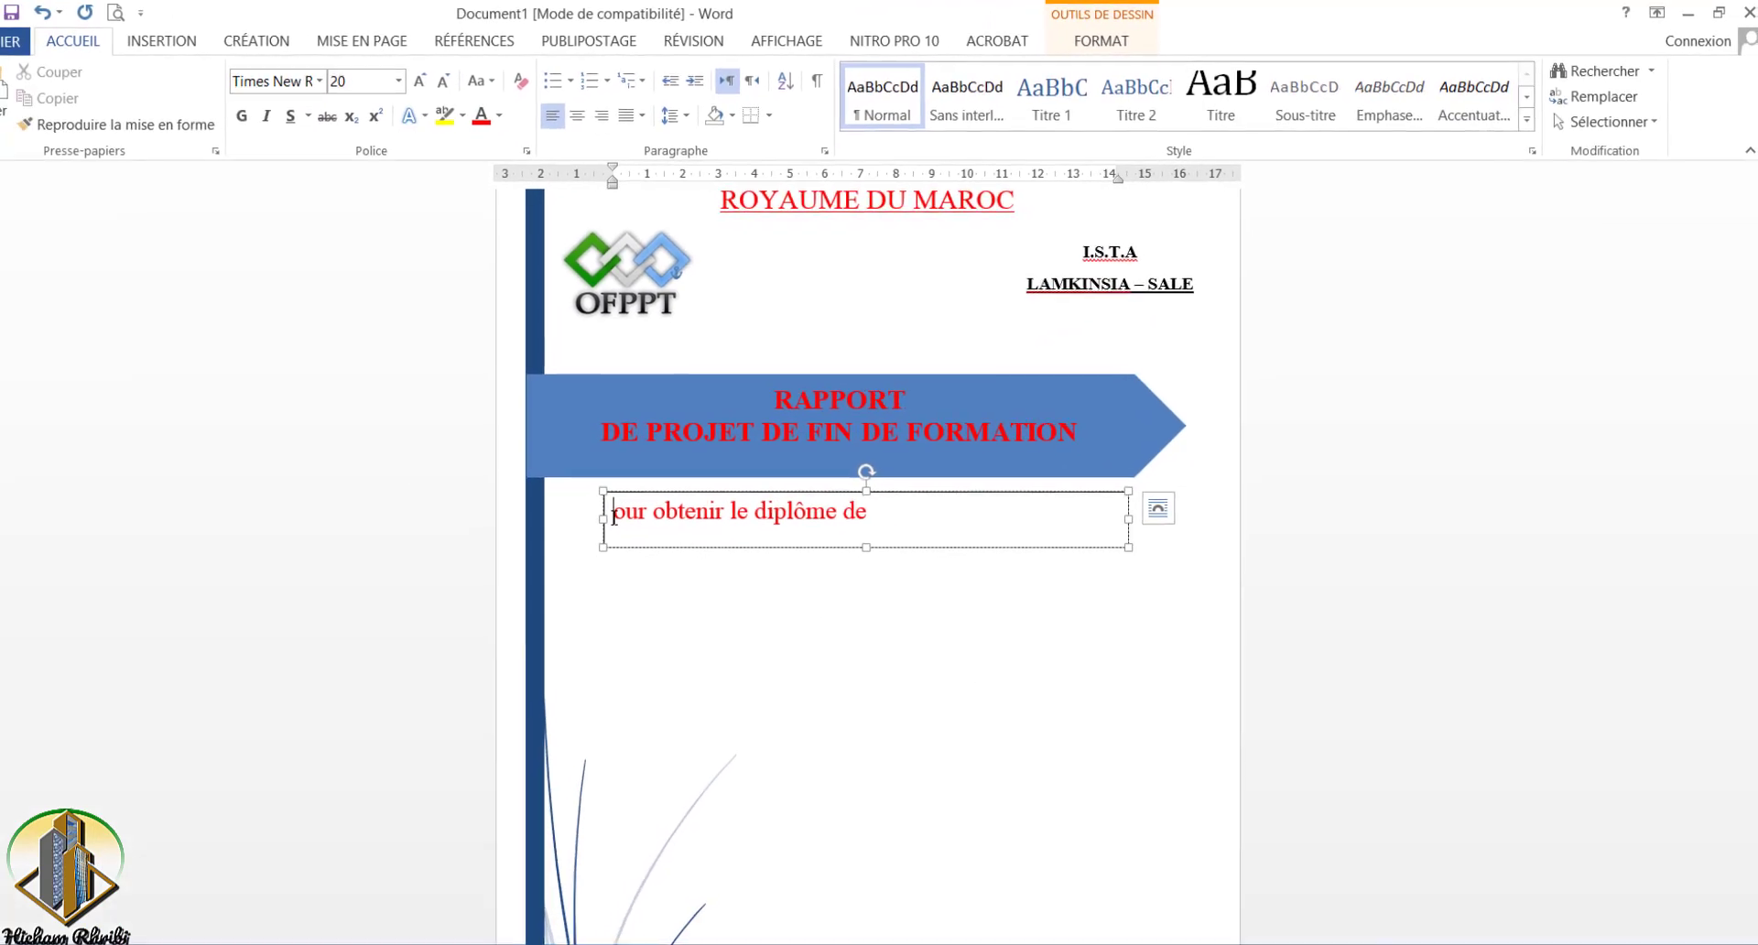
key(Delete)
text(P)
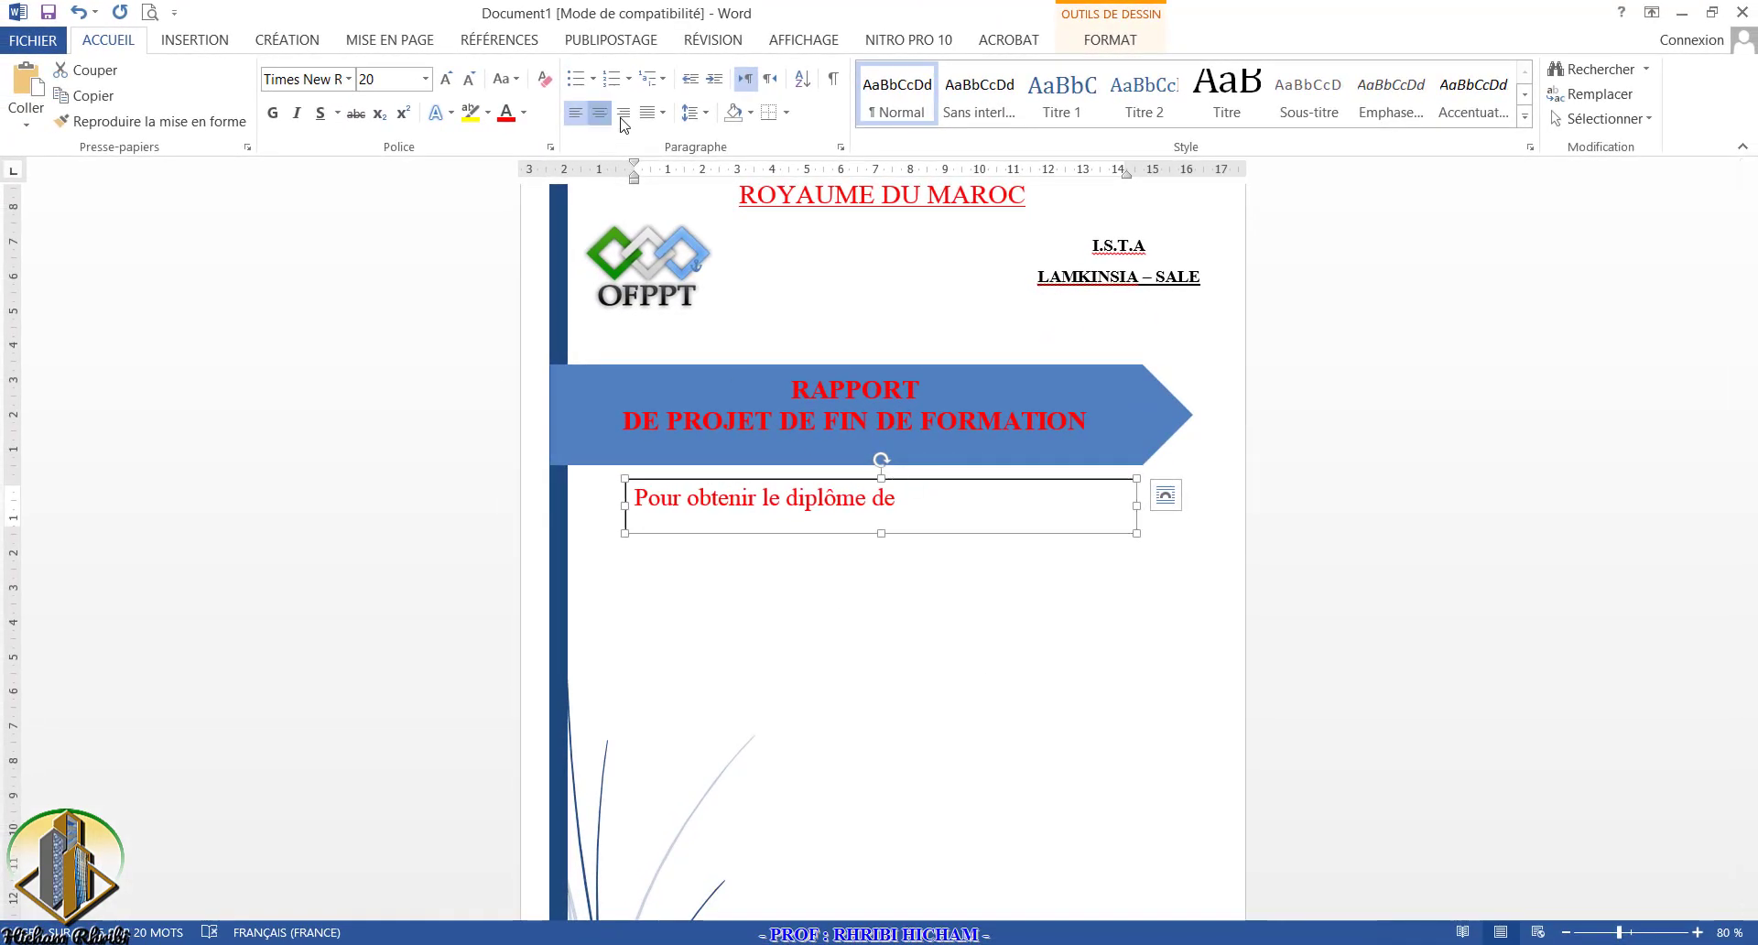
click(598, 112)
click(1044, 502)
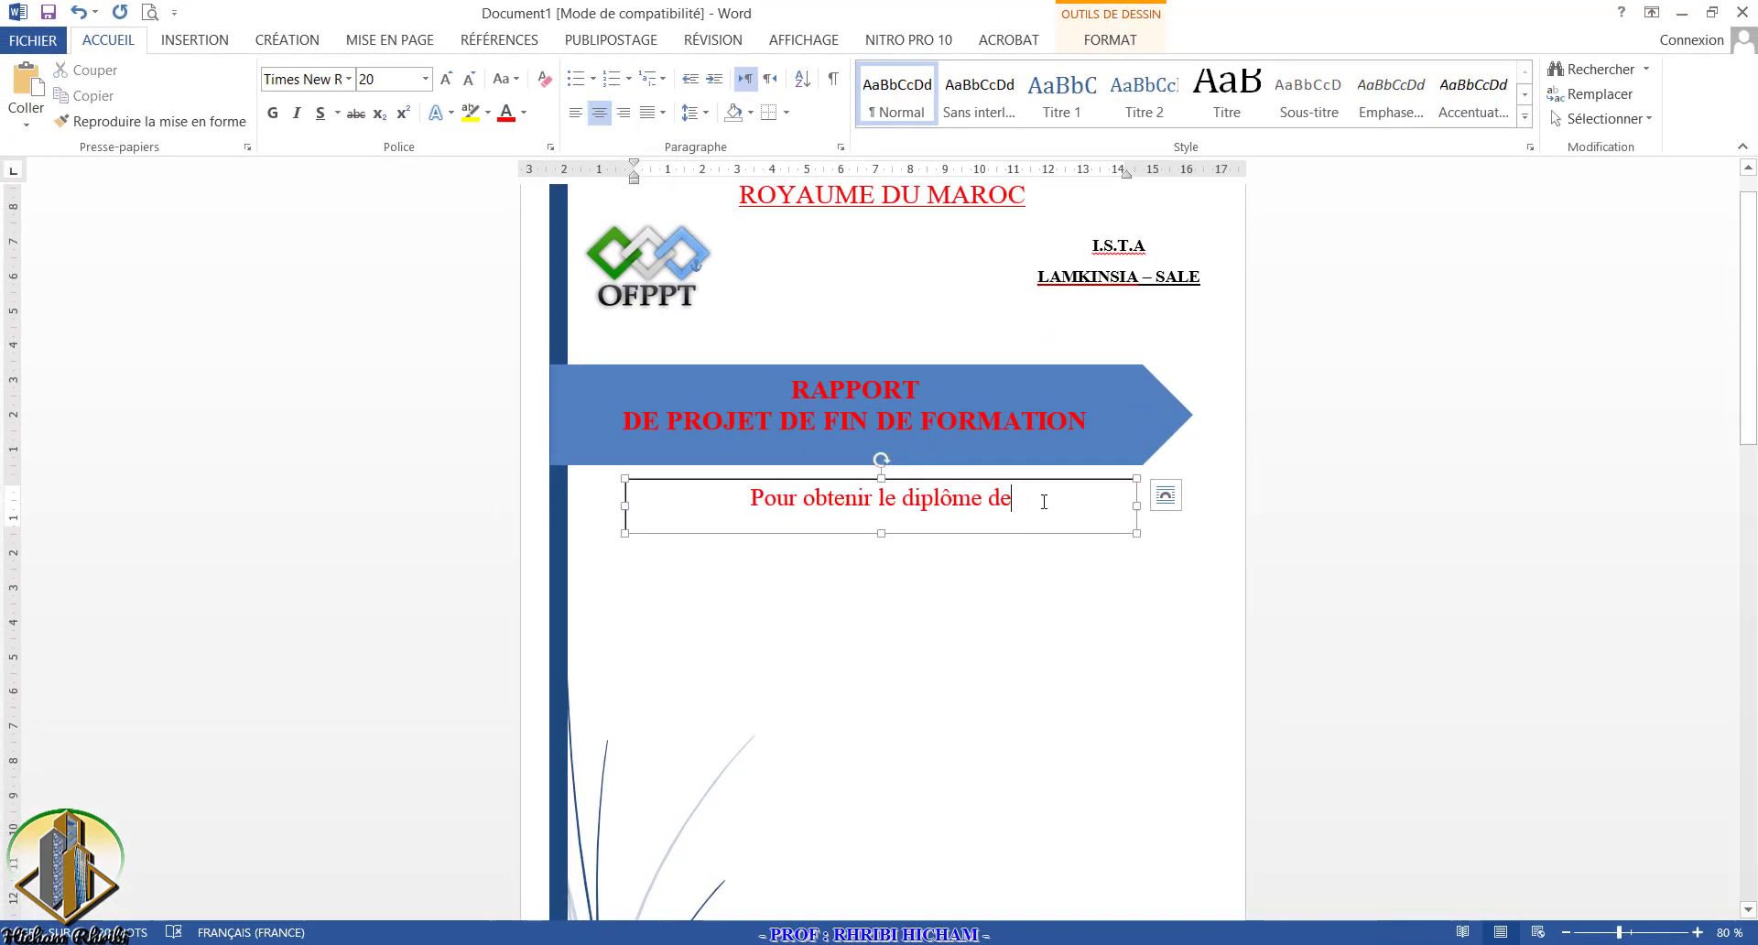
key(Return)
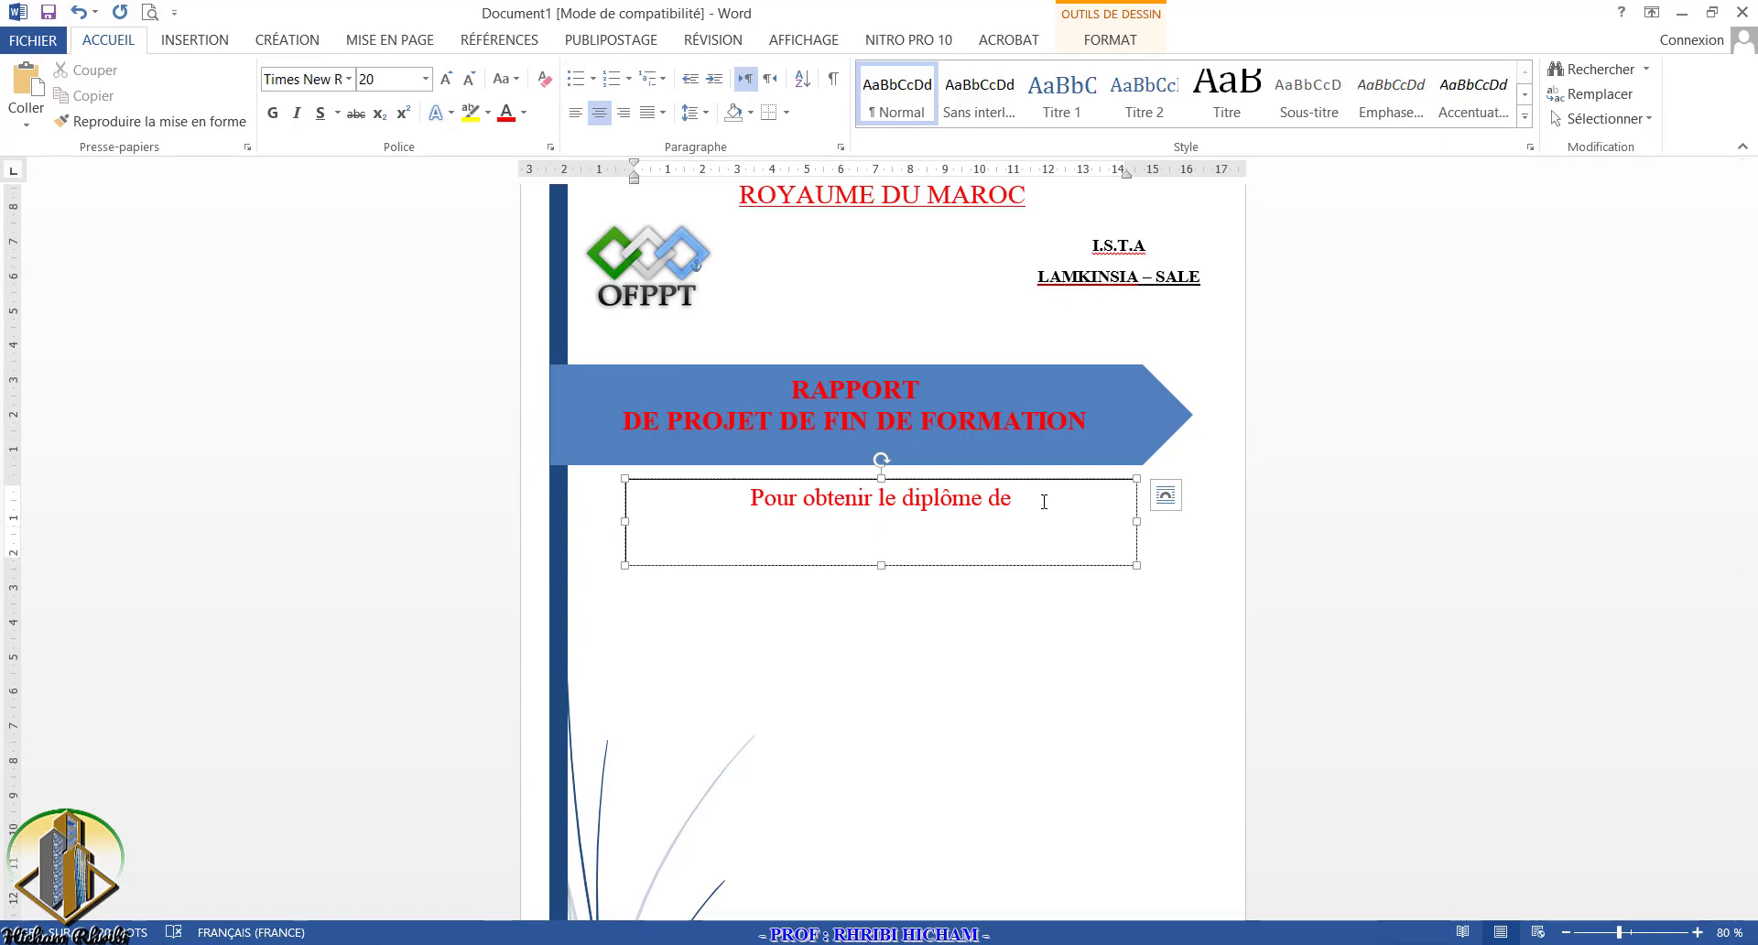
Step: Colour both text box lines dark blue through More Colours and make them bold
click(524, 112)
text(Technicien Spécialisé en Gros Œuvre)
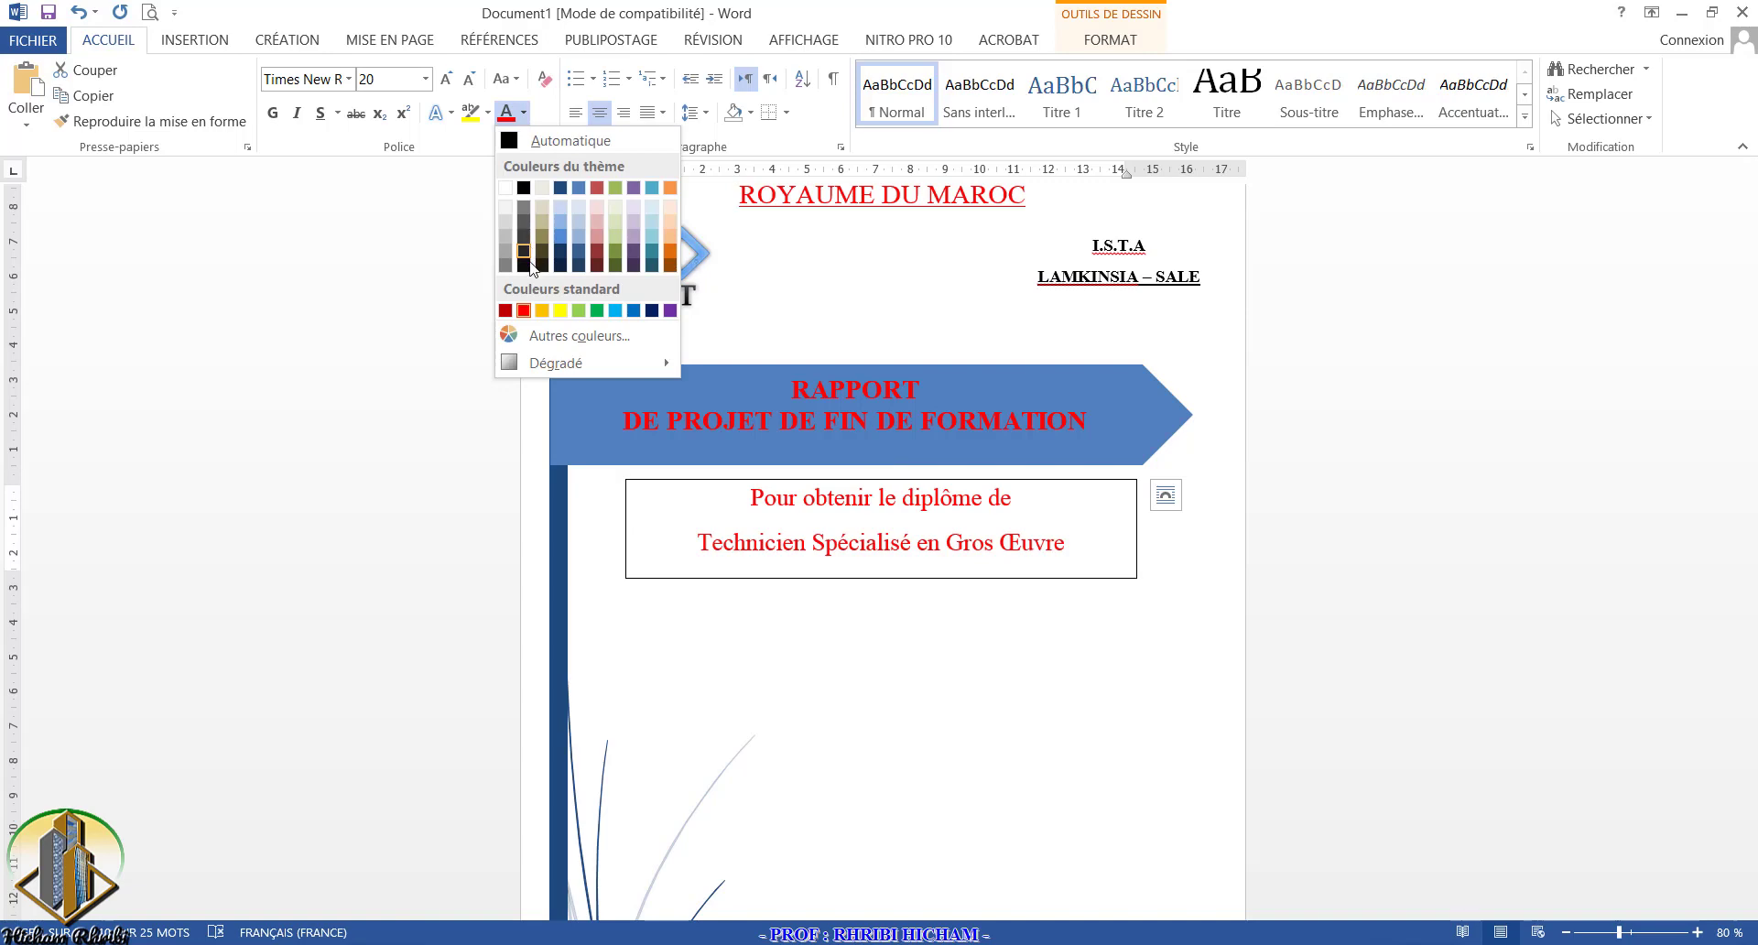
click(540, 336)
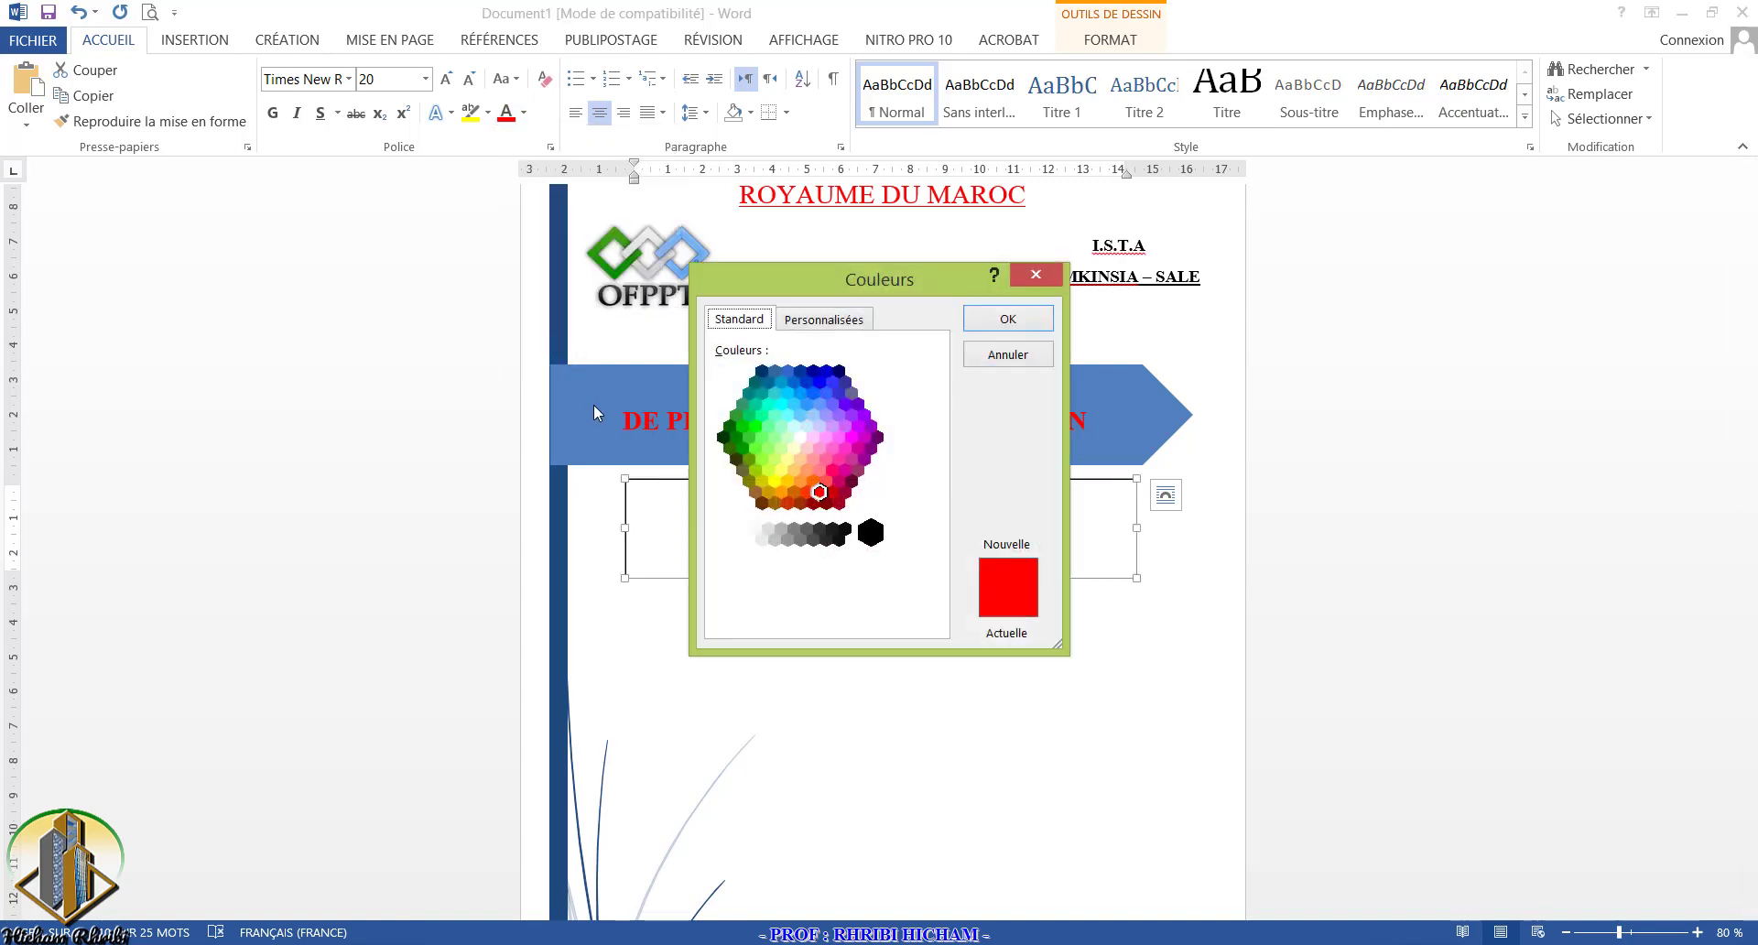
click(818, 381)
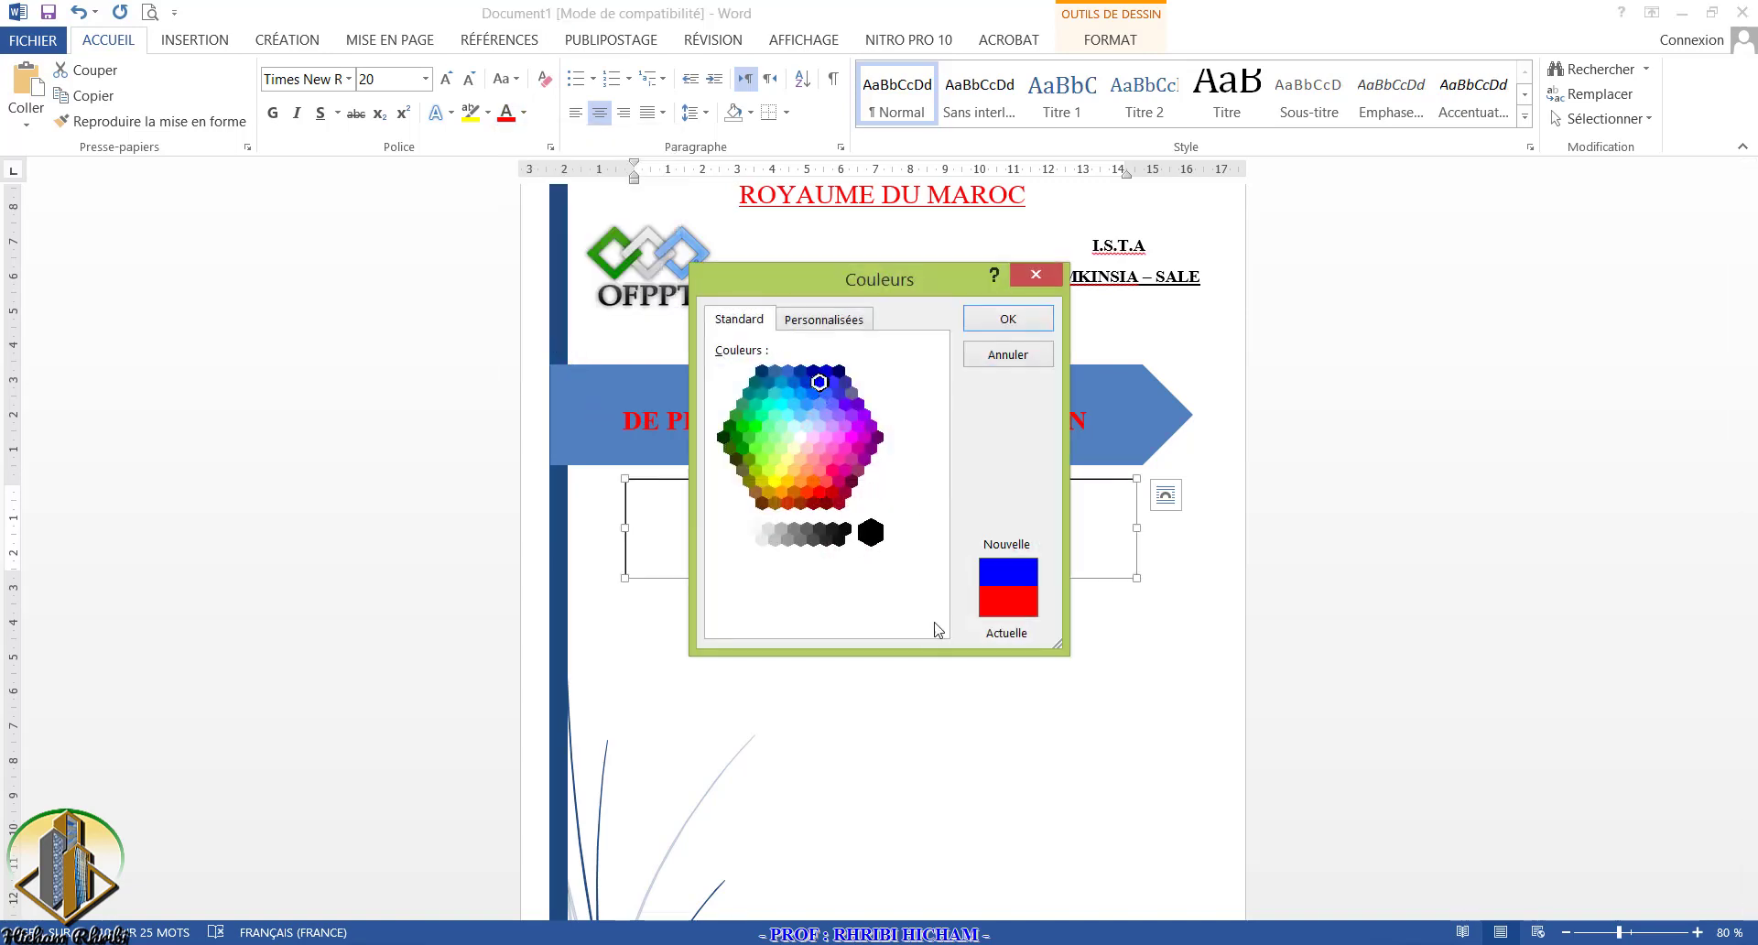
click(1007, 319)
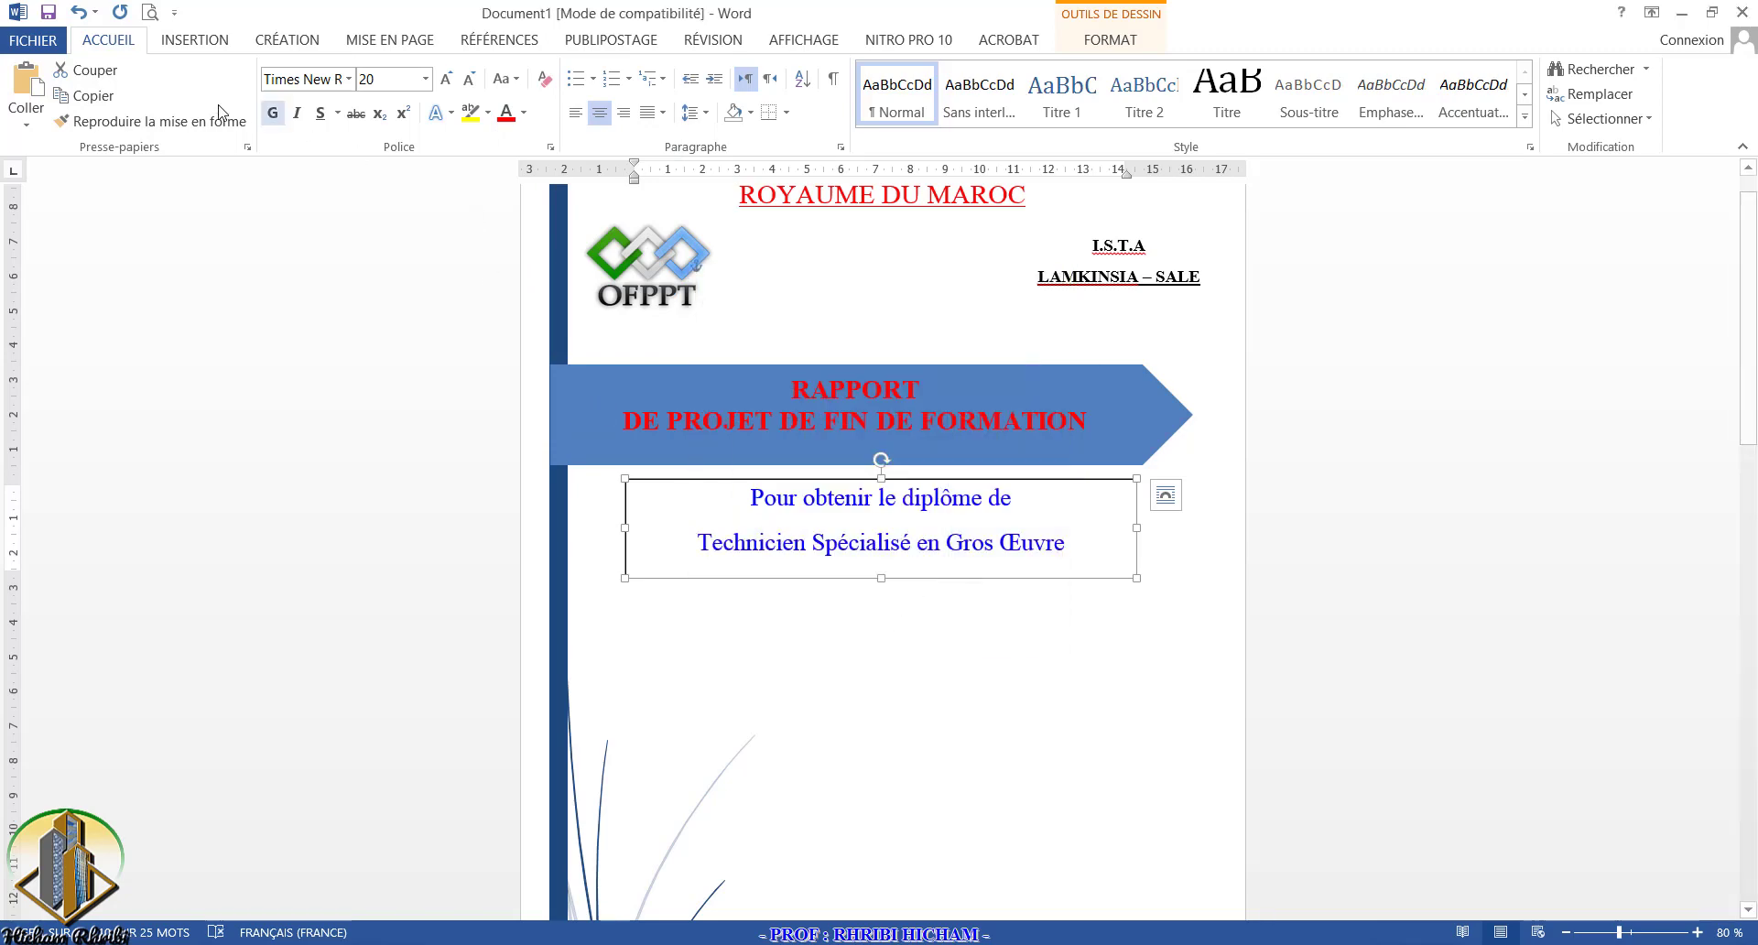
click(274, 114)
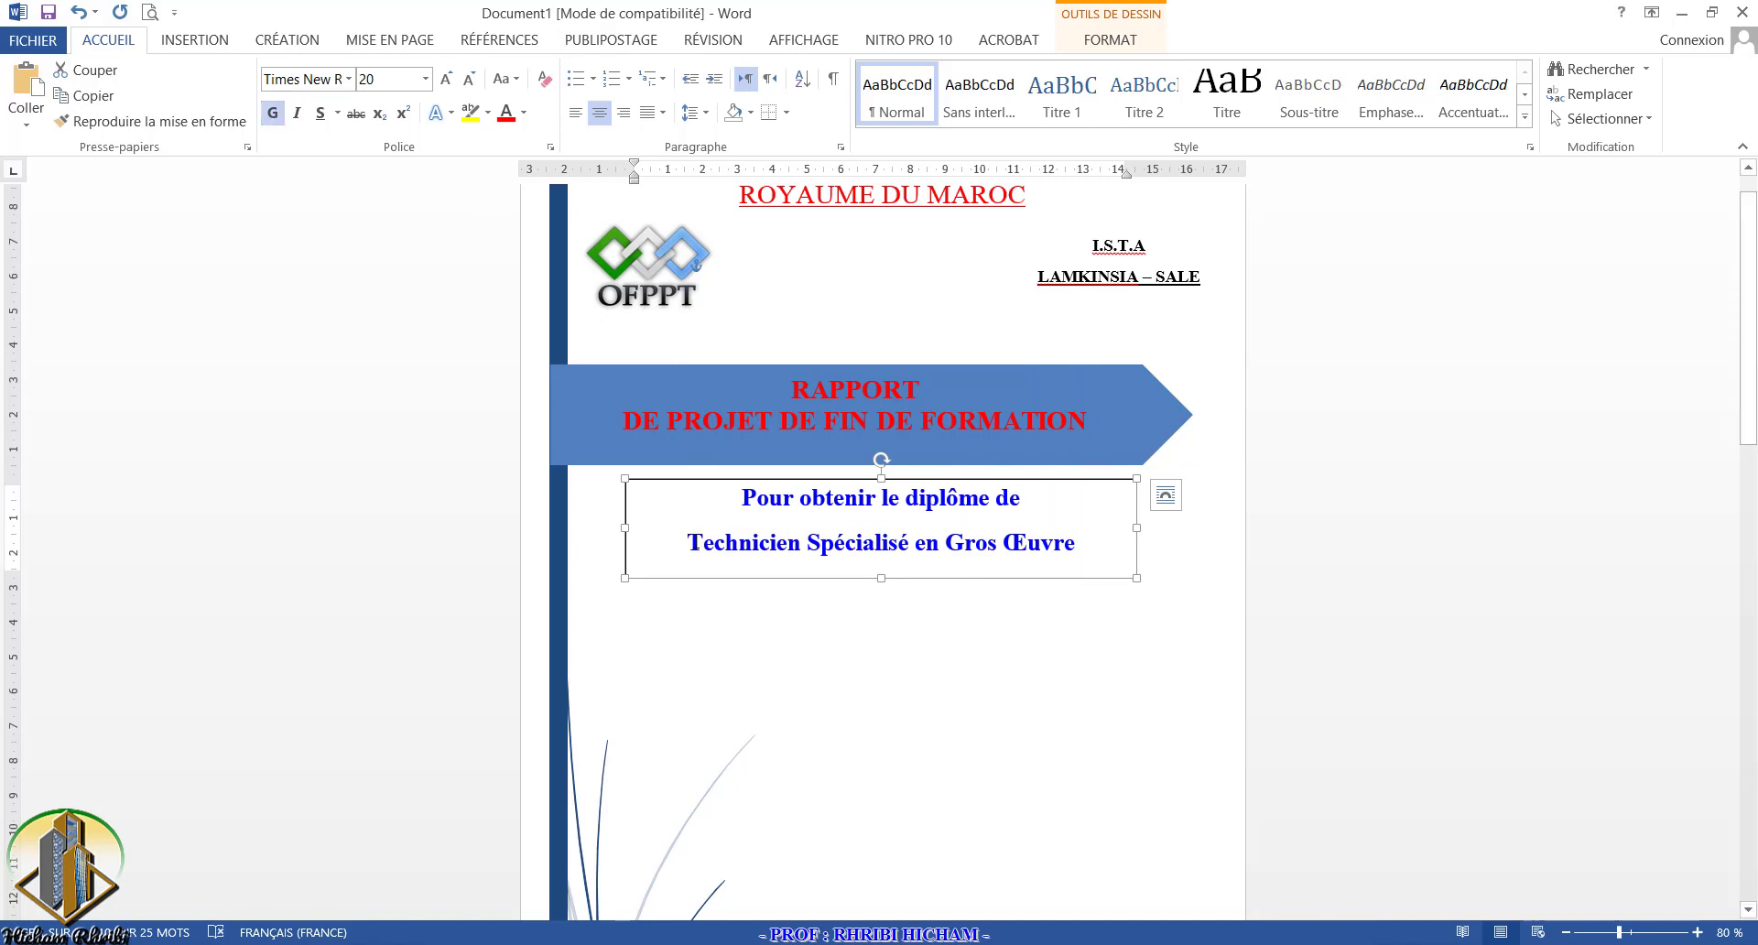
drag(687, 542, 1088, 543)
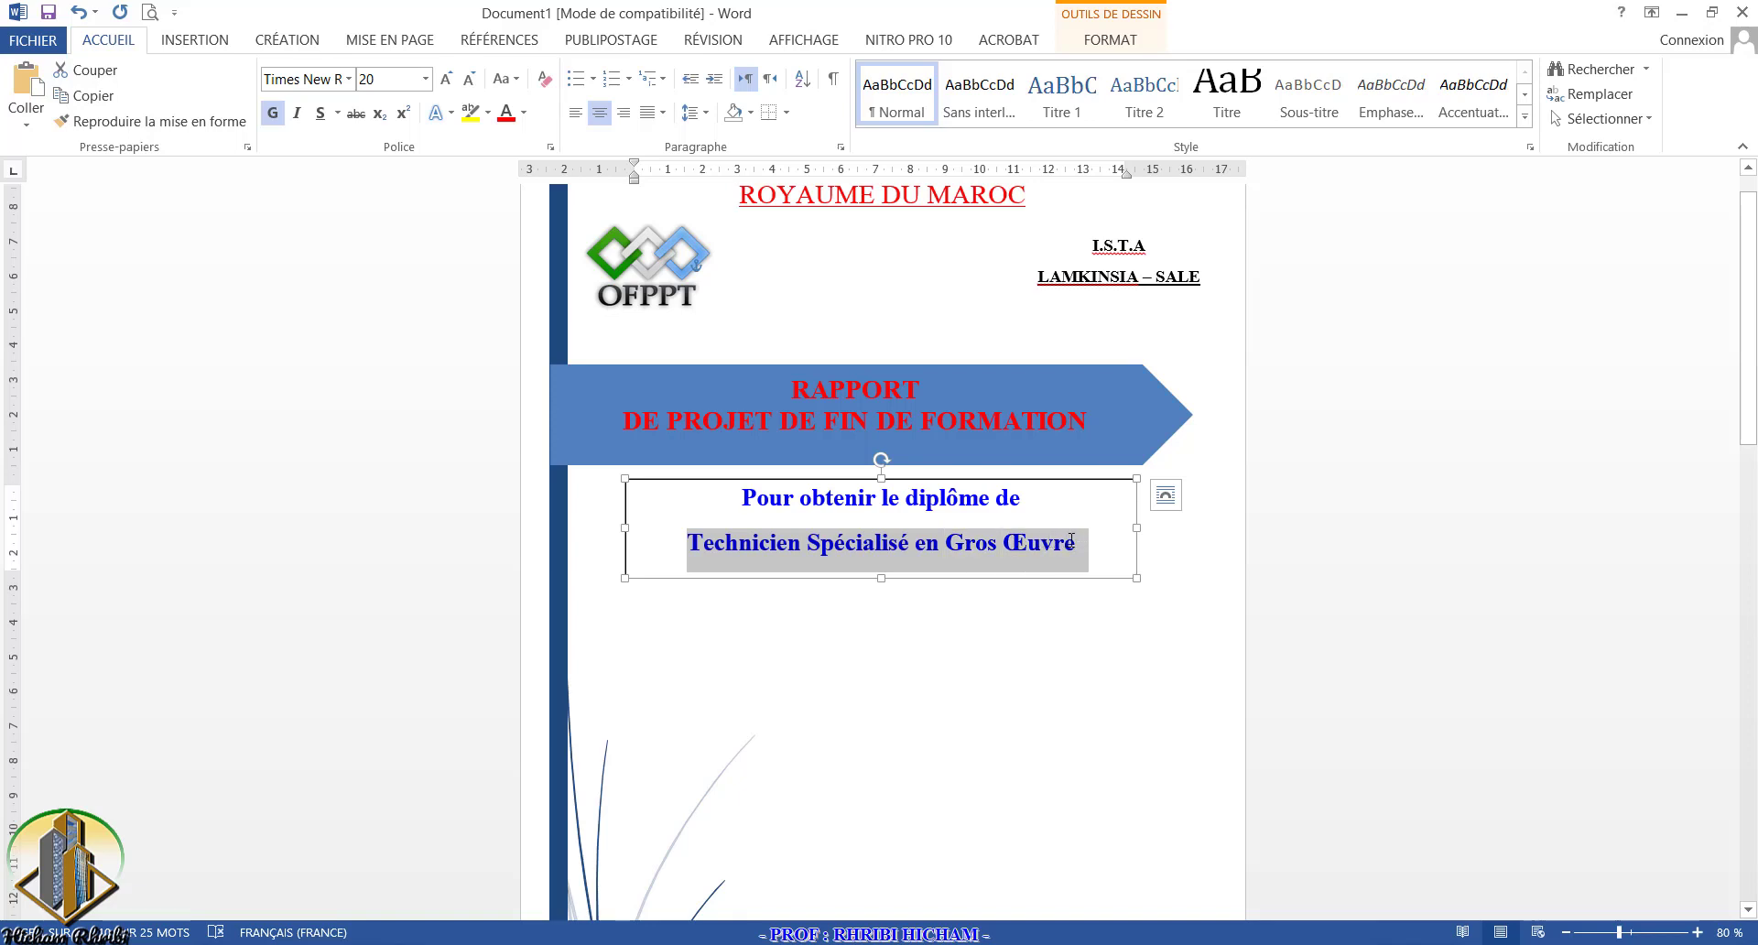
drag(1071, 540, 746, 486)
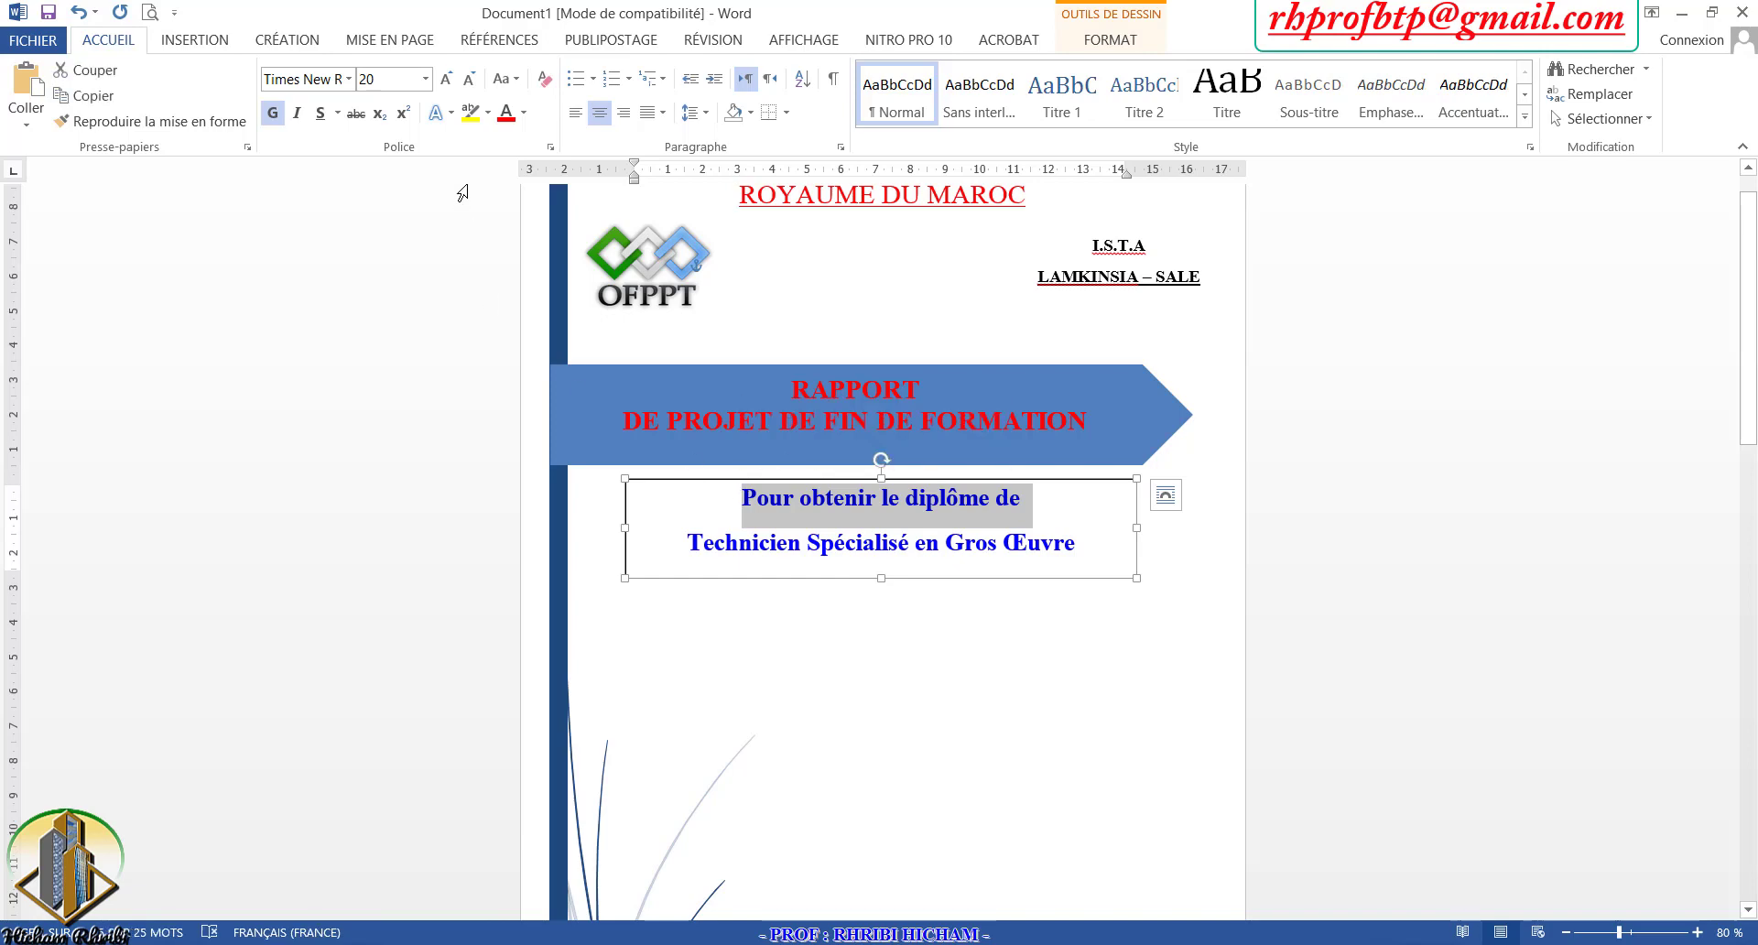
Step: Shrink 'Pour obtenir le diplôme de' to 16 pt and underline 'Technicien Spécialisé en Gros Œuvre'
click(470, 79)
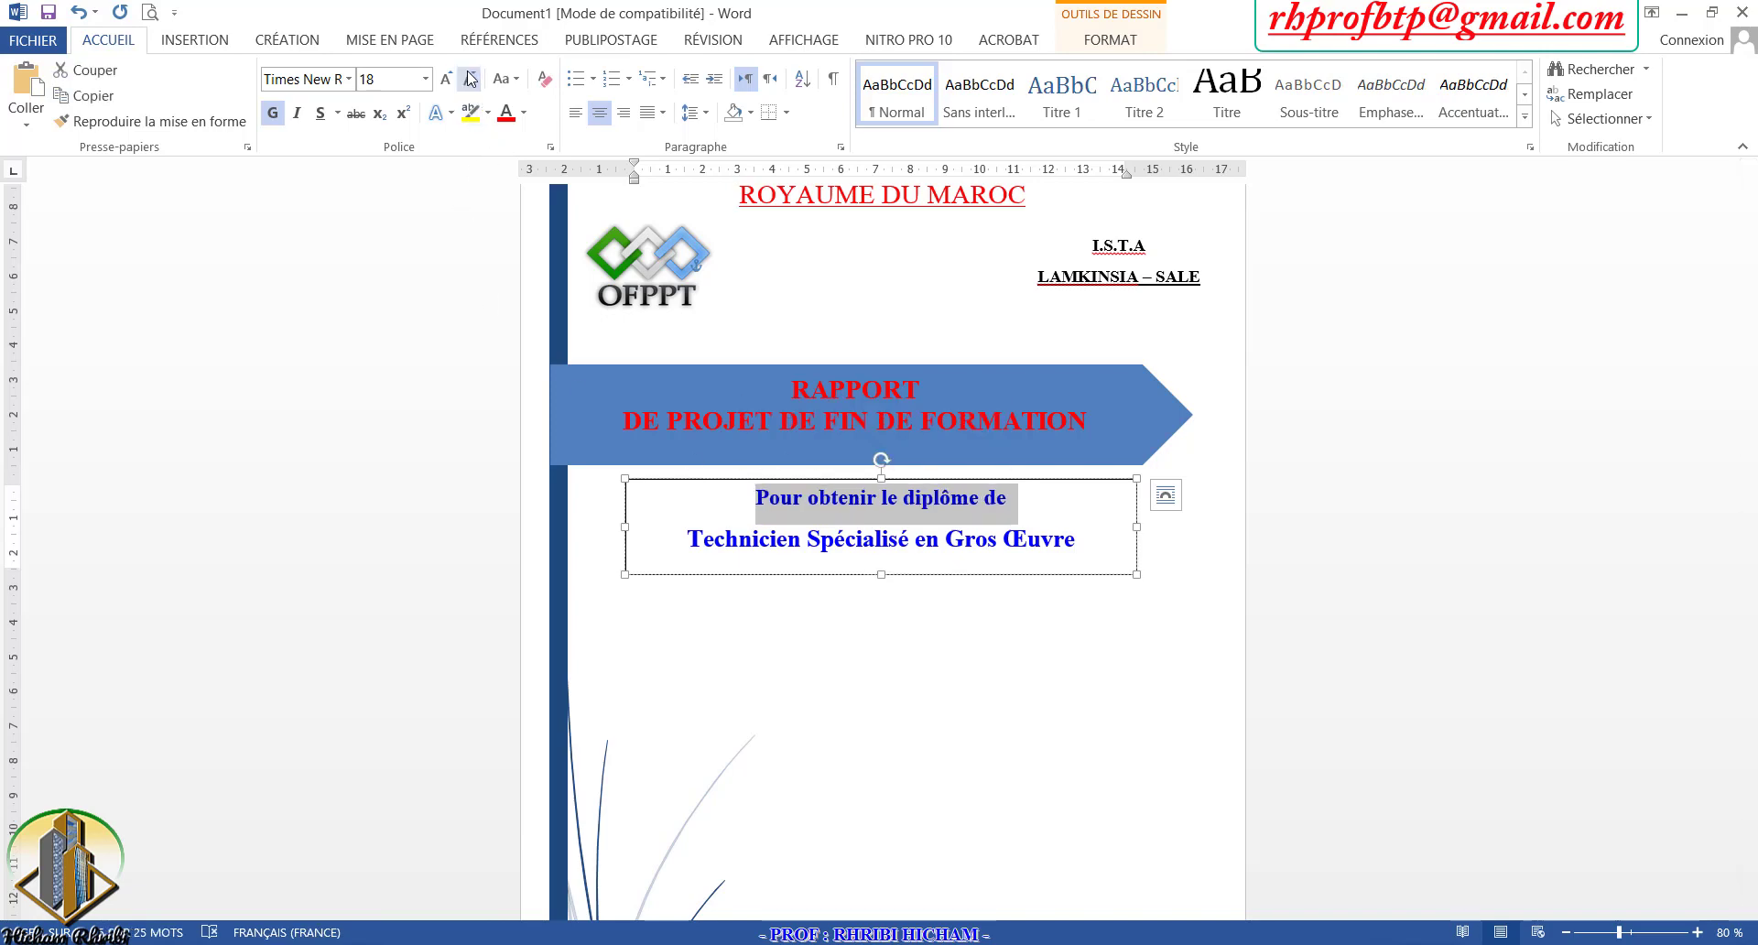
click(470, 78)
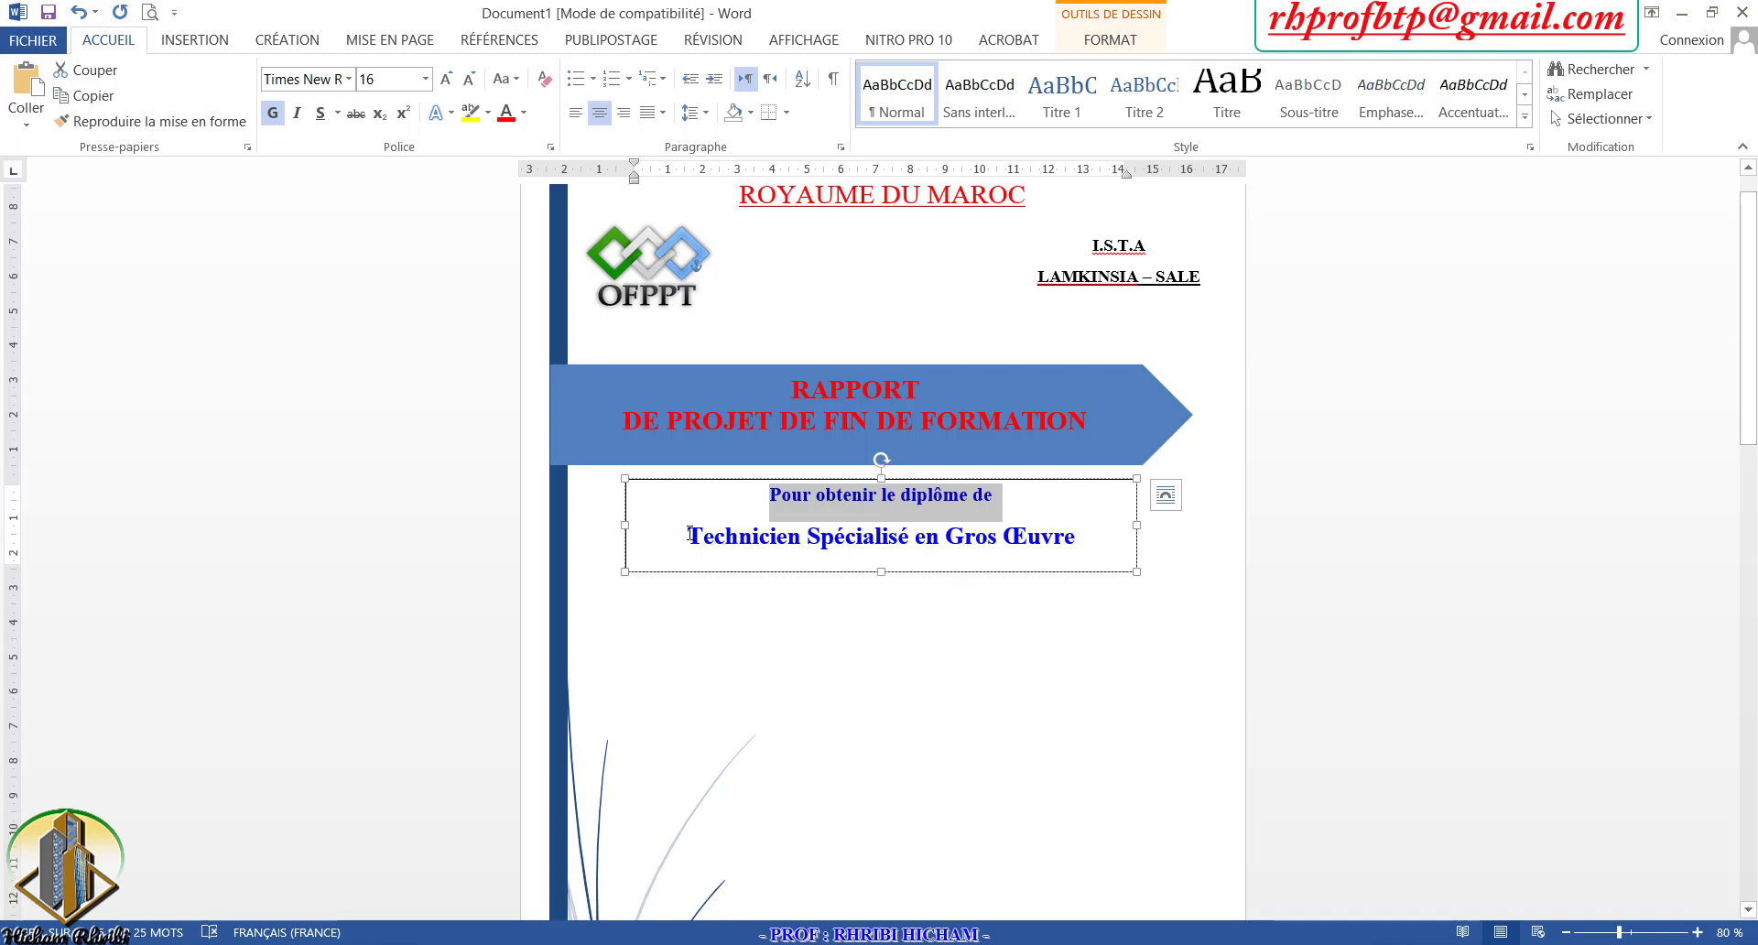
drag(689, 535, 1078, 534)
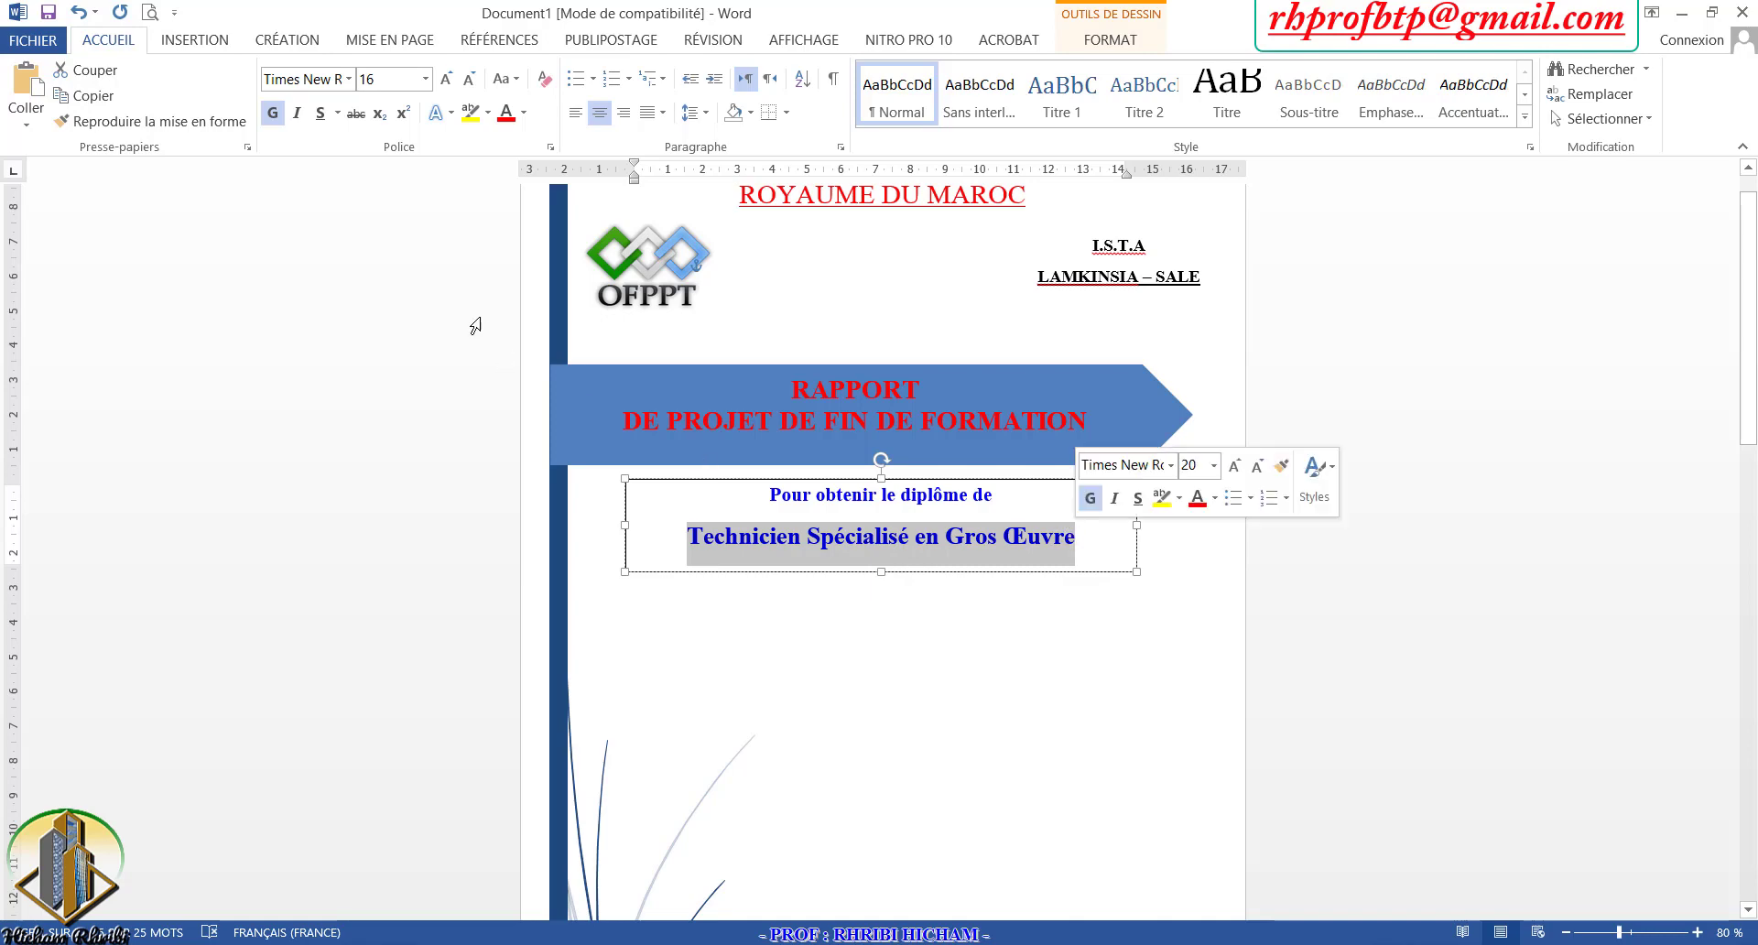
click(319, 113)
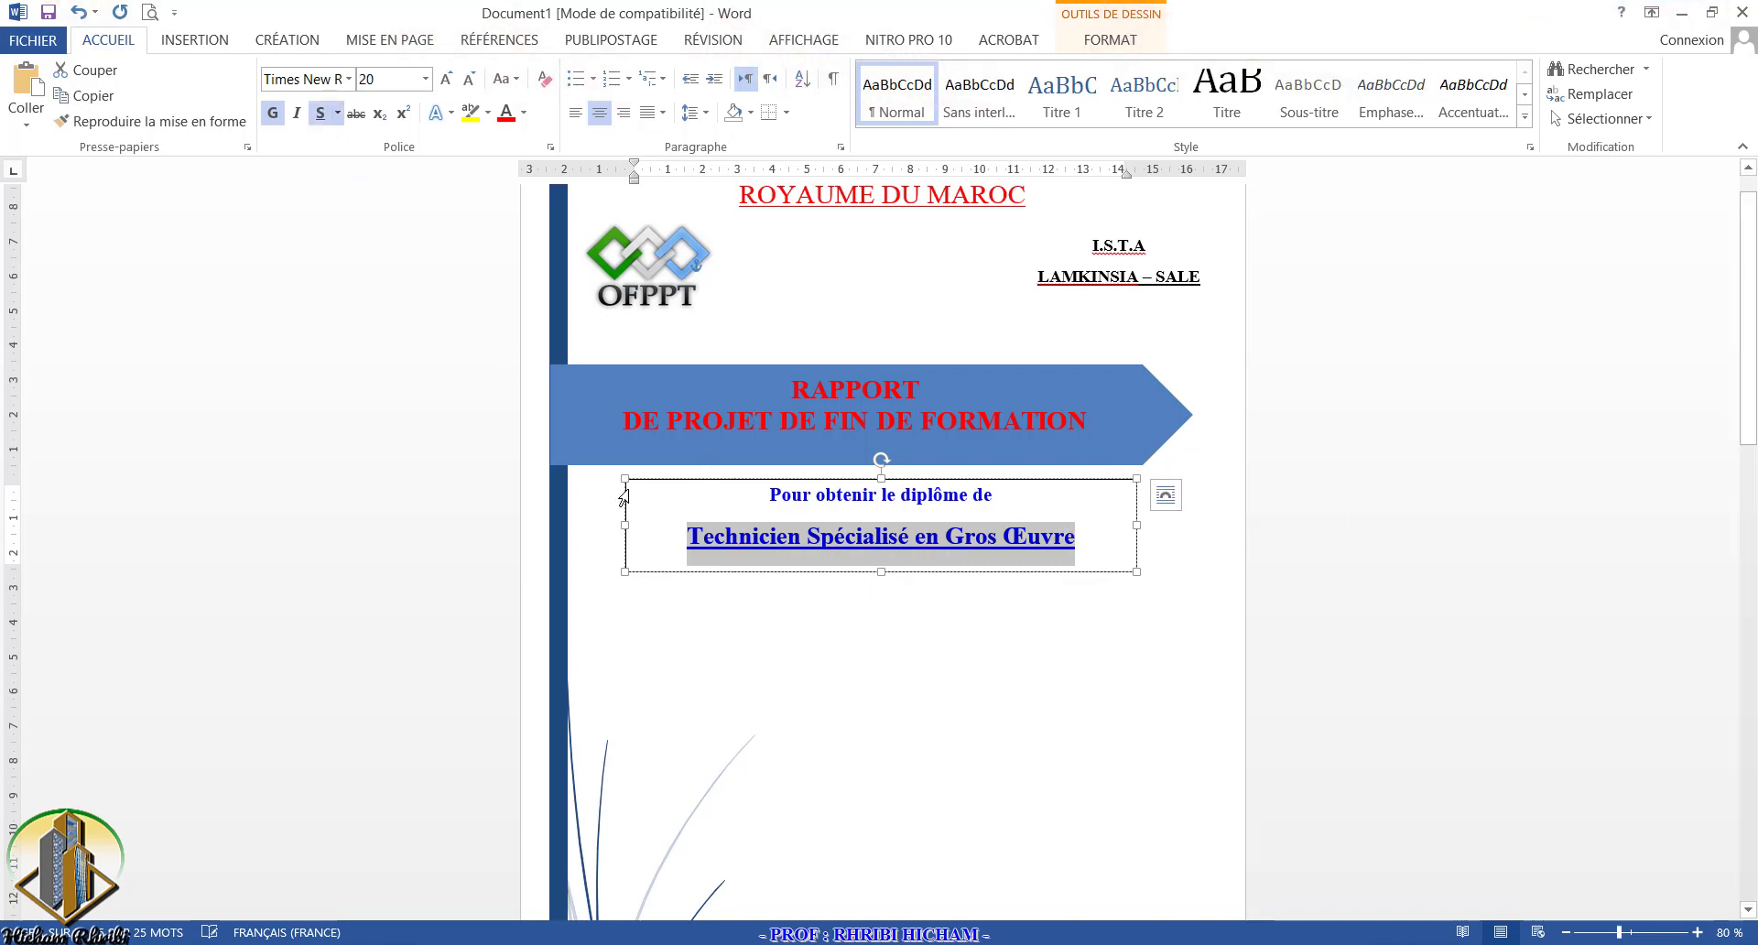
Step: Set the diploma text box outline to Sans contour
click(750, 620)
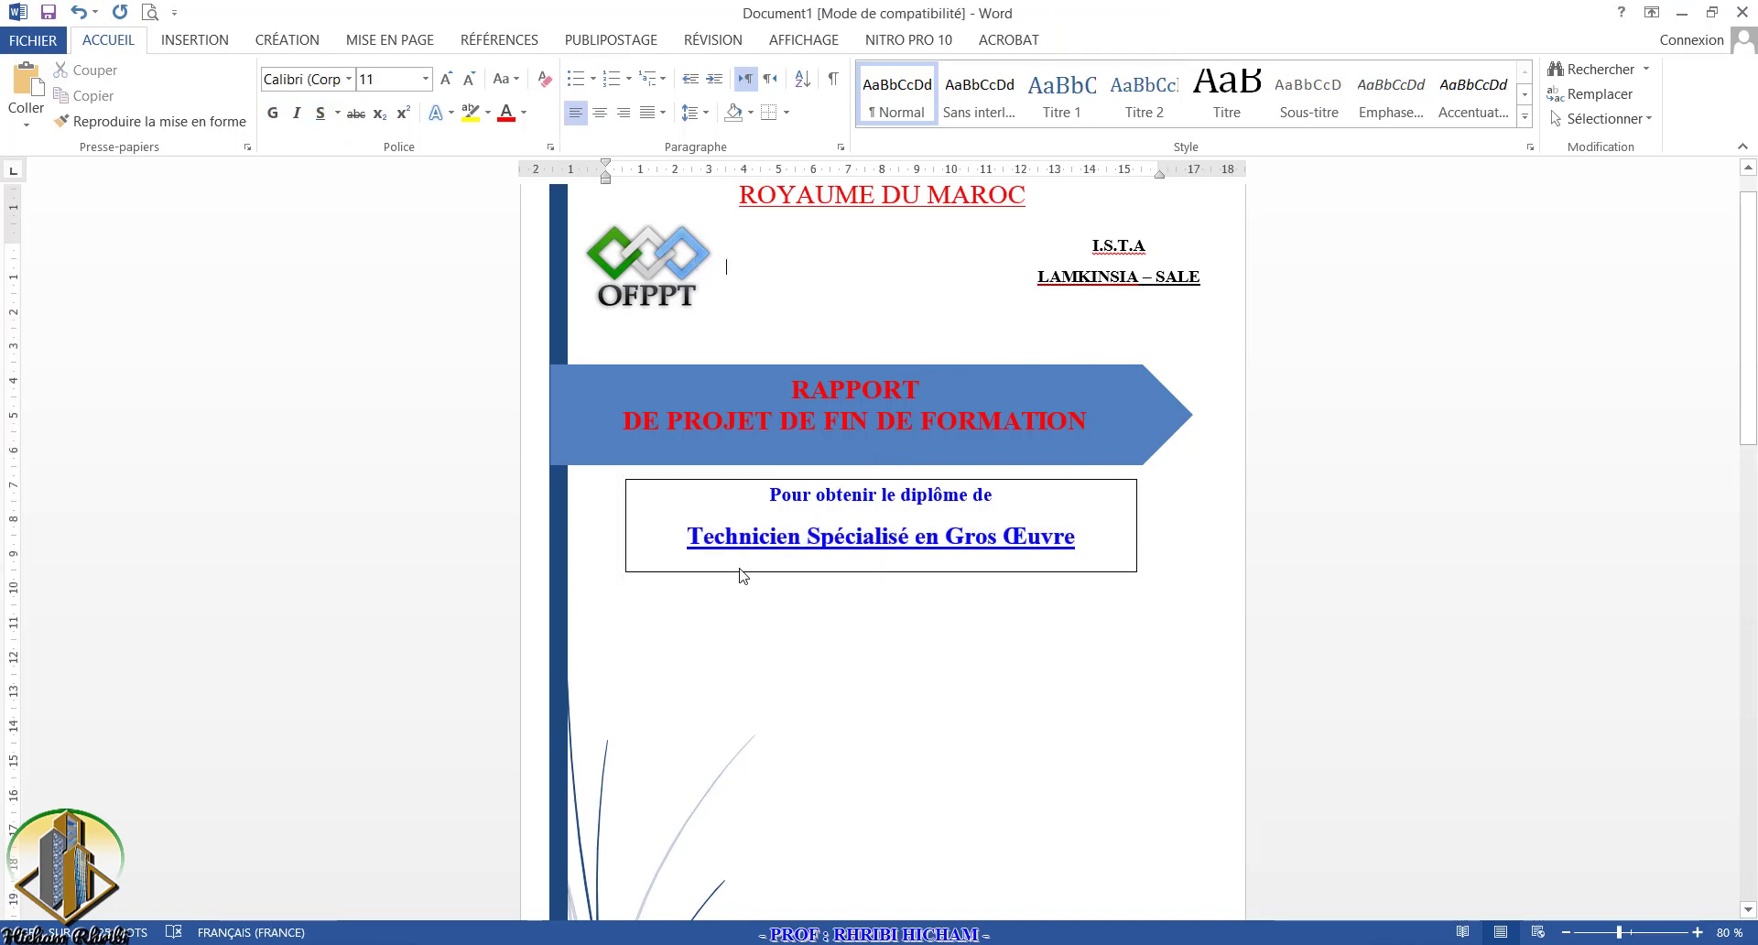
click(742, 571)
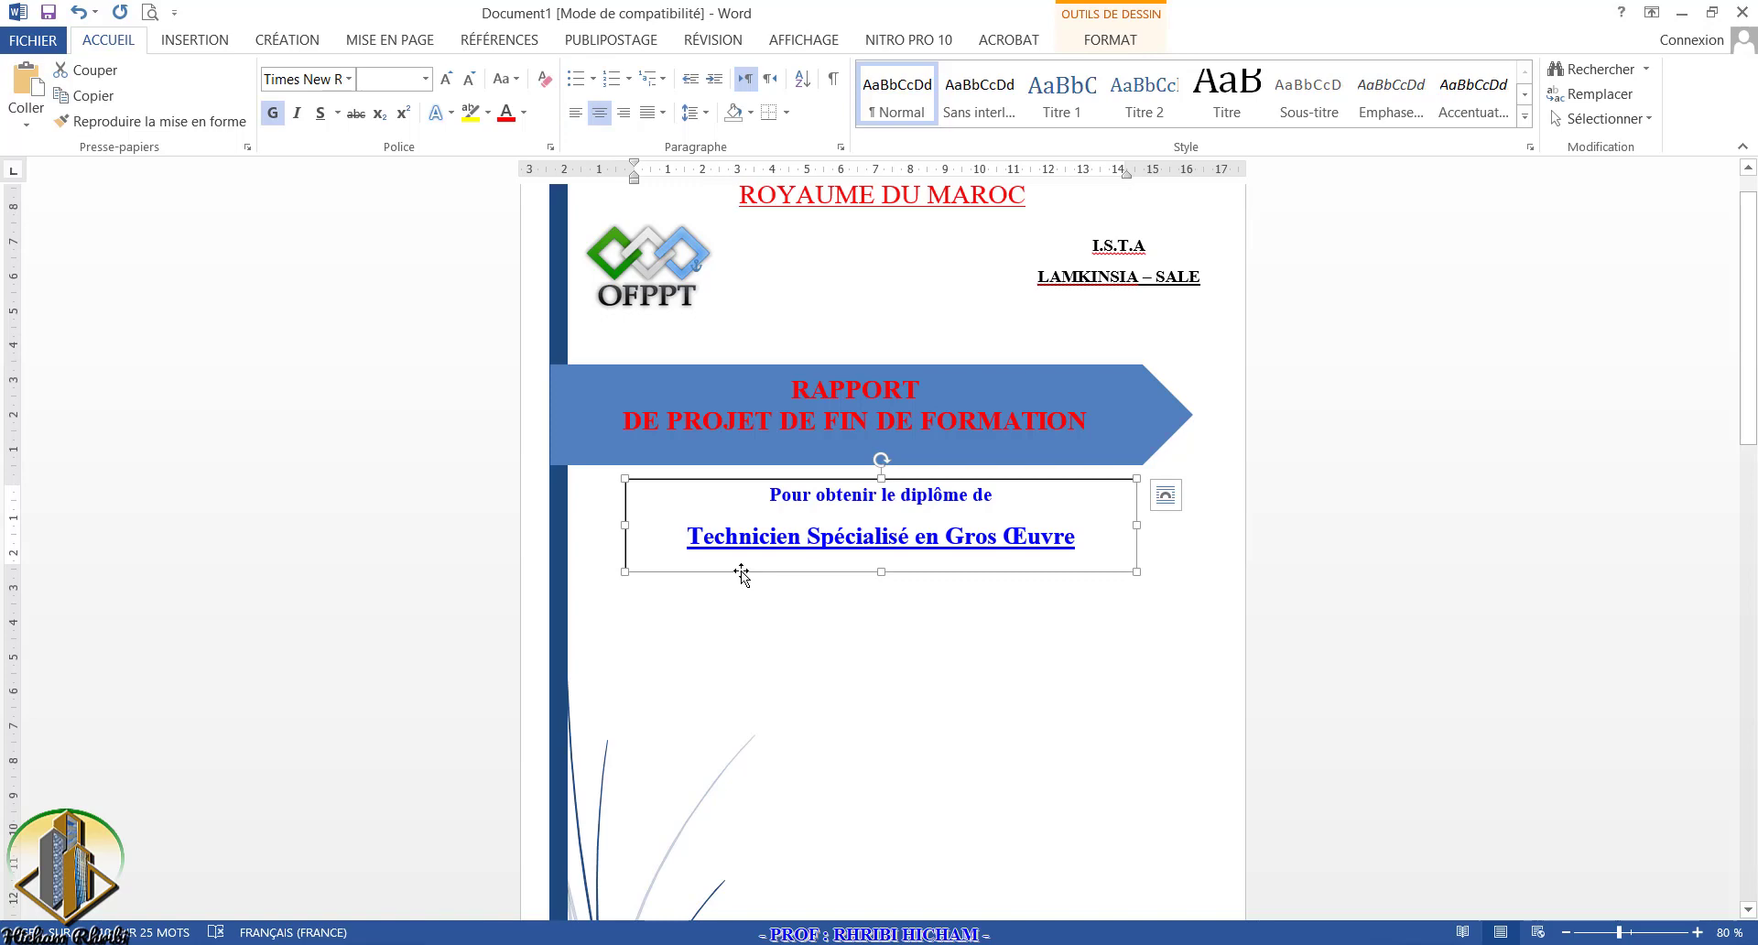
click(1101, 42)
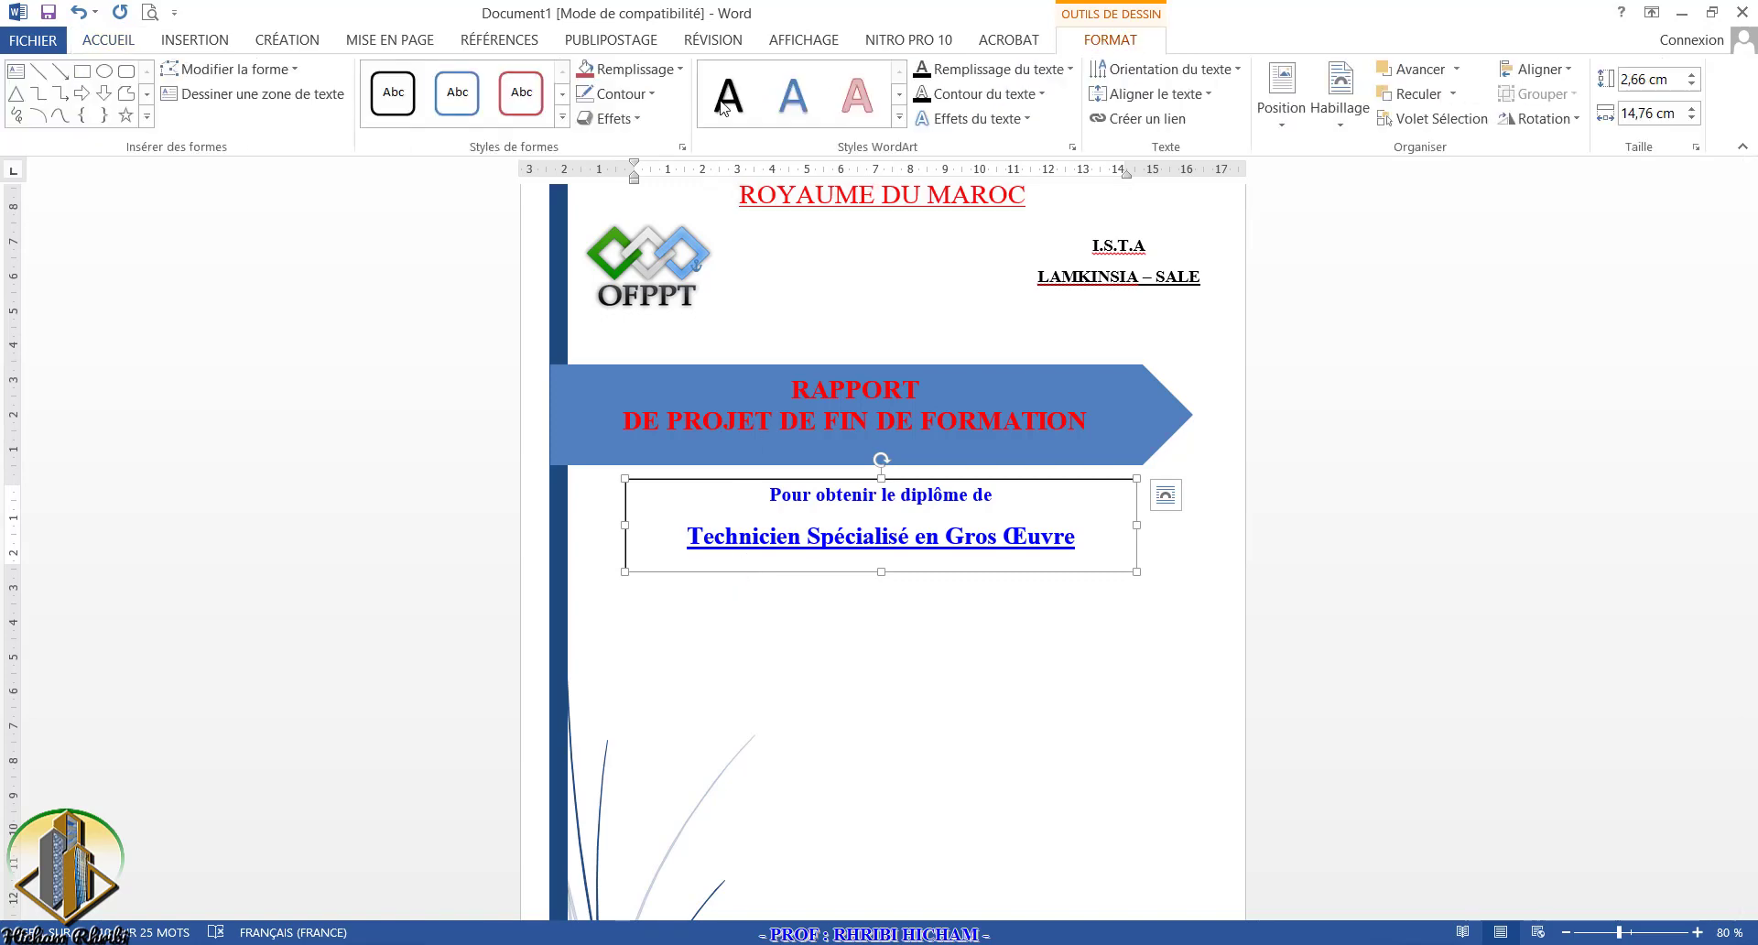
click(623, 94)
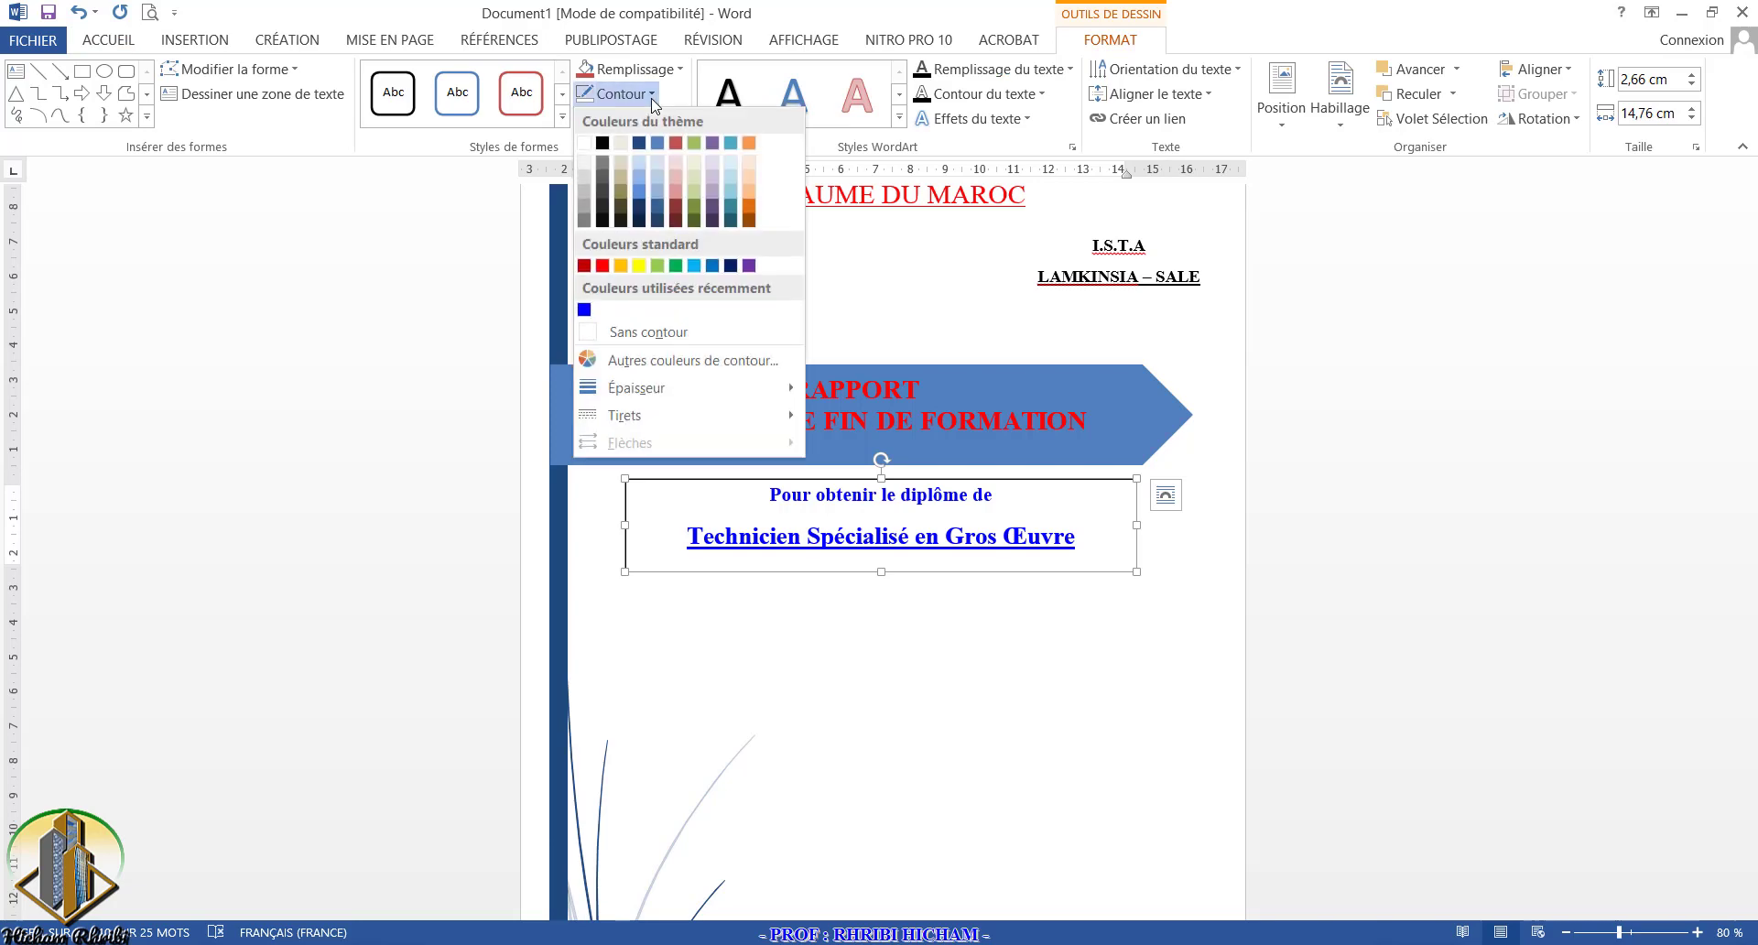
click(650, 332)
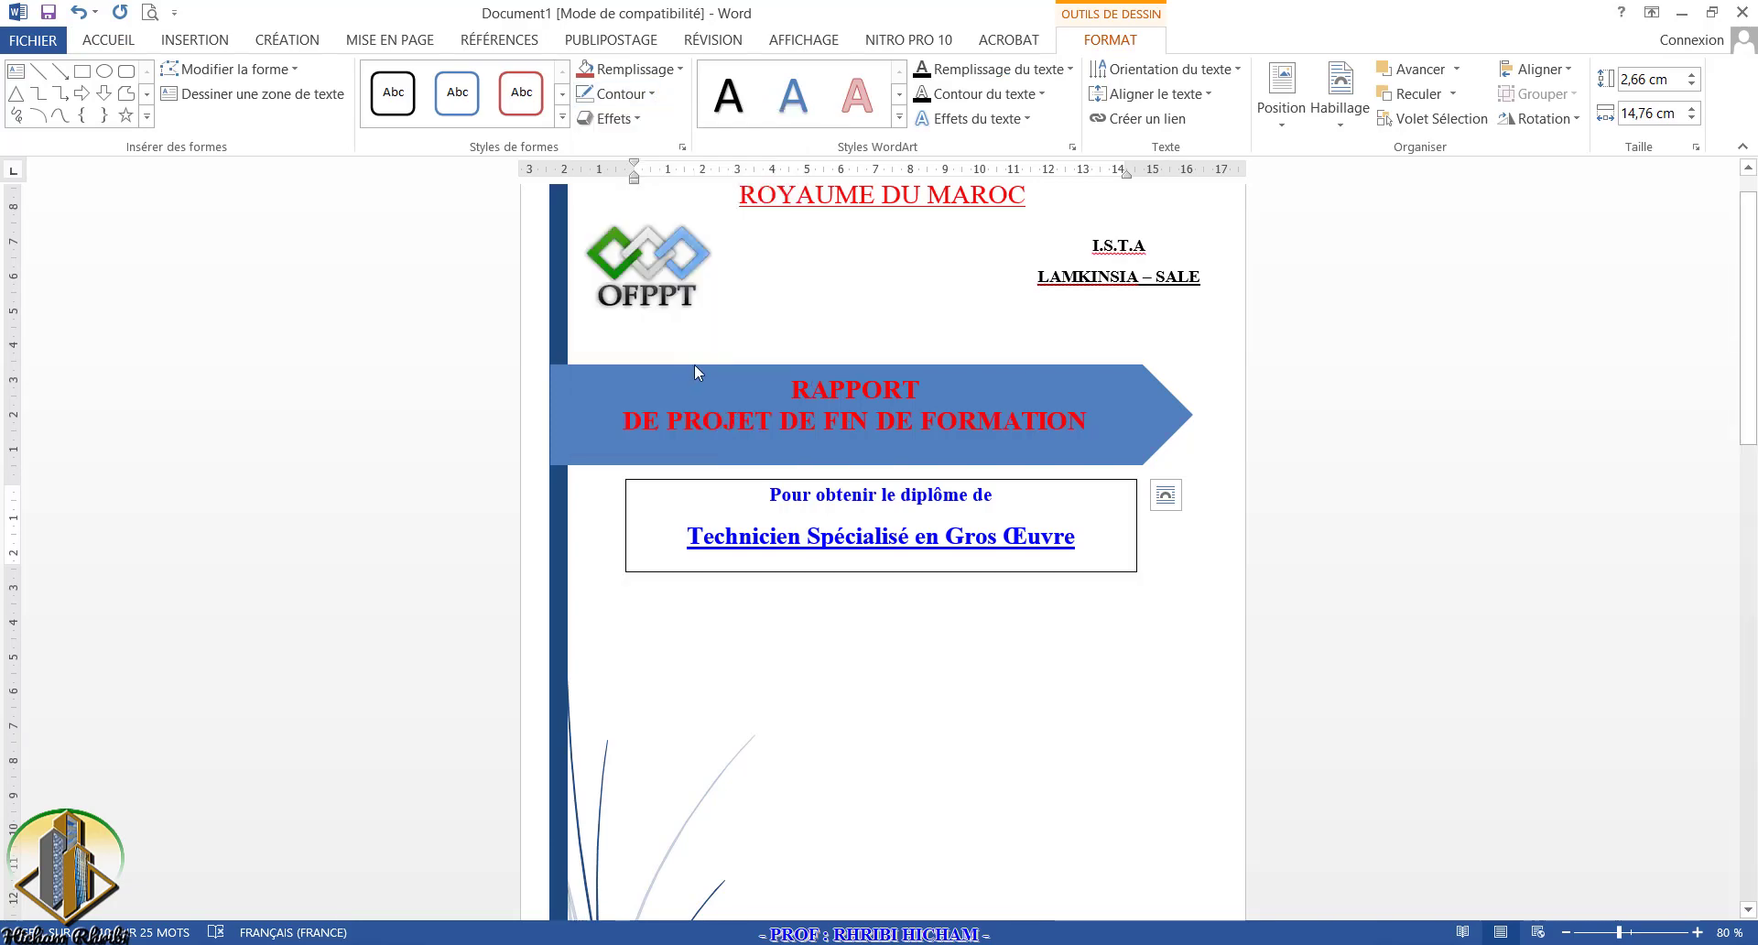
click(829, 601)
text(Construction d’une ville)
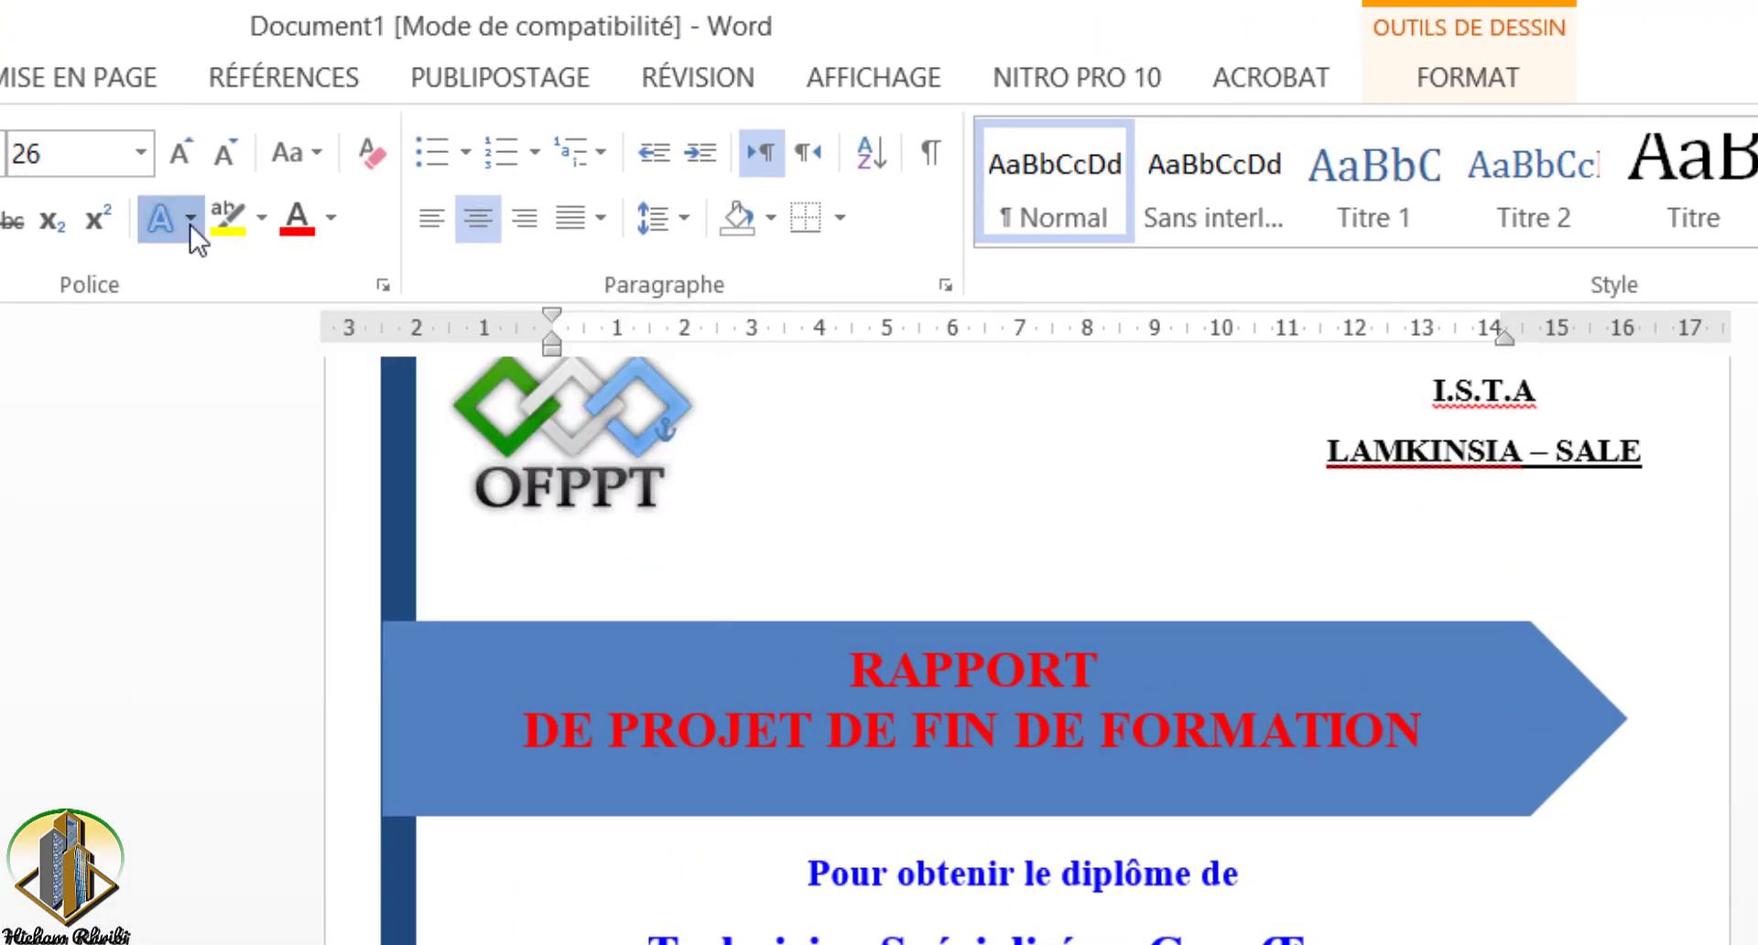
Step: Give 'Construction d'une ville' the red outlined text effect and enlarge it to 48 pt
click(190, 219)
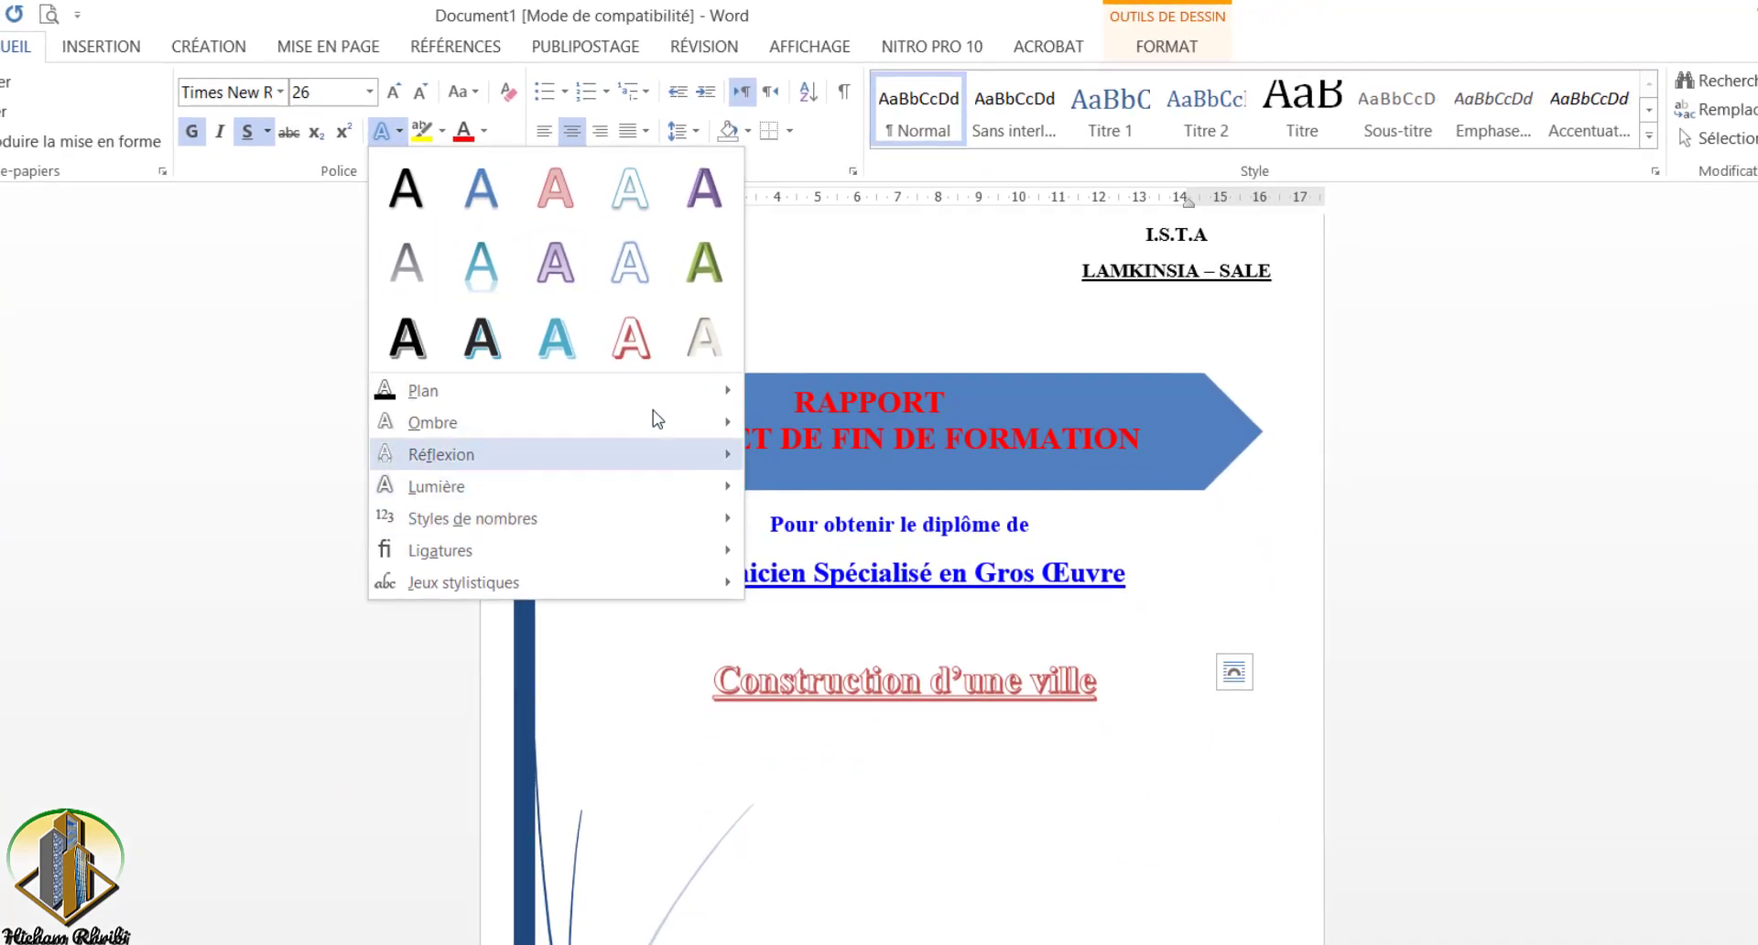
click(631, 338)
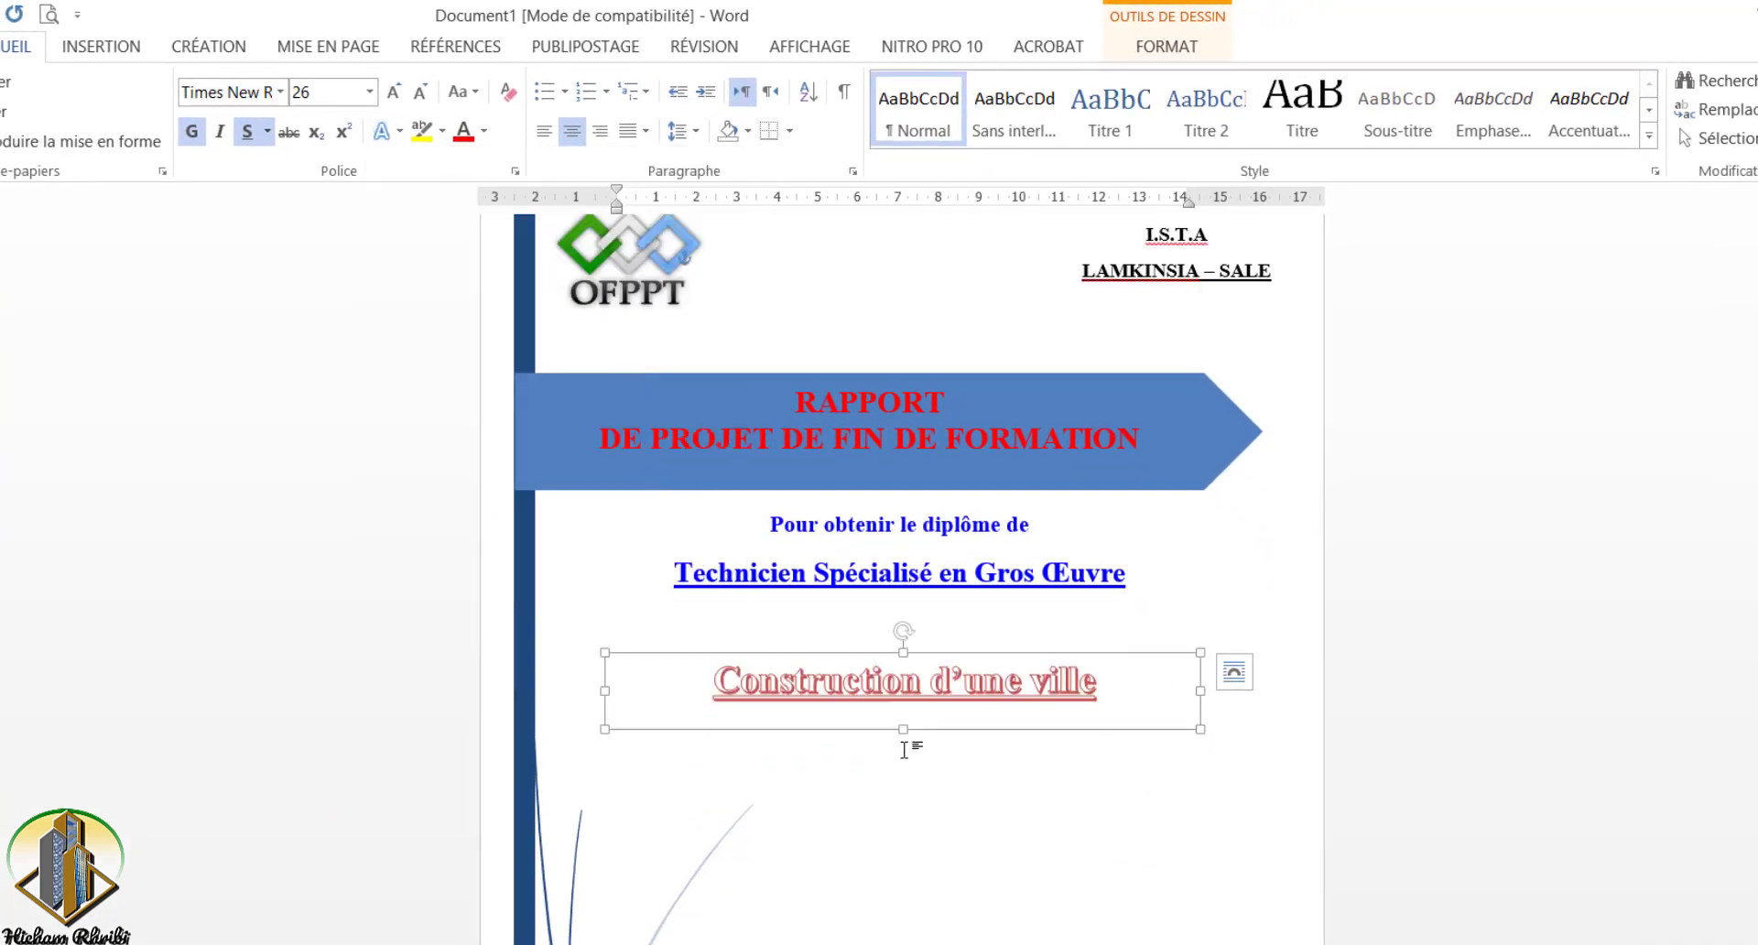
key(ctrl+shift+greater)
key(ctrl+shift+greater)
key(ctrl+shift+greater)
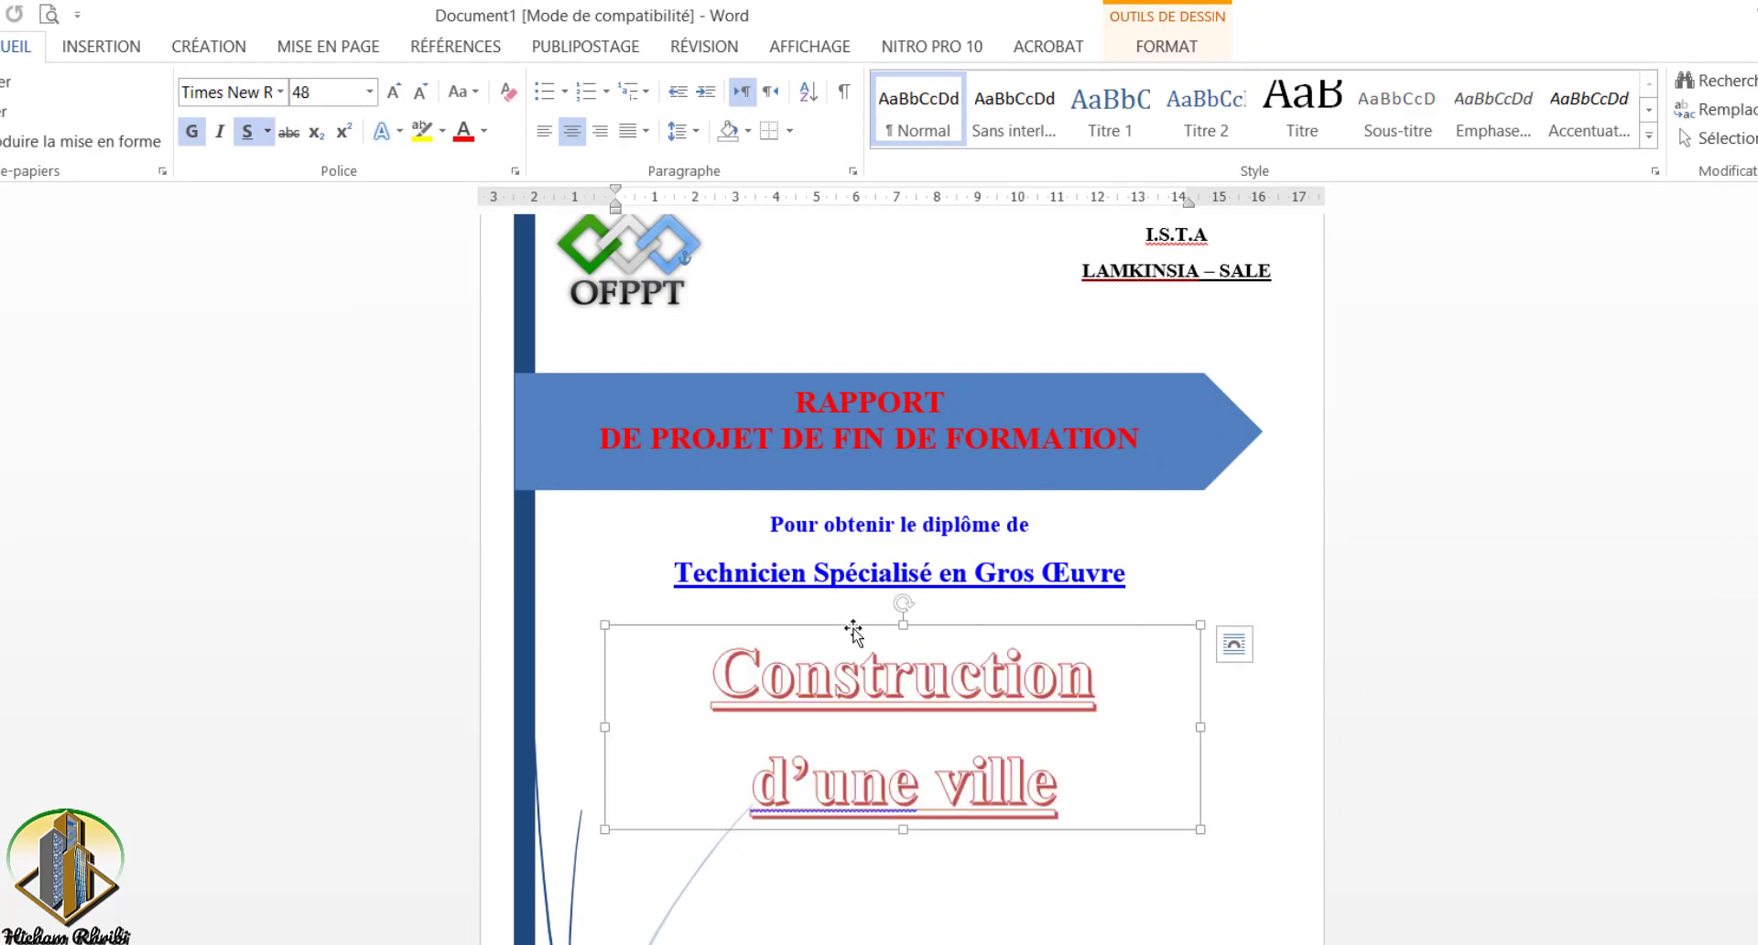
Step: Apply the shape style Effet intense – Vert d'eau, 5 accentué to the title box
click(1144, 47)
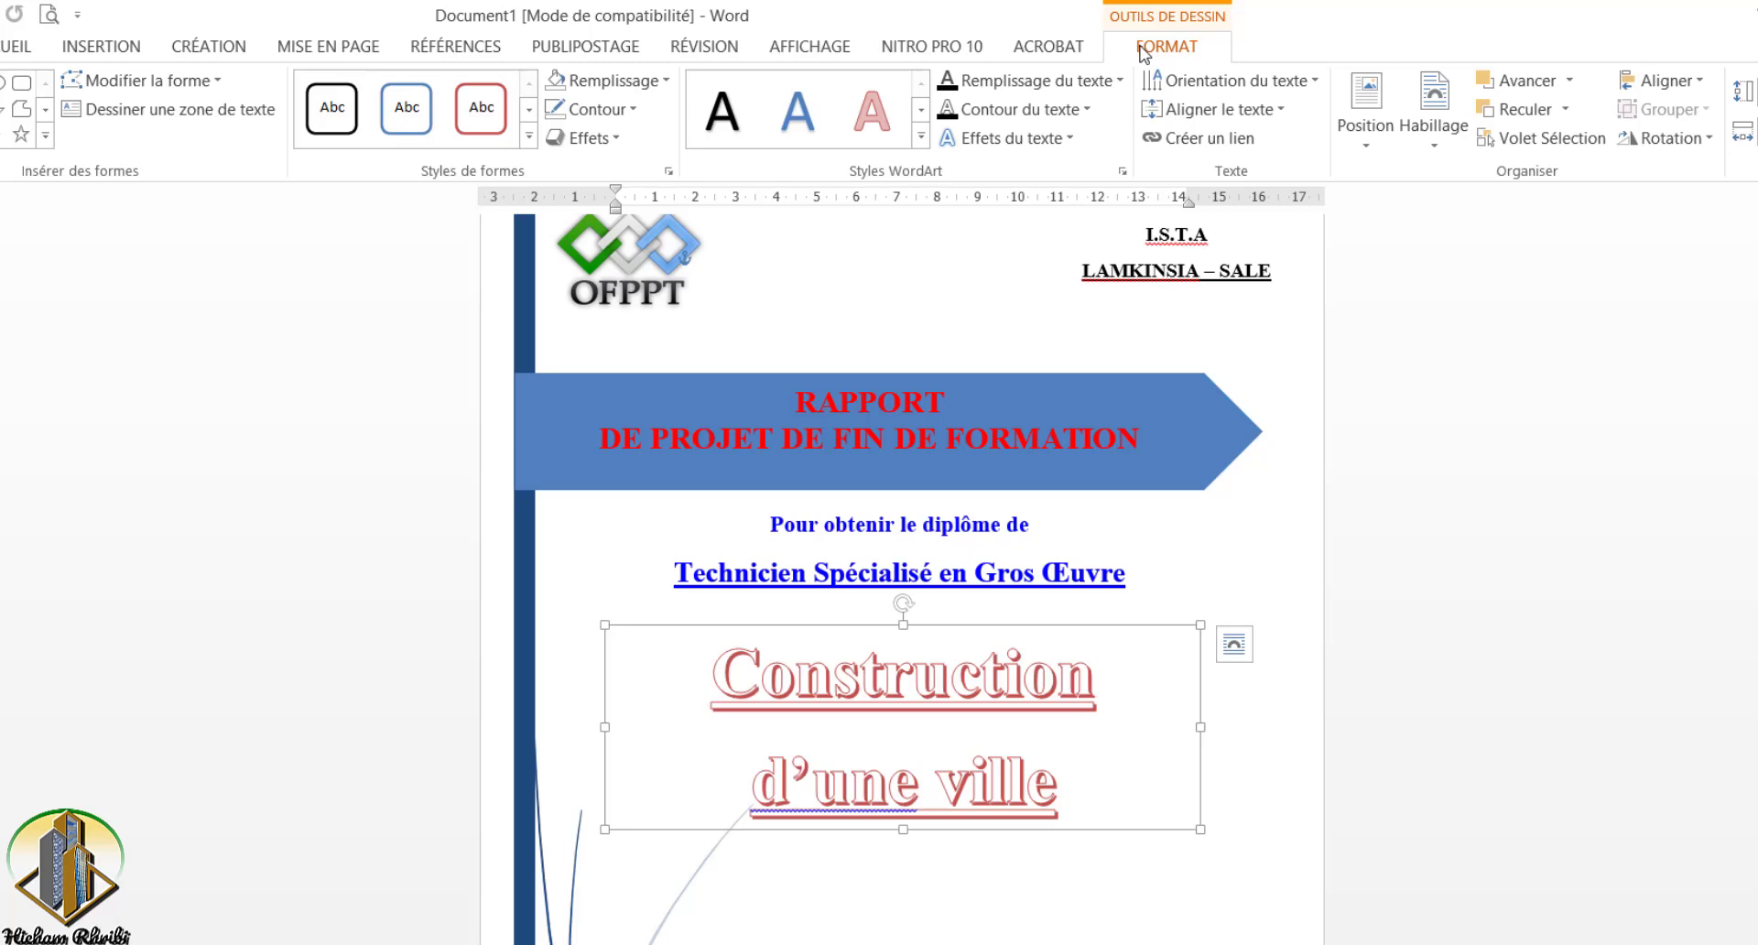
click(529, 139)
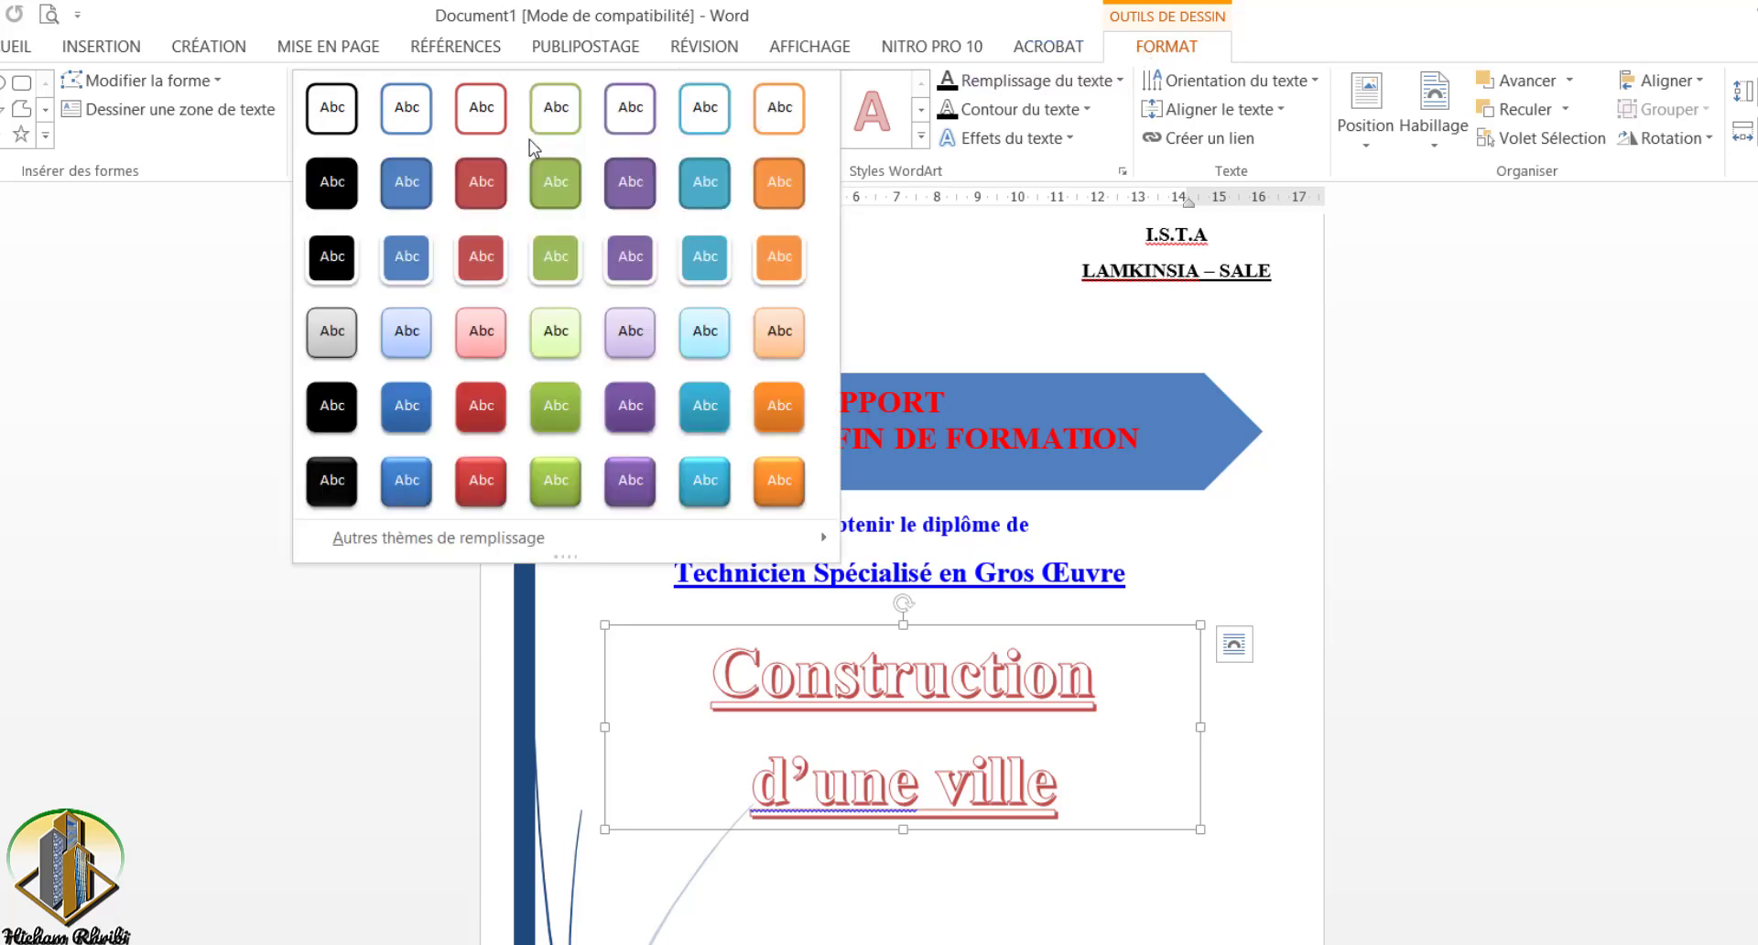
click(704, 480)
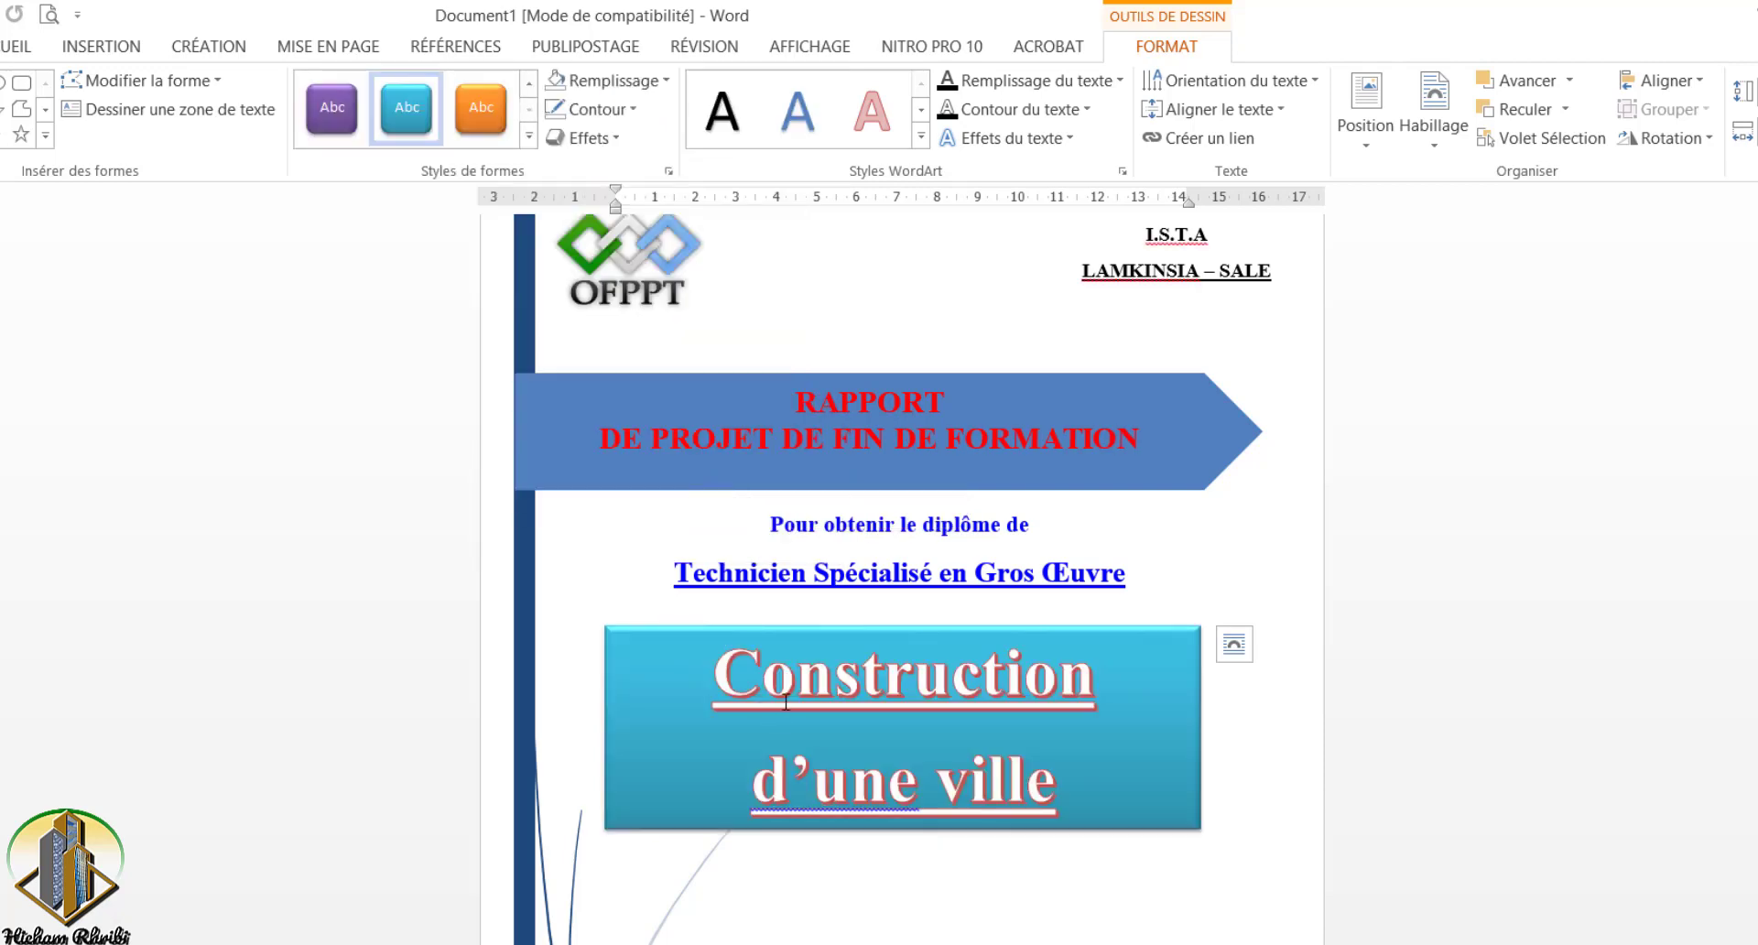
click(869, 799)
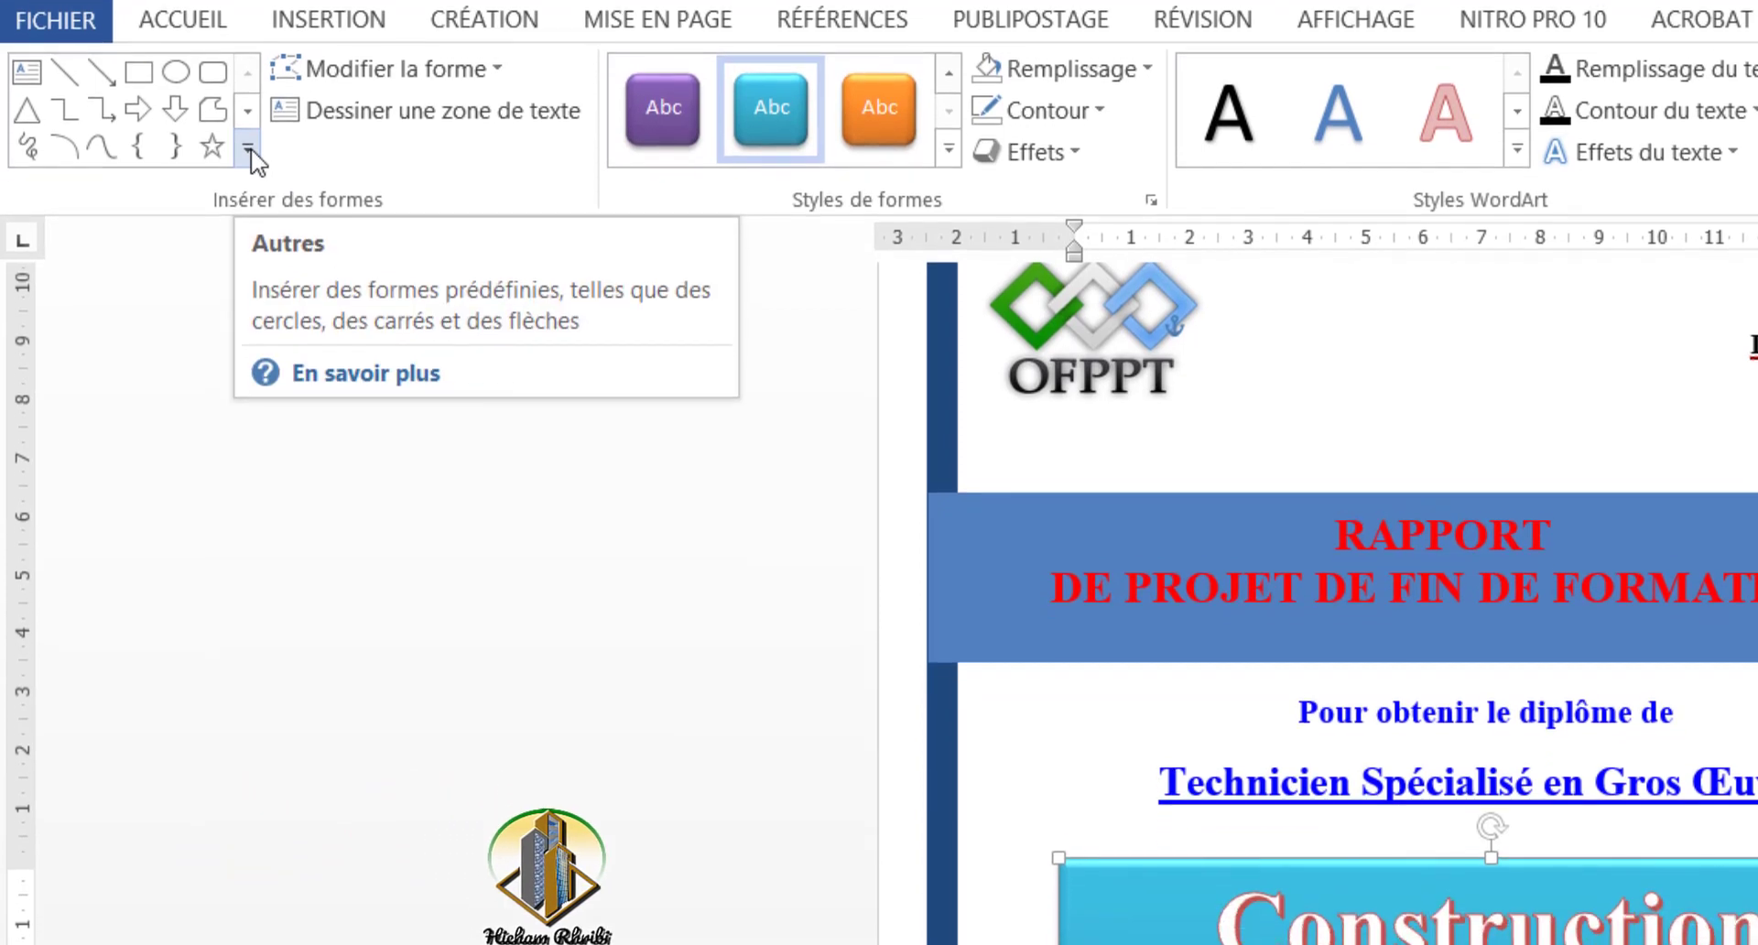
Step: Draw a ribbon banner from Étoiles et bannières below the title box and widen it
click(249, 185)
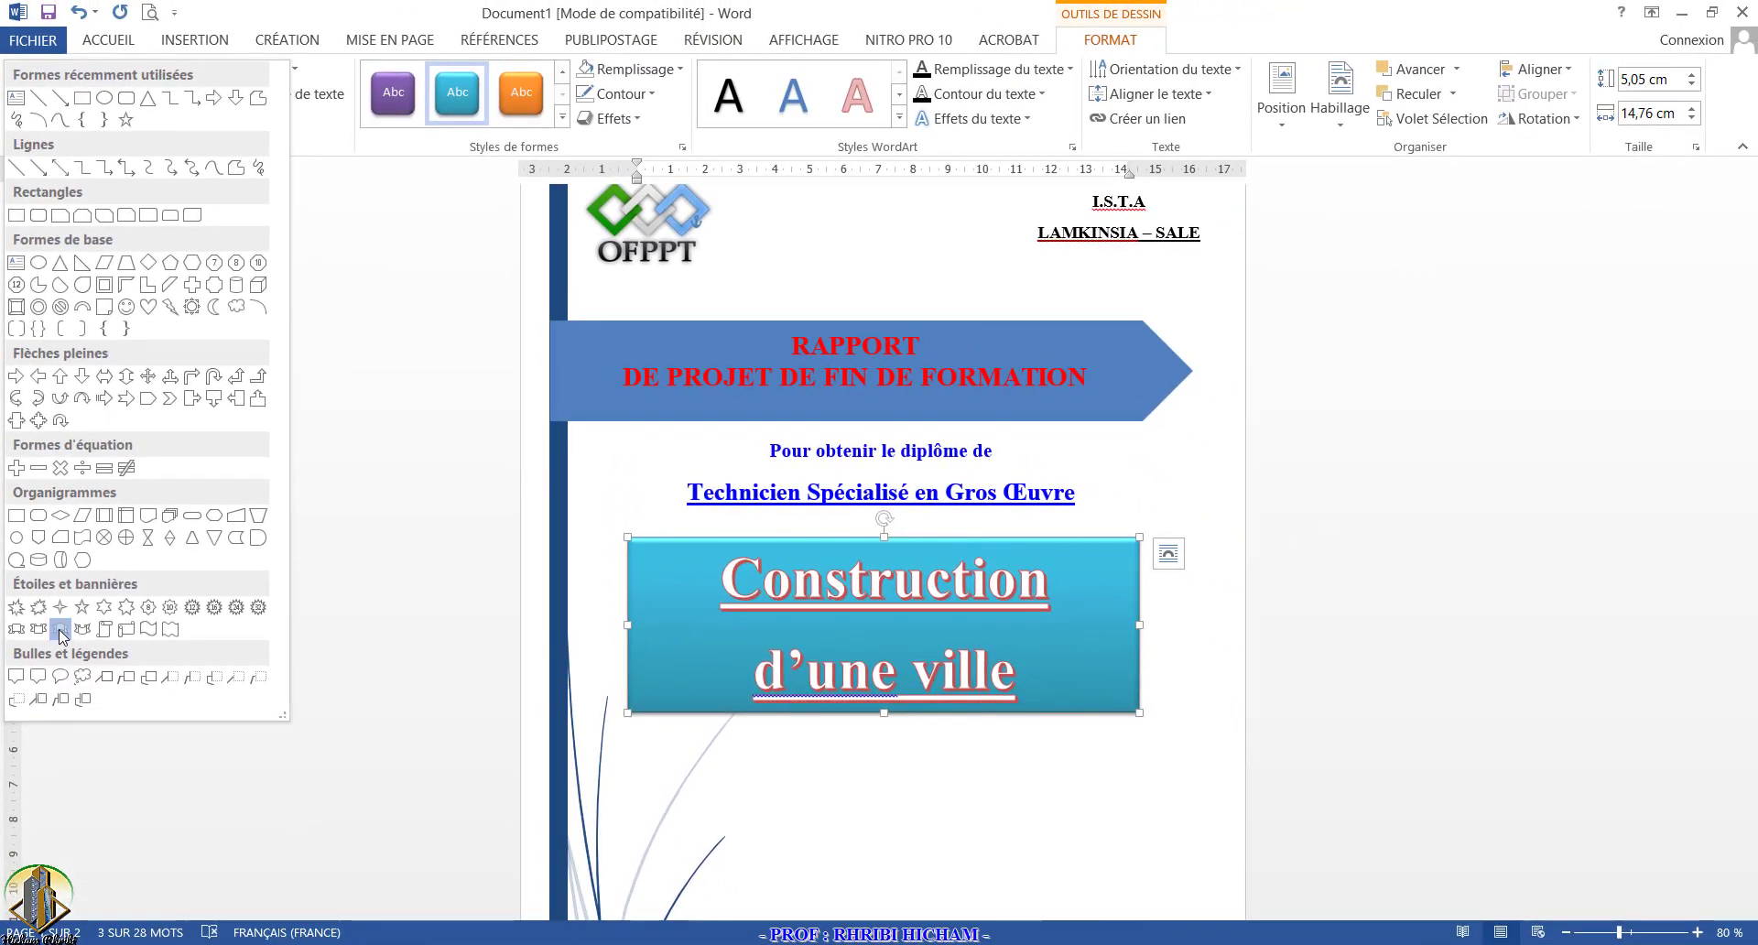
click(60, 630)
scroll(678, 586, down, 3)
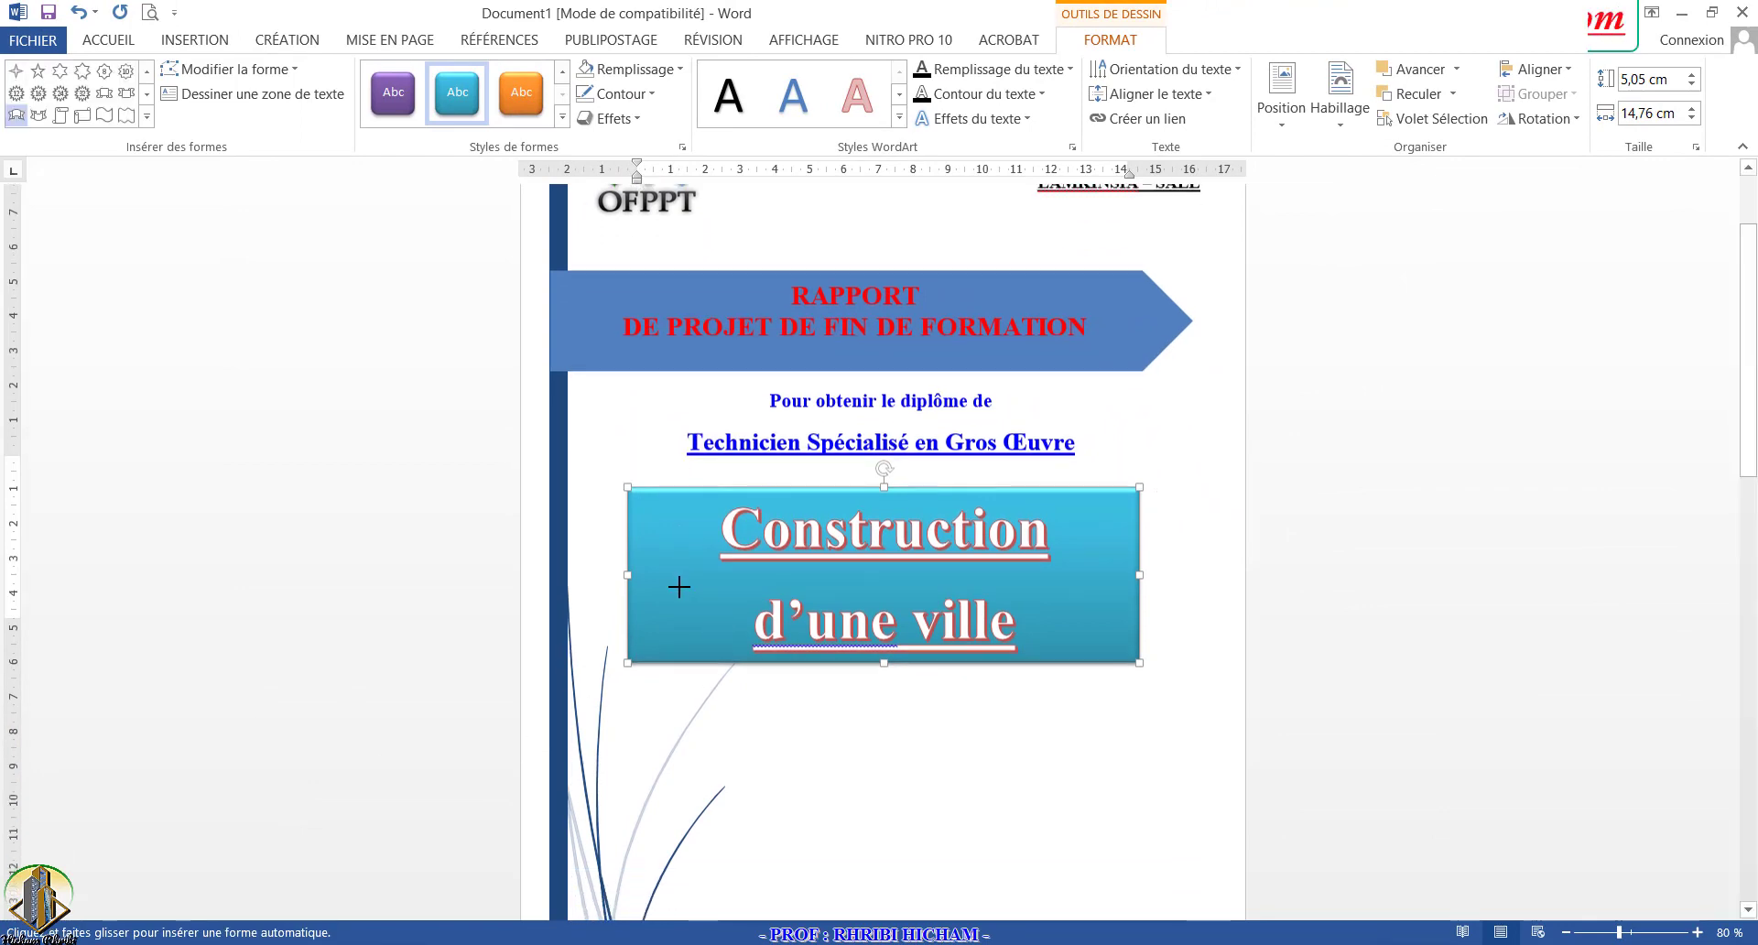
drag(624, 580, 1200, 745)
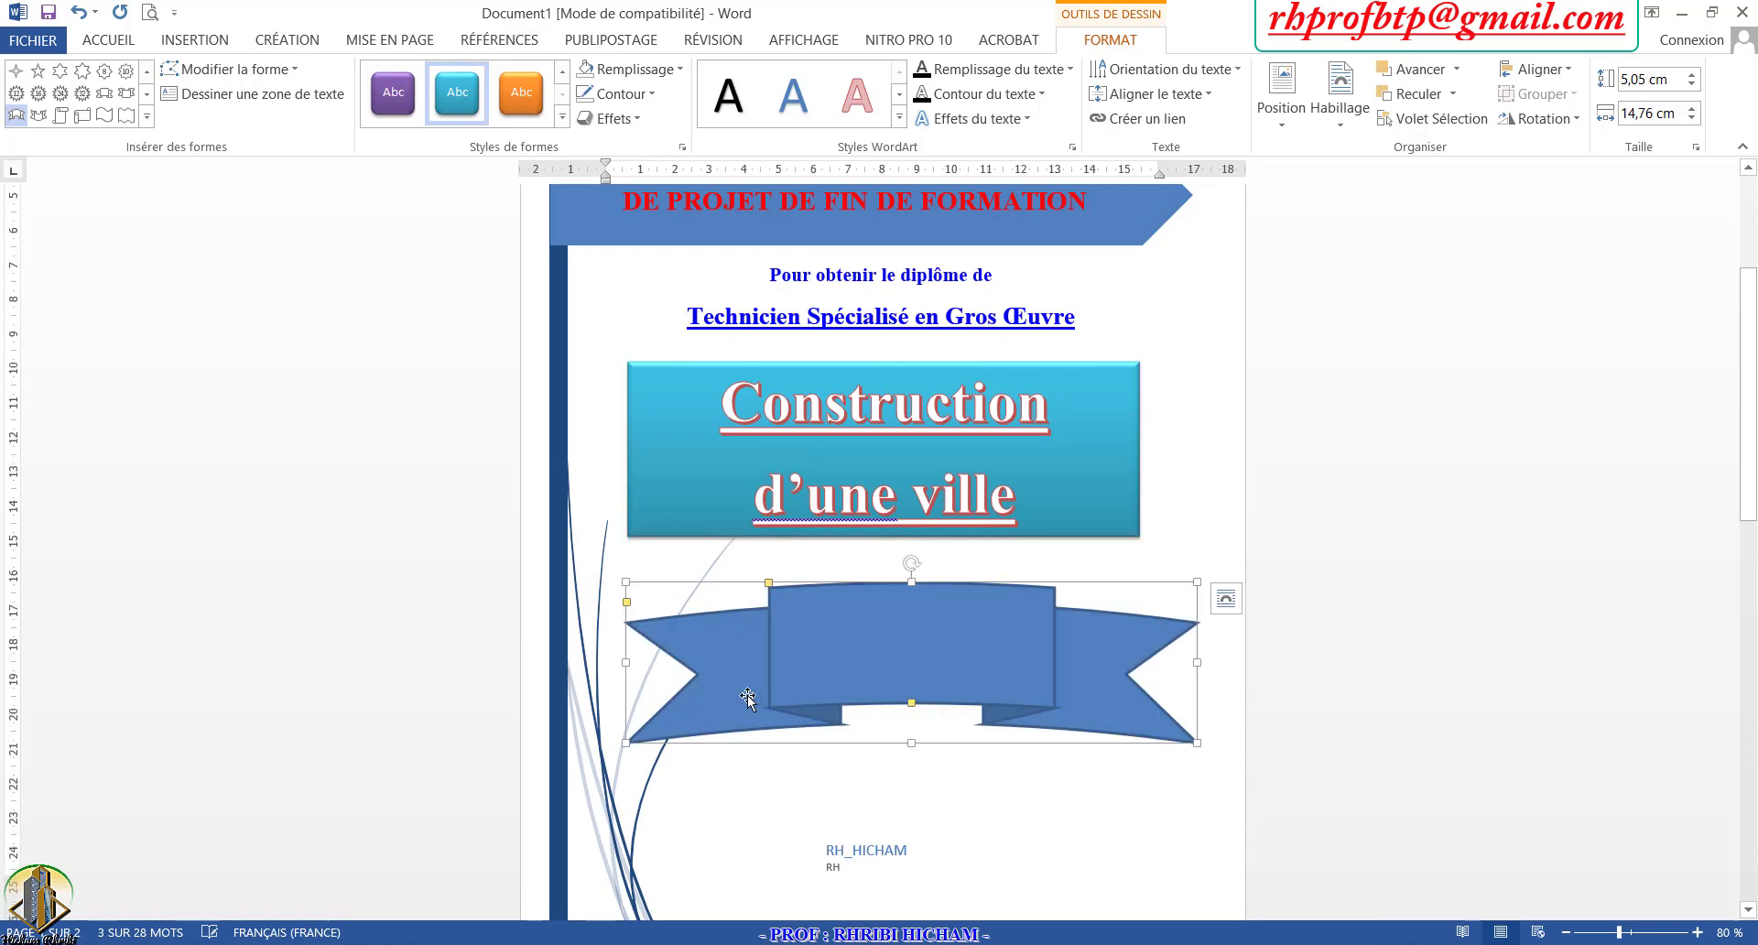
drag(627, 661, 575, 658)
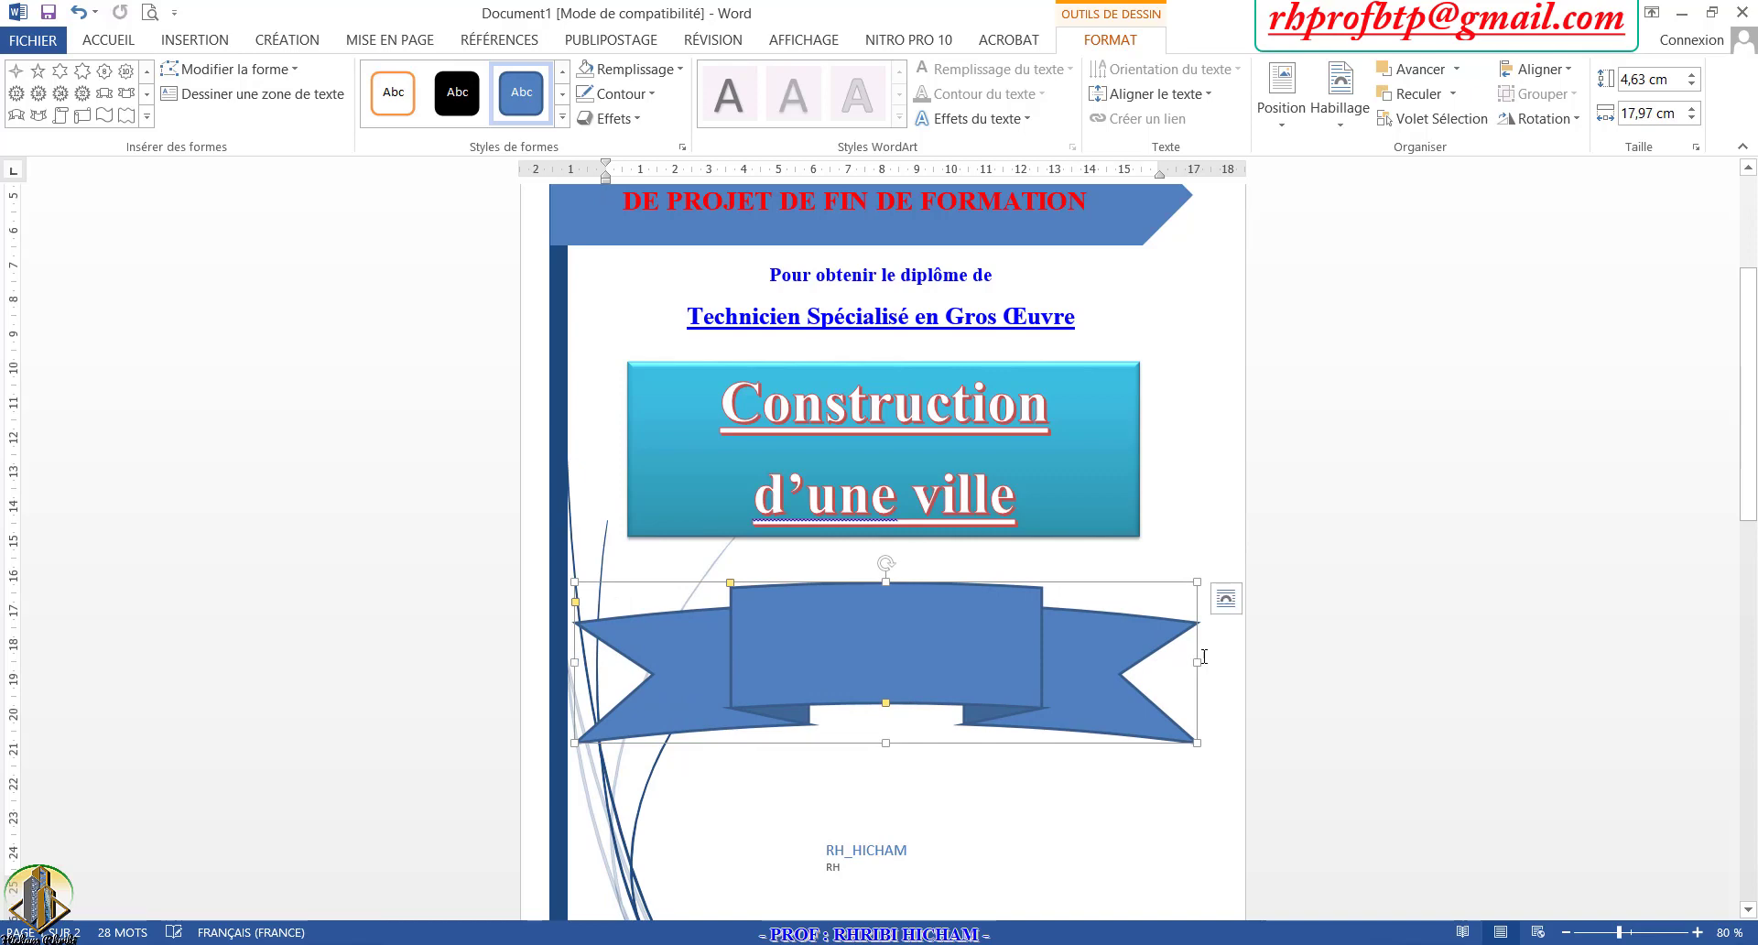
drag(1197, 663, 1218, 663)
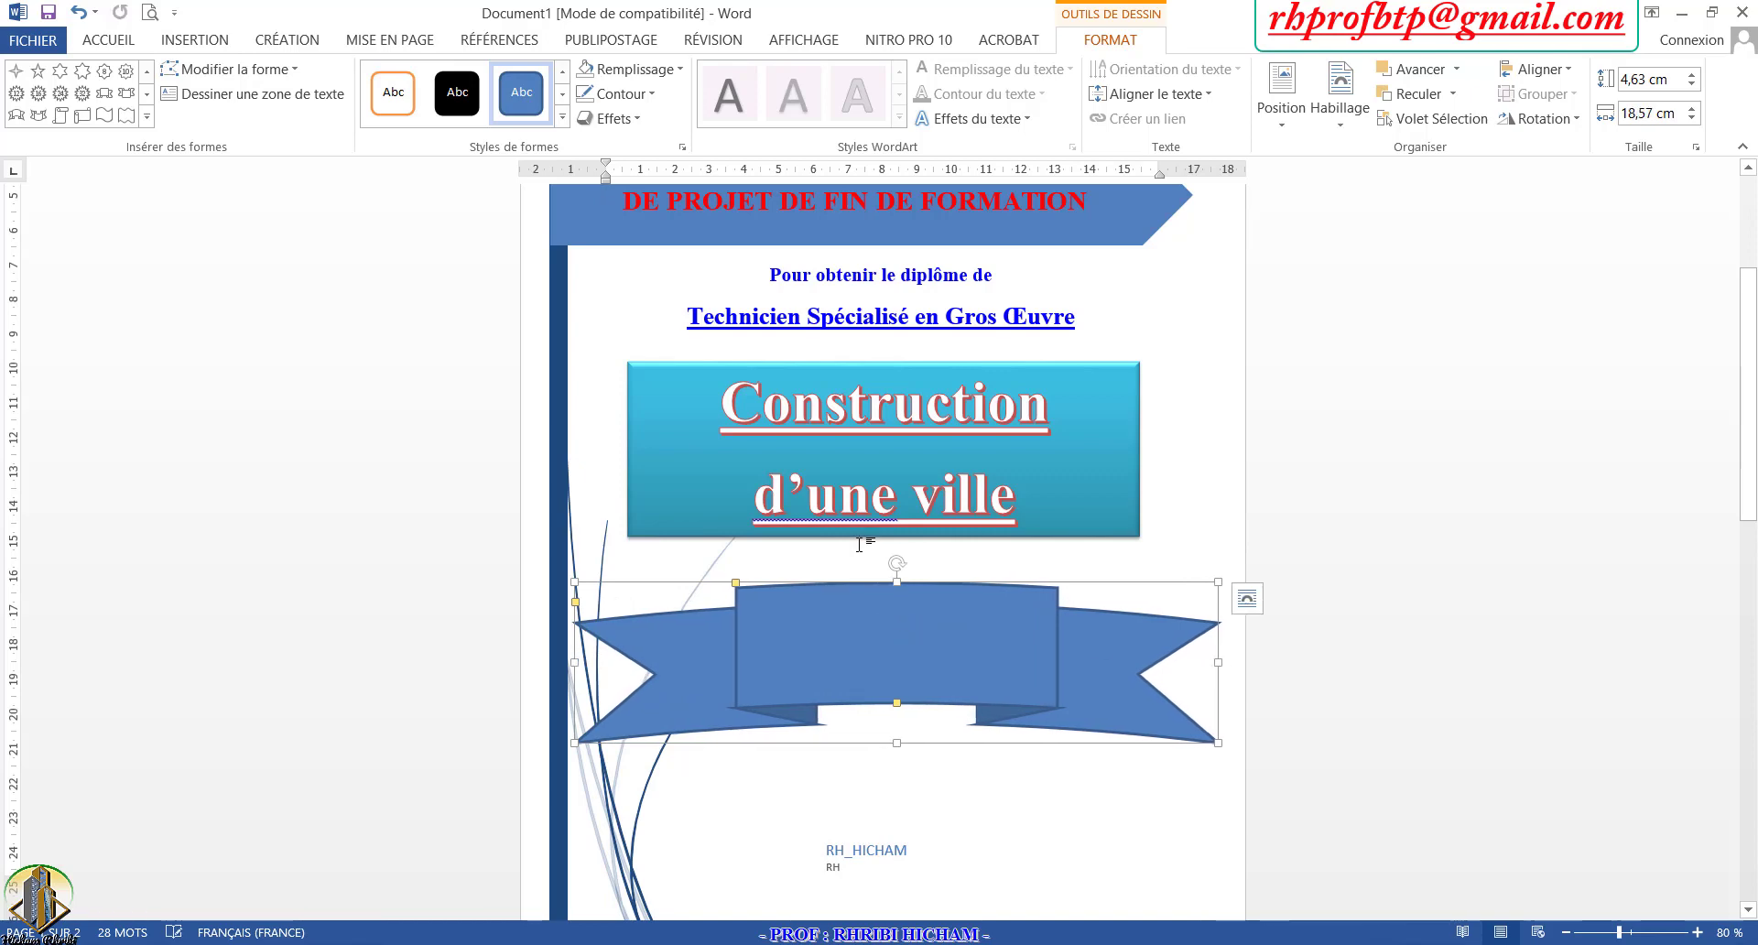
Step: Copy the title 'Construction d'une ville' and select the ribbon banner
drag(1018, 503, 749, 423)
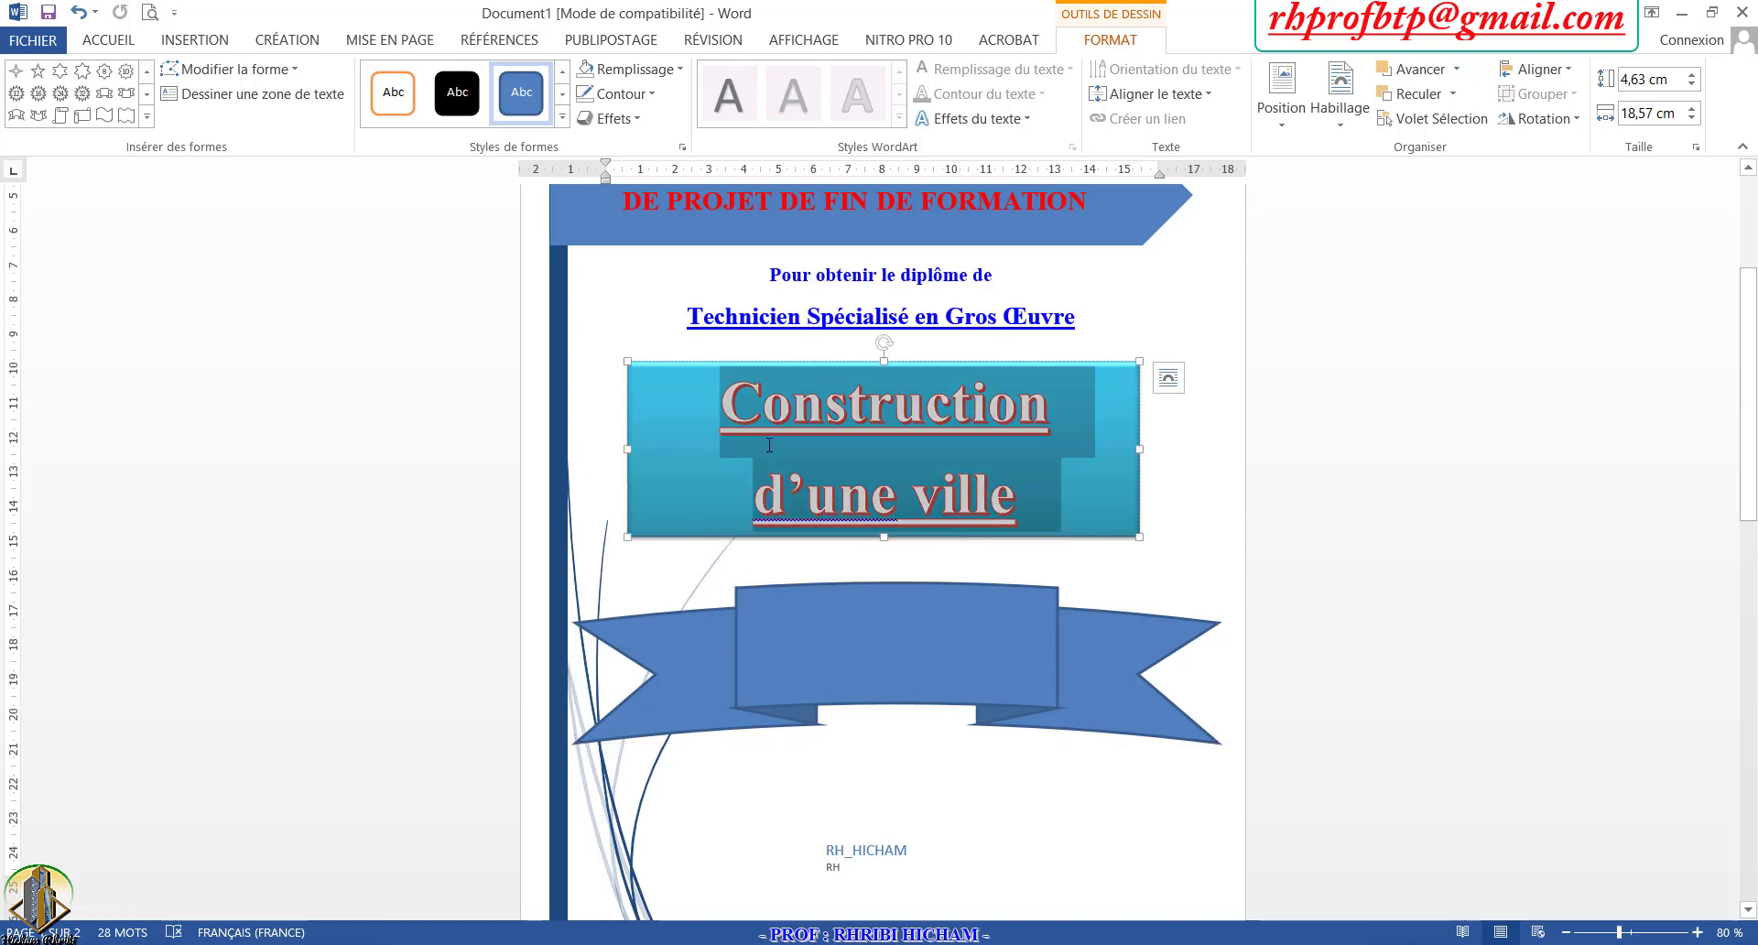
right_click(749, 423)
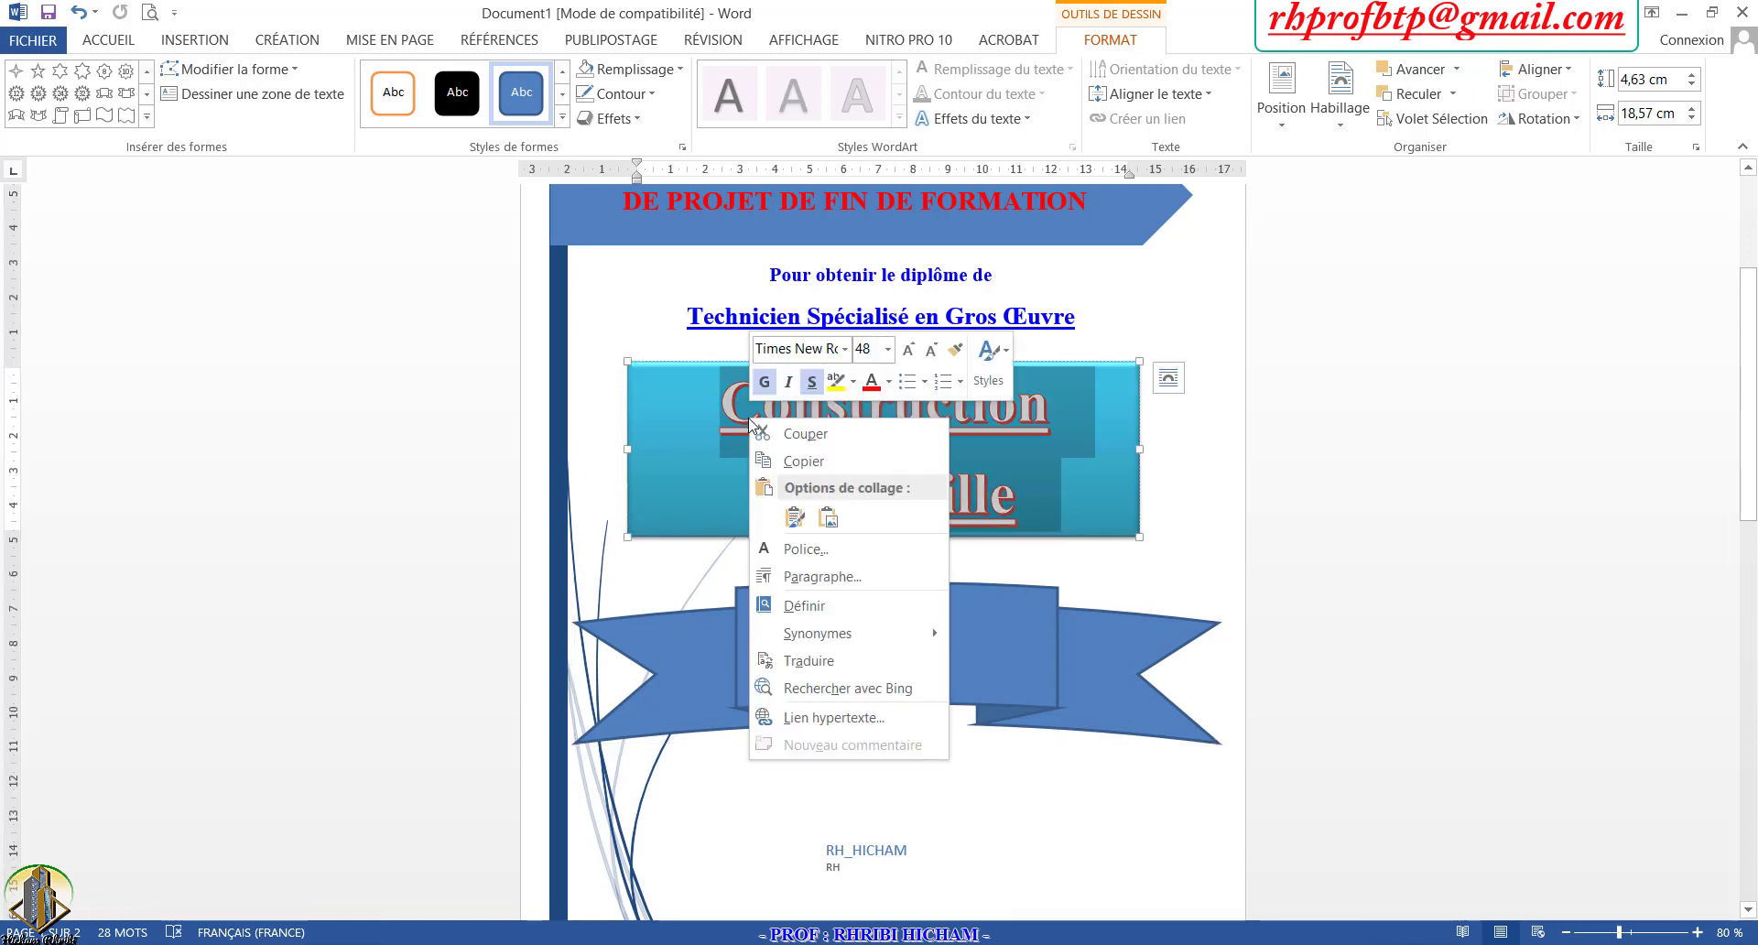
click(787, 460)
click(870, 647)
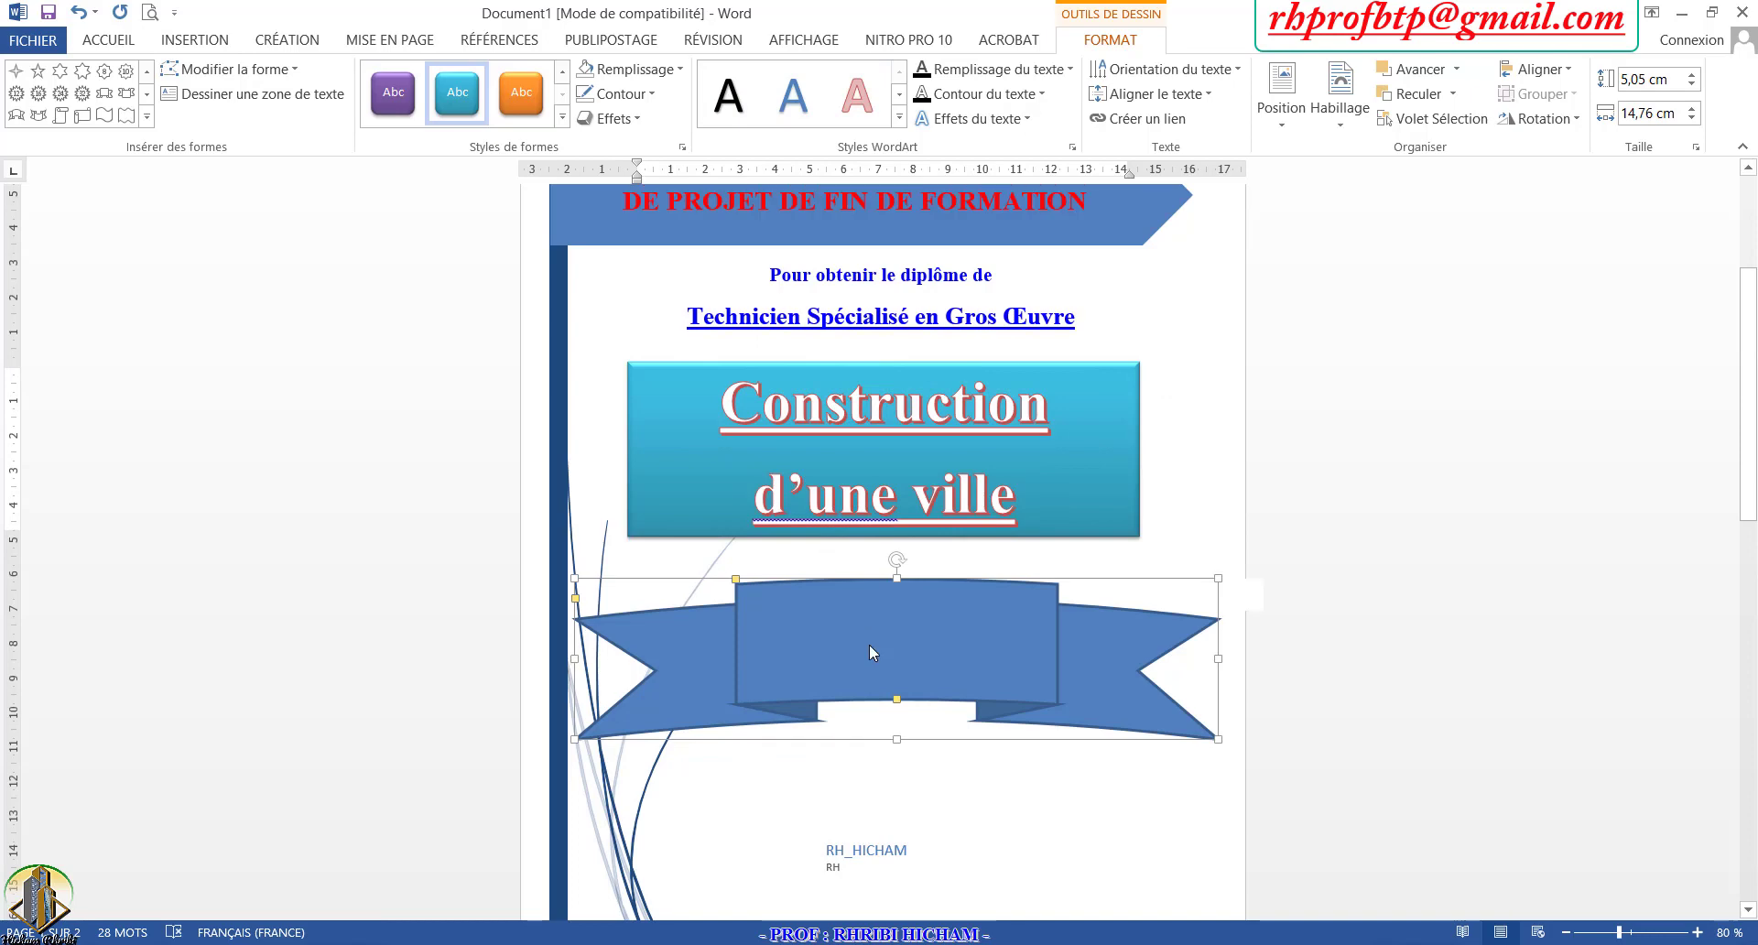
right_click(870, 646)
click(839, 639)
Step: Add the copied styled title as text inside the ribbon banner with Ajouter du texte
right_click(839, 639)
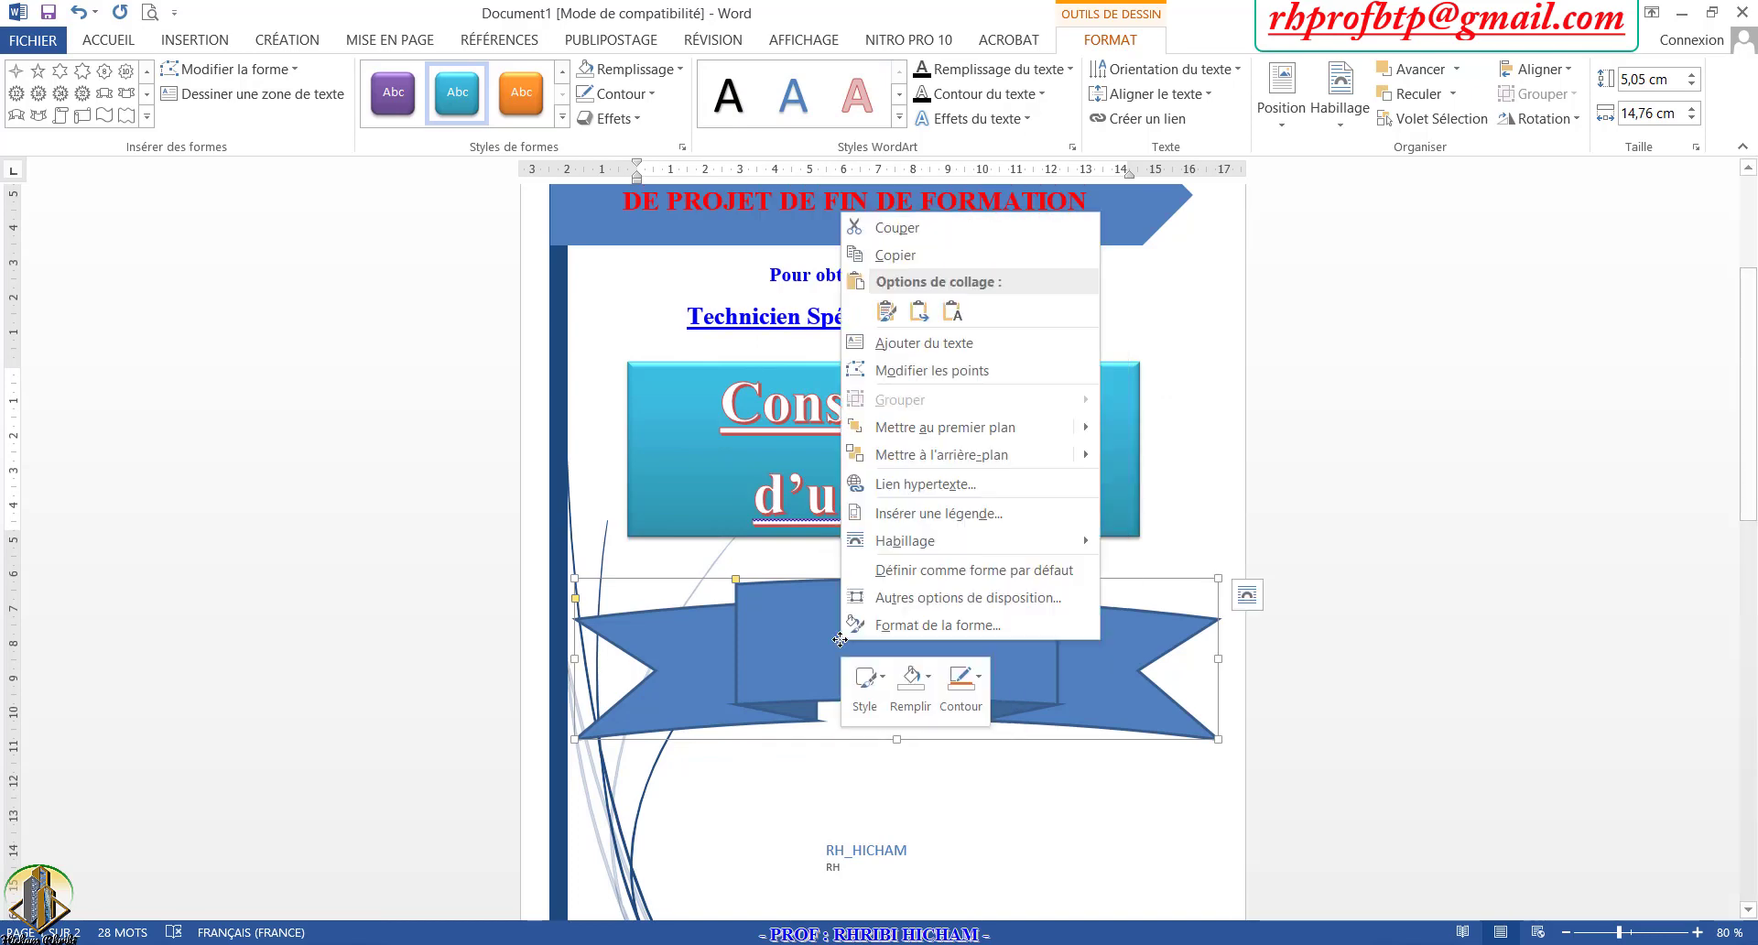
click(912, 344)
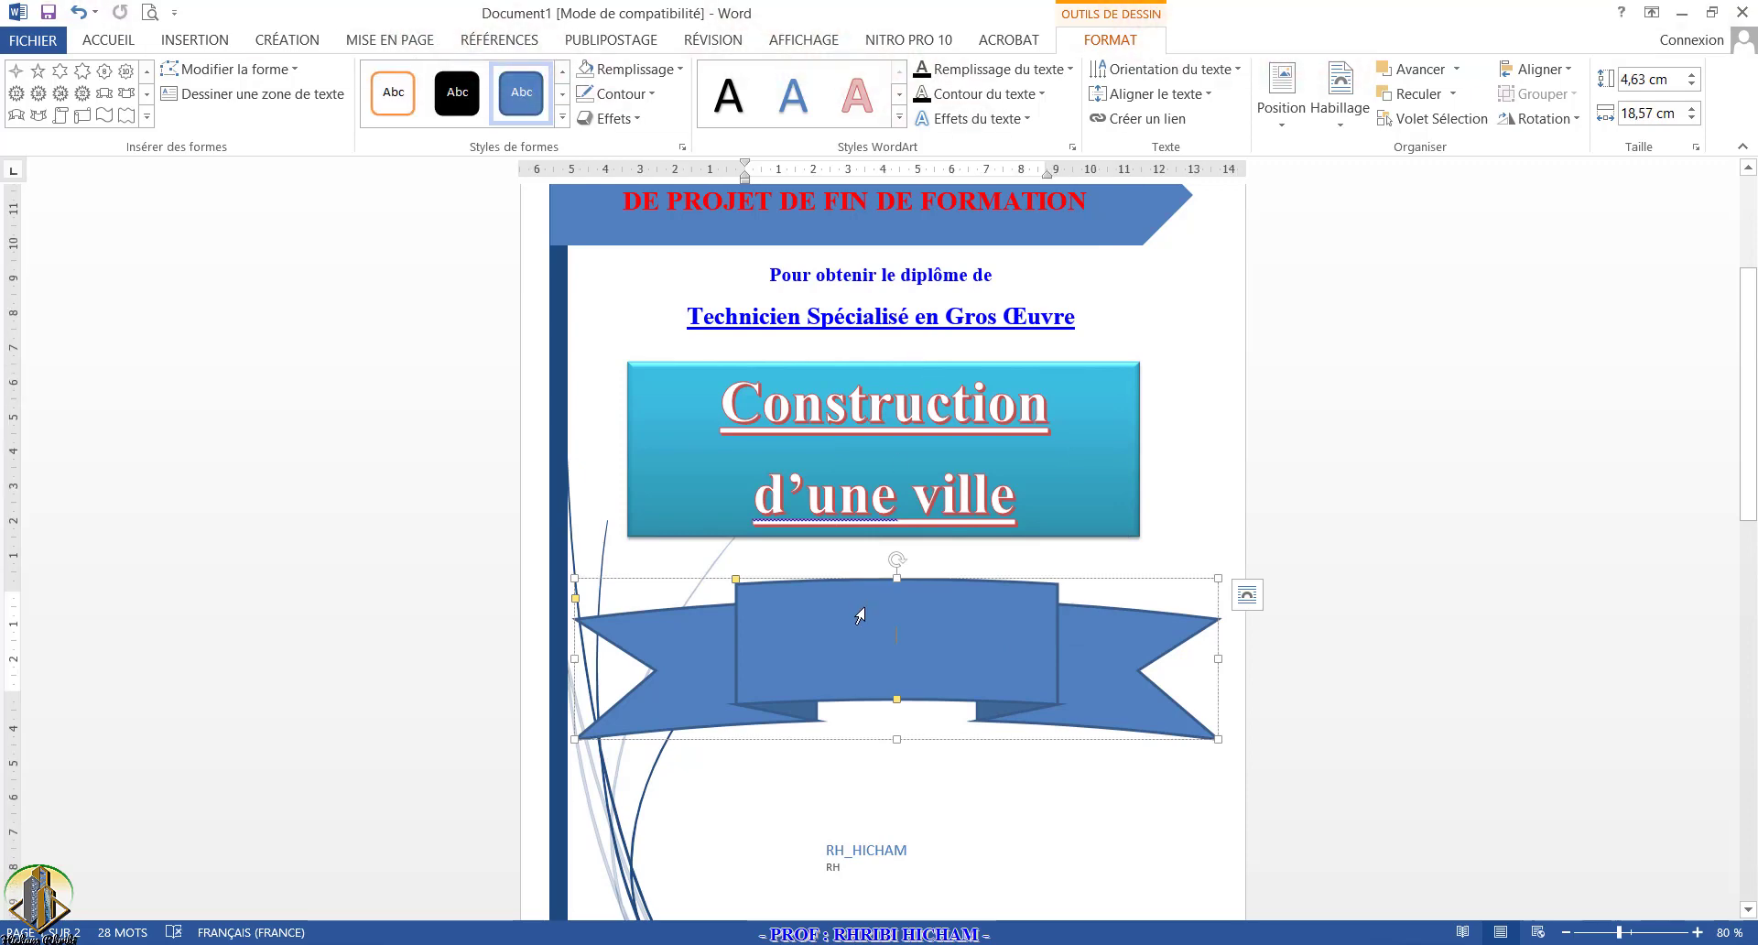
key(ctrl+v)
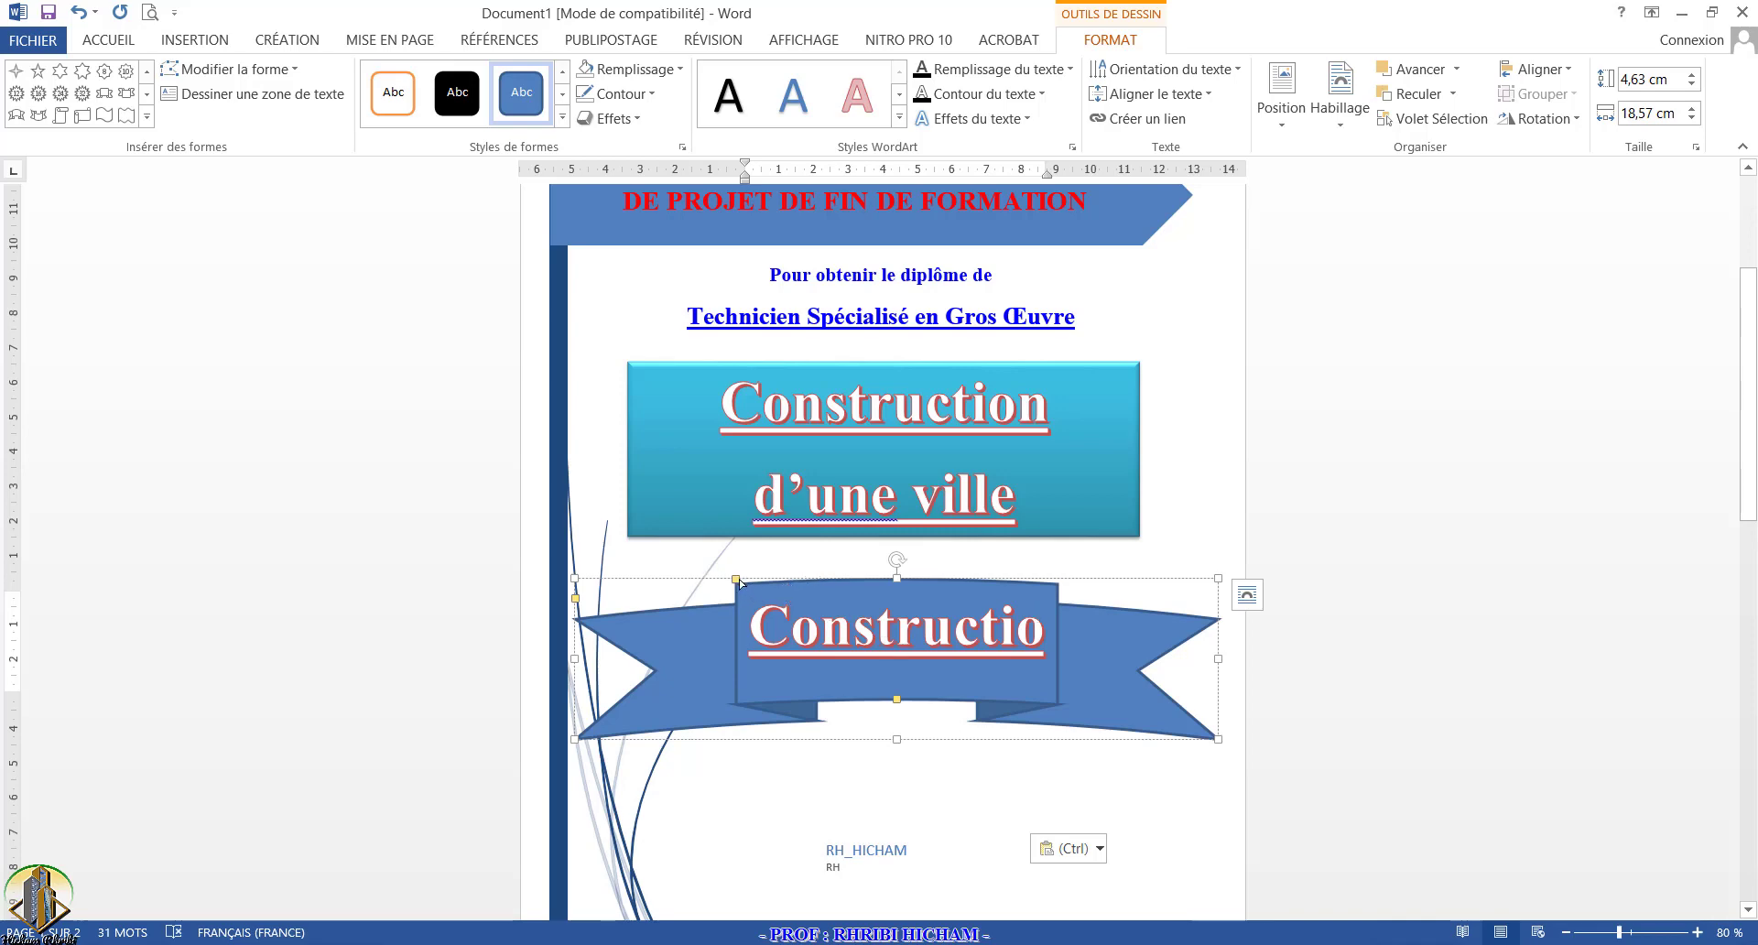
Step: Reshape the banner's central panel and curve, and remove the old cyan title box
drag(738, 581, 672, 579)
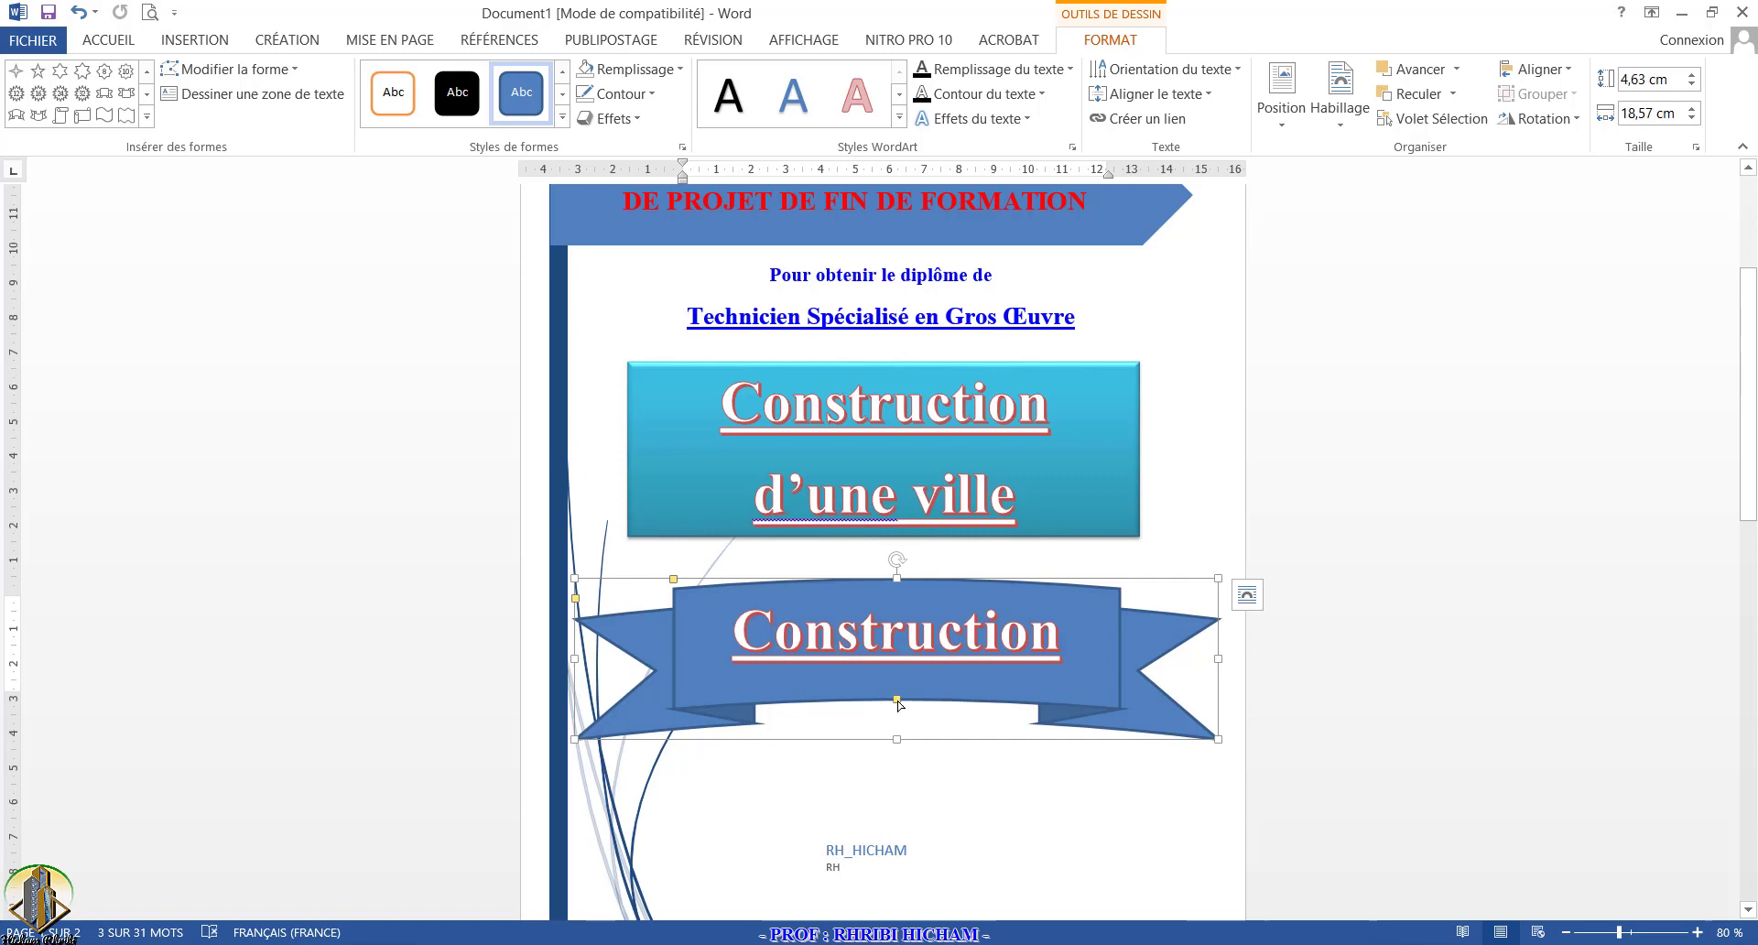
drag(897, 701, 900, 698)
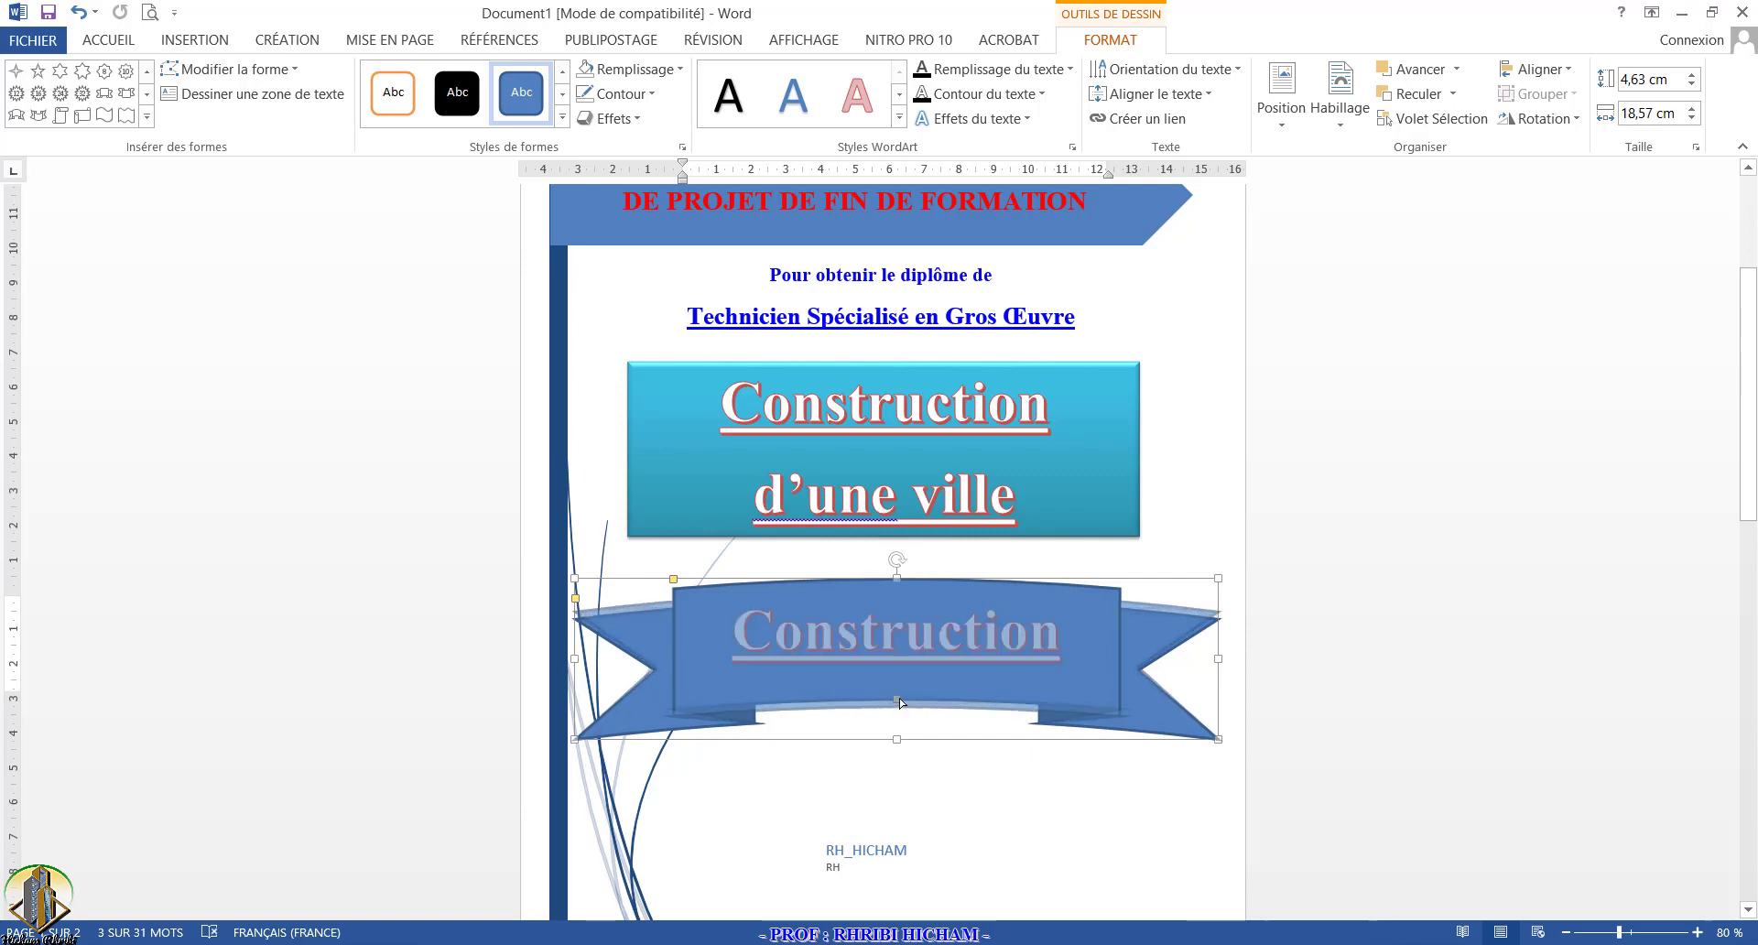
key(ctrl+z)
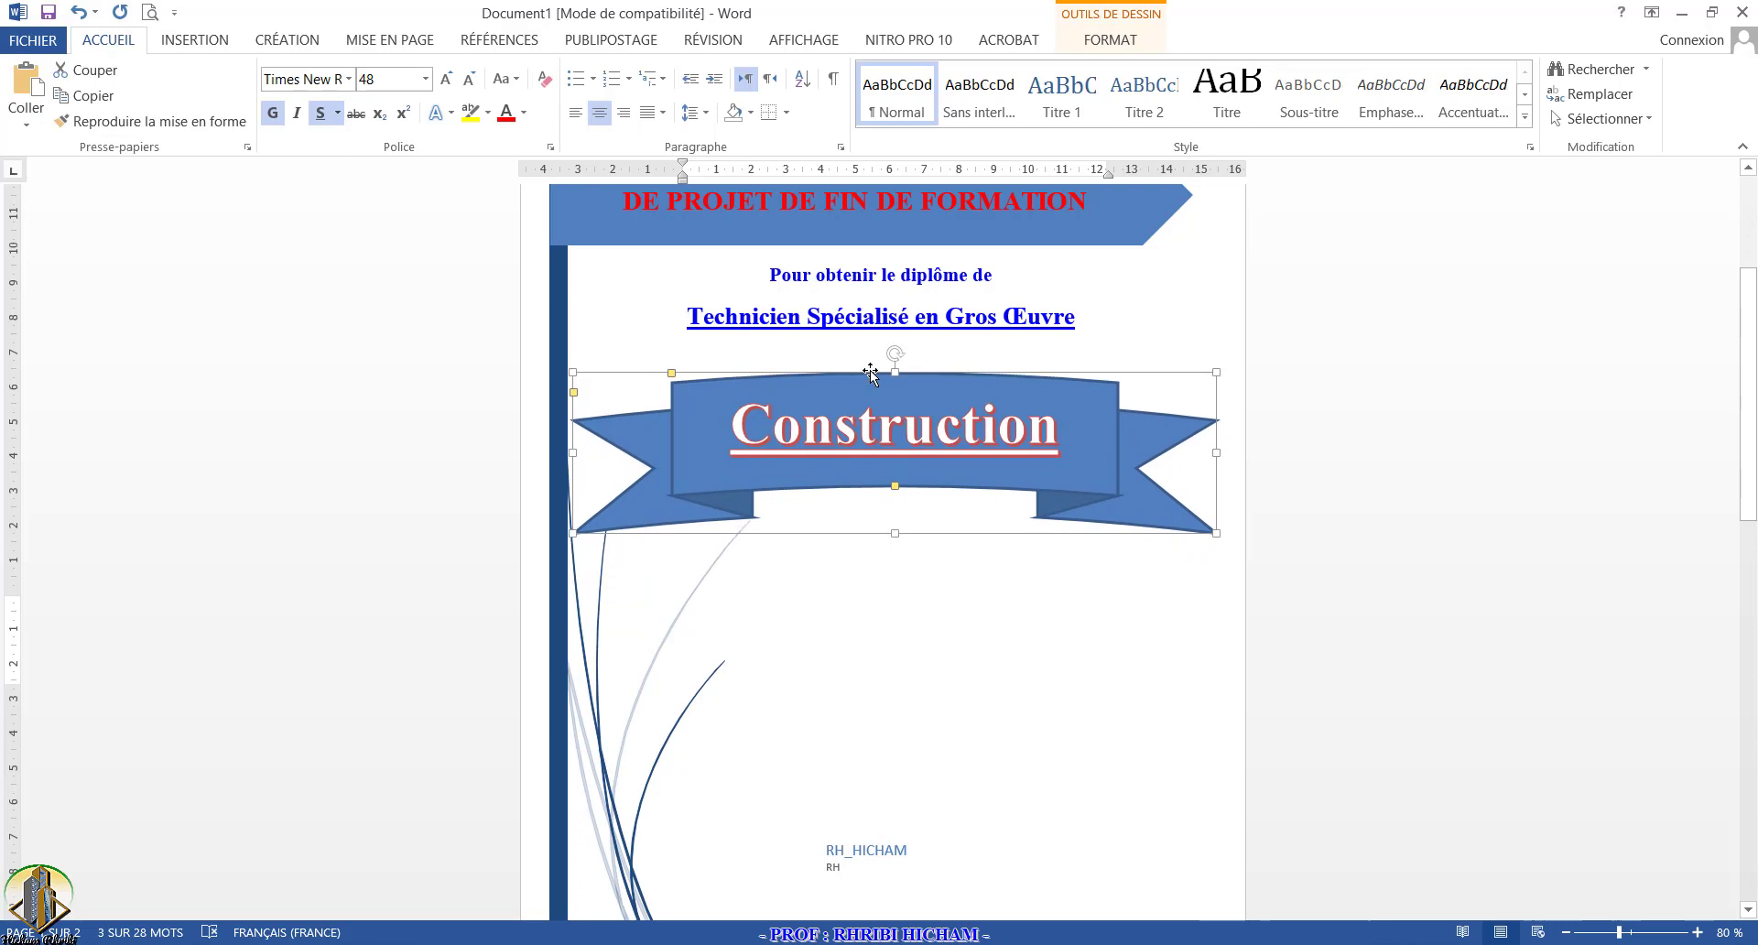
Step: Make the banner taller so the title fits on two lines, and shrink it to 36 pt
drag(870, 370, 870, 364)
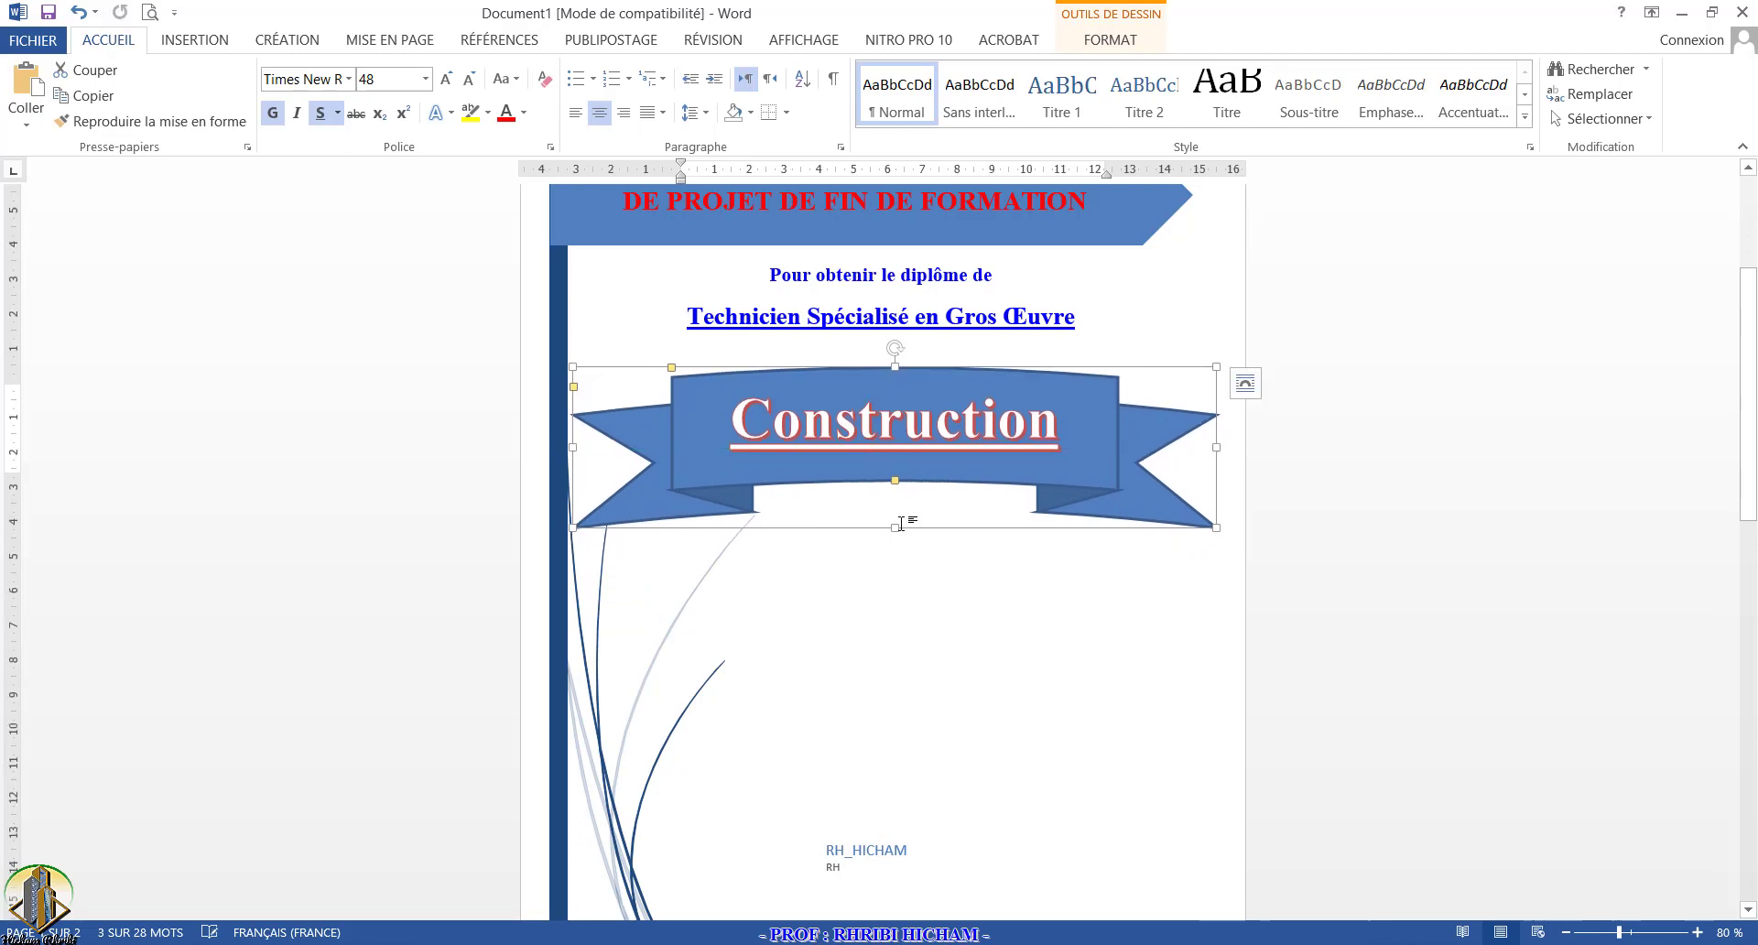
drag(896, 529, 895, 595)
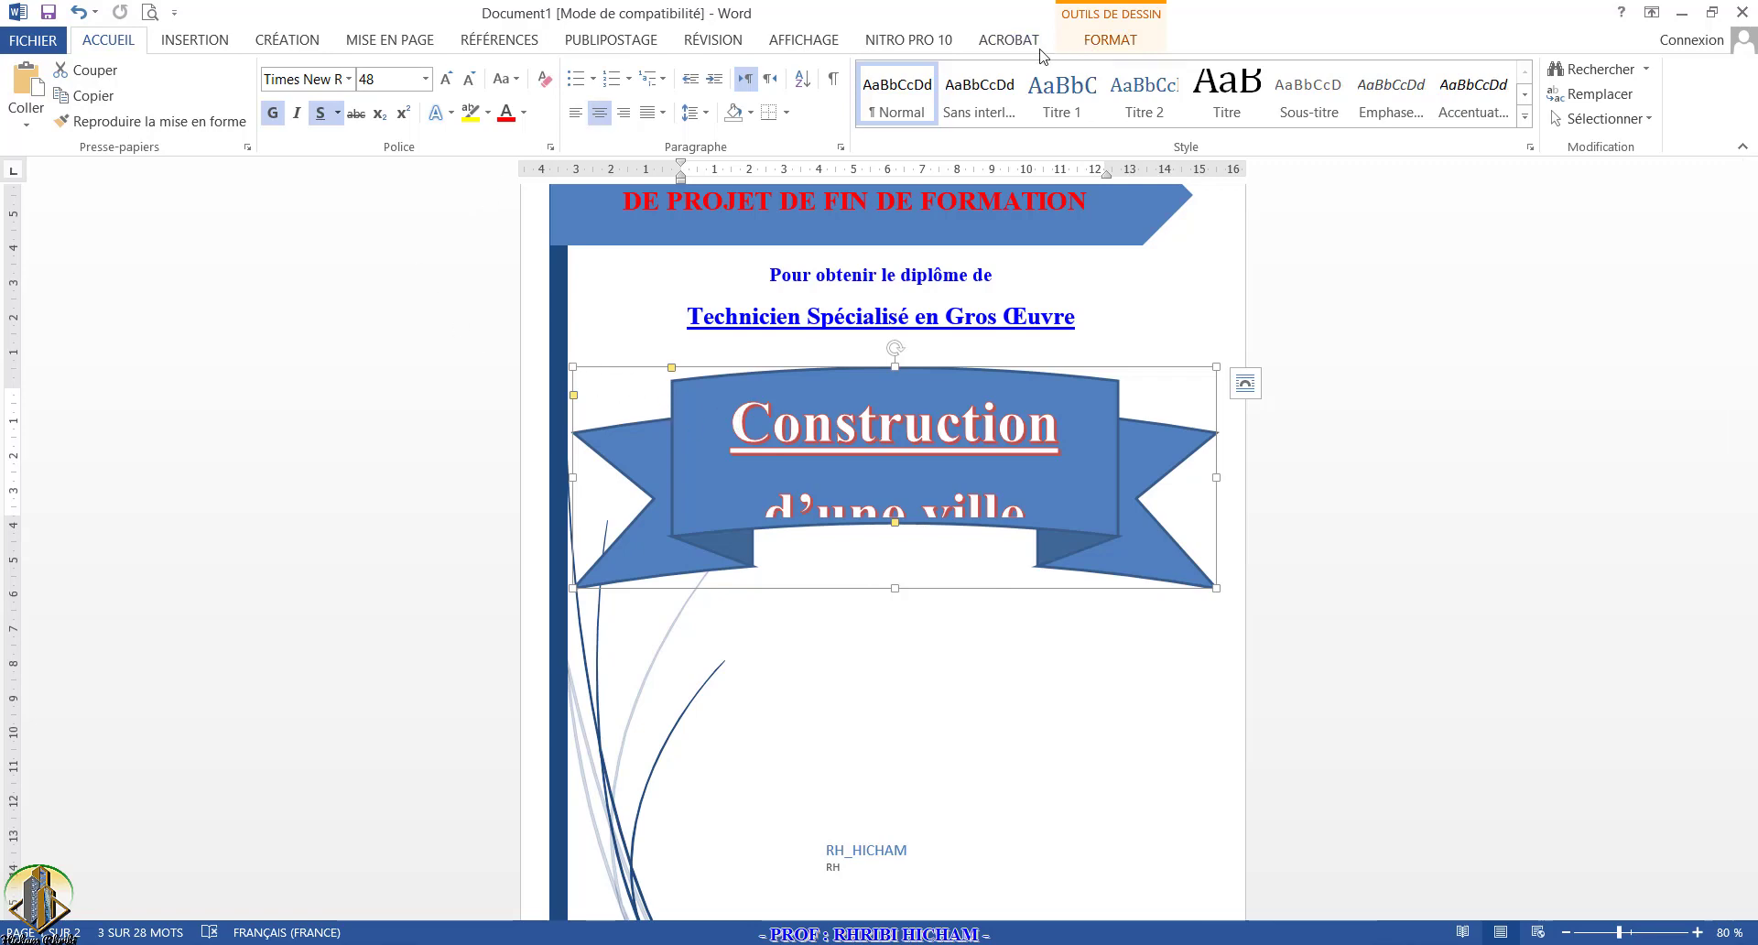
click(469, 80)
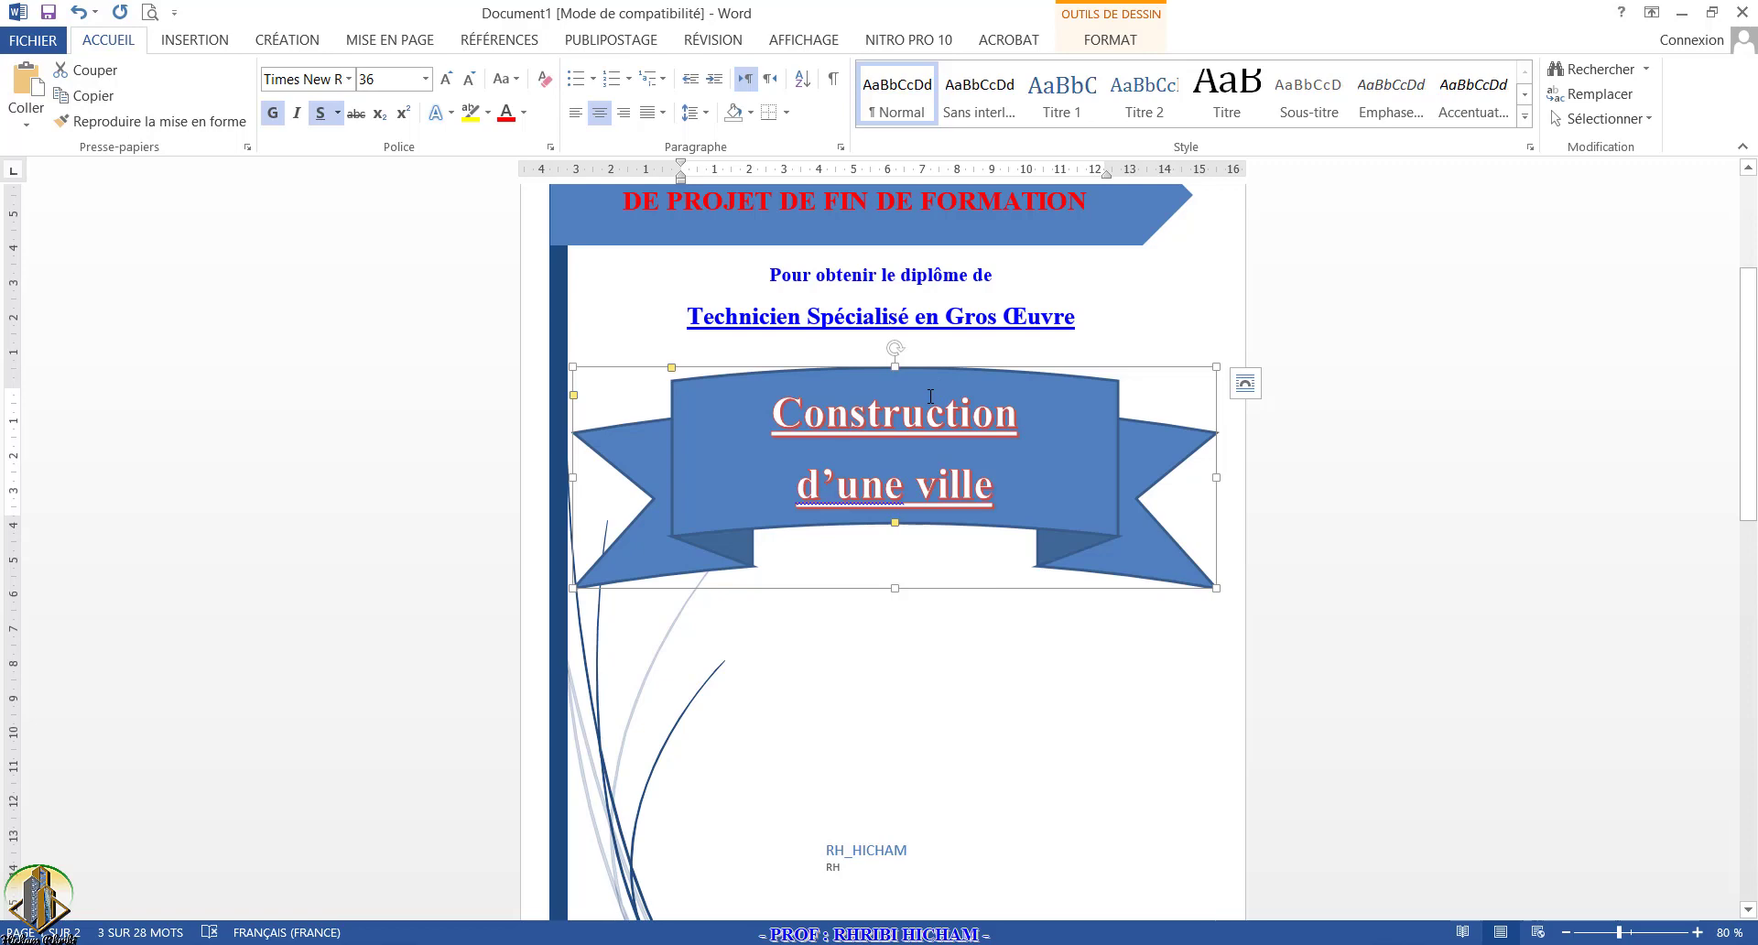
Step: Apply the Effet intense – Vert d'eau shape style to the ribbon banner
click(1097, 46)
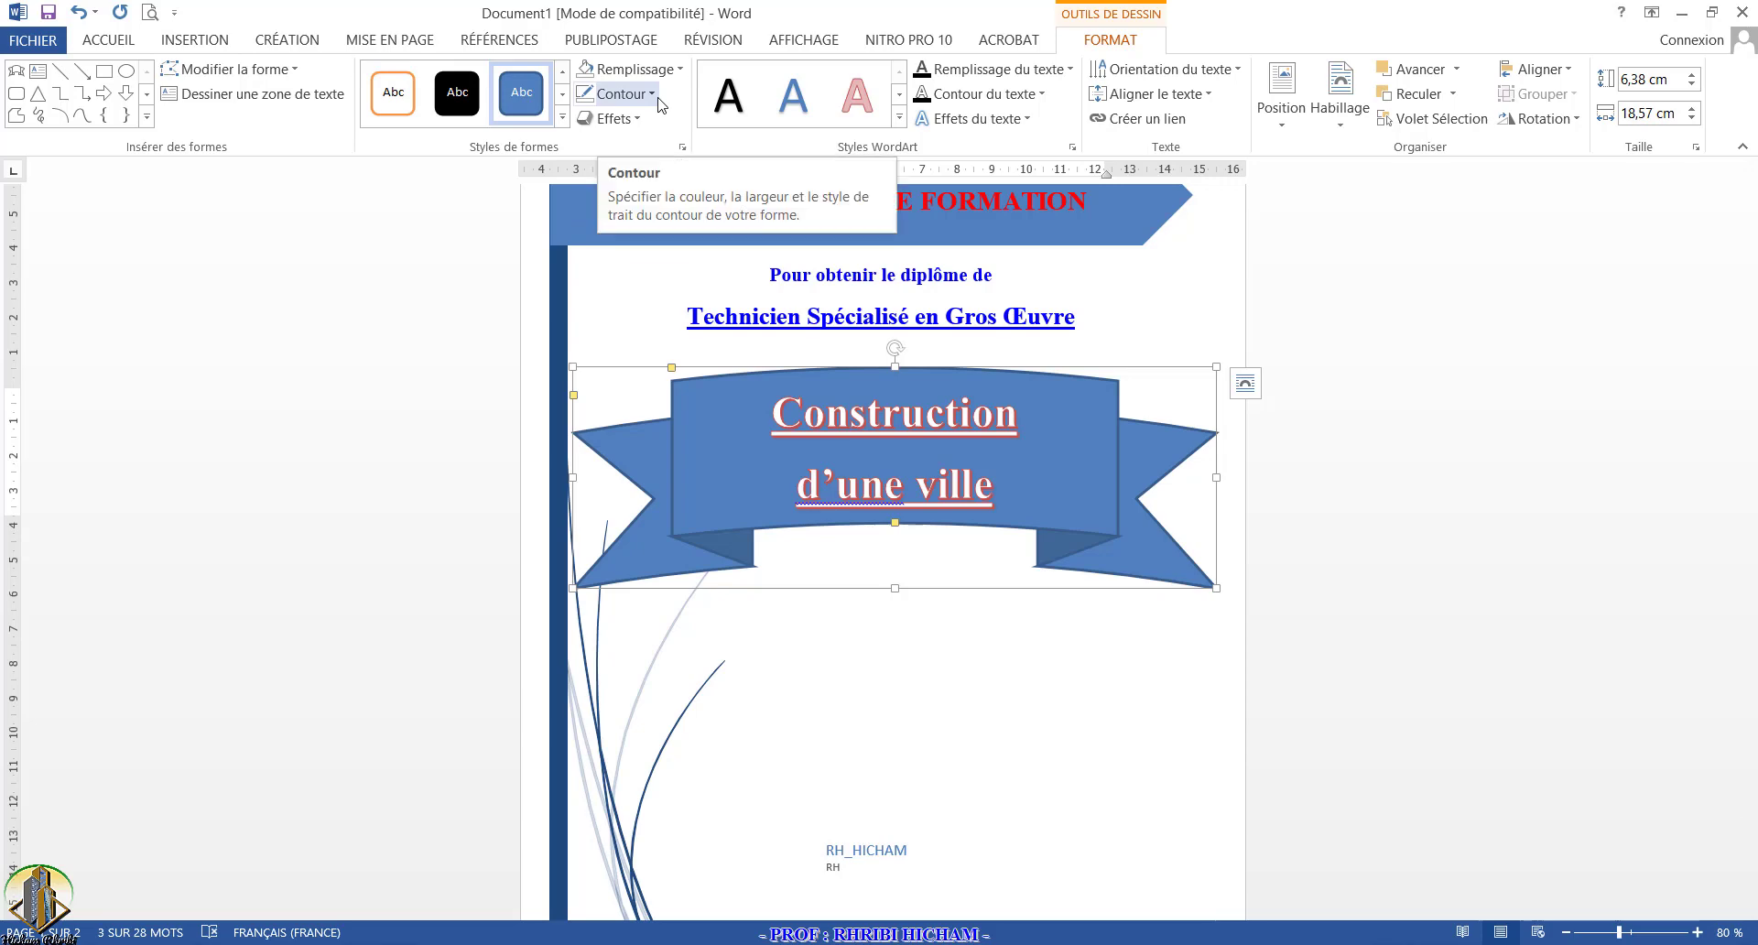
click(562, 119)
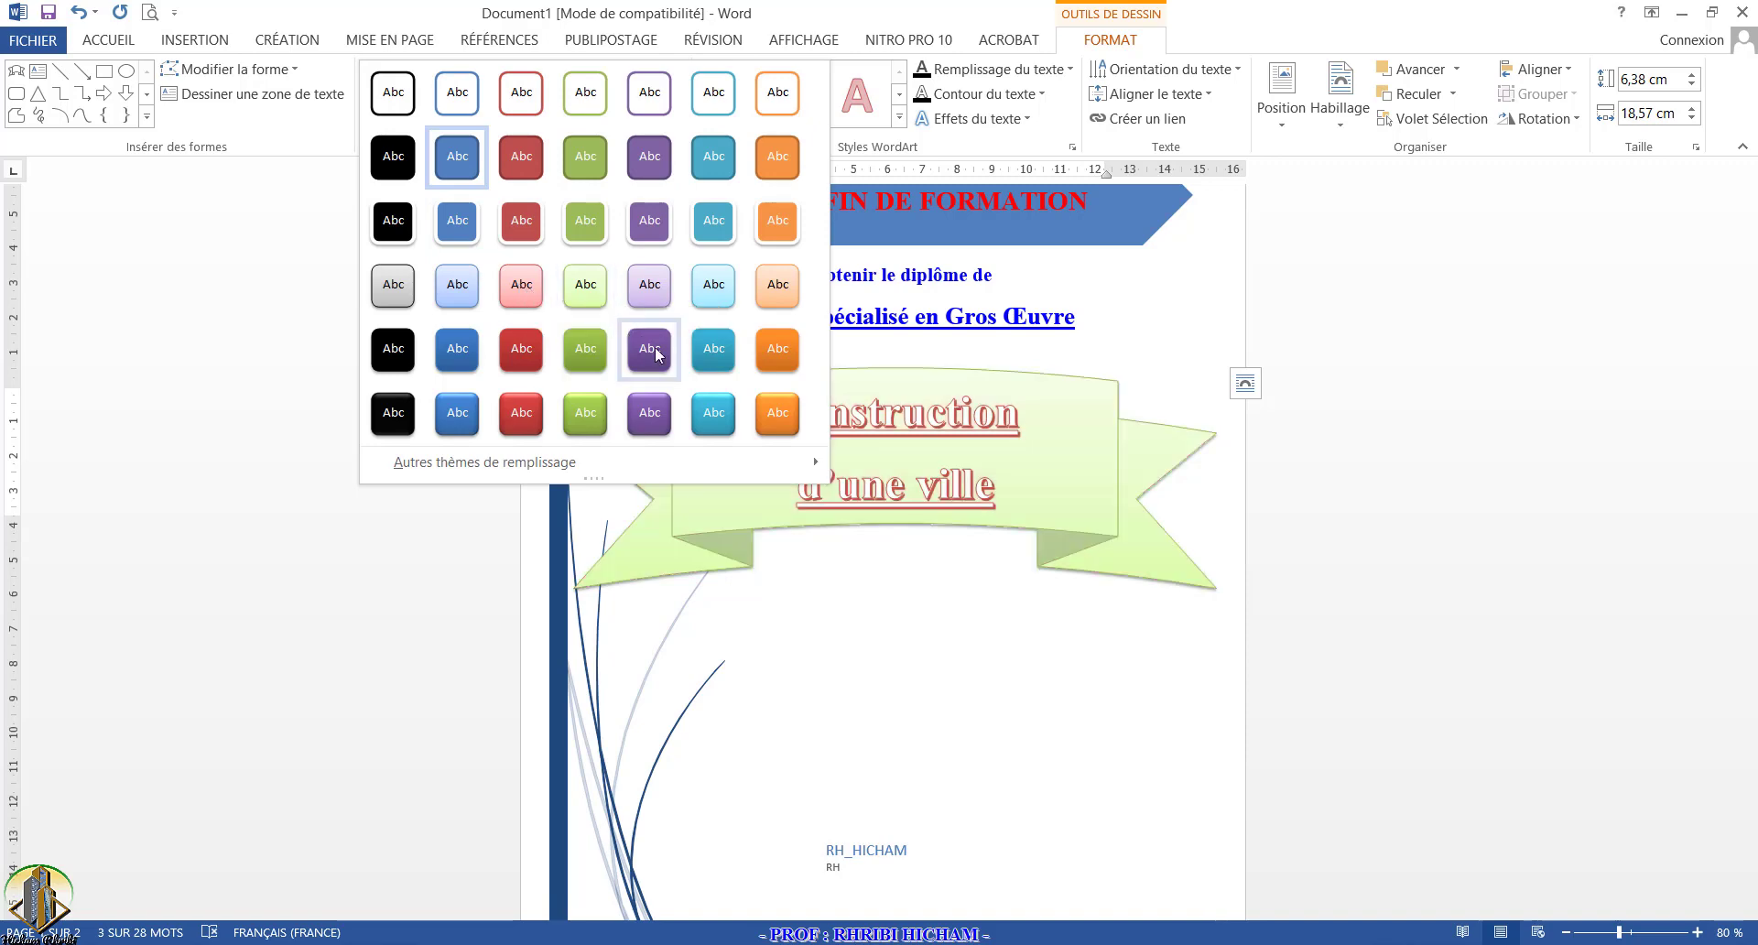
click(714, 415)
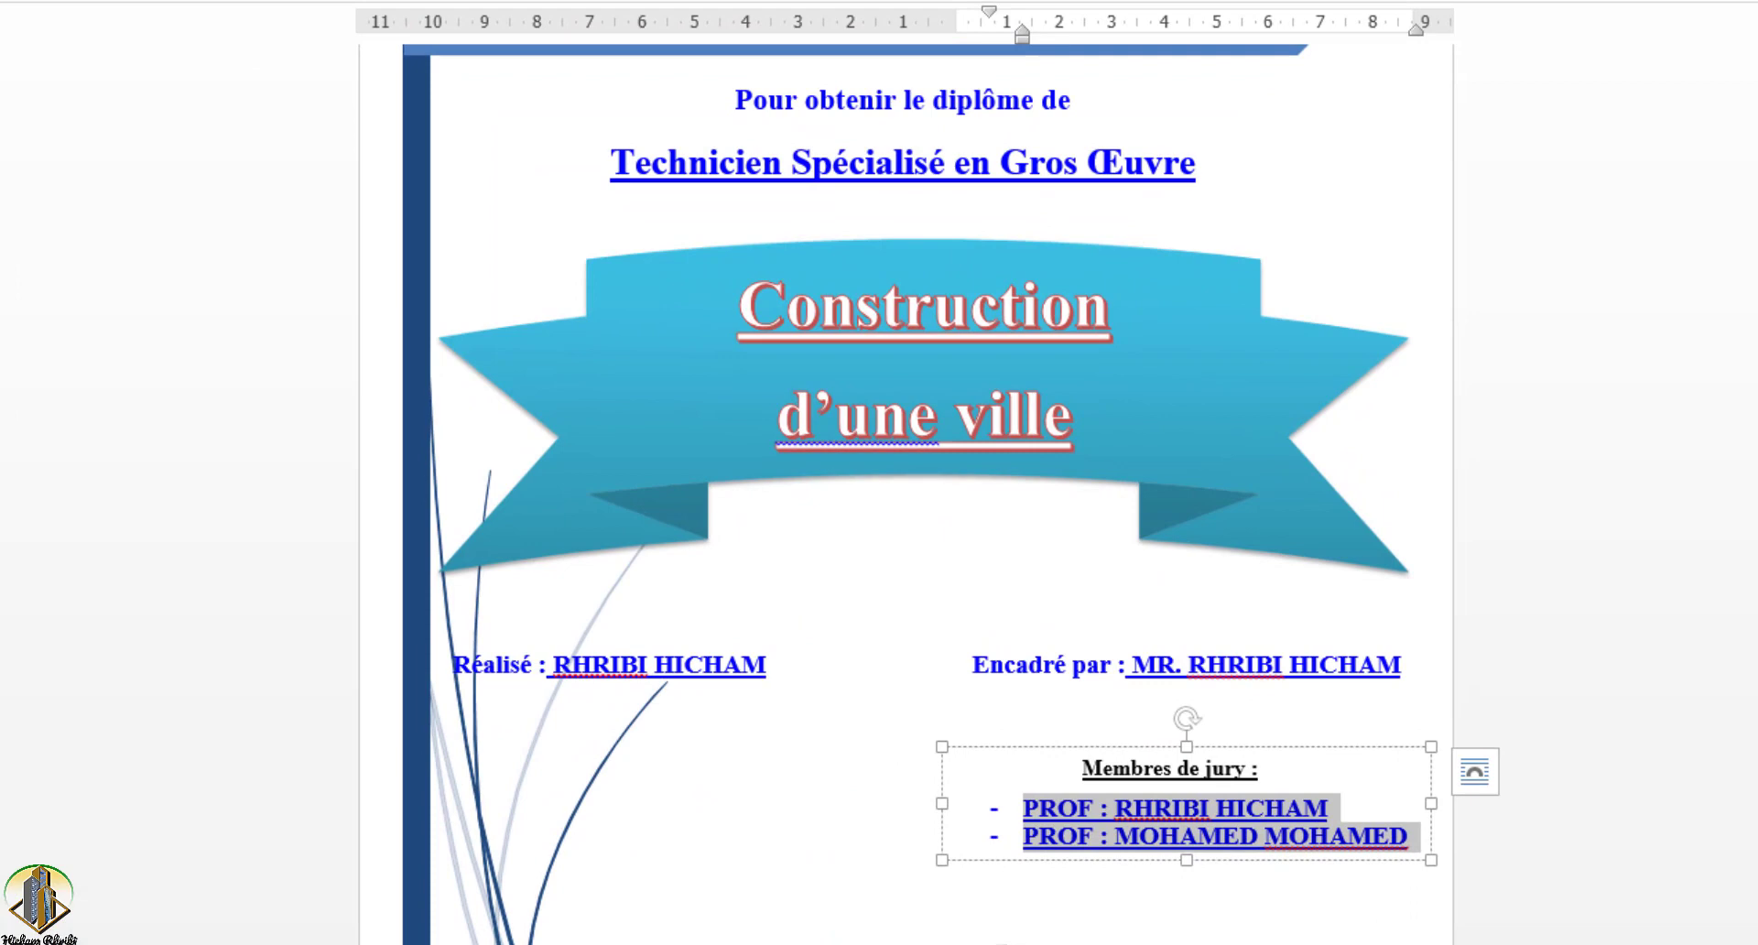
Step: Type the label 'Année Scolaire' in the bottom text box
click(916, 941)
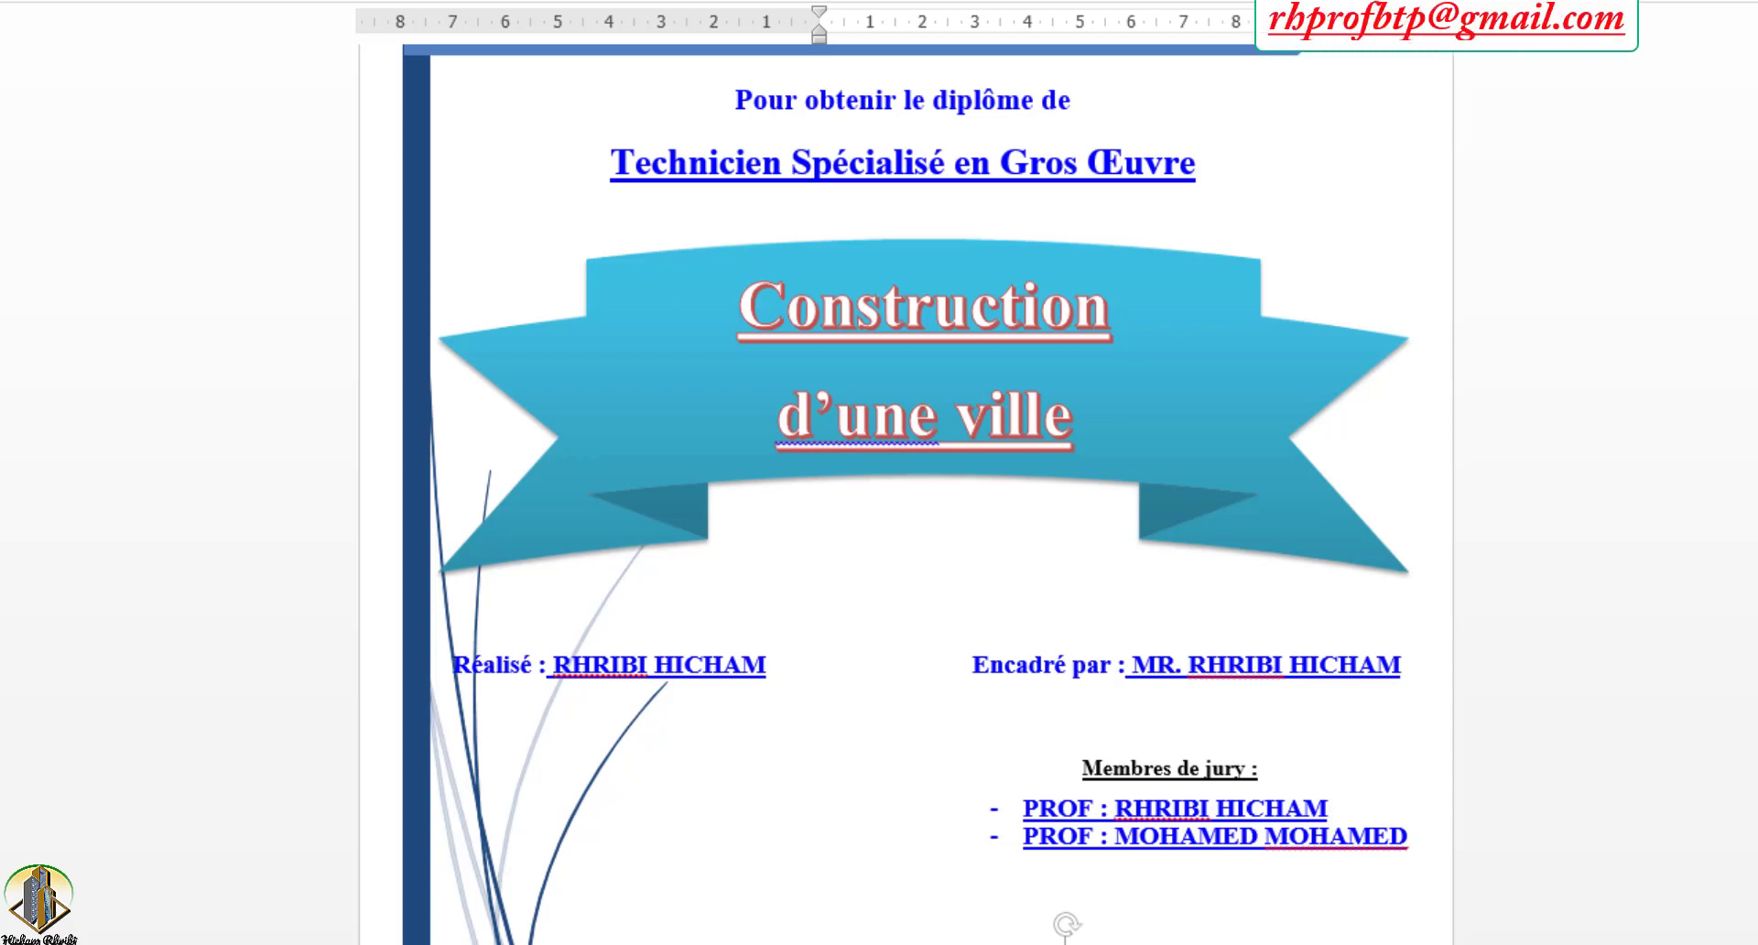
right_click(1067, 925)
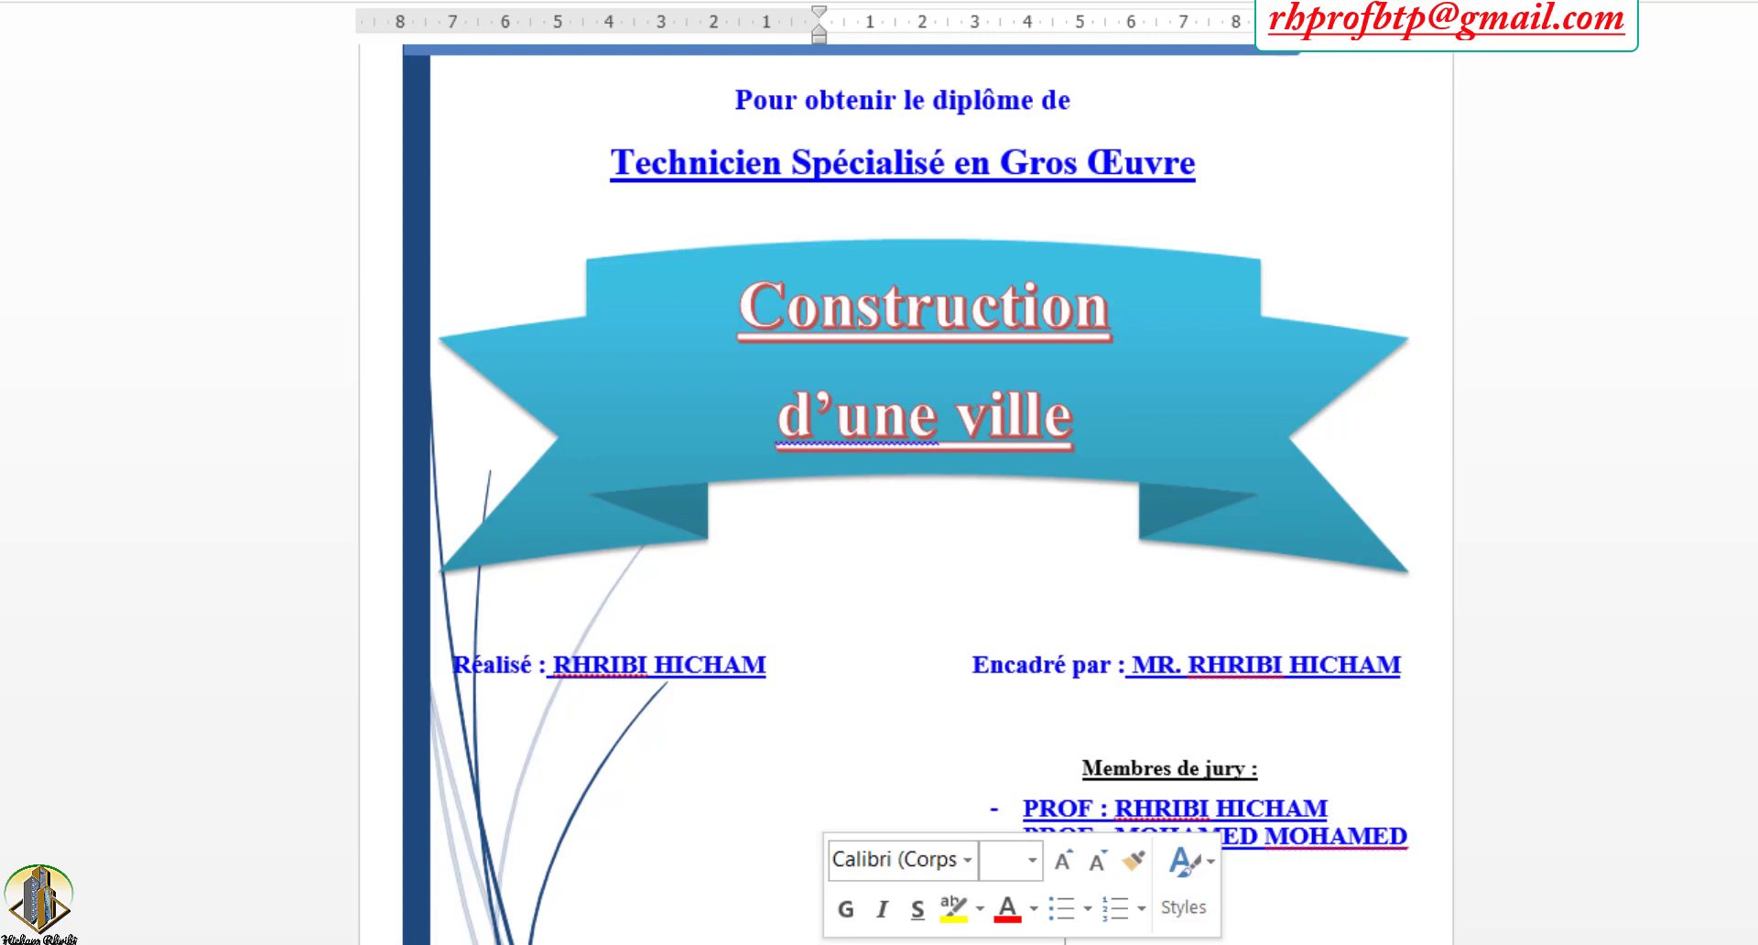
key(Escape)
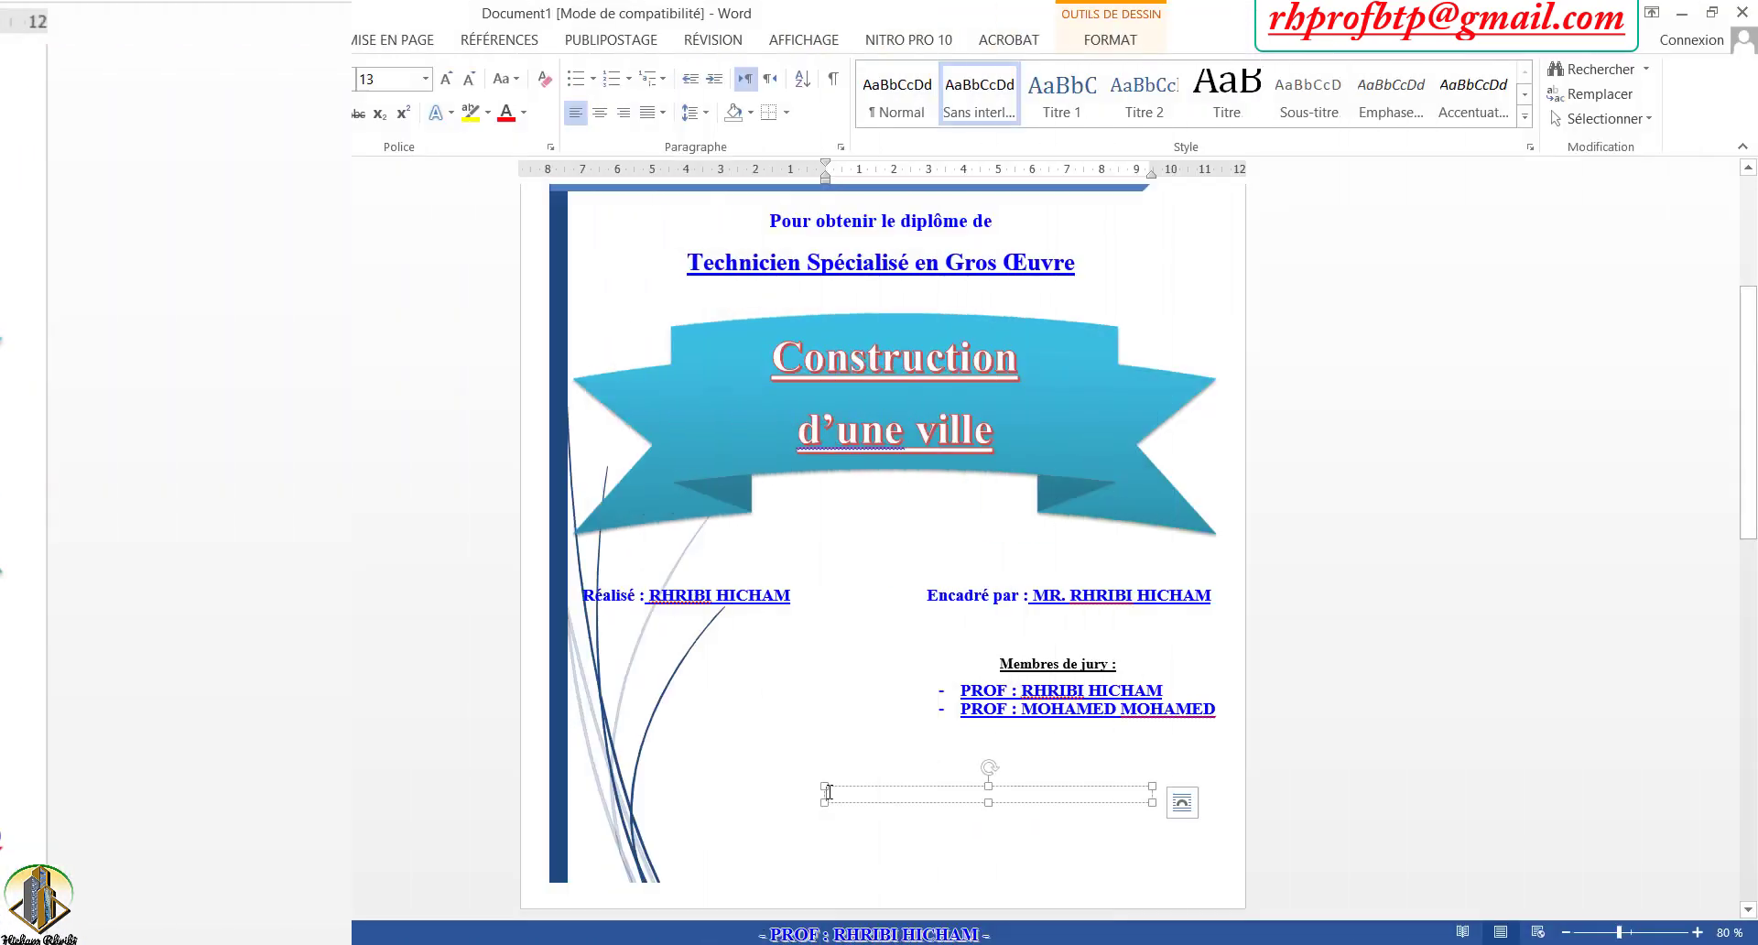
text(Année)
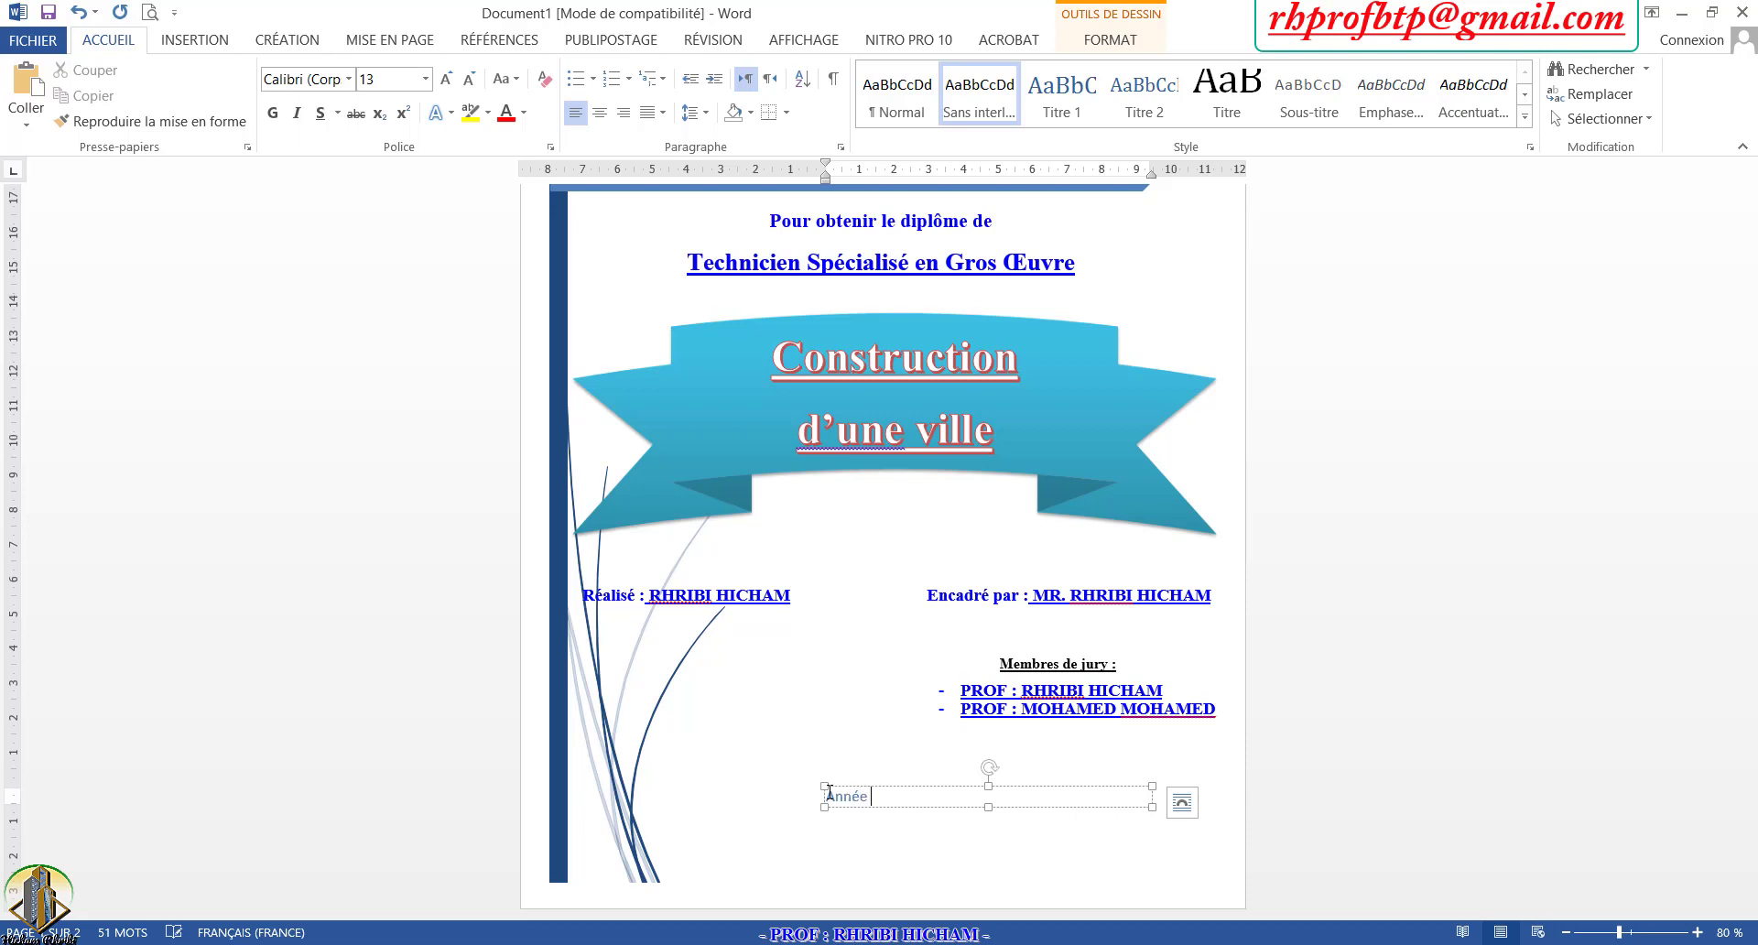
text(colaire)
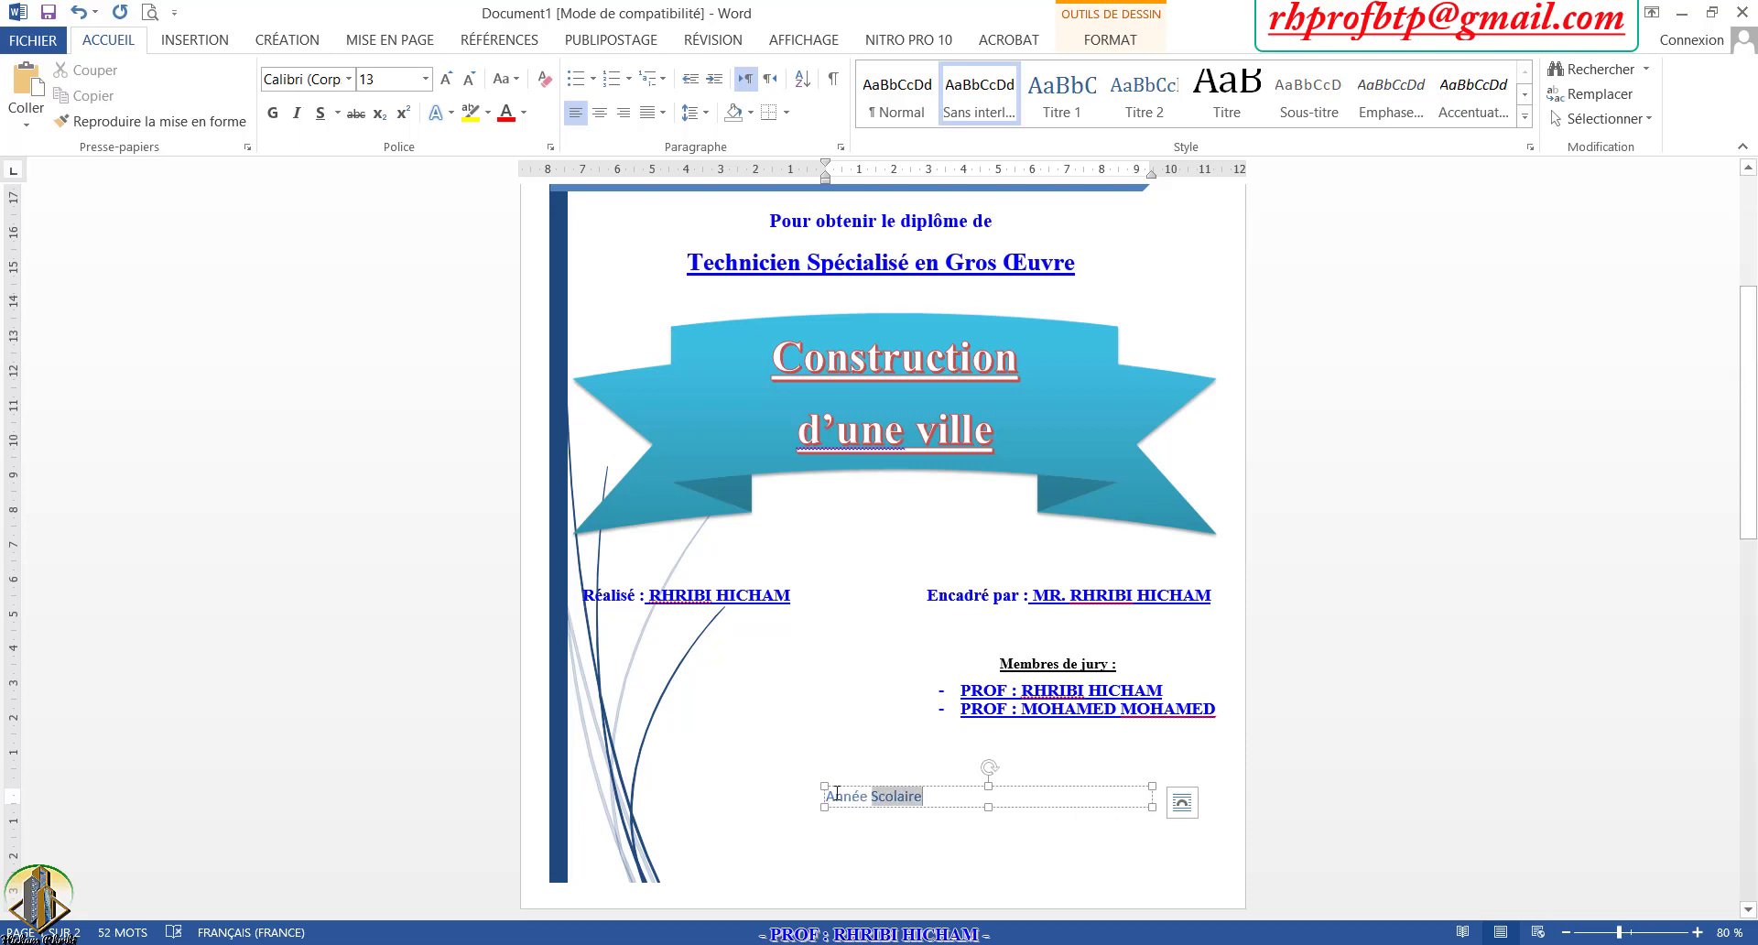
Step: Make 'Année Scolaire' bold, underlined, 14 pt Times New Roman
drag(923, 796, 824, 796)
click(273, 112)
click(319, 113)
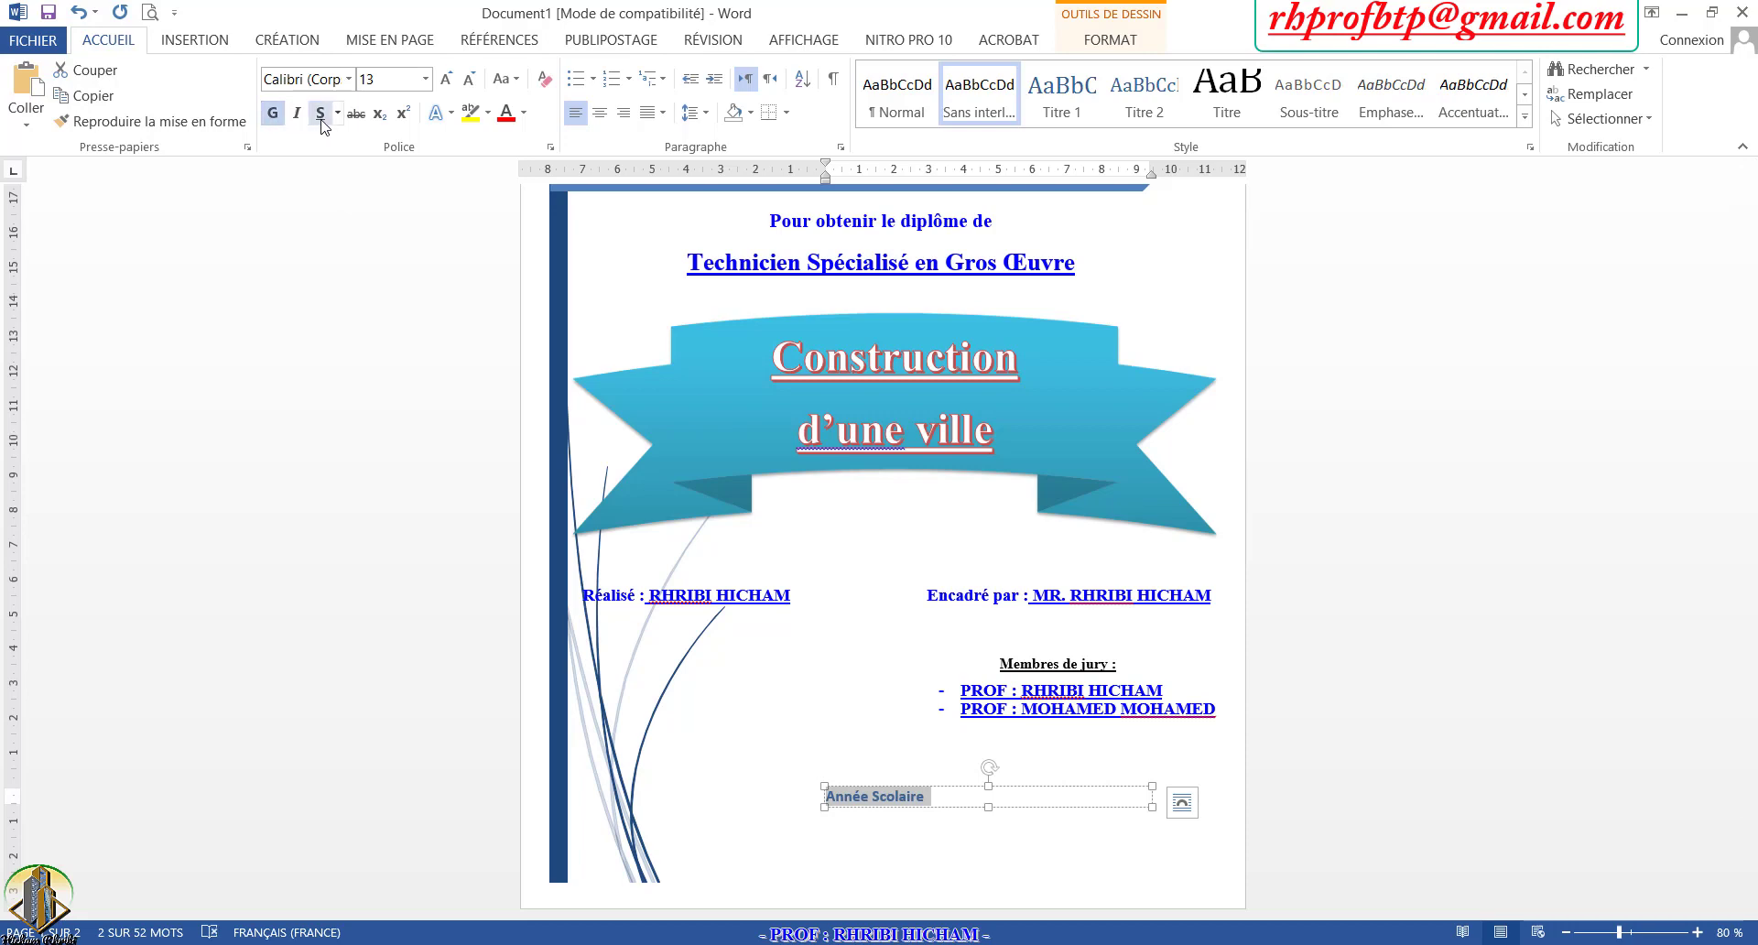
click(446, 79)
click(348, 79)
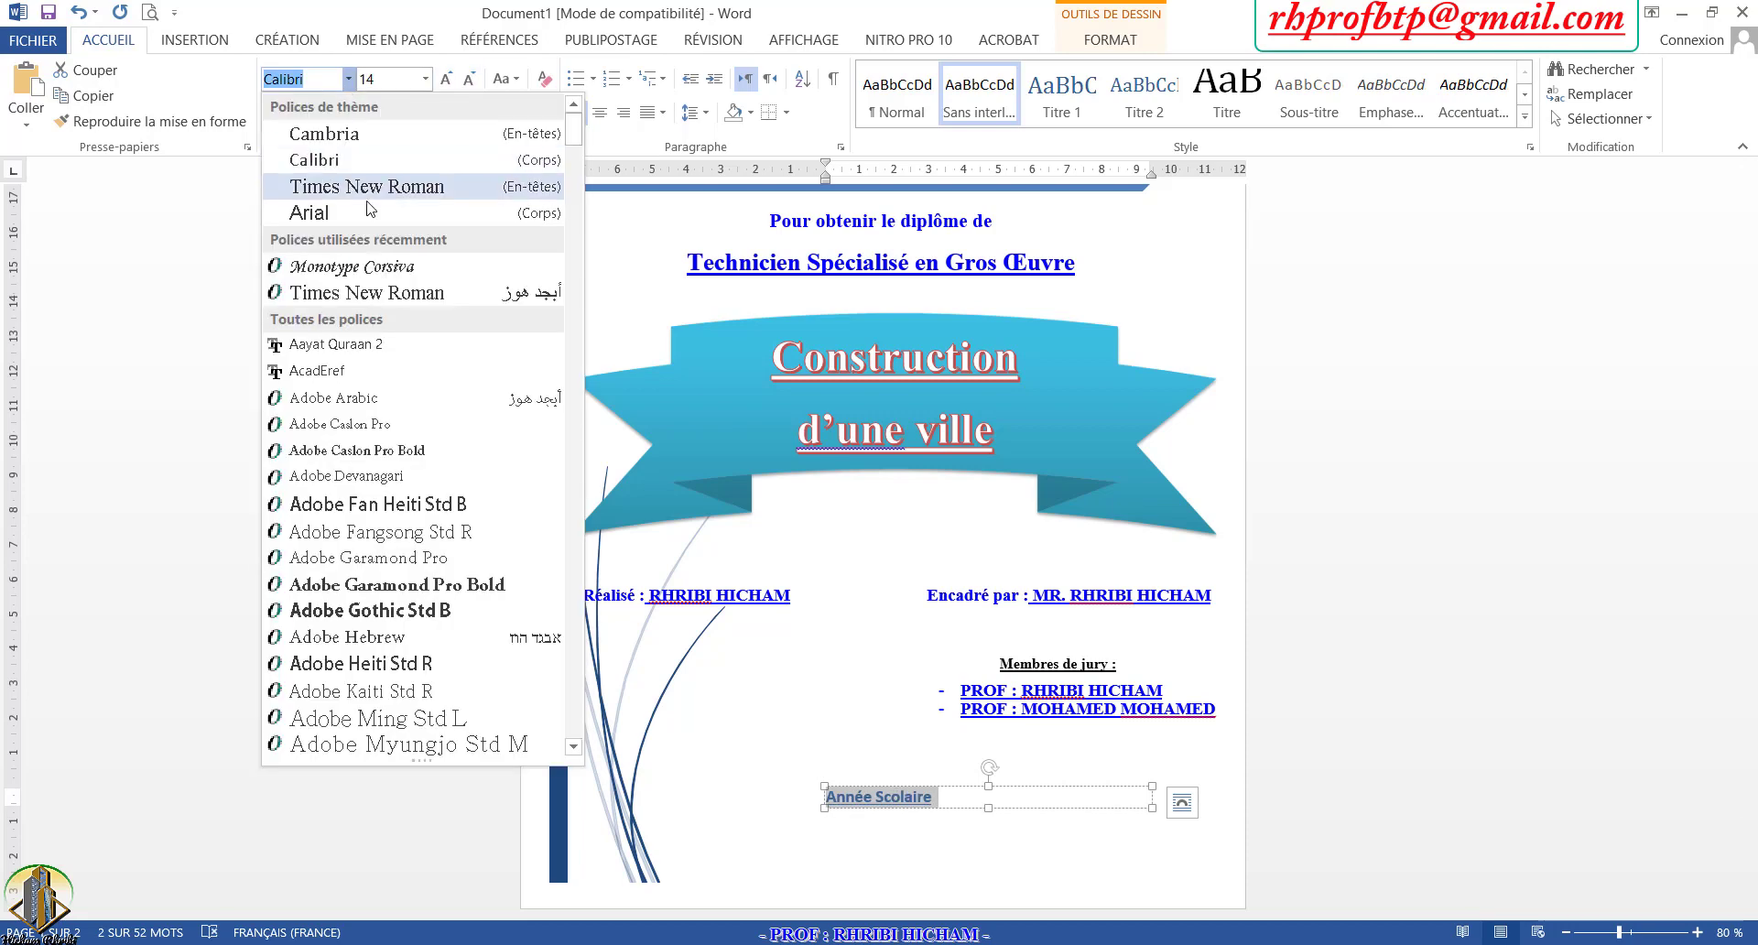
click(330, 168)
Step: Append ' : 2019/2020' after the label
click(967, 799)
text(:)
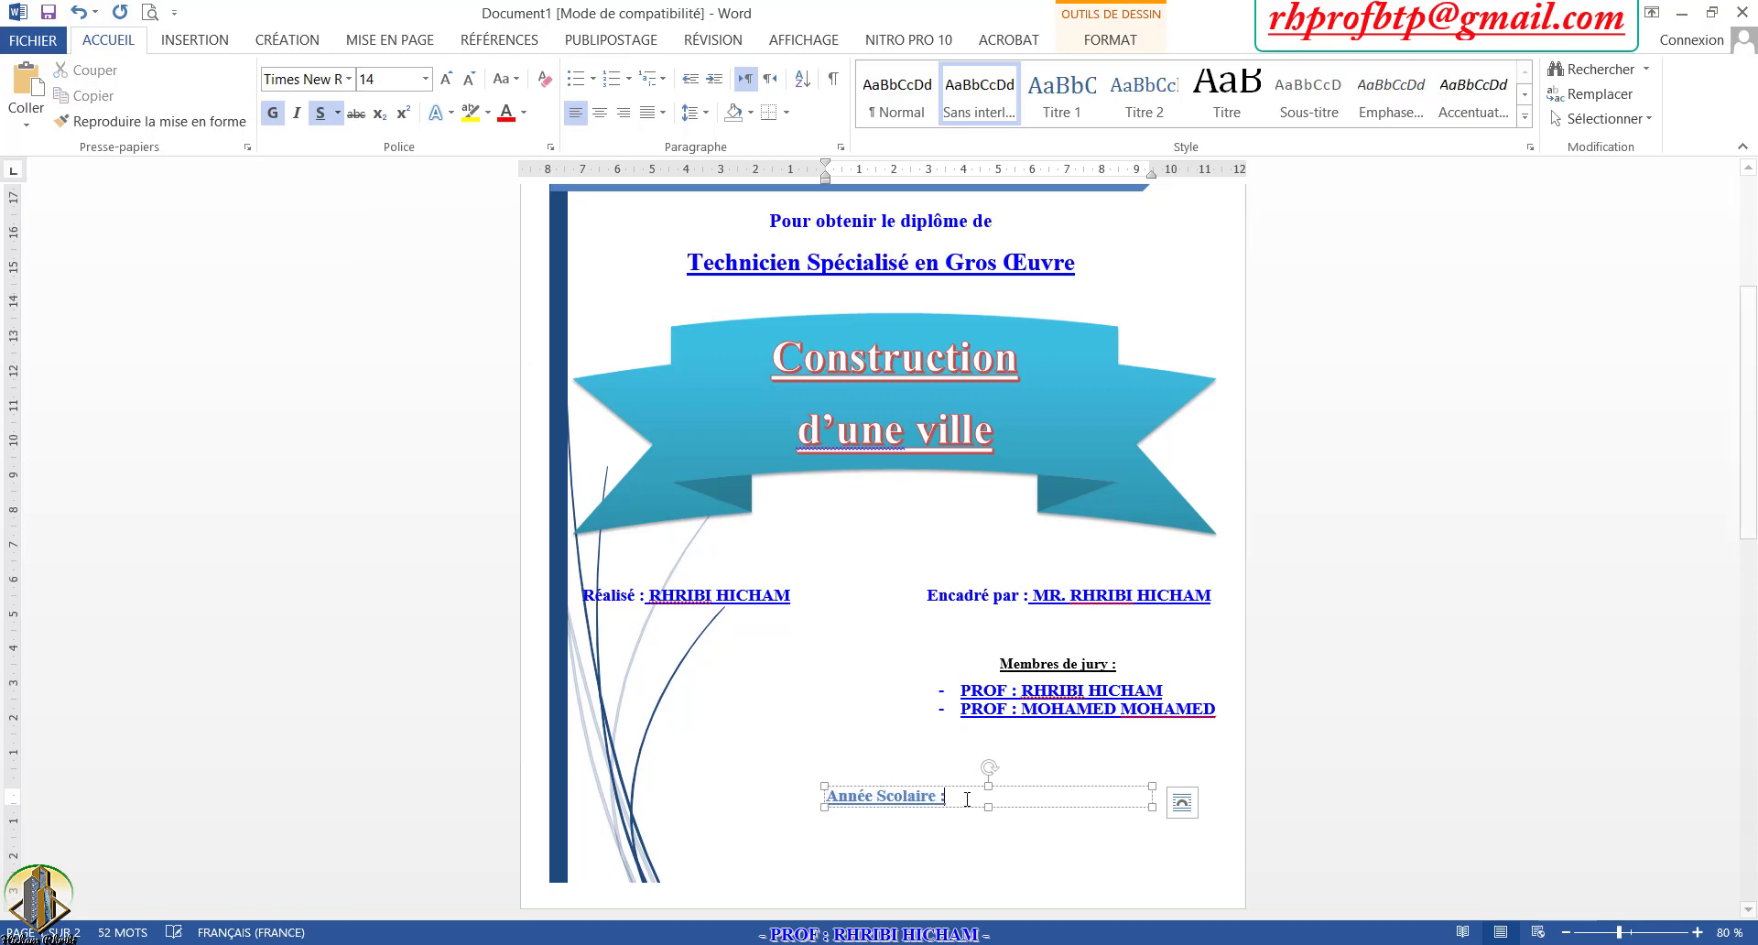
text( 2019)
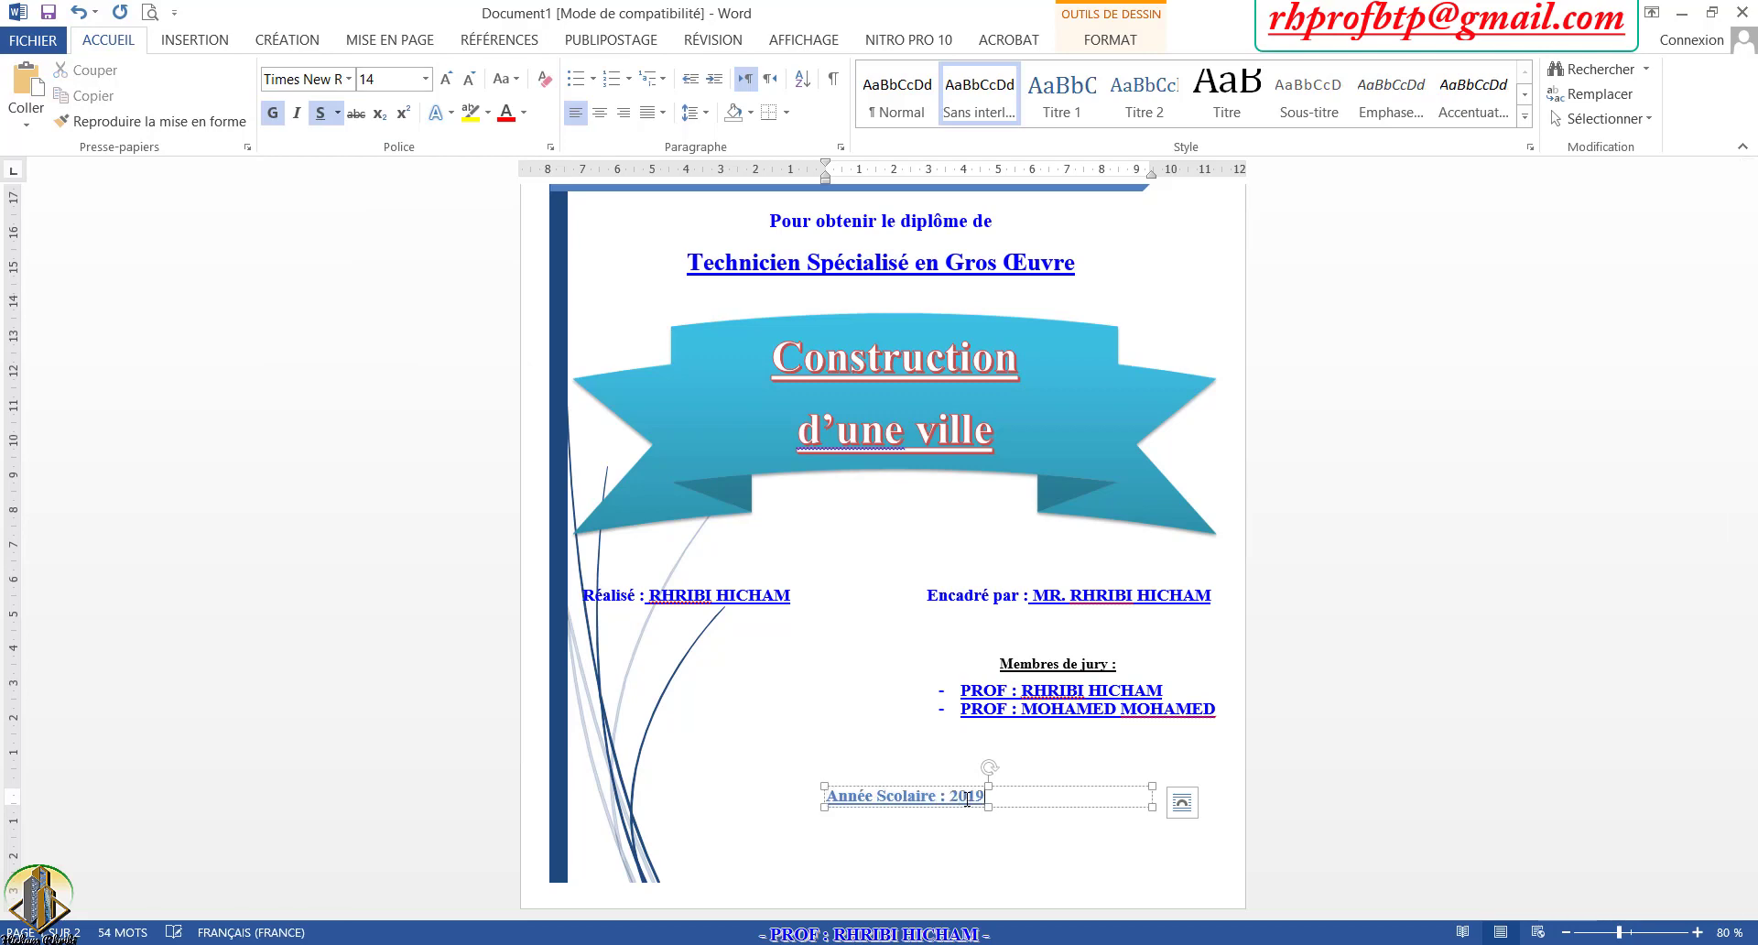
text(/202)
text(0)
scroll(1040, 829, down, 5)
Step: Shorten the cyan 'Construction d'une ville' ribbon banner and nudge it slightly higher
click(1082, 388)
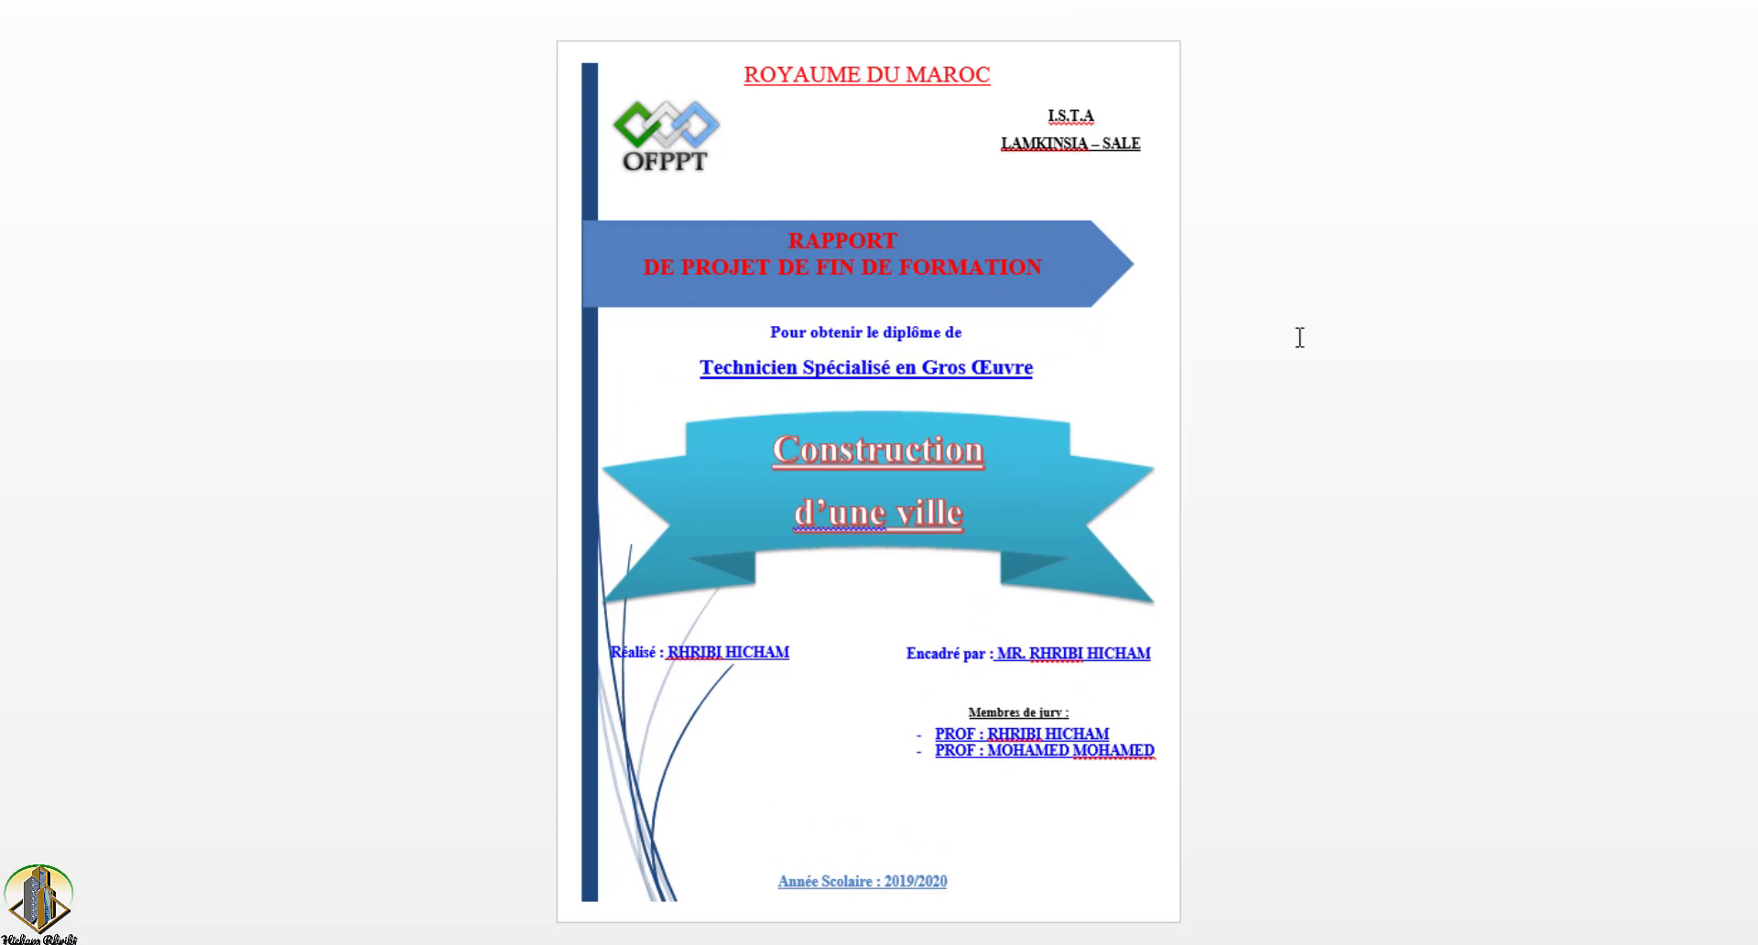
click(988, 549)
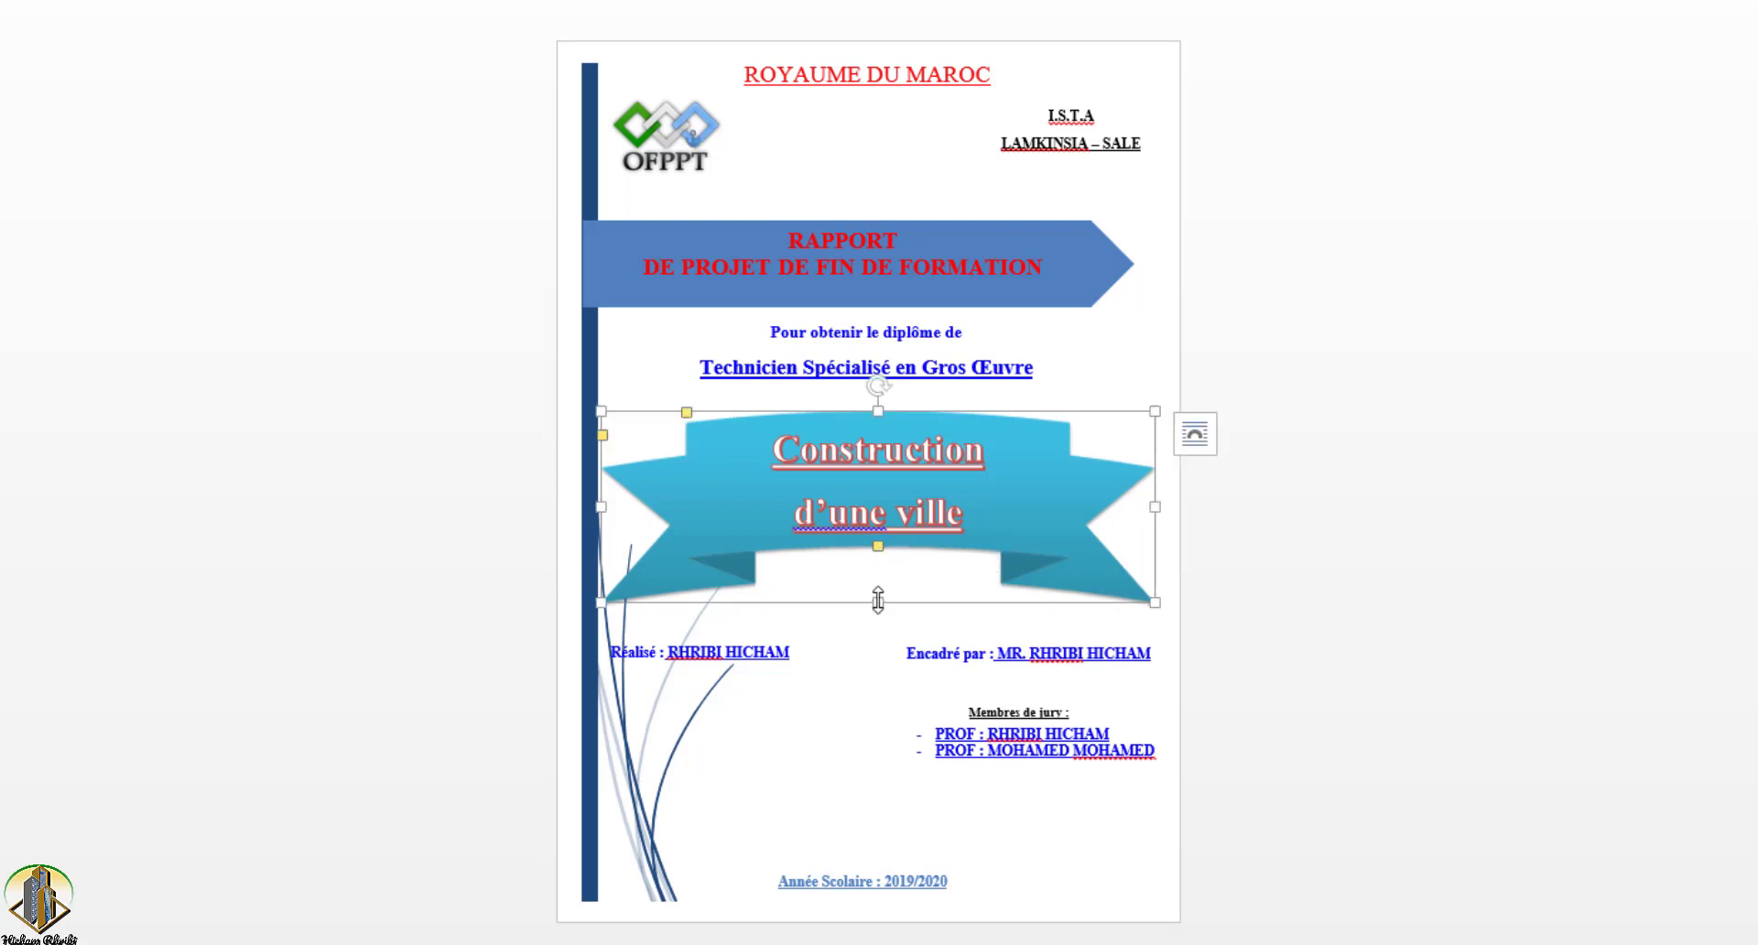
drag(877, 601, 877, 583)
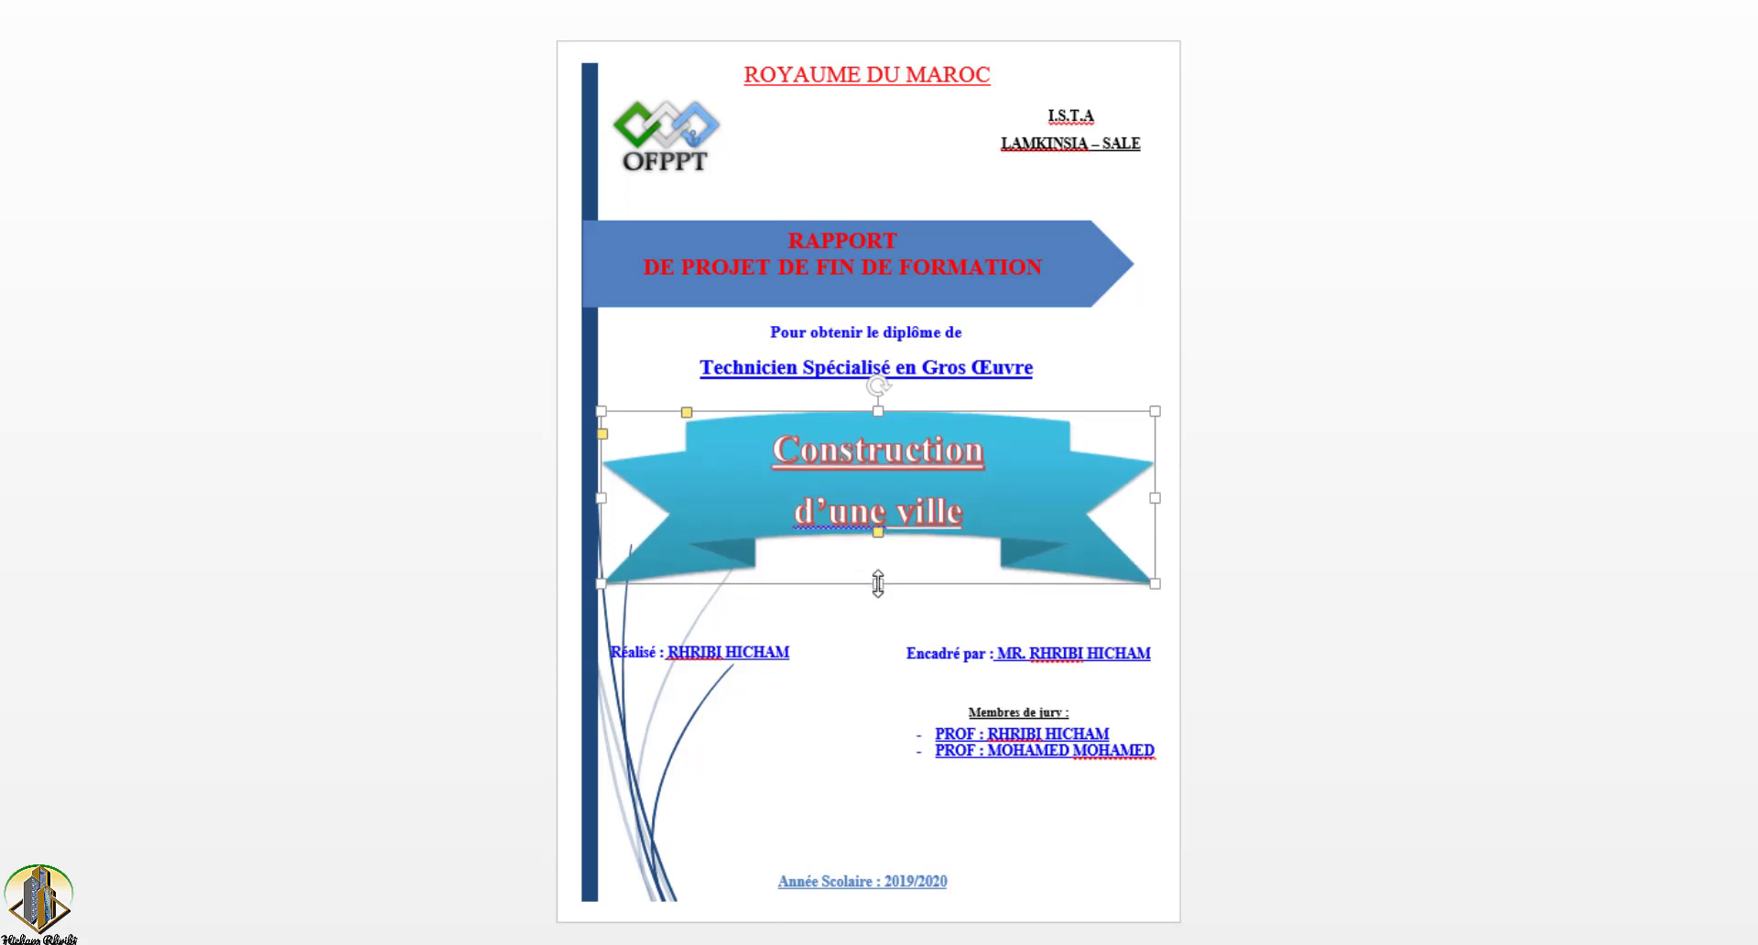
drag(877, 583, 877, 580)
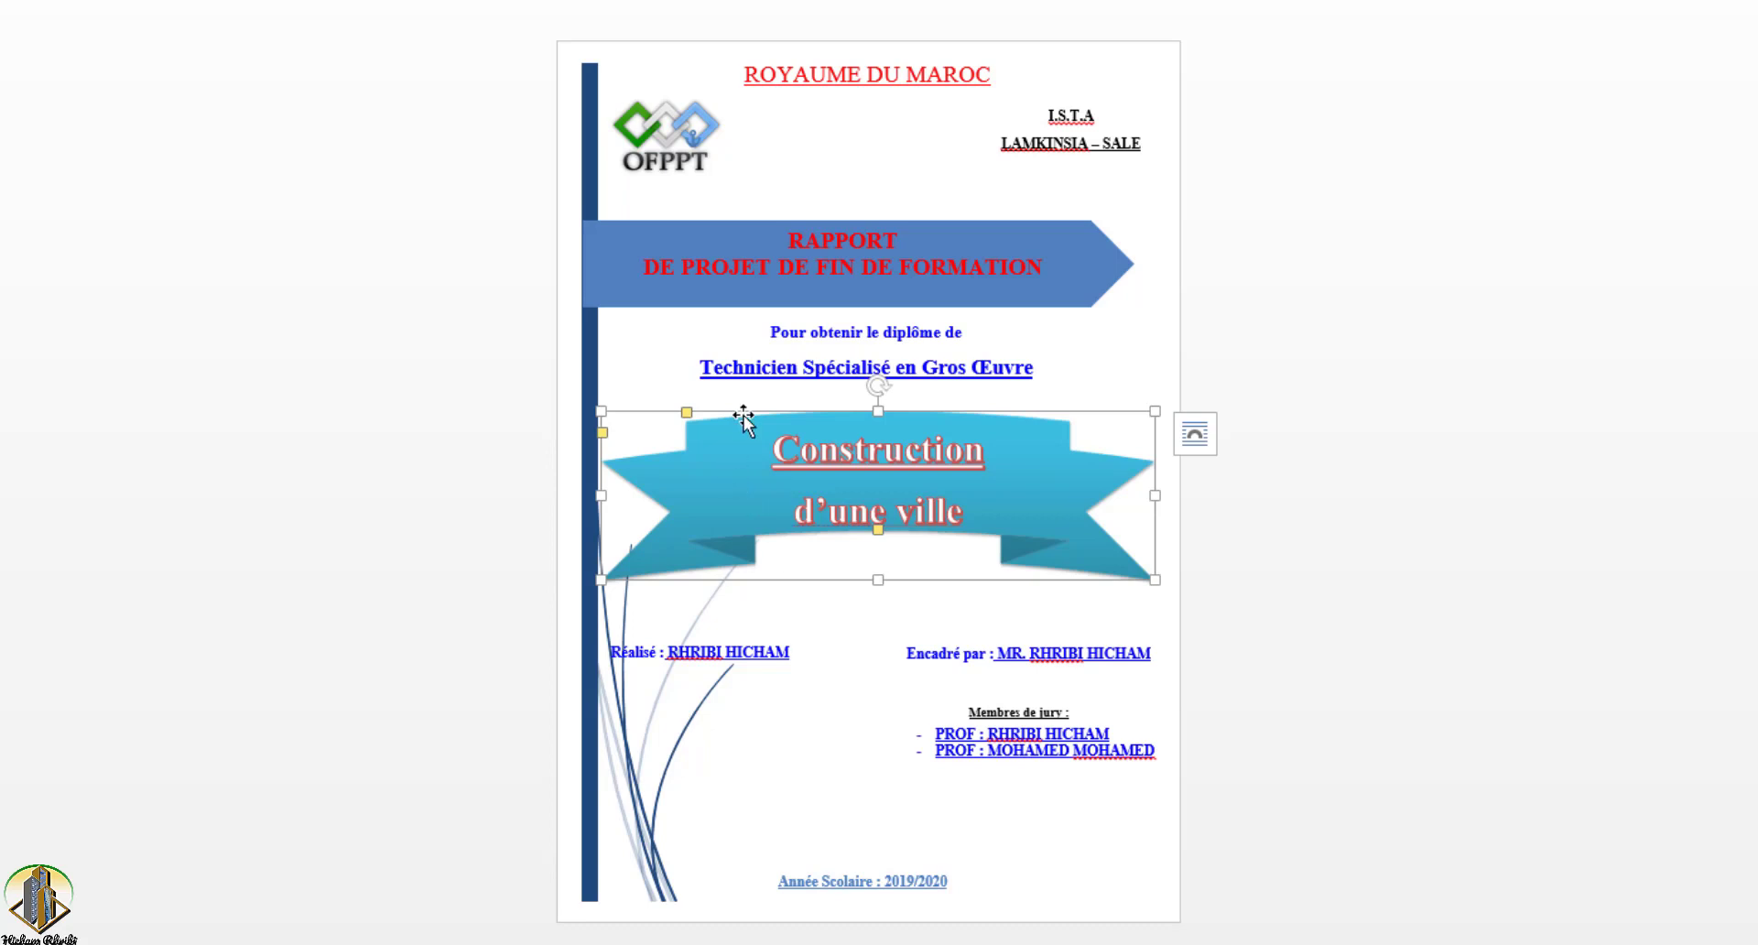
drag(744, 419, 744, 401)
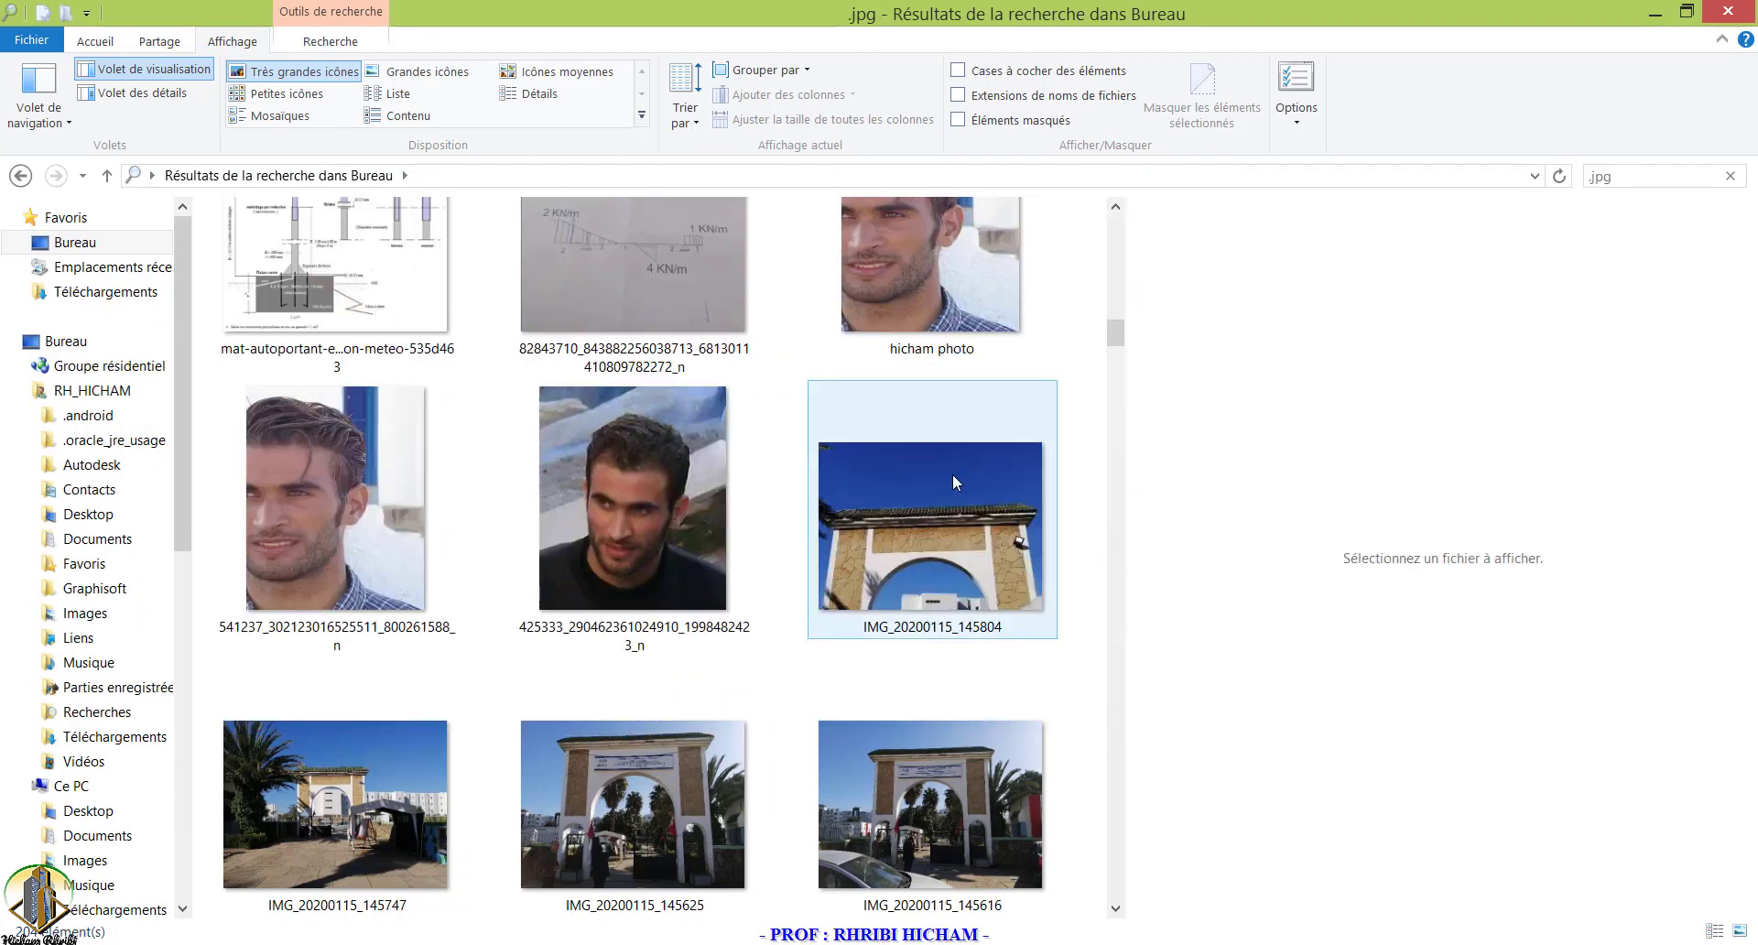
Step: Copy the photo IMG_20200115_145804 from the File Explorer search results
click(881, 487)
right_click(875, 480)
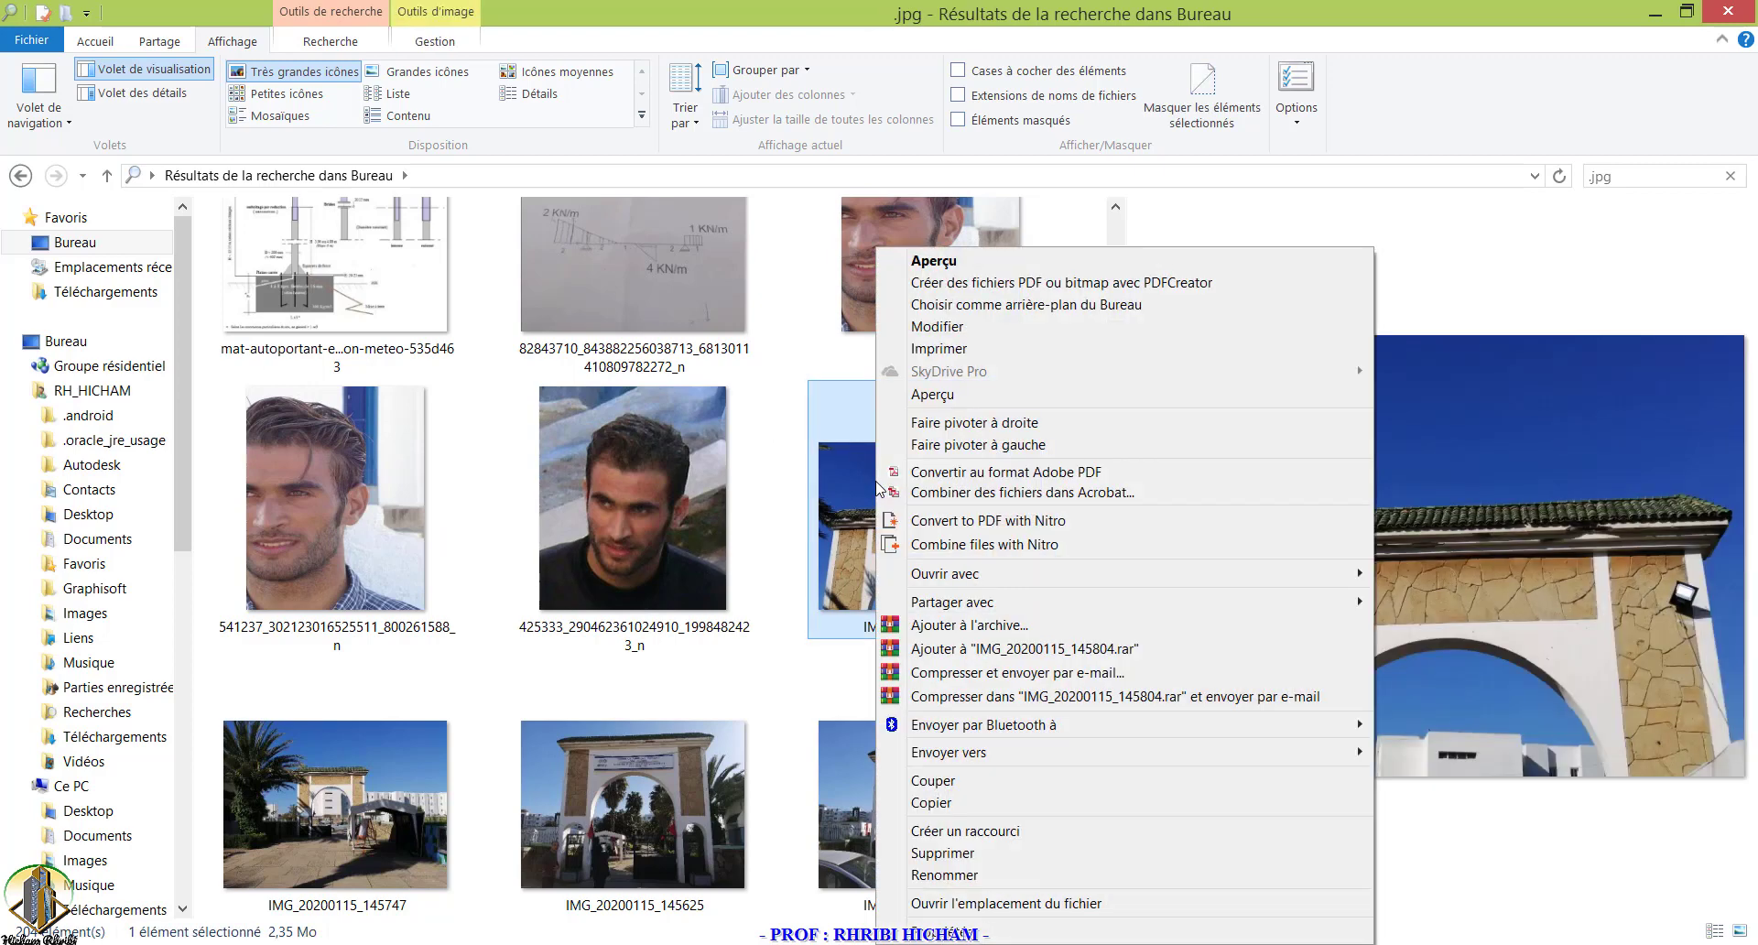
click(931, 802)
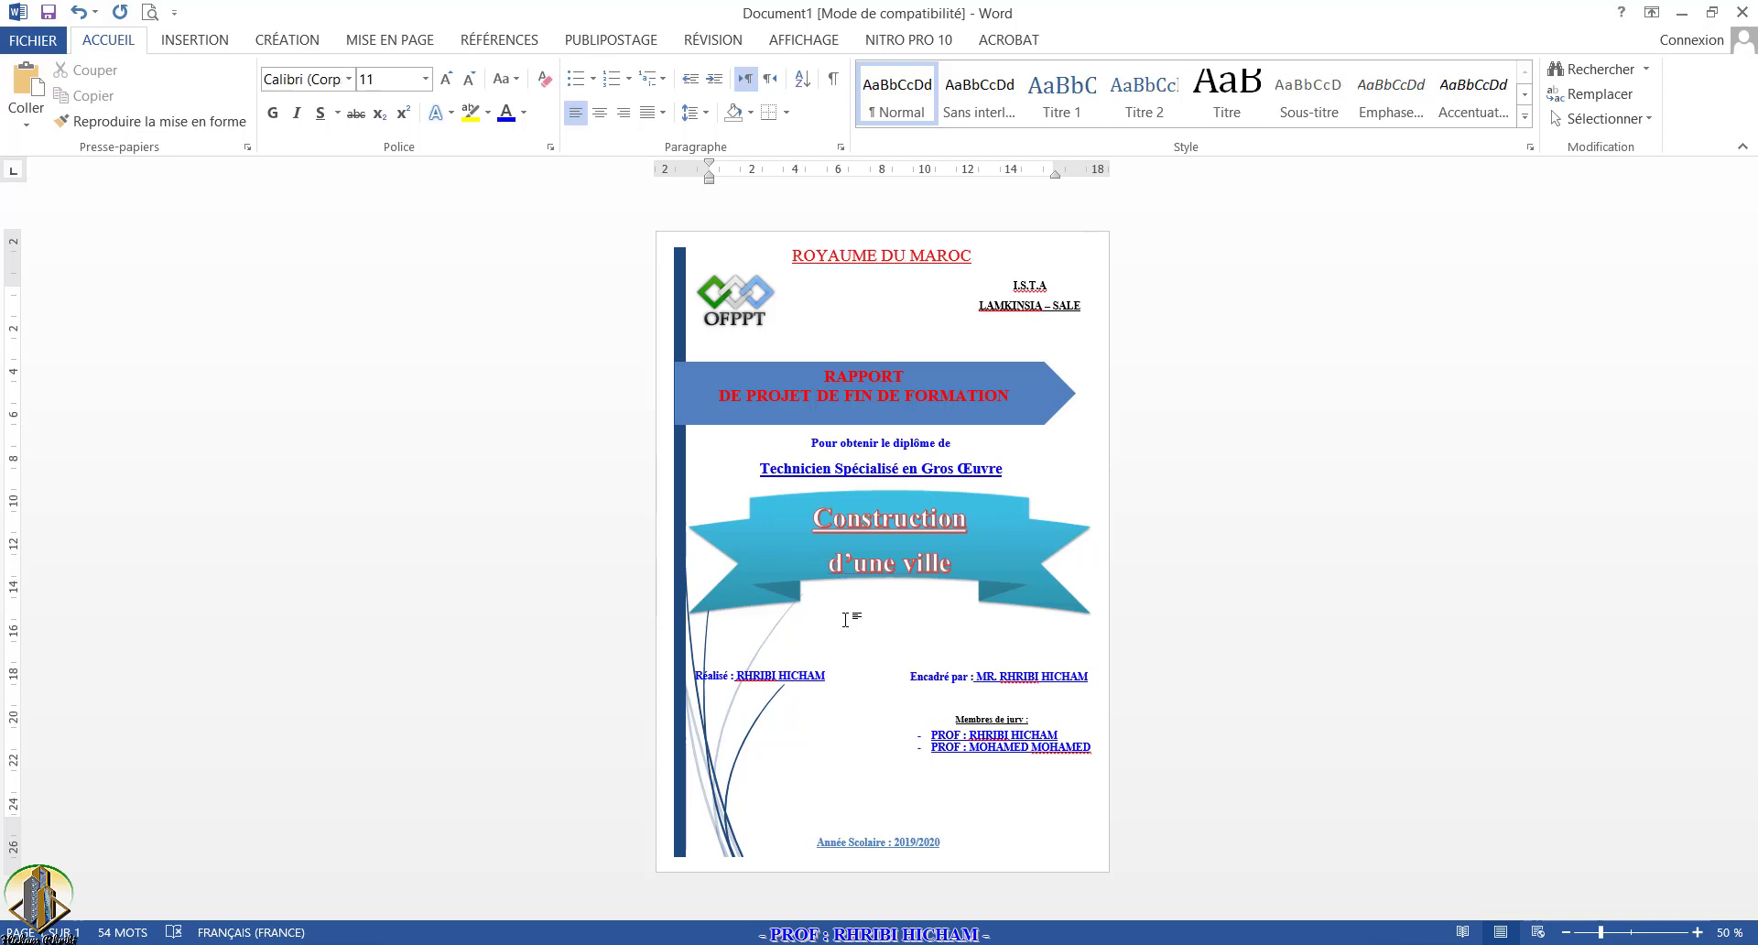
Step: Paste the copied gate photo into the Word document
right_click(845, 620)
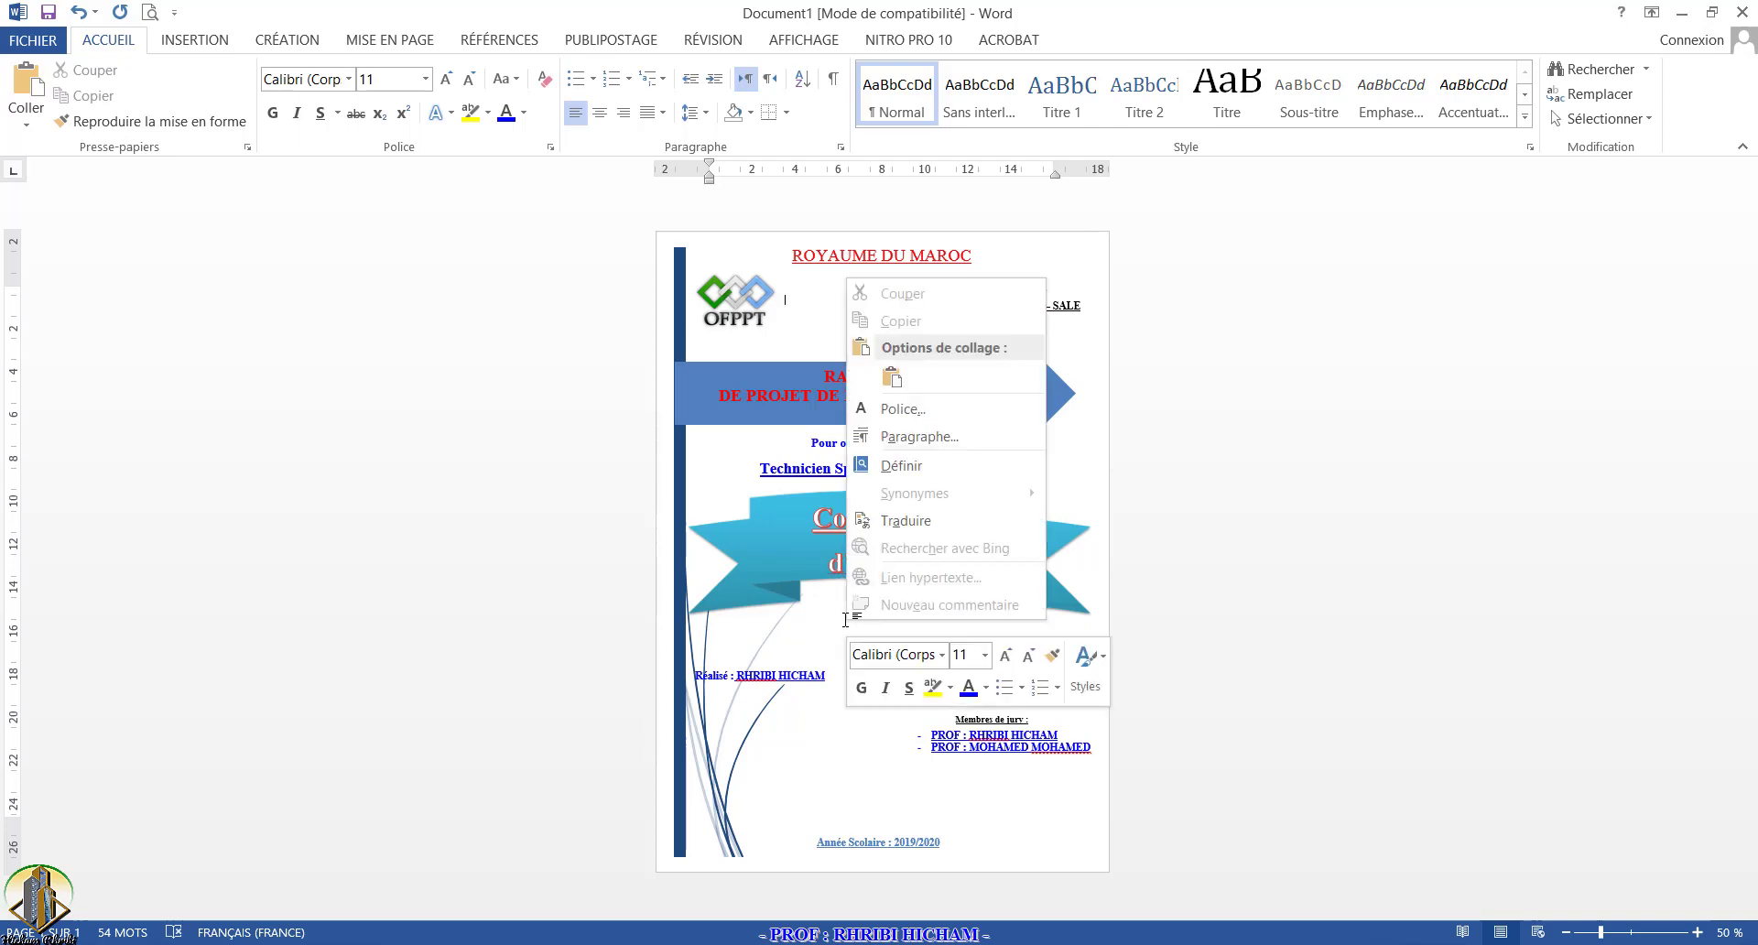
click(891, 379)
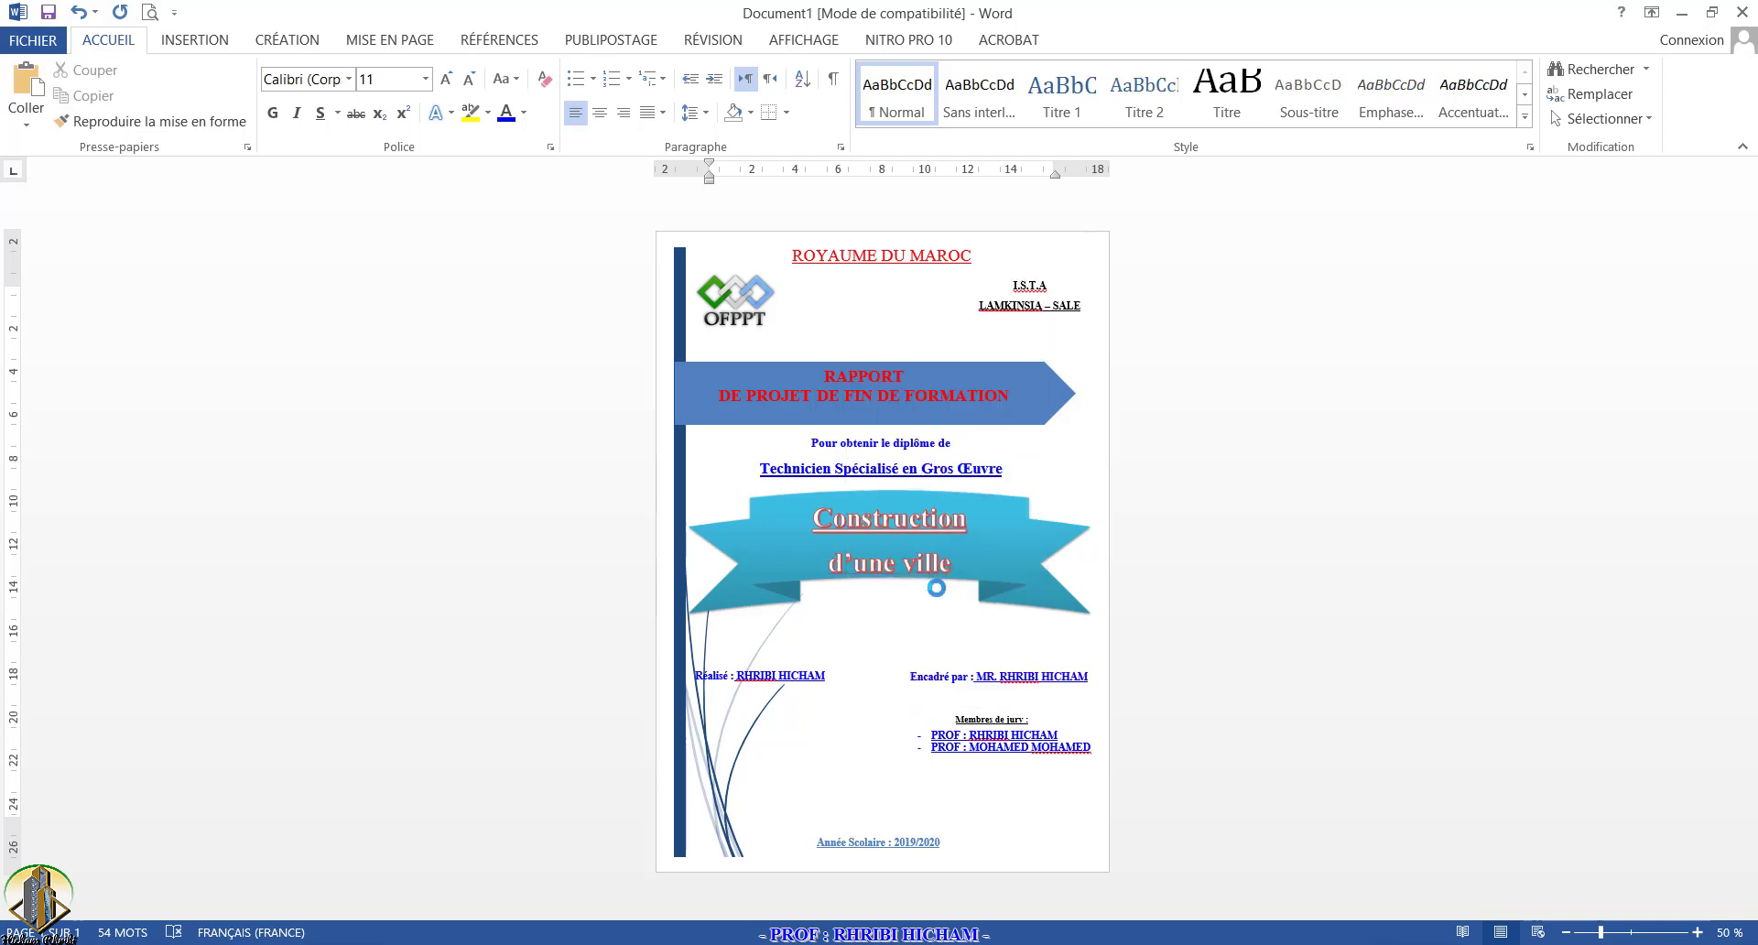
scroll(925, 593, down, 3)
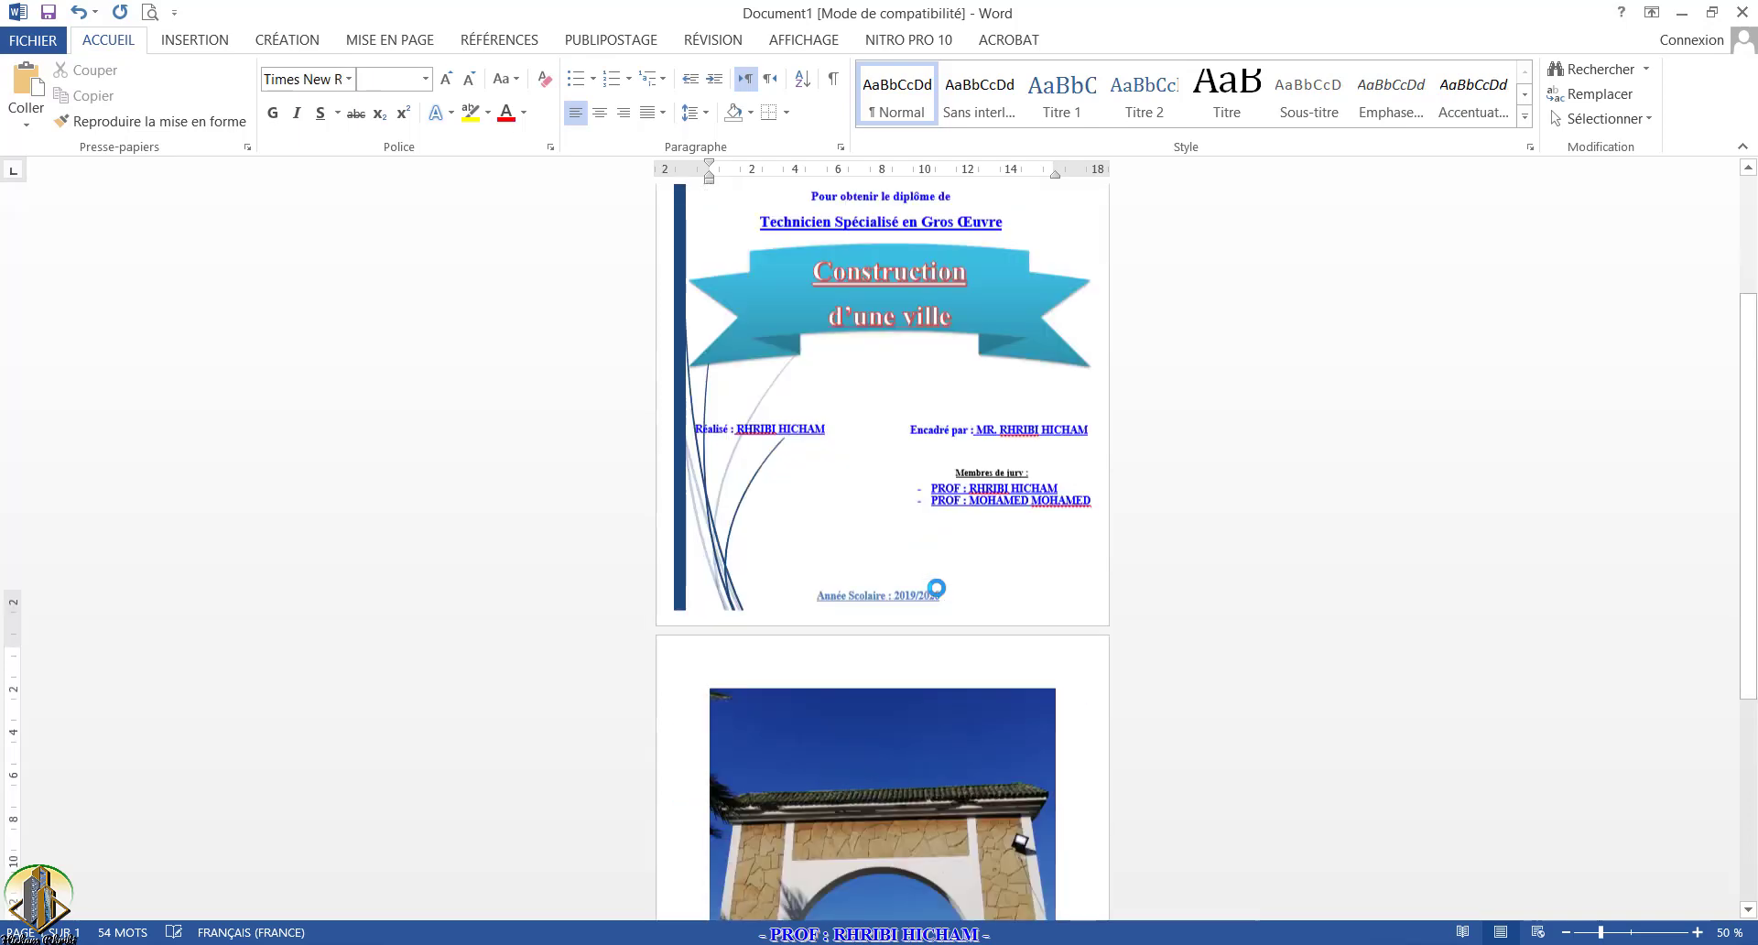
click(838, 765)
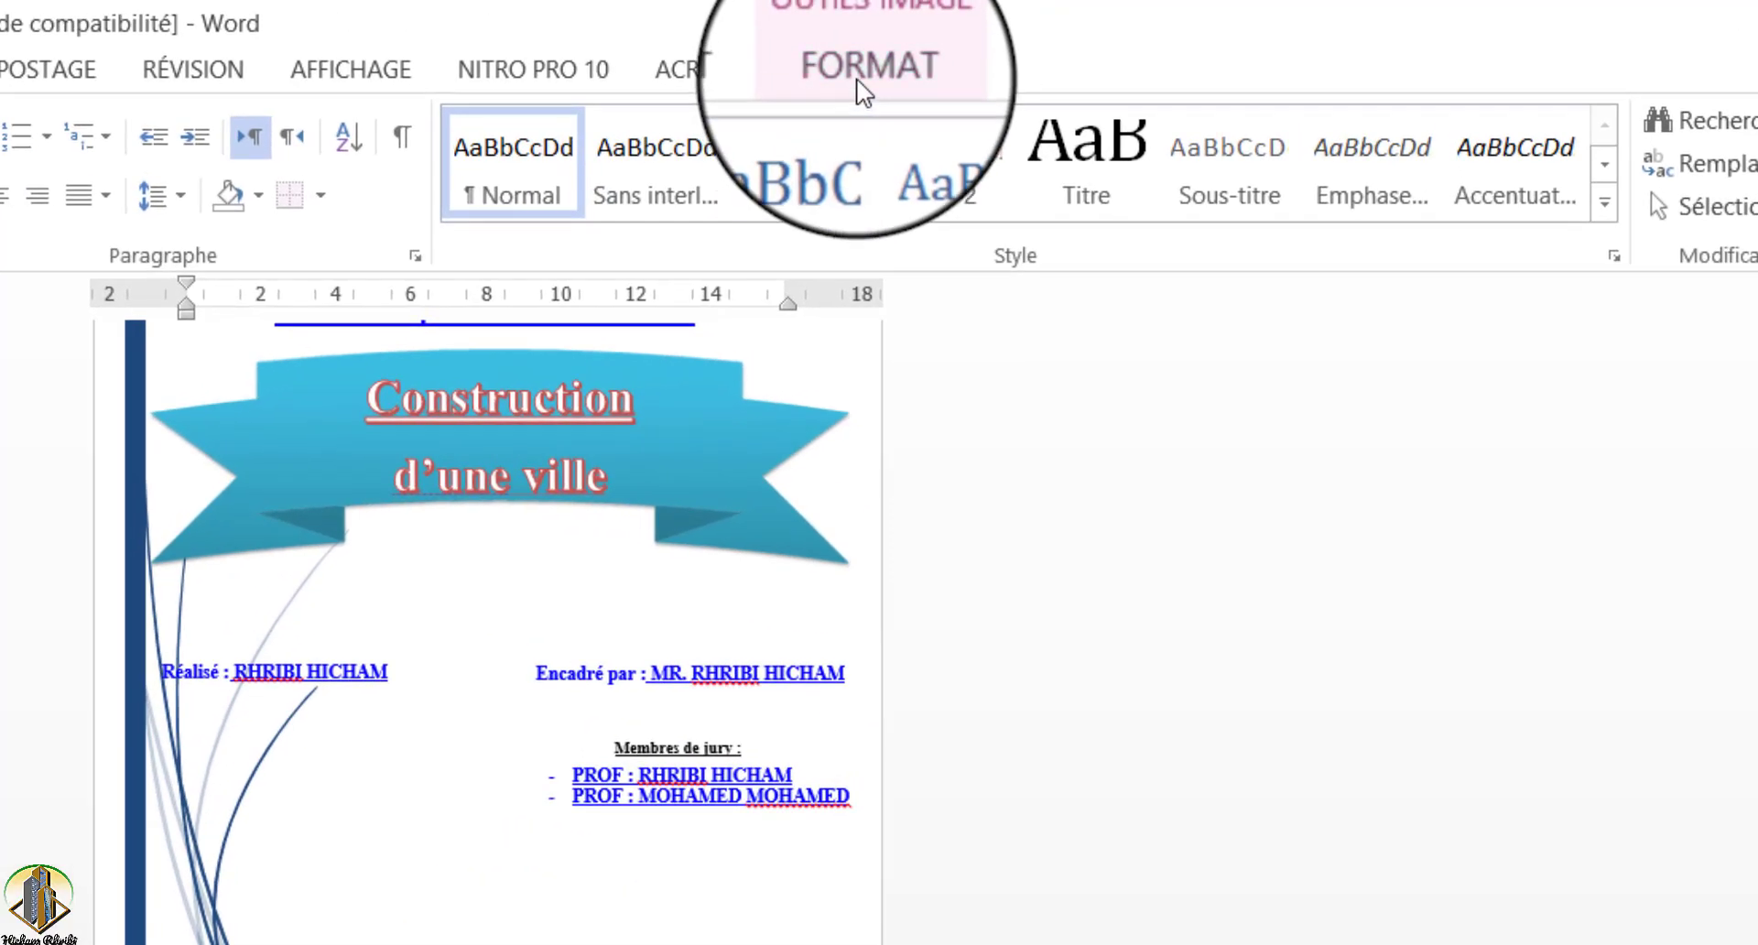
Step: Set the photo to Derrière le texte and move it onto the cover page at 12,45 × 16 cm
click(864, 92)
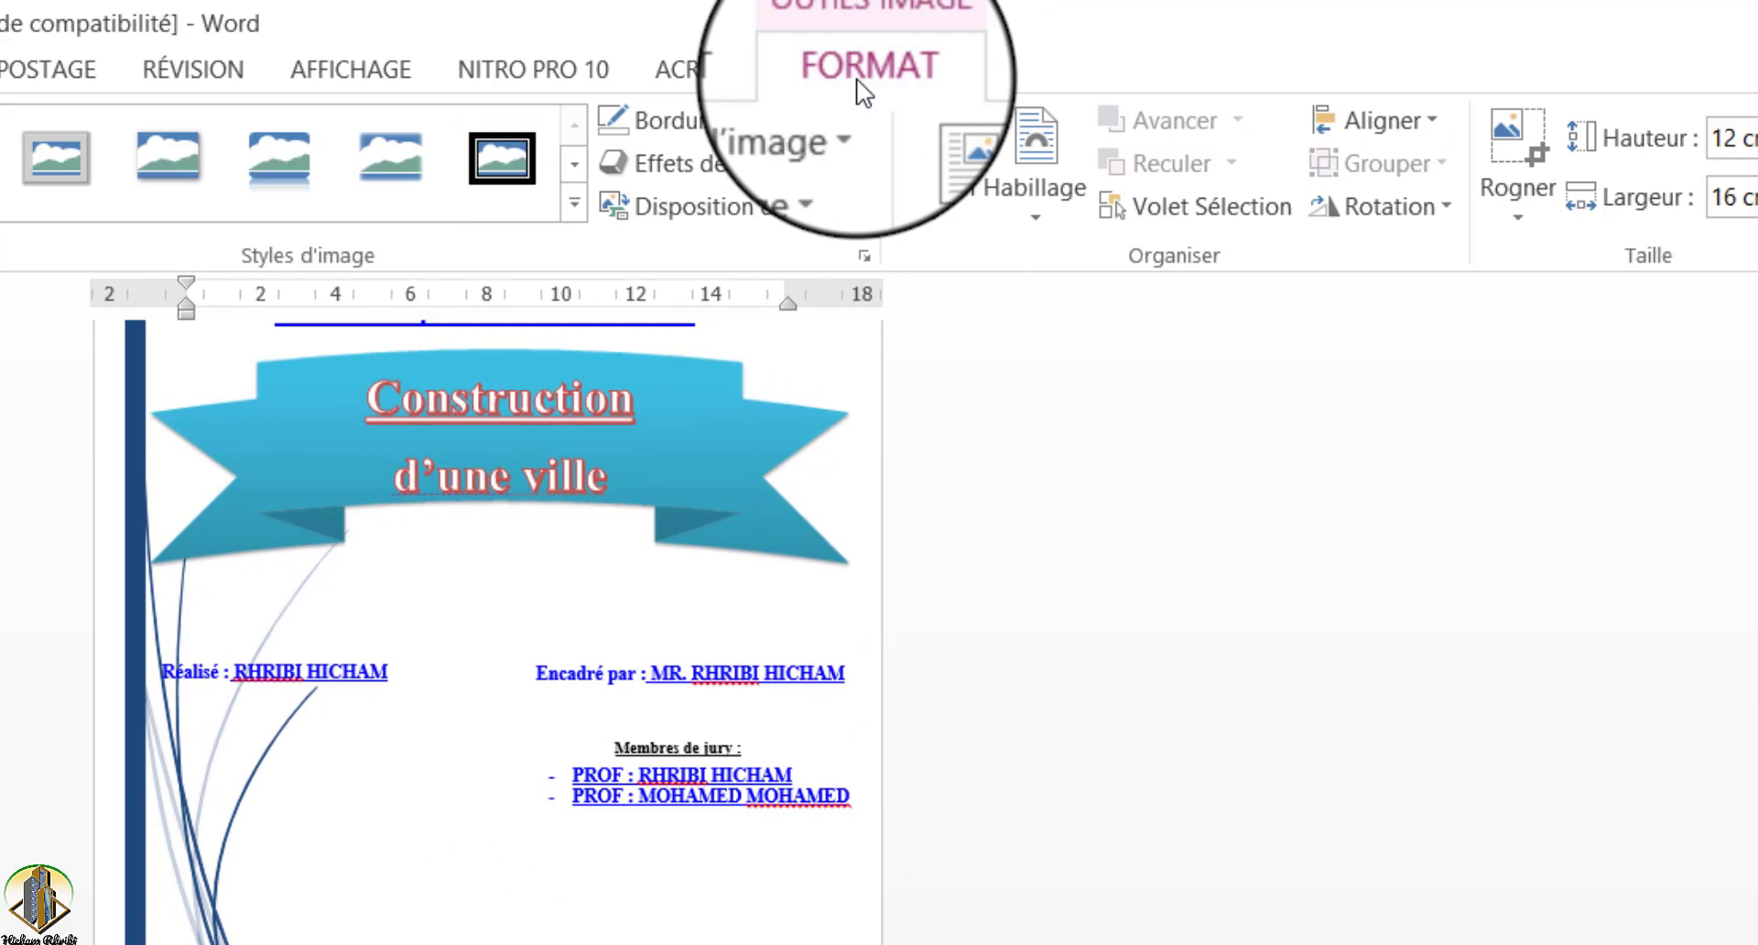
click(1052, 212)
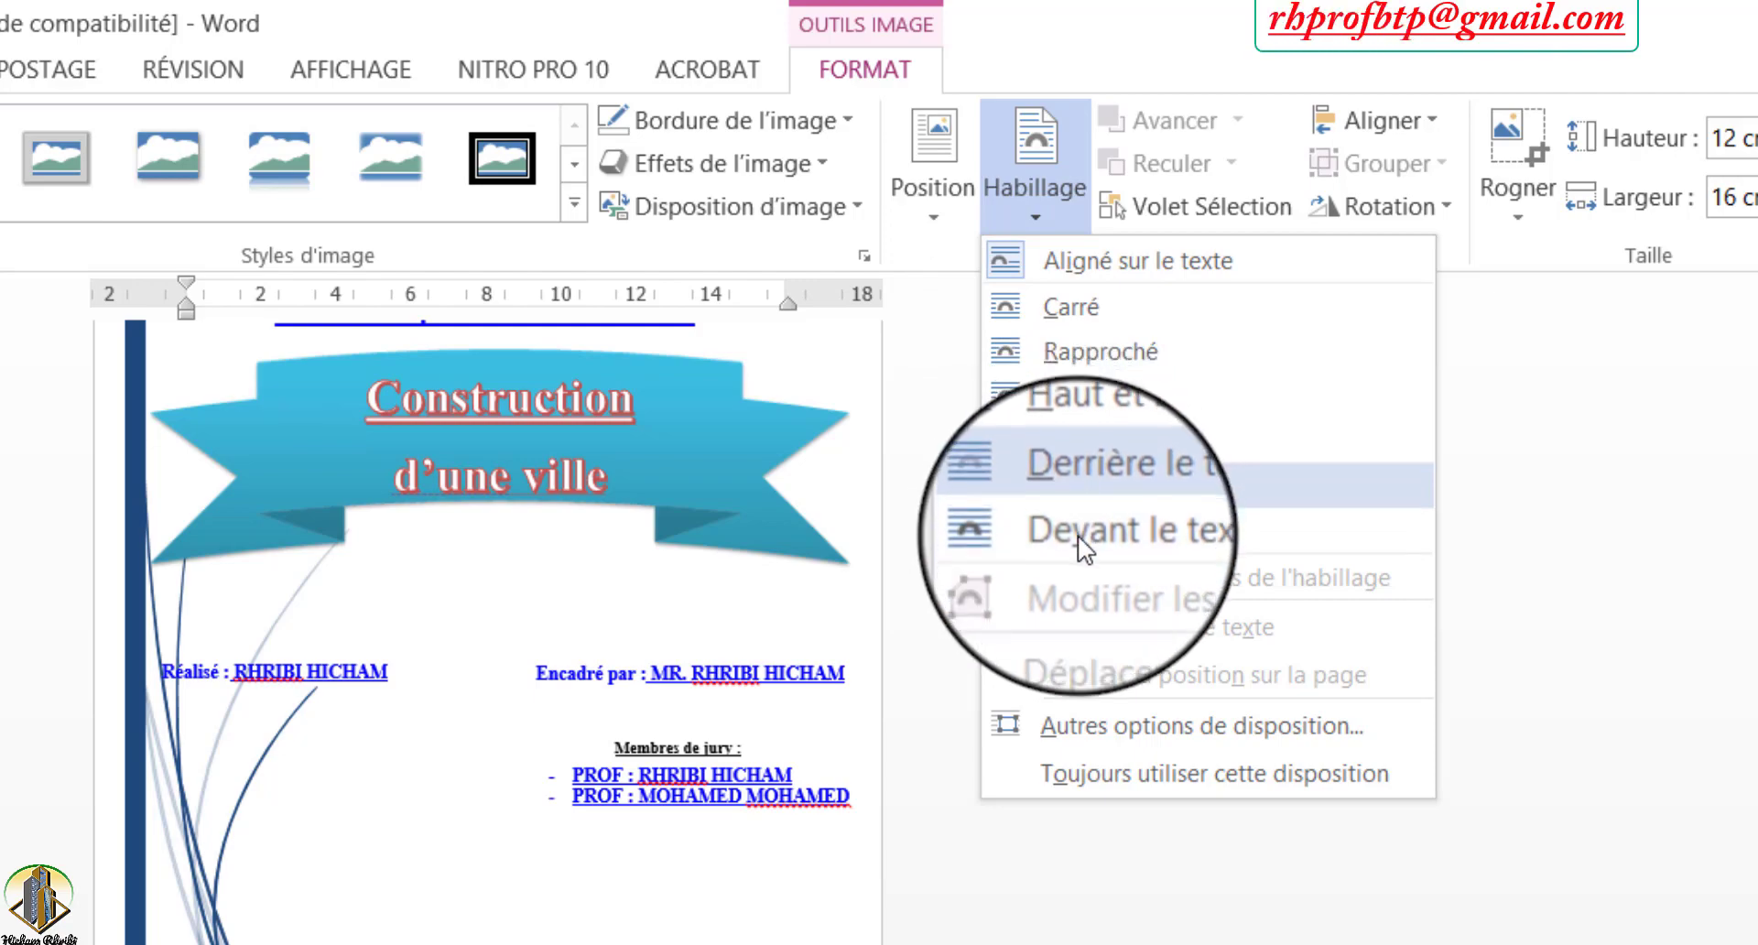
click(1083, 490)
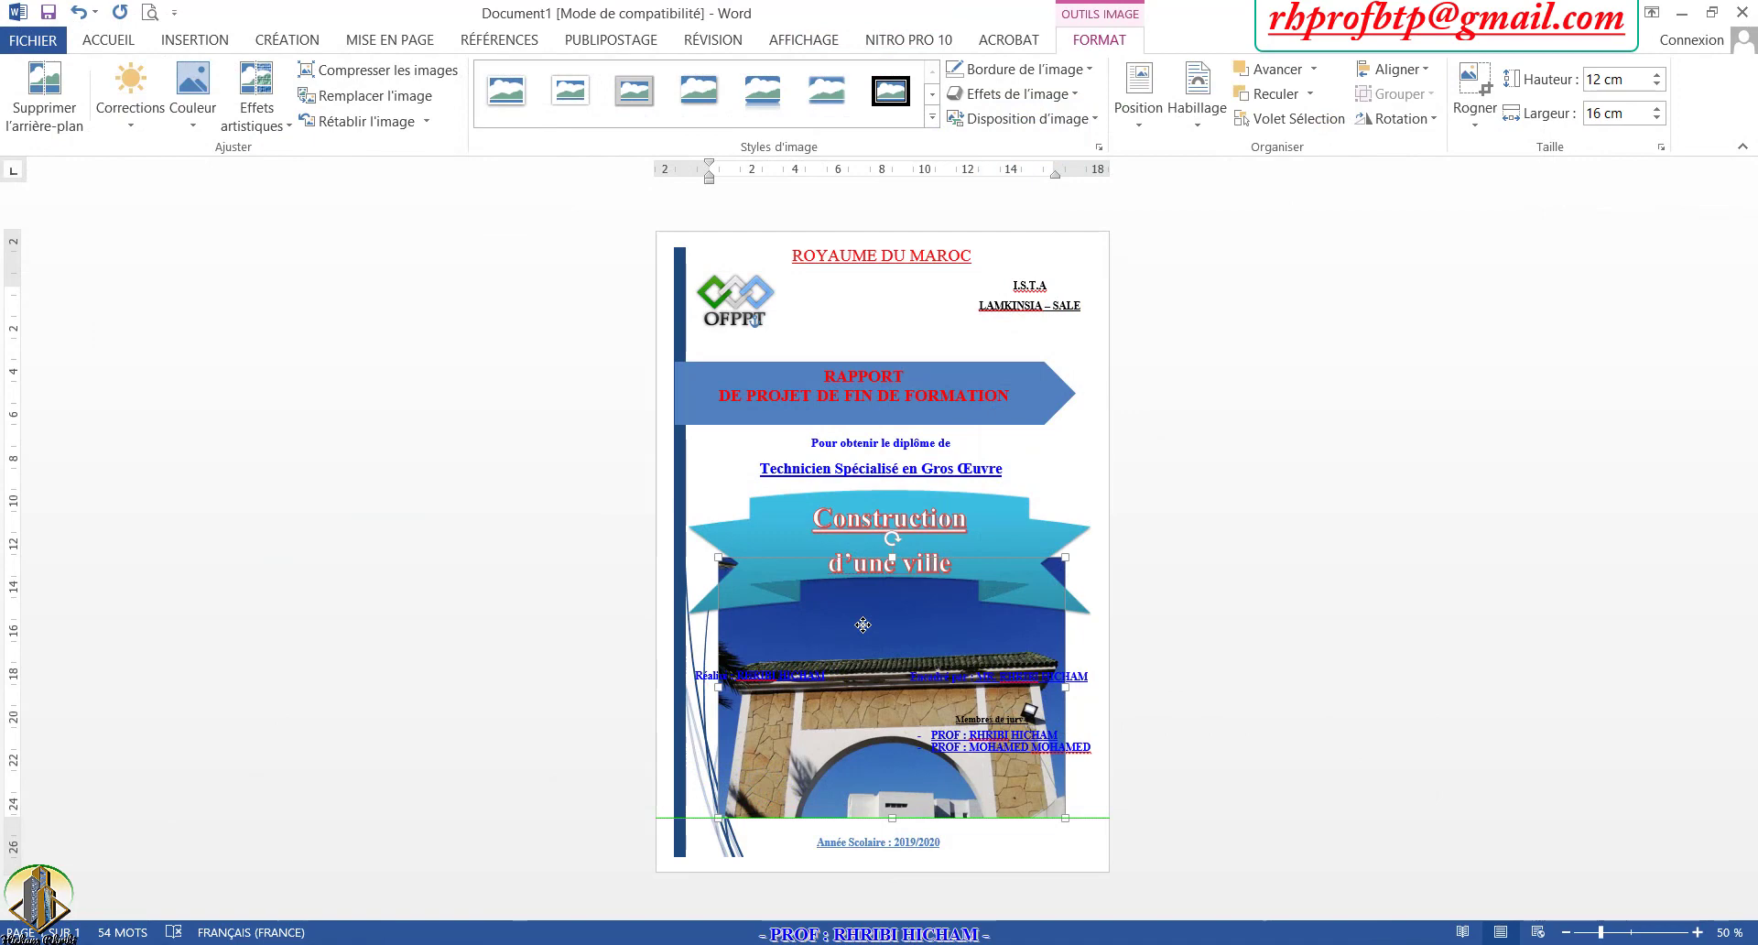
drag(863, 624, 862, 605)
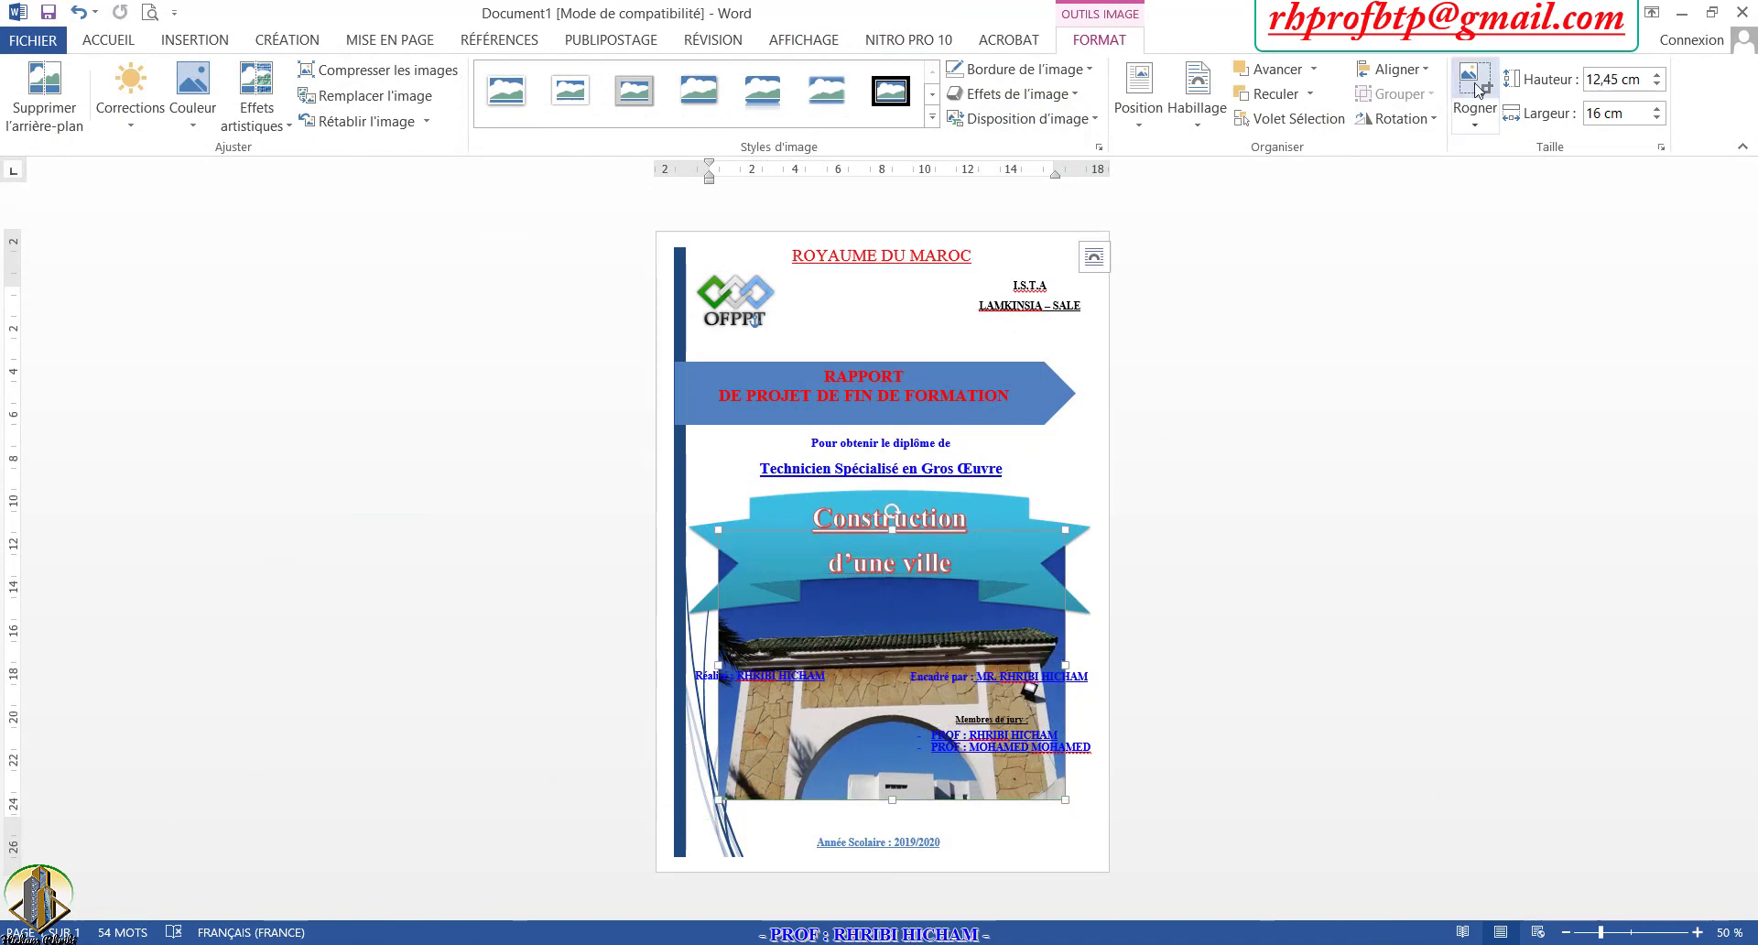
click(1476, 89)
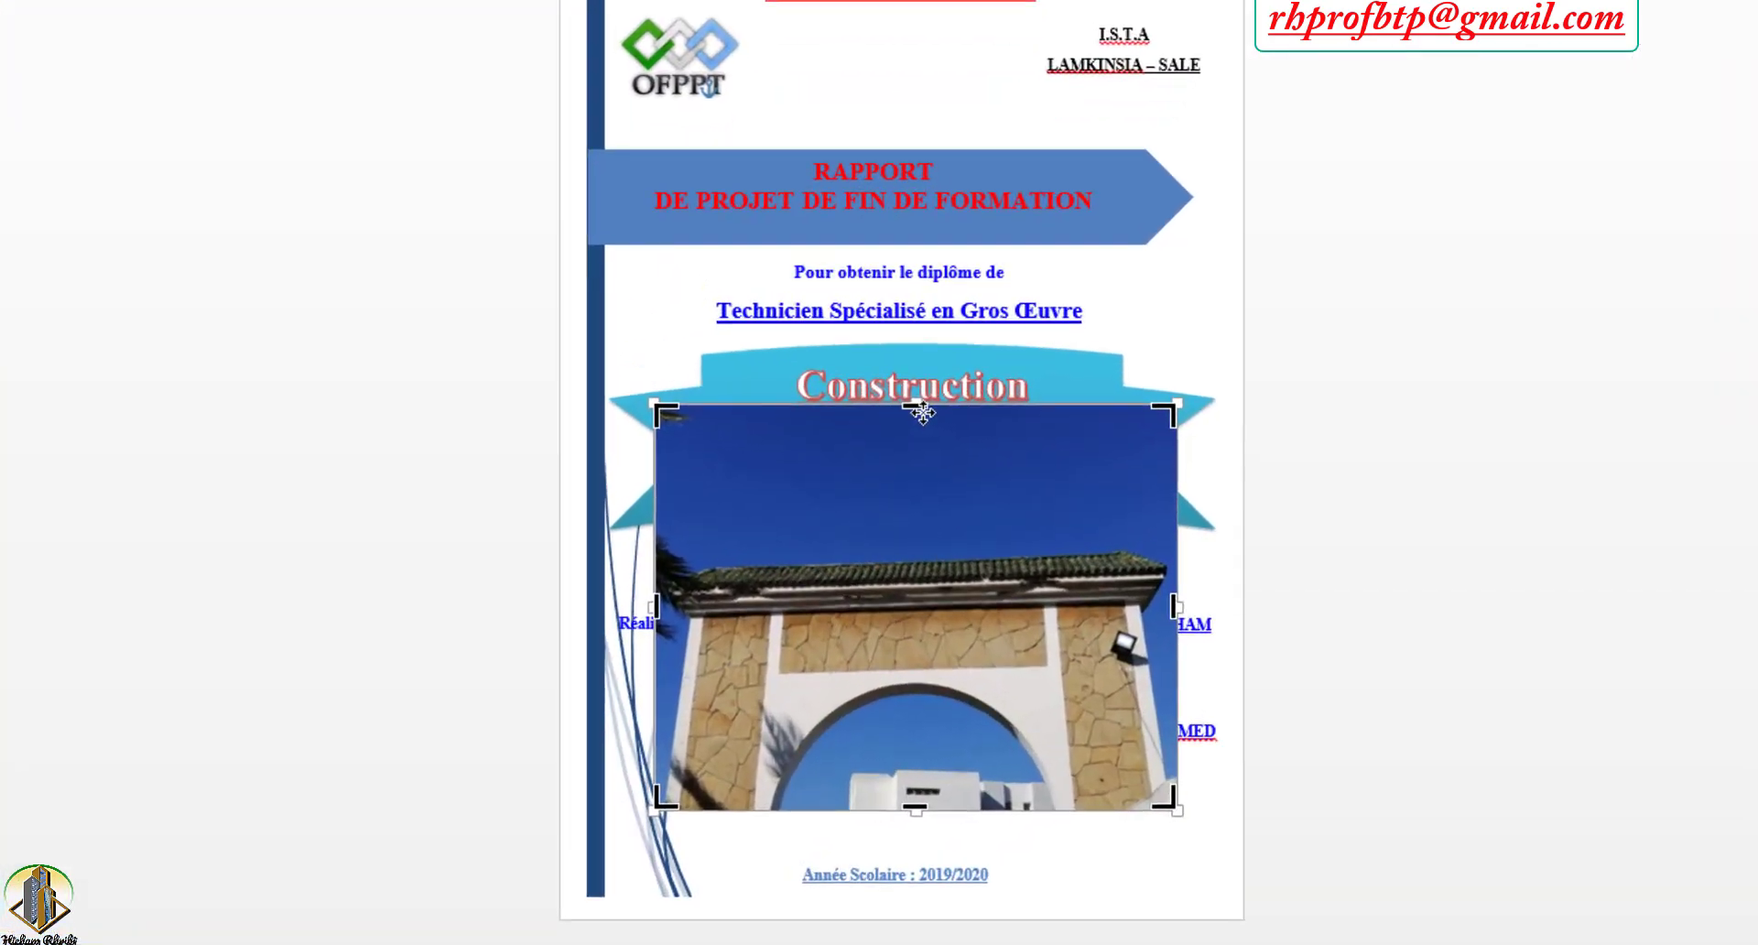
Step: Crop the top off the gate photo and position it just below the ribbon banner
drag(918, 409, 920, 544)
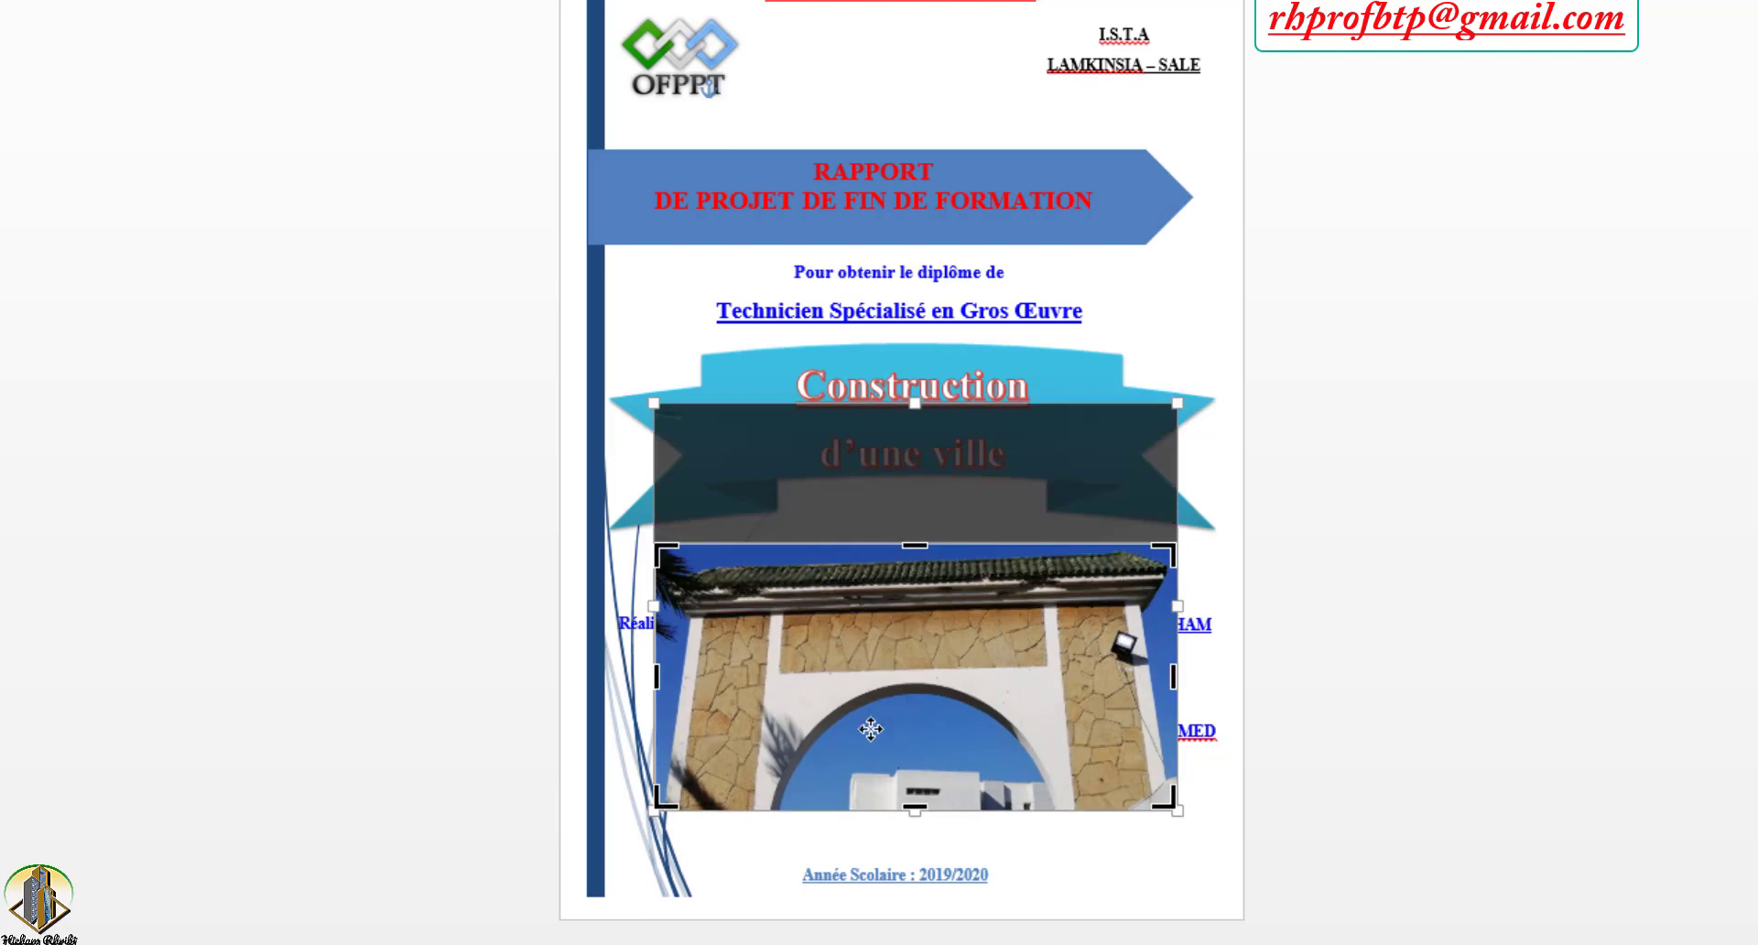
click(1055, 868)
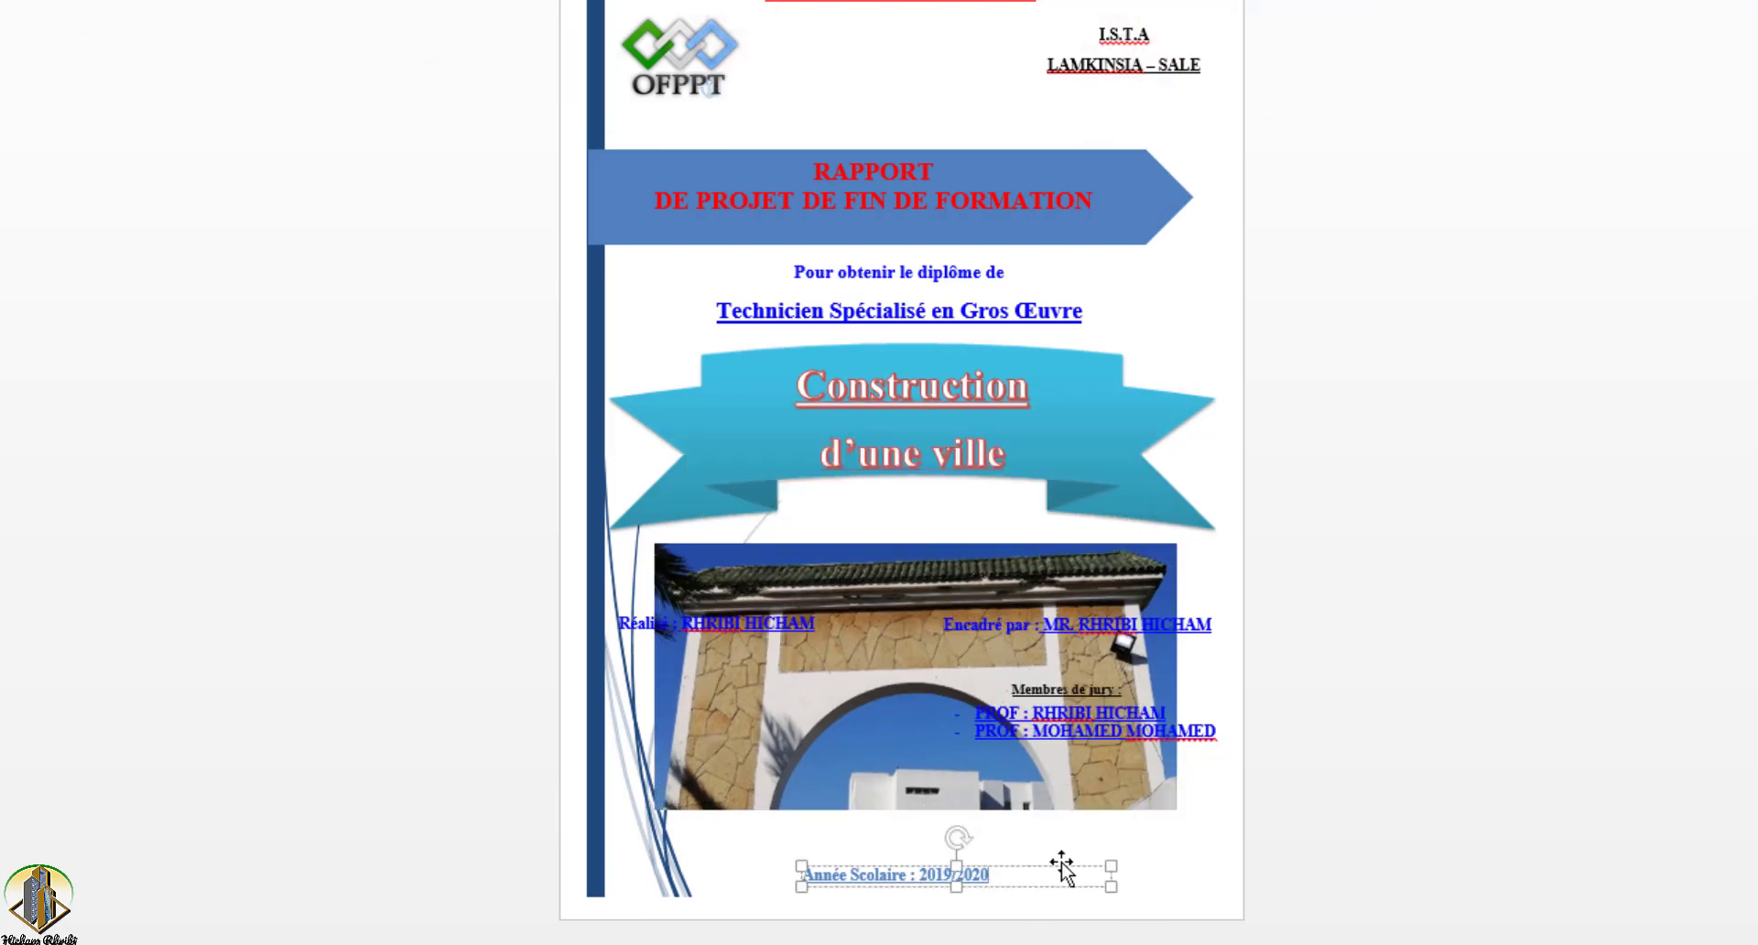
drag(874, 618, 875, 579)
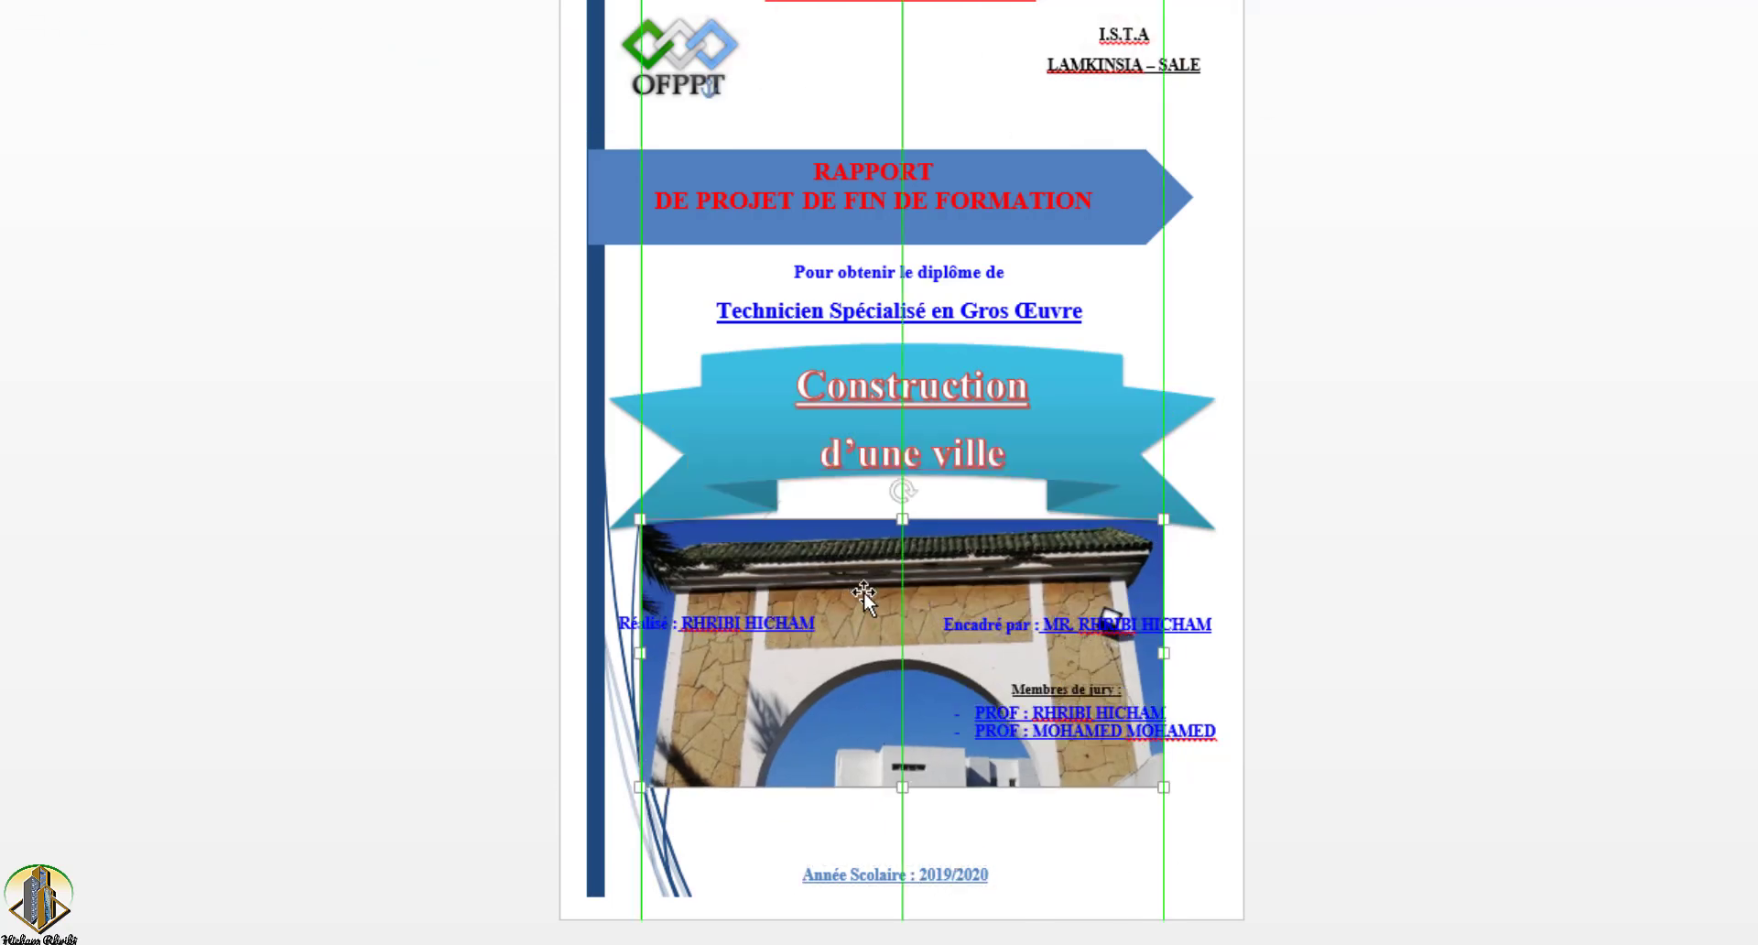
click(1099, 829)
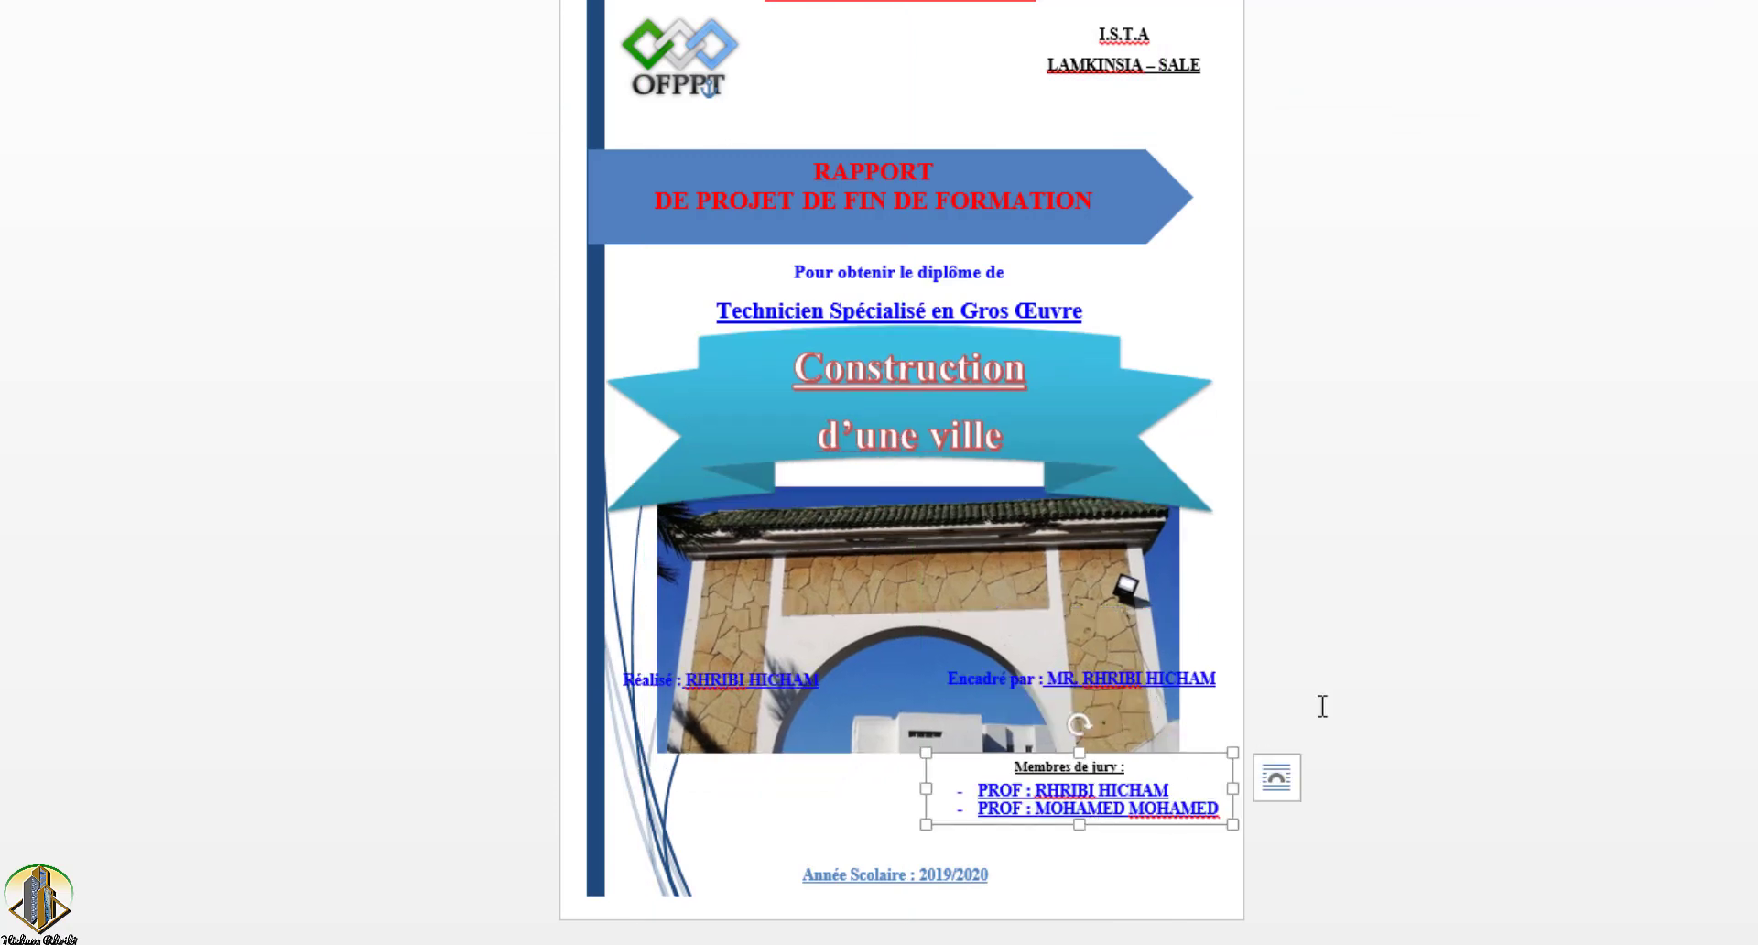